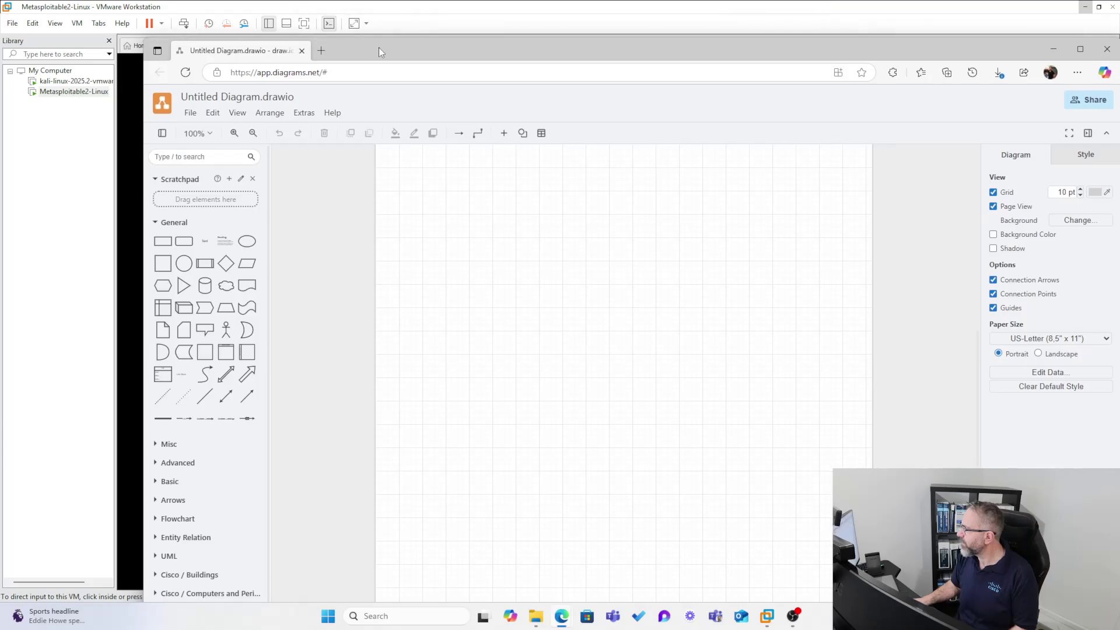
Maximize the browser window and add a large square in the middle of the blank page.
{"action": "double_click", "coordinate": [379, 48]}
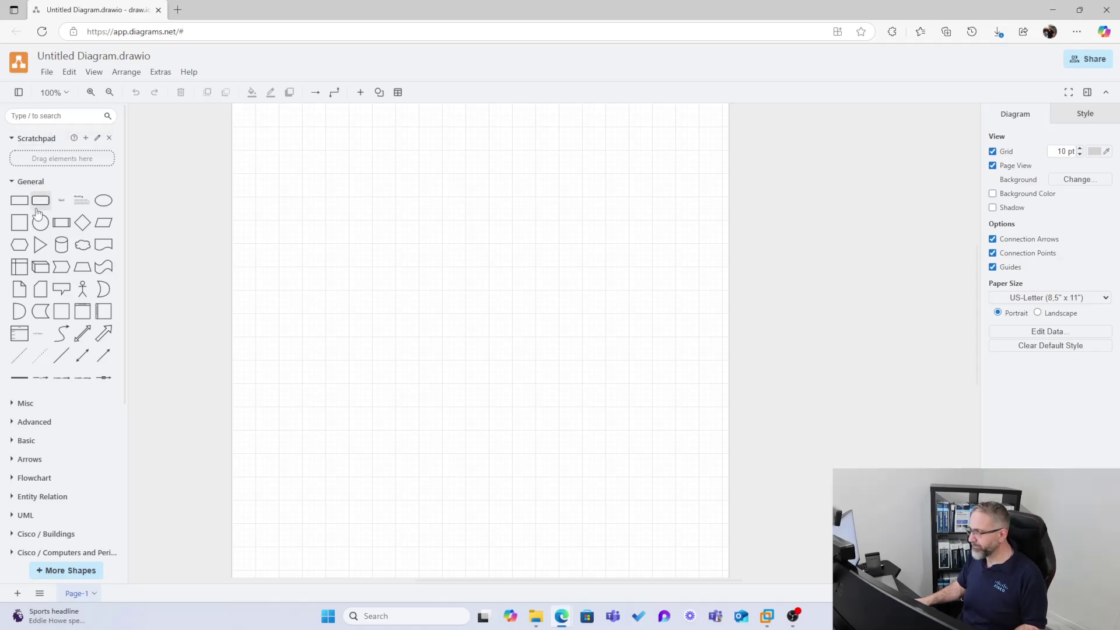
{"action": "mouse_move", "coordinate": [22, 226]}
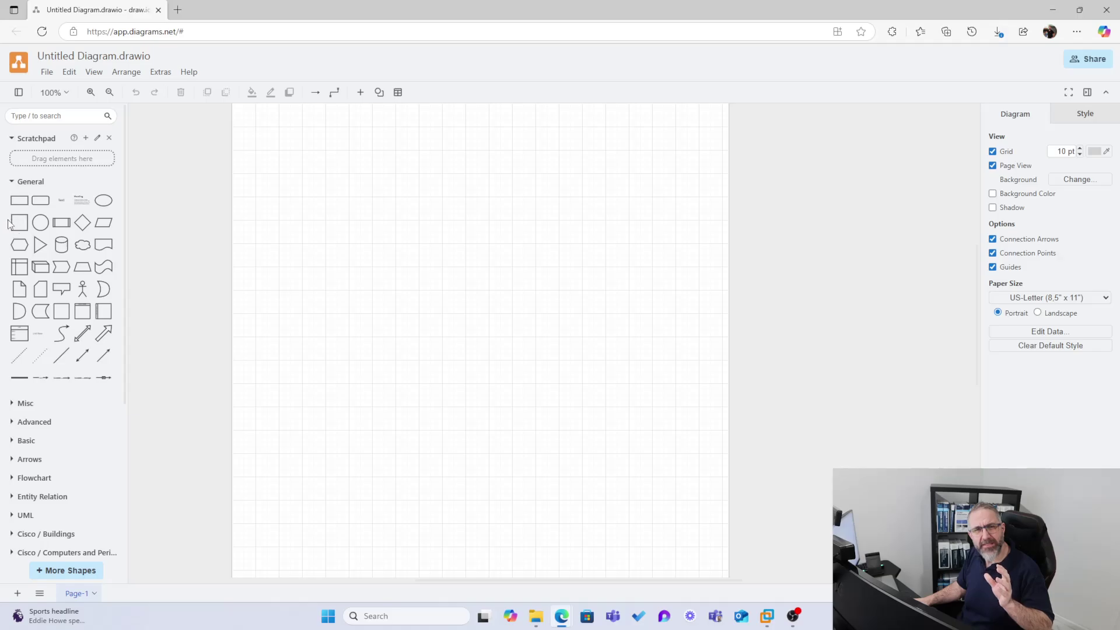
{"action": "left_click_drag", "start_coordinate": [17, 224], "coordinate": [530, 401]}
{"action": "left_click_drag", "start_coordinate": [378, 222], "coordinate": [449, 245]}
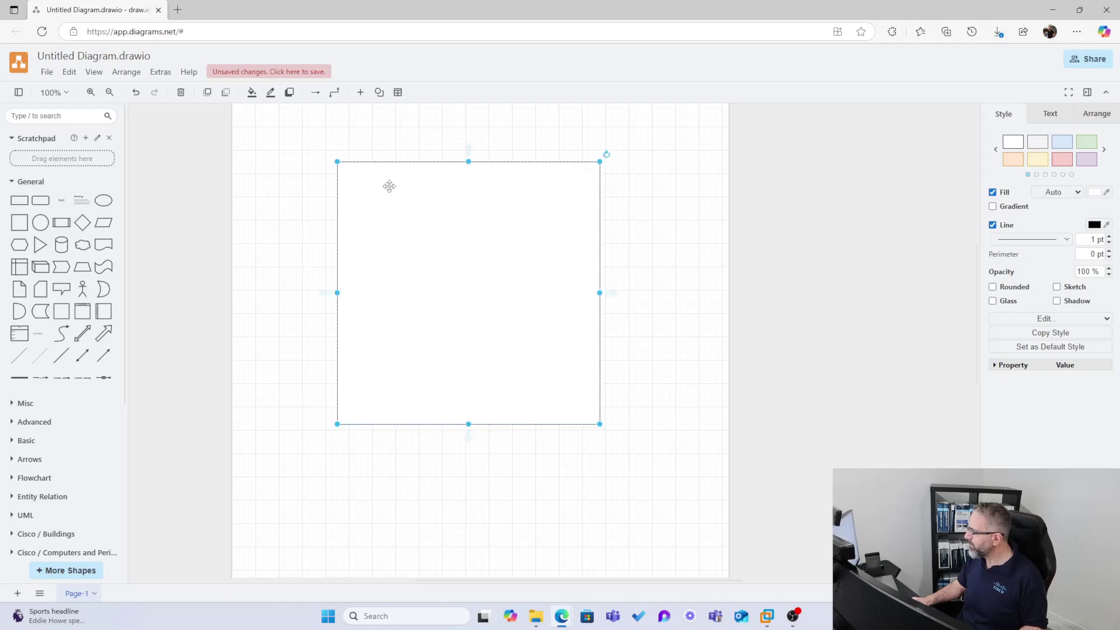
Add a text label reading "Windows Operating" above the large square.
{"action": "double_click", "coordinate": [377, 129]}
{"action": "left_click", "coordinate": [375, 124]}
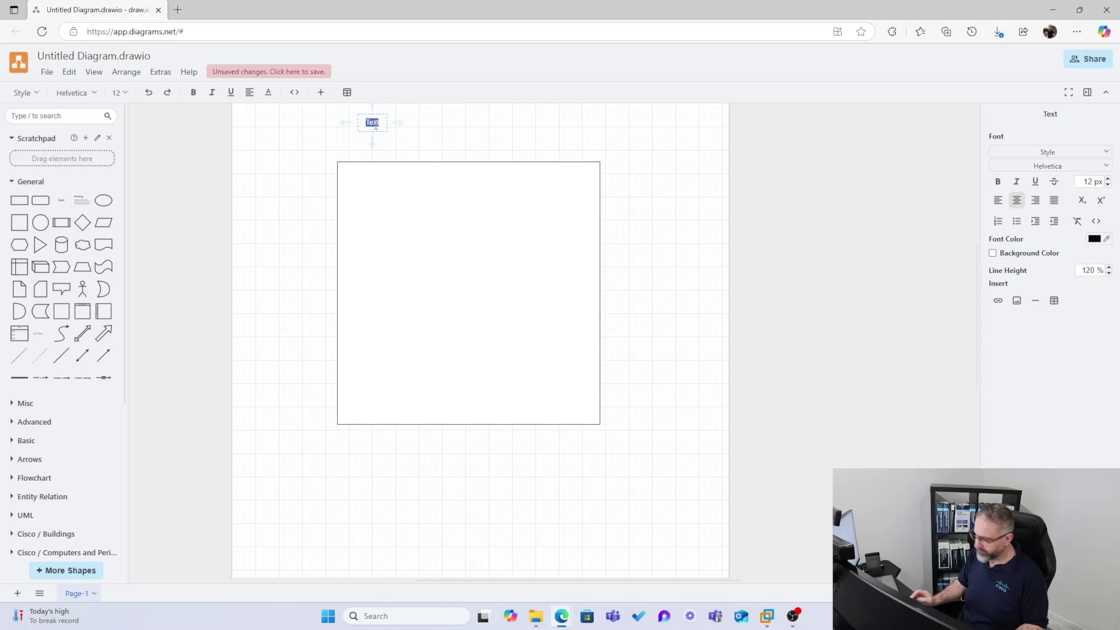
{"action": "type", "text": "Windows"}
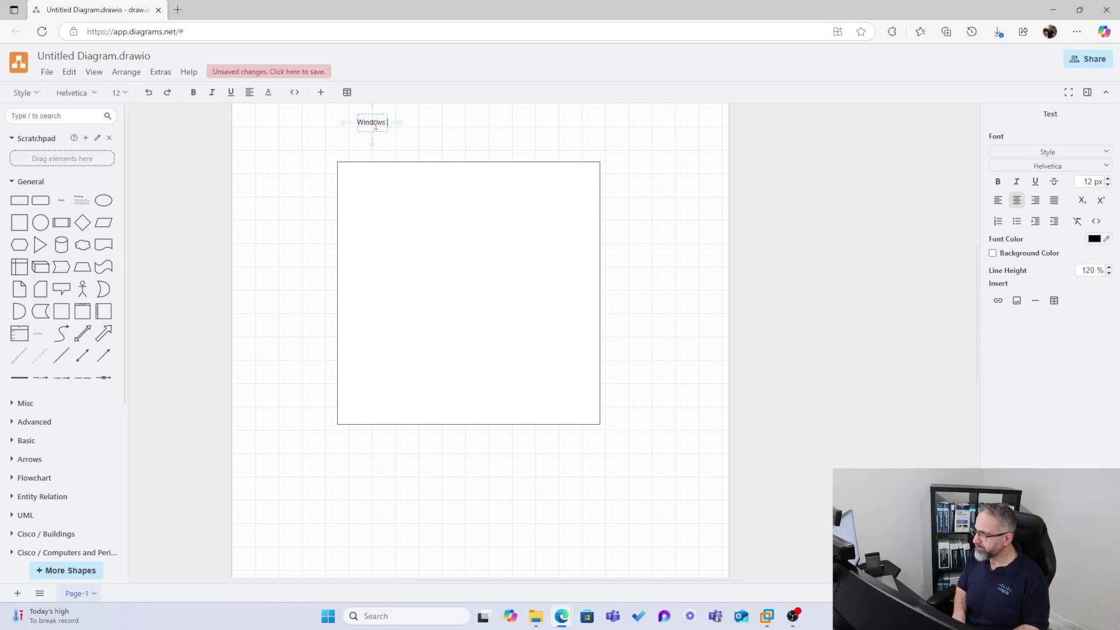
{"action": "type", "text": " Operating System"}
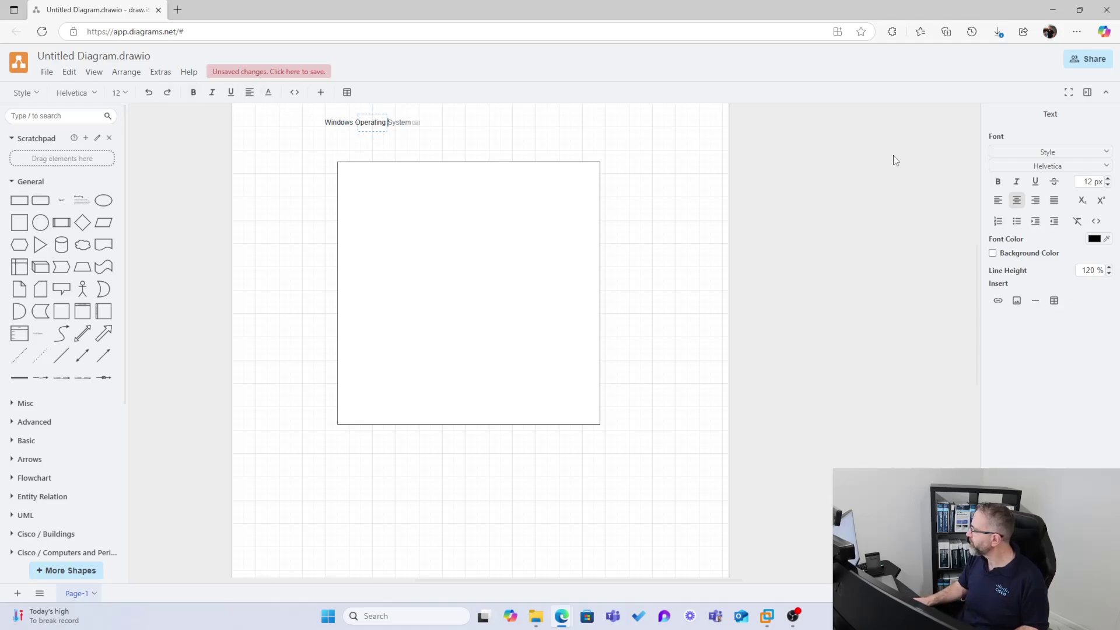
Move the "Windows Operating" label over the square's upper edge, near its centre.
{"action": "scroll", "coordinate": [341, 218], "scroll_direction": "up", "scroll_amount": 3}
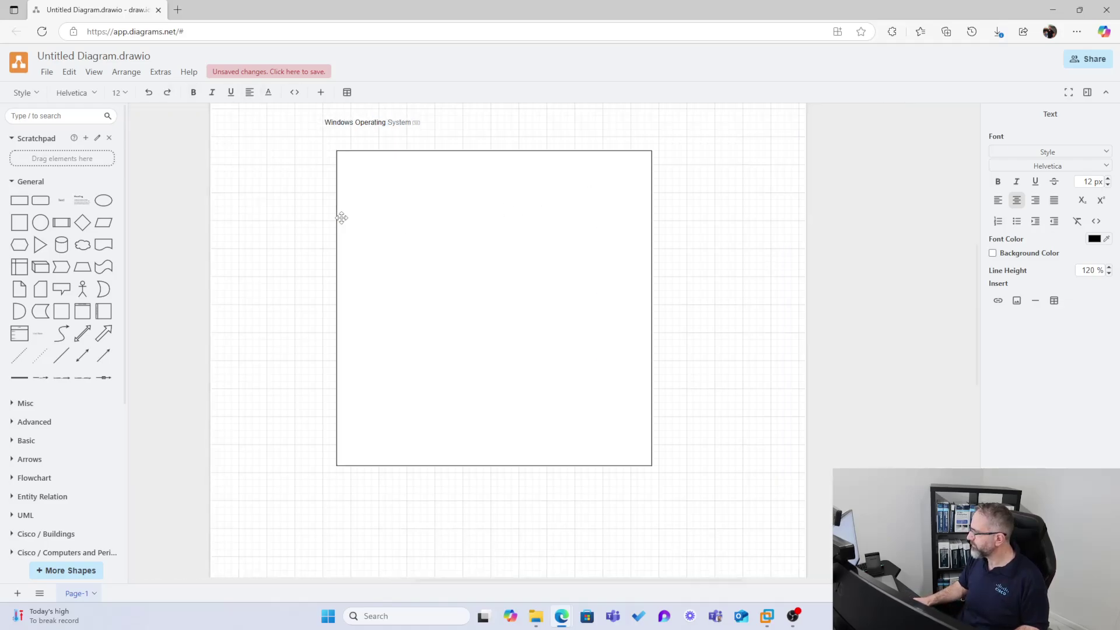
{"action": "left_click_drag", "start_coordinate": [376, 166], "coordinate": [350, 189]}
{"action": "scroll", "coordinate": [350, 185], "scroll_direction": "down", "scroll_amount": 2}
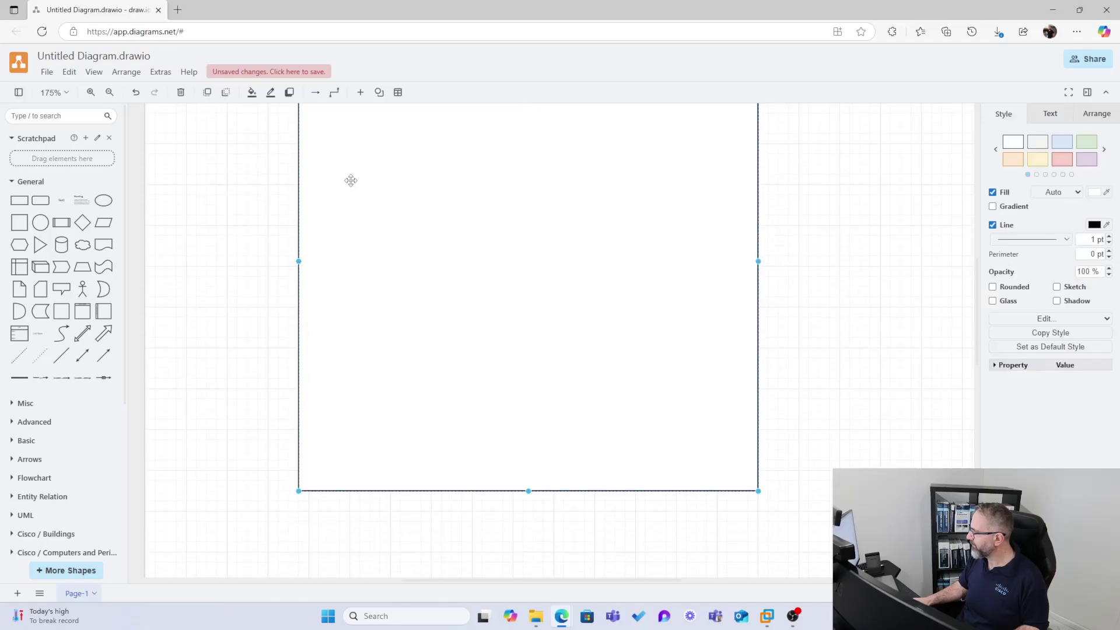
{"action": "scroll", "coordinate": [351, 183], "scroll_direction": "up", "scroll_amount": 3}
{"action": "left_click_drag", "start_coordinate": [362, 111], "coordinate": [439, 185]}
{"action": "scroll", "coordinate": [419, 210], "scroll_direction": "up", "scroll_amount": 2}
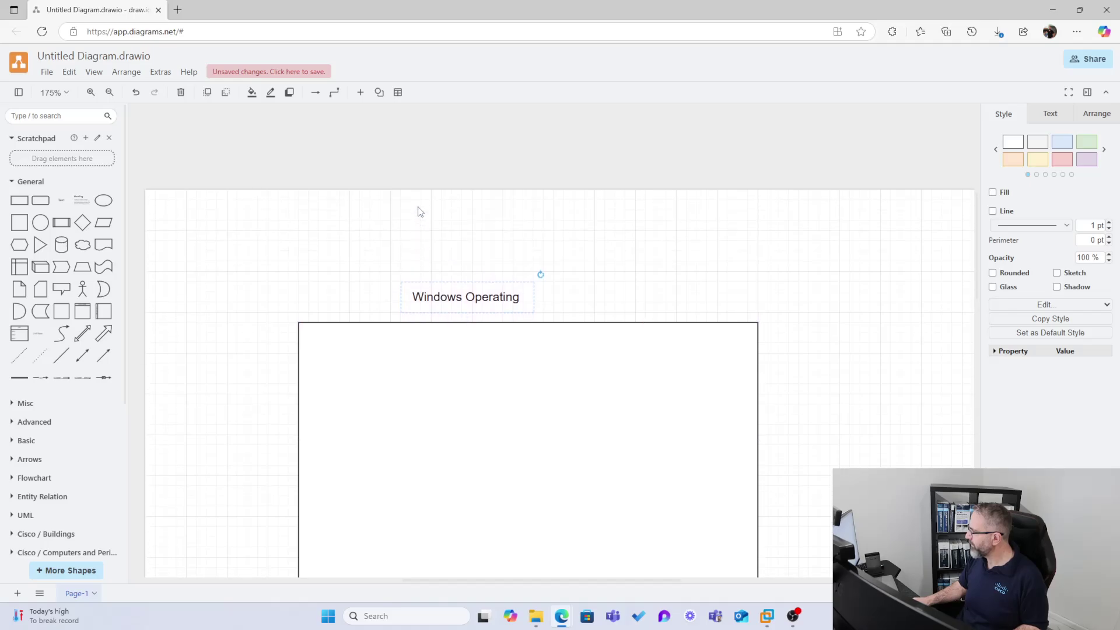
Add a rectangle in the lower part of the square, widen it nearly to the square's full width and label it "VMWare".
{"action": "scroll", "coordinate": [378, 194], "scroll_direction": "down", "scroll_amount": 2}
{"action": "scroll", "coordinate": [377, 191], "scroll_direction": "down", "scroll_amount": 3}
{"action": "scroll", "coordinate": [375, 188], "scroll_direction": "up", "scroll_amount": 3}
{"action": "scroll", "coordinate": [375, 187], "scroll_direction": "down", "scroll_amount": 2}
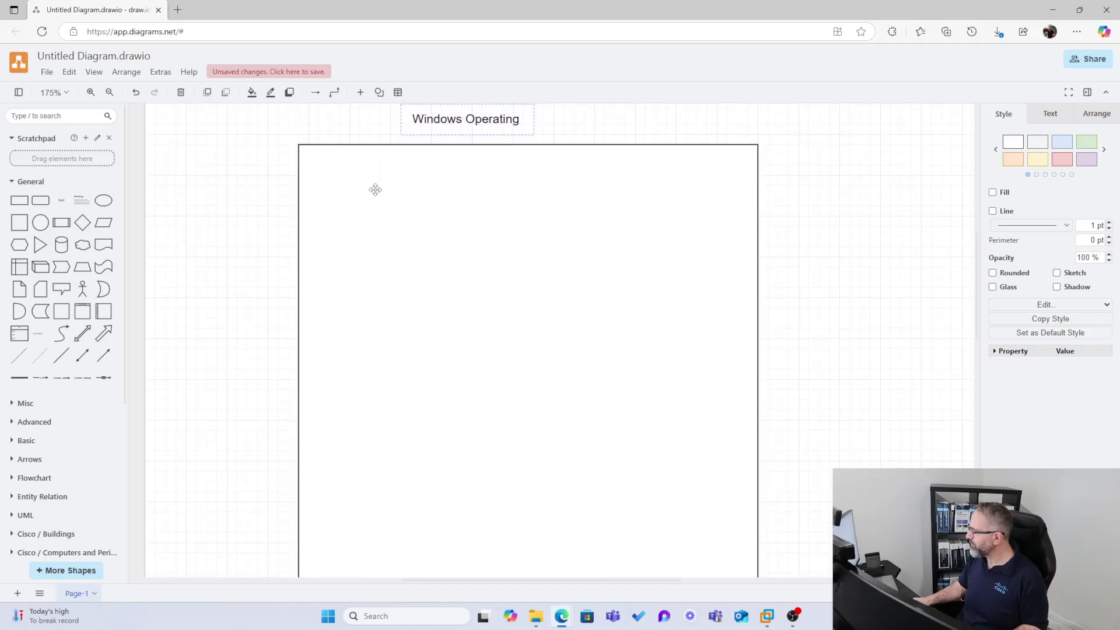
{"action": "scroll", "coordinate": [376, 192], "scroll_direction": "down", "scroll_amount": 2}
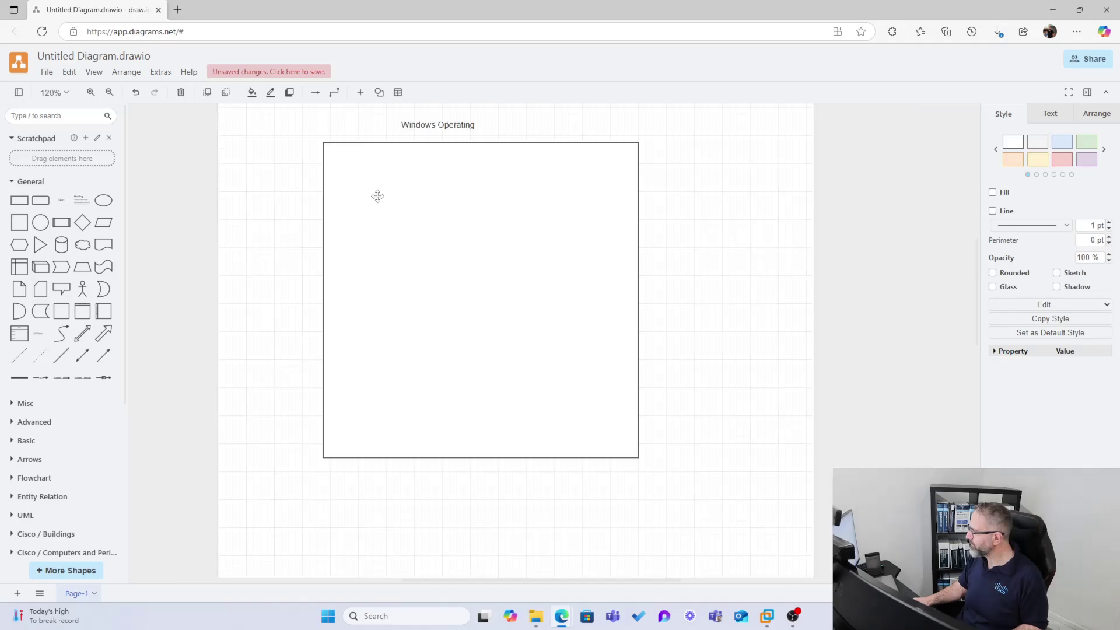
{"action": "left_click_drag", "start_coordinate": [20, 200], "coordinate": [339, 370]}
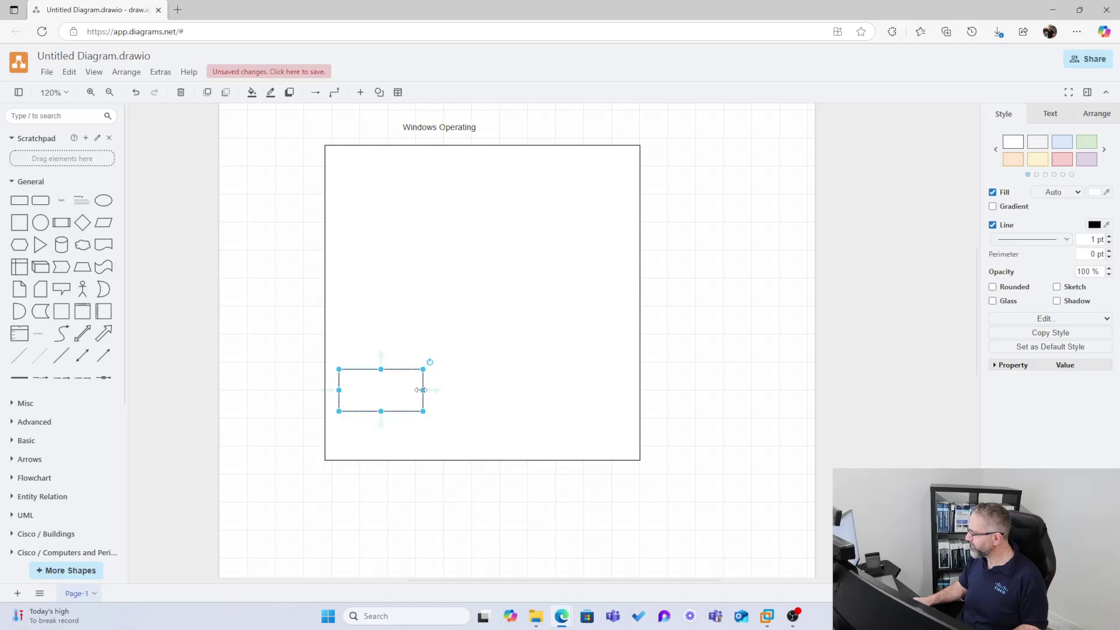
{"action": "left_click_drag", "start_coordinate": [422, 389], "coordinate": [626, 389]}
{"action": "double_click", "coordinate": [416, 388]}
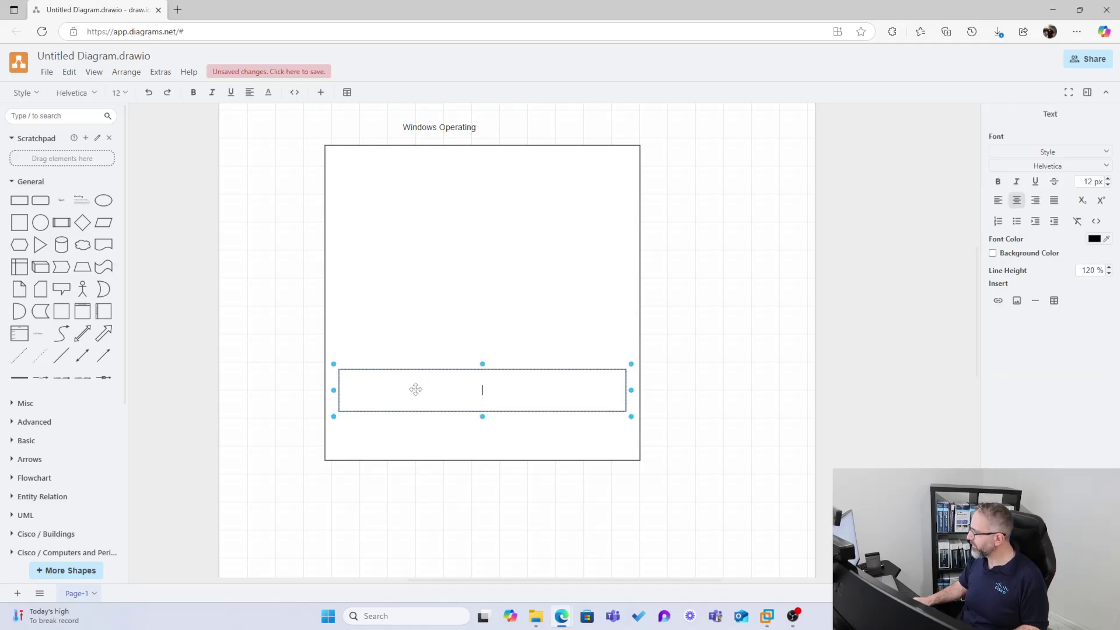
{"action": "type", "text": "VMWare"}
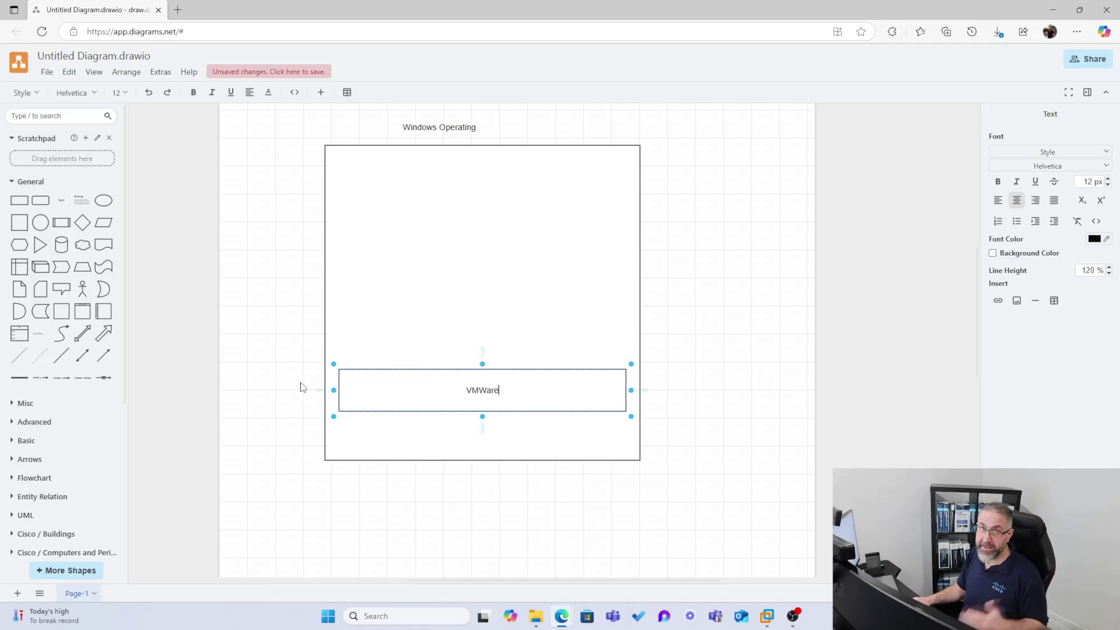
Add a circle labelled "CPU" just below the large square's lower-left corner.
{"action": "mouse_move", "coordinate": [65, 227]}
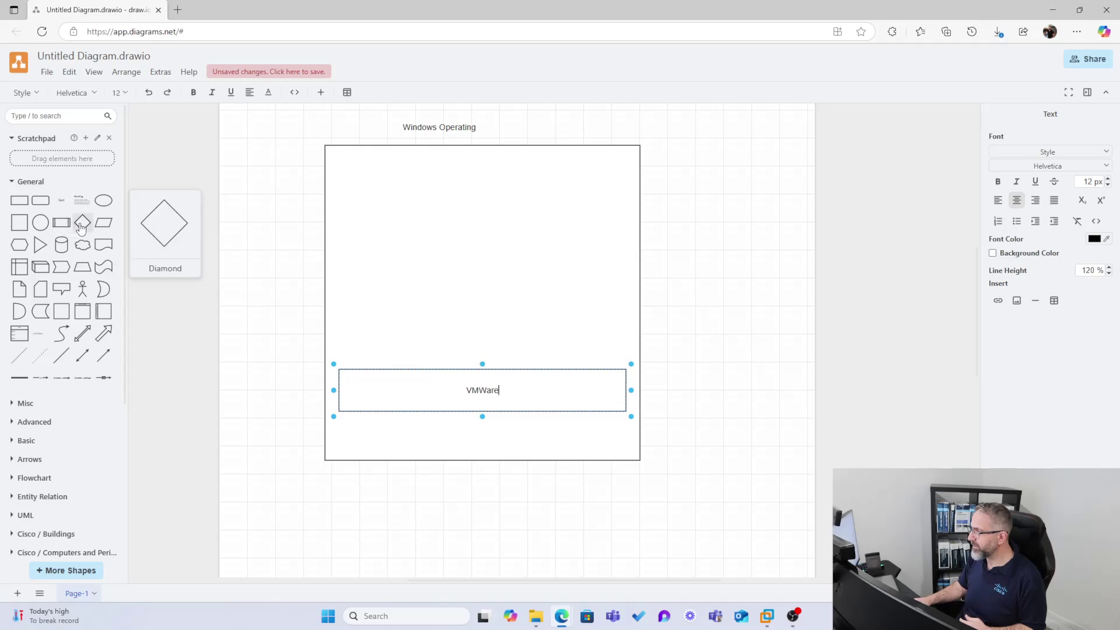
{"action": "key", "text": "Escape"}
{"action": "left_click_drag", "start_coordinate": [41, 232], "coordinate": [367, 492]}
{"action": "double_click", "coordinate": [365, 492]}
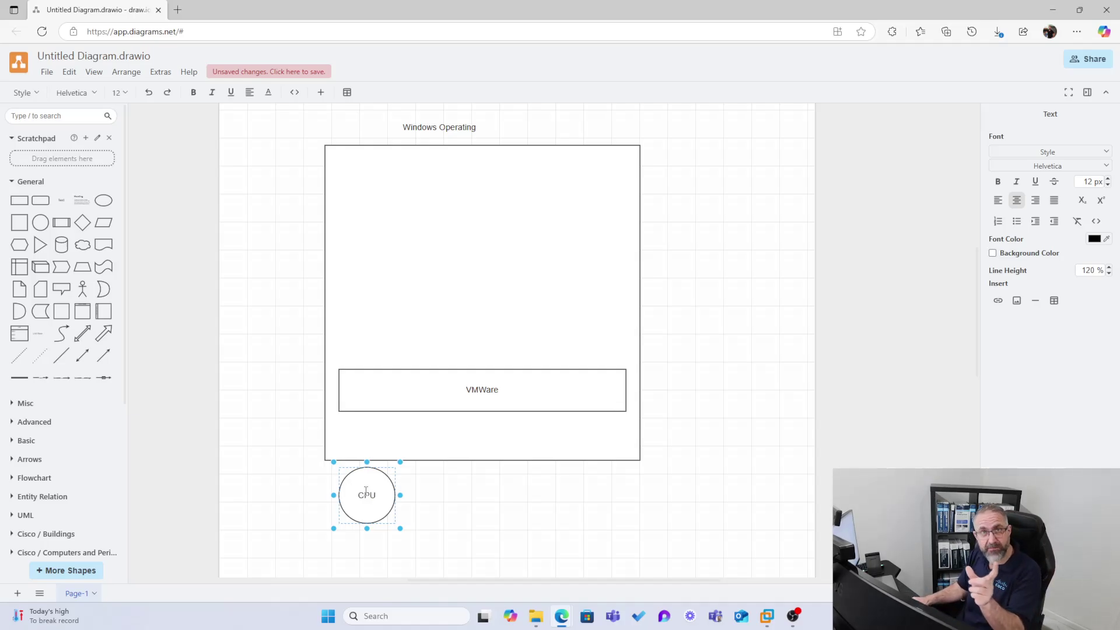
{"action": "left_click", "coordinate": [418, 389]}
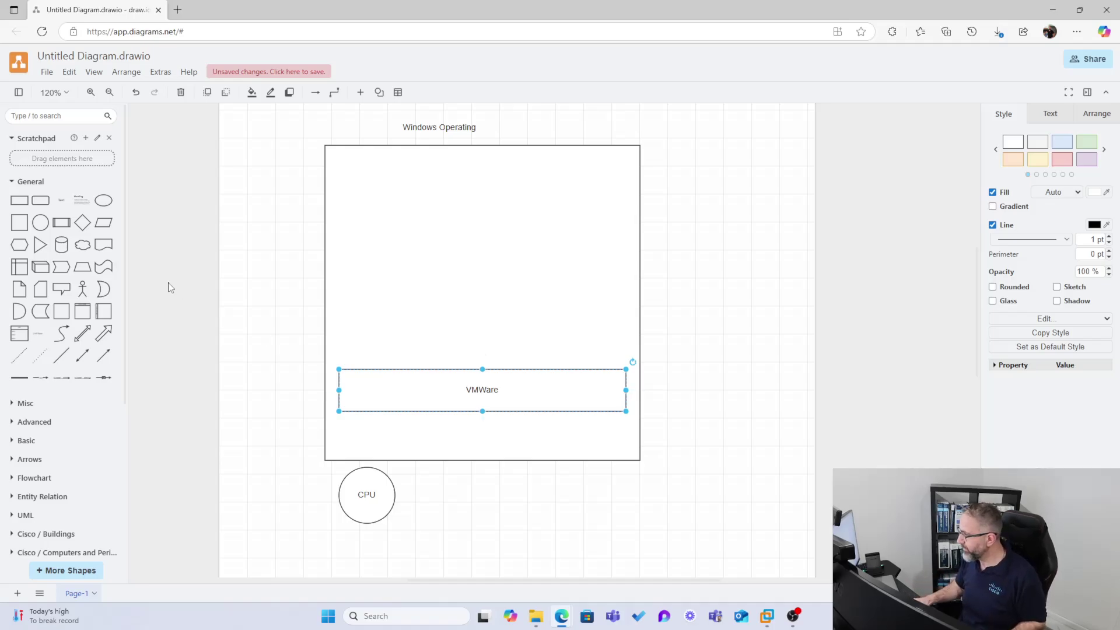
Add a parallelogram labelled "RAM" beside the CPU circle.
{"action": "mouse_move", "coordinate": [102, 225]}
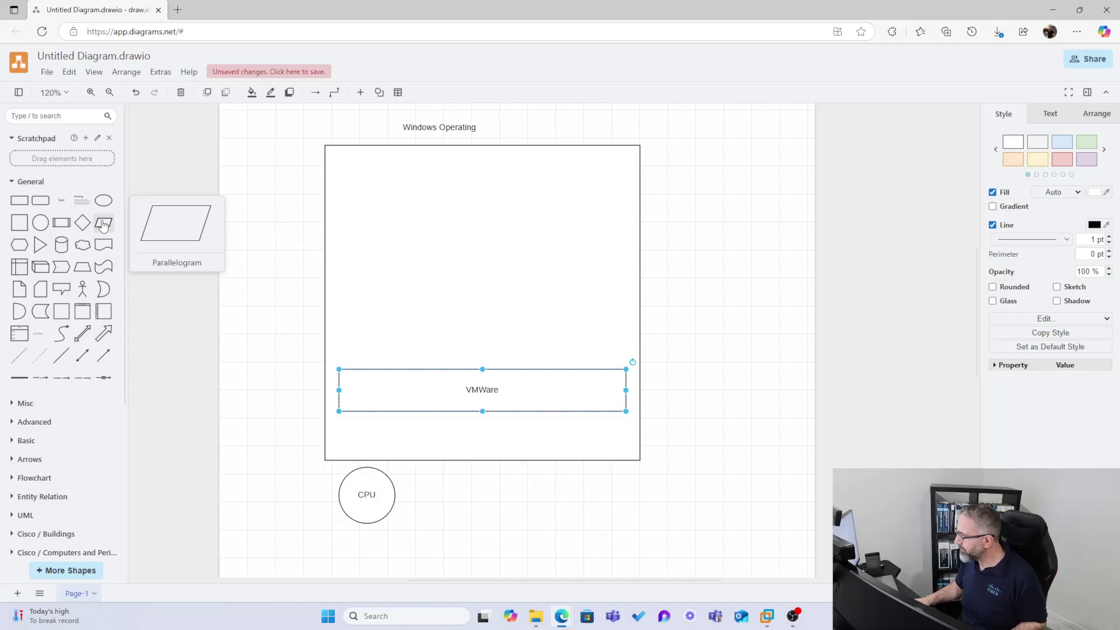
{"action": "left_click_drag", "start_coordinate": [103, 225], "coordinate": [447, 495]}
{"action": "double_click", "coordinate": [448, 495]}
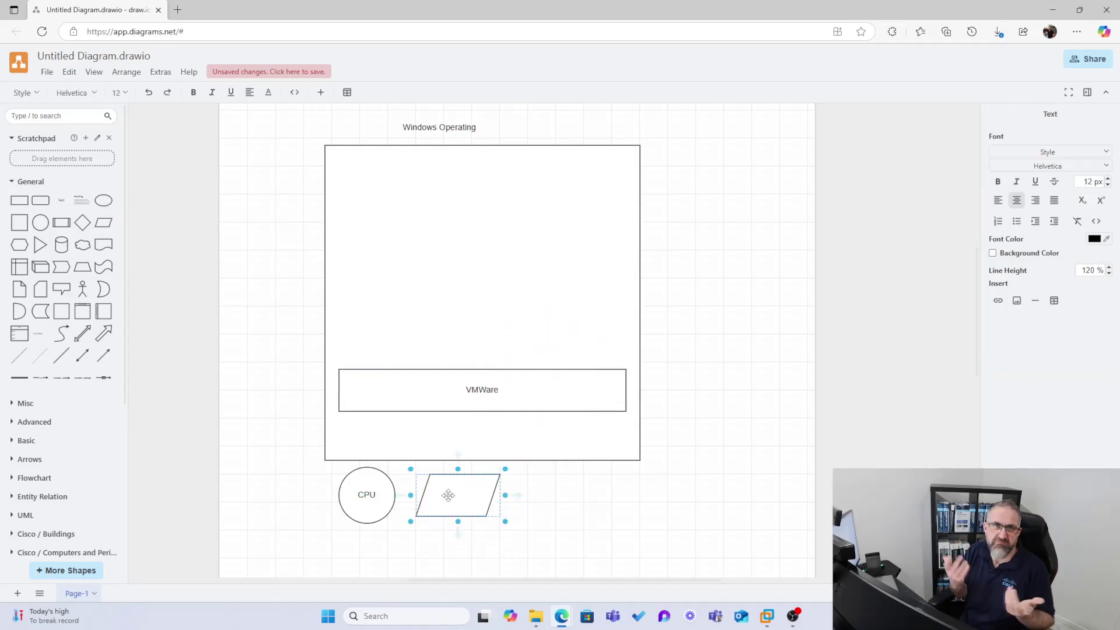
{"action": "type", "text": "RAM"}
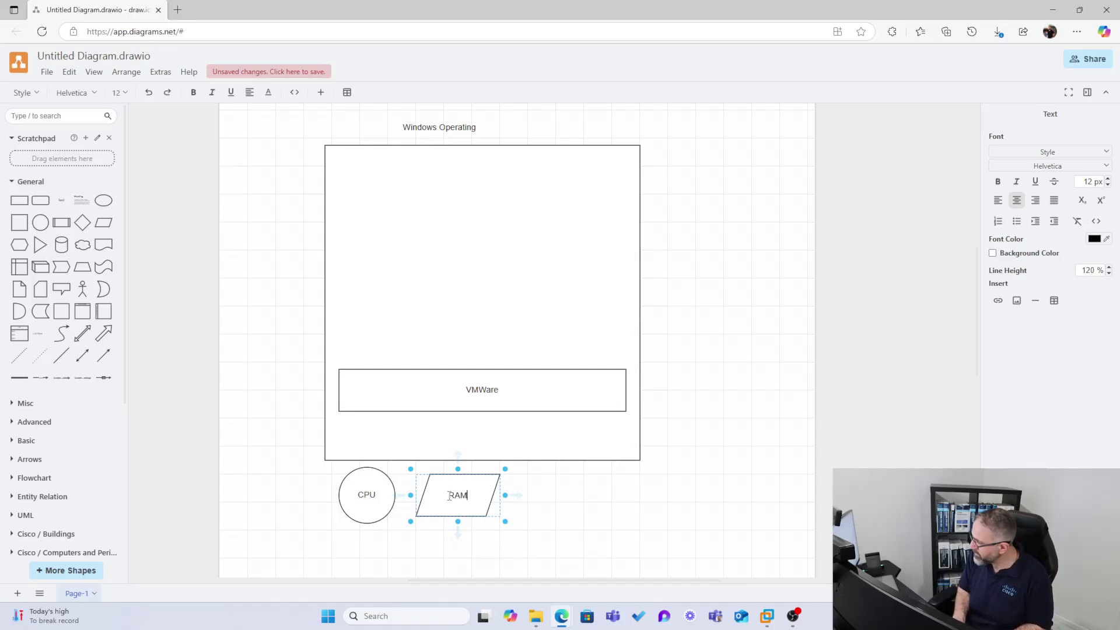
{"action": "left_click", "coordinate": [582, 490]}
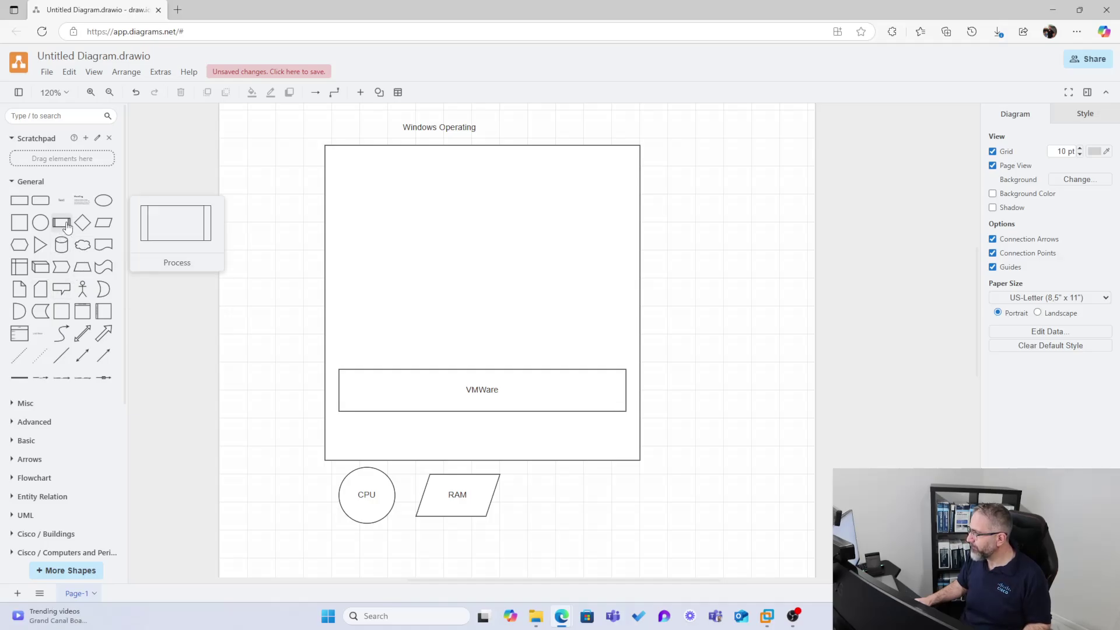
Add a diamond labelled "Networking" in the row below the square and move it under the square's right corner.
{"action": "mouse_move", "coordinate": [82, 227]}
{"action": "left_click_drag", "start_coordinate": [82, 227], "coordinate": [519, 468]}
{"action": "double_click", "coordinate": [546, 481]}
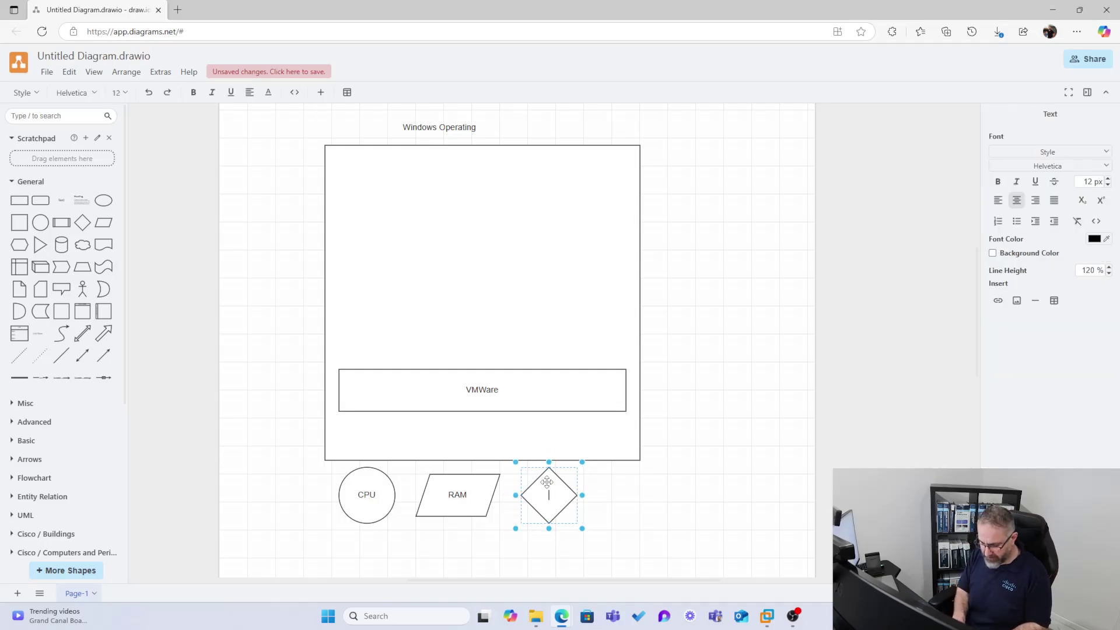
{"action": "type", "text": "Networking"}
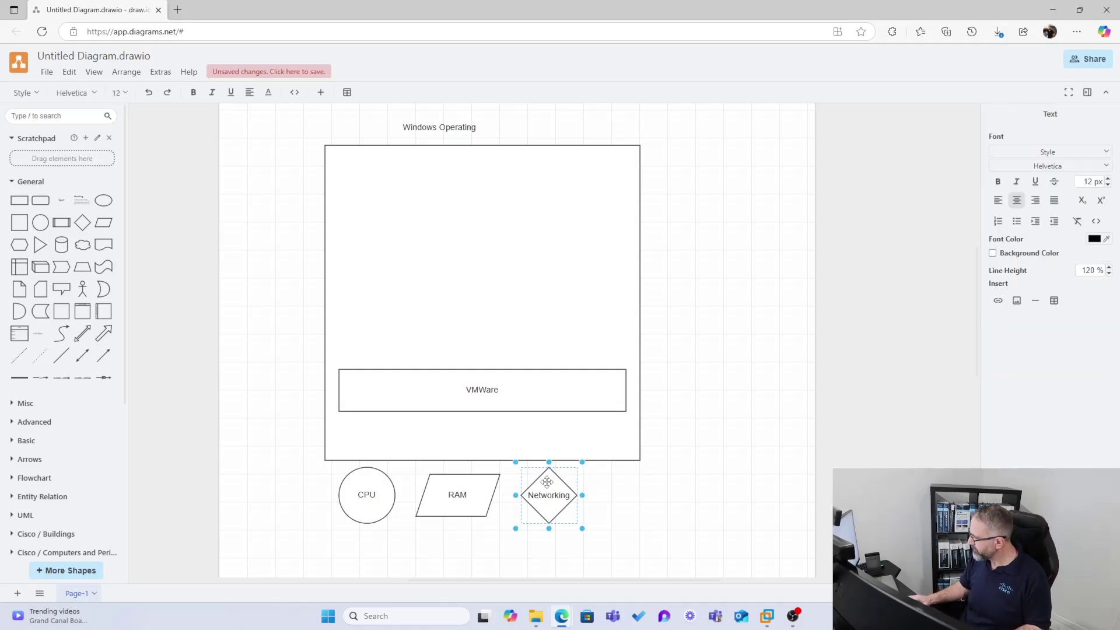
{"action": "left_click_drag", "start_coordinate": [554, 493], "coordinate": [619, 496]}
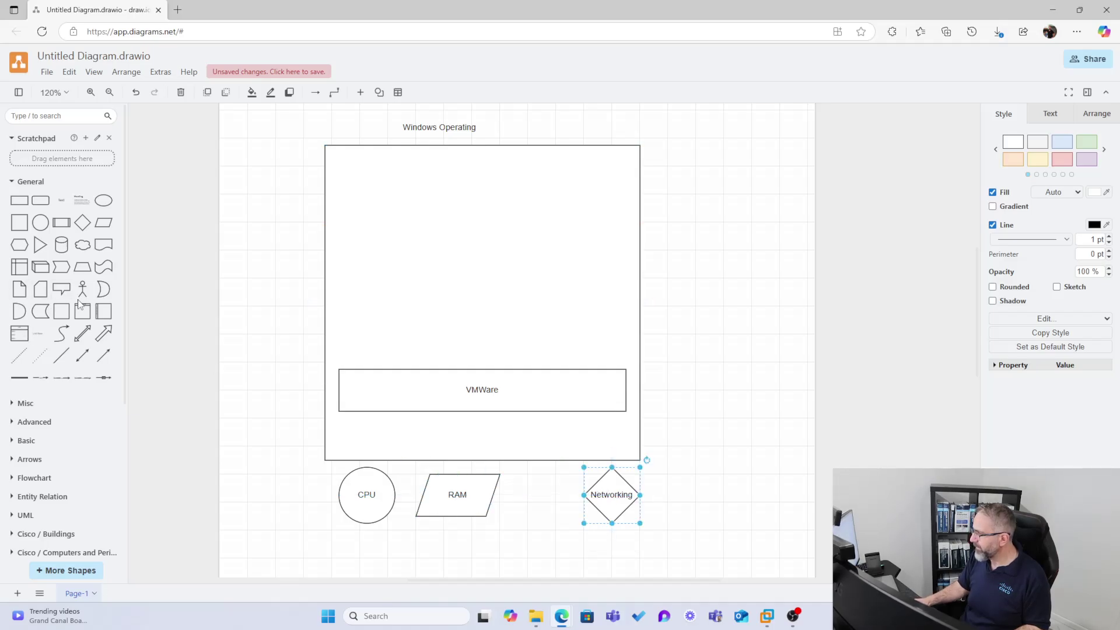
Add a cylinder labelled "Storage" between the RAM parallelogram and the Networking diamond.
{"action": "left_click_drag", "start_coordinate": [61, 244], "coordinate": [537, 500]}
{"action": "double_click", "coordinate": [537, 500]}
{"action": "type", "text": "Storage"}
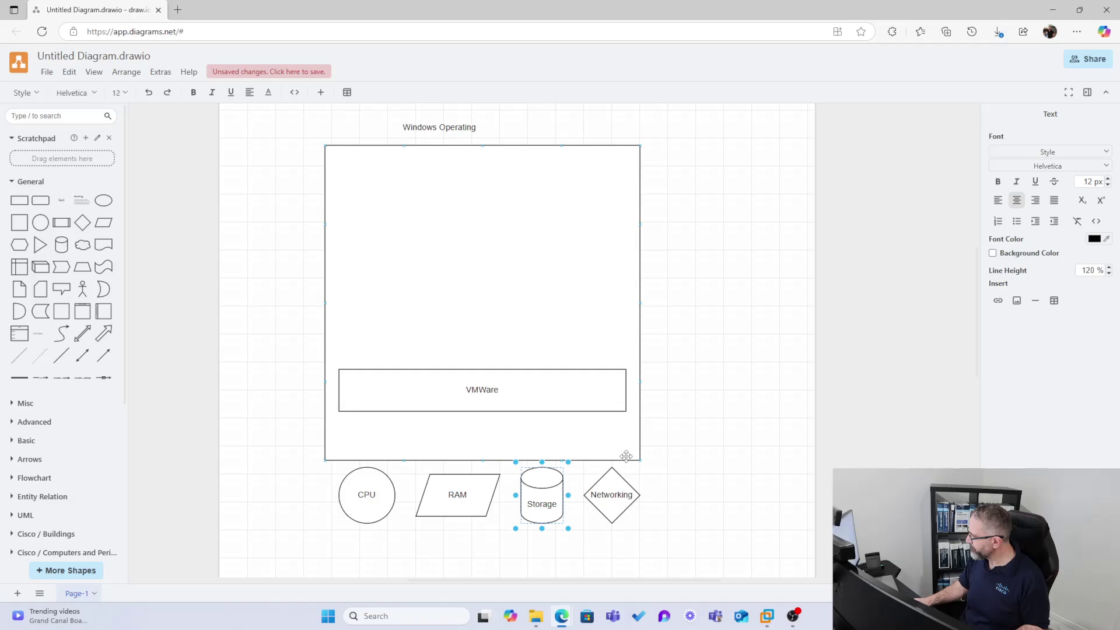
{"action": "left_click", "coordinate": [681, 441]}
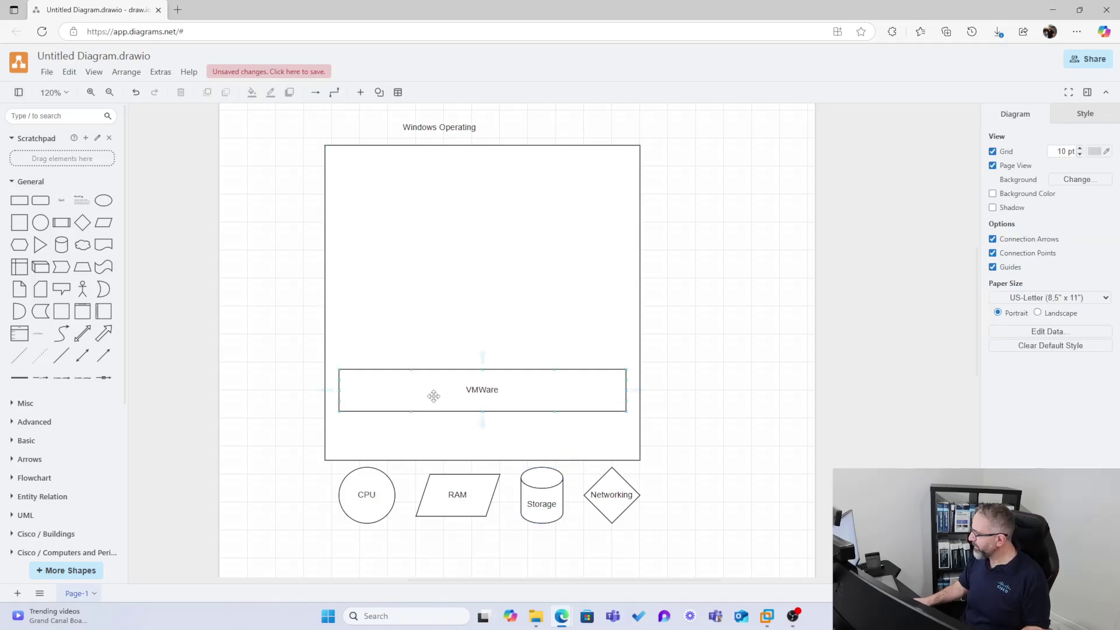
Move the VMWare box slightly down and add a small rectangle labelled "KaliLinux" above its left end.
{"action": "left_click_drag", "start_coordinate": [432, 395], "coordinate": [428, 415]}
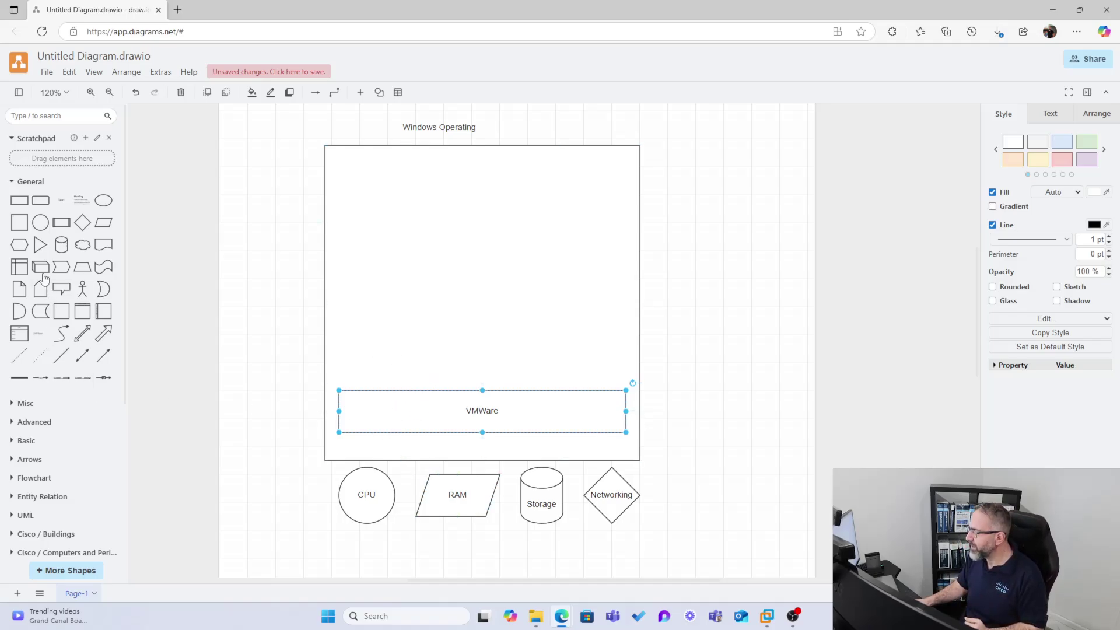
{"action": "left_click_drag", "start_coordinate": [20, 207], "coordinate": [344, 332]}
{"action": "double_click", "coordinate": [349, 336]}
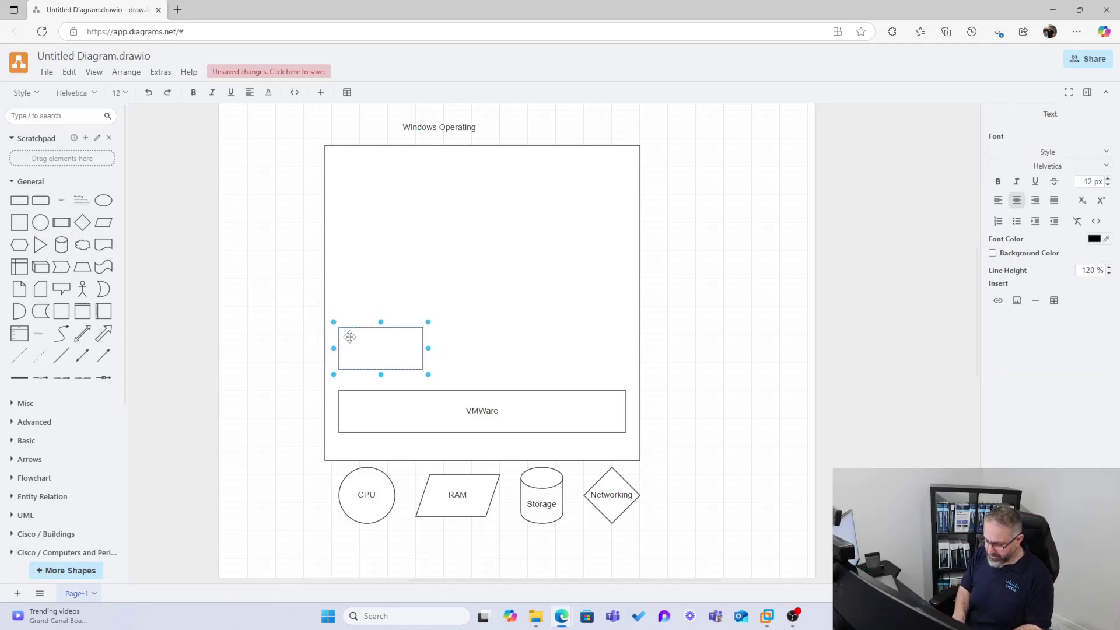
{"action": "type", "text": "KaliLi"}
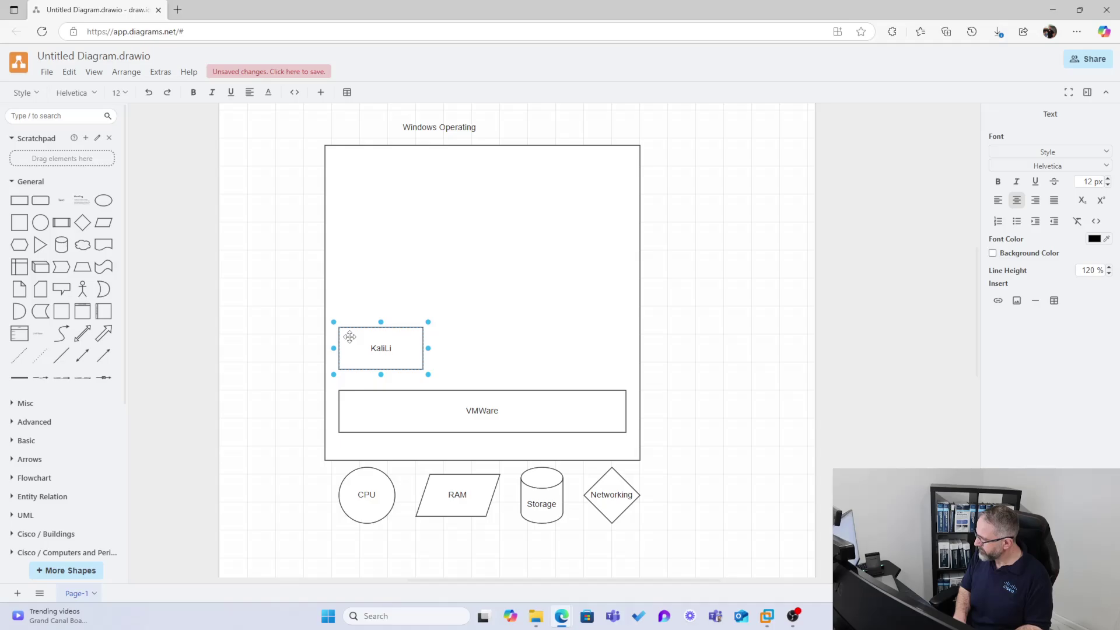
{"action": "type", "text": "nux"}
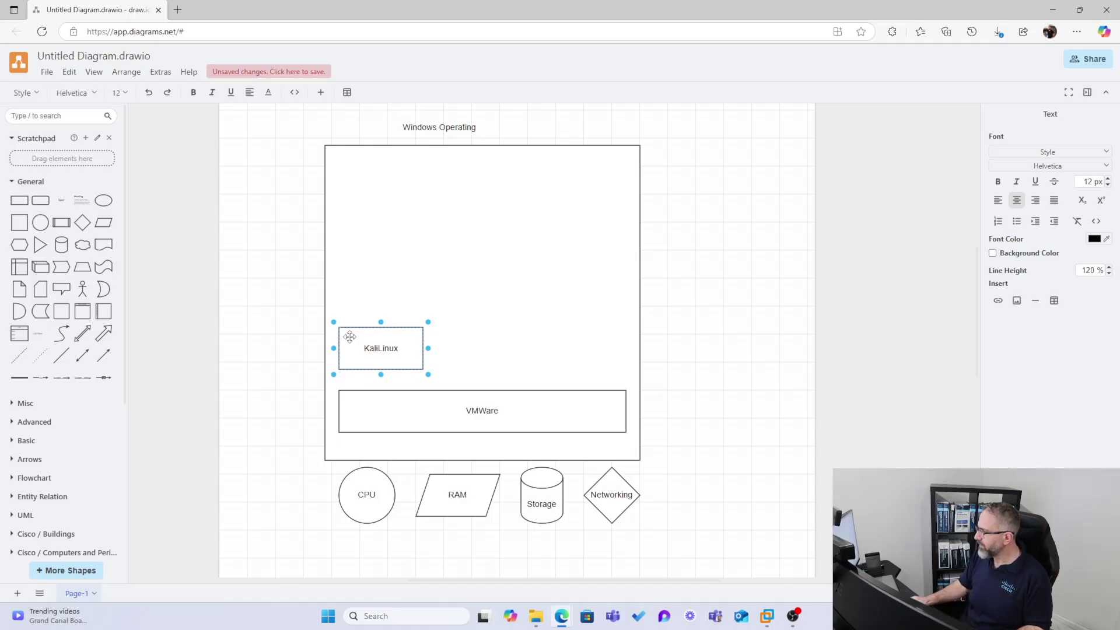
{"action": "left_click", "coordinate": [379, 403]}
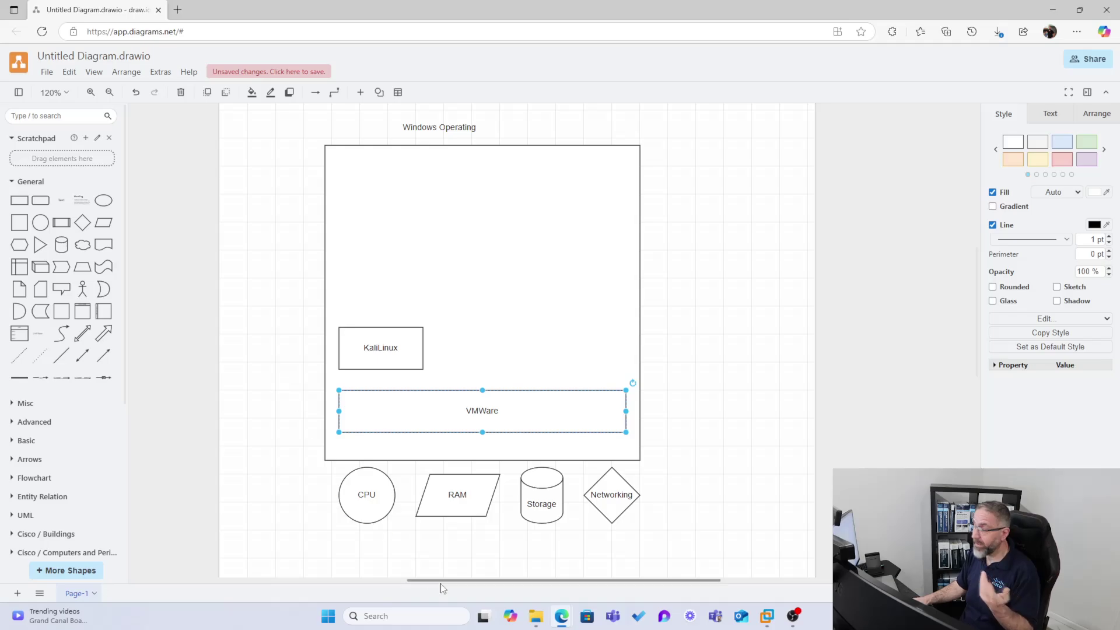
Connect the KaliLinux box to the CPU circle with a dashed line, and use a copy of it to connect KaliLinux to RAM.
{"action": "left_click_drag", "start_coordinate": [19, 354], "coordinate": [368, 467]}
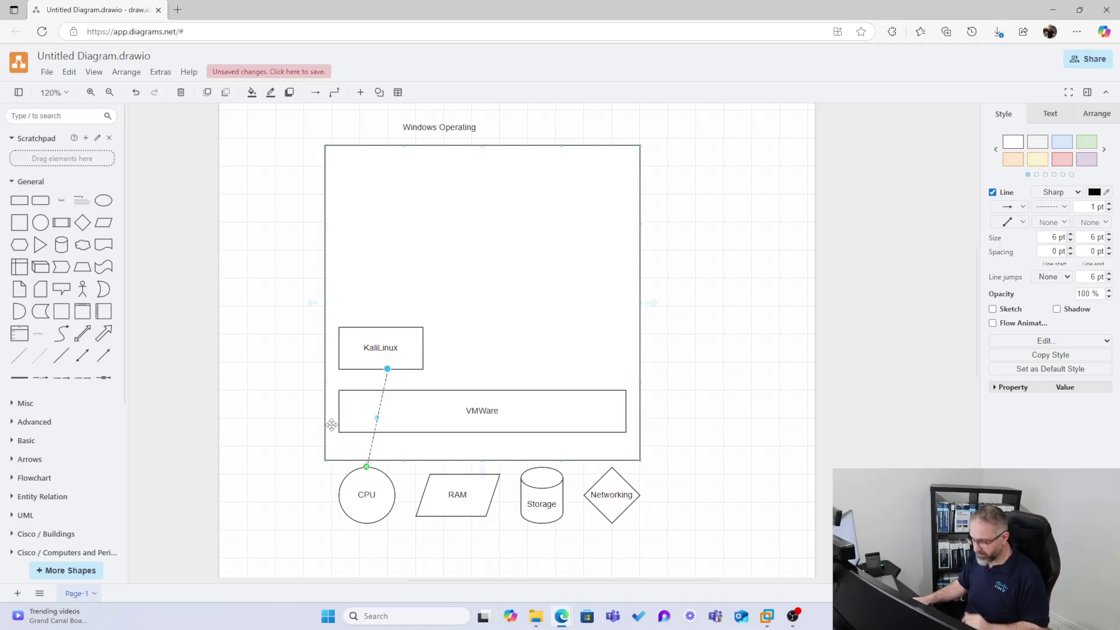
{"action": "key", "text": "ctrl+c"}
{"action": "key", "text": "ctrl+v"}
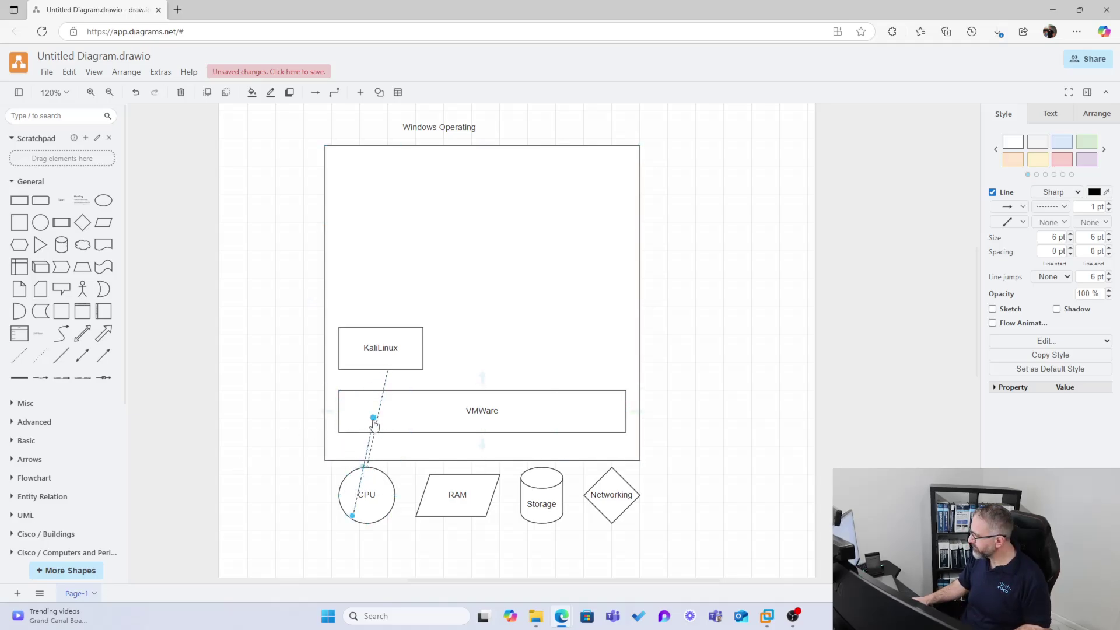
{"action": "left_click_drag", "start_coordinate": [373, 420], "coordinate": [402, 362]}
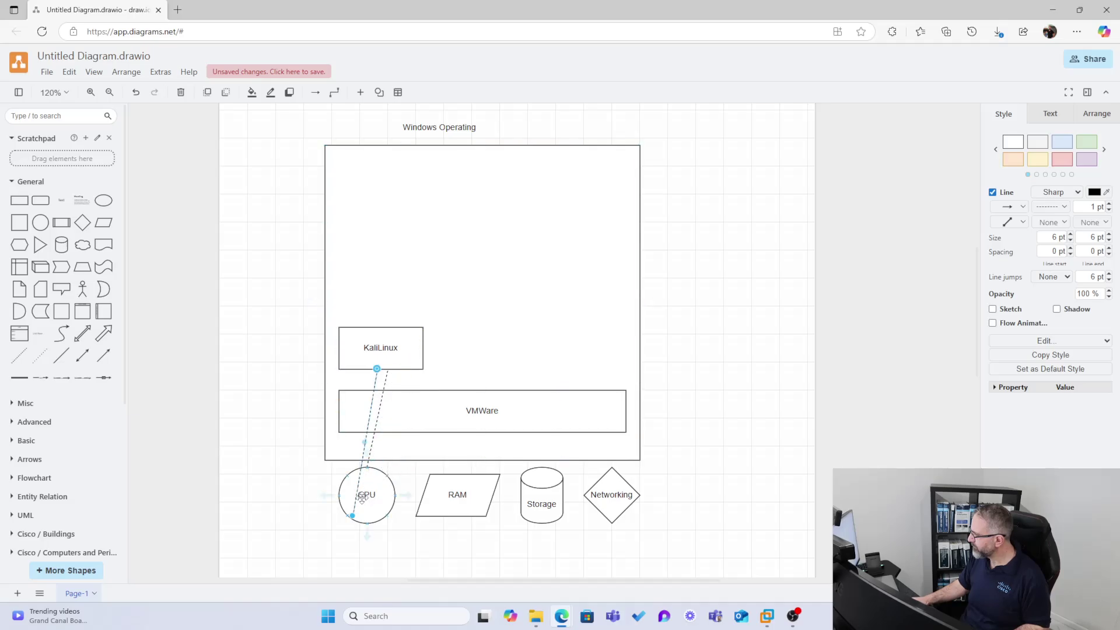
{"action": "left_click_drag", "start_coordinate": [352, 517], "coordinate": [422, 495]}
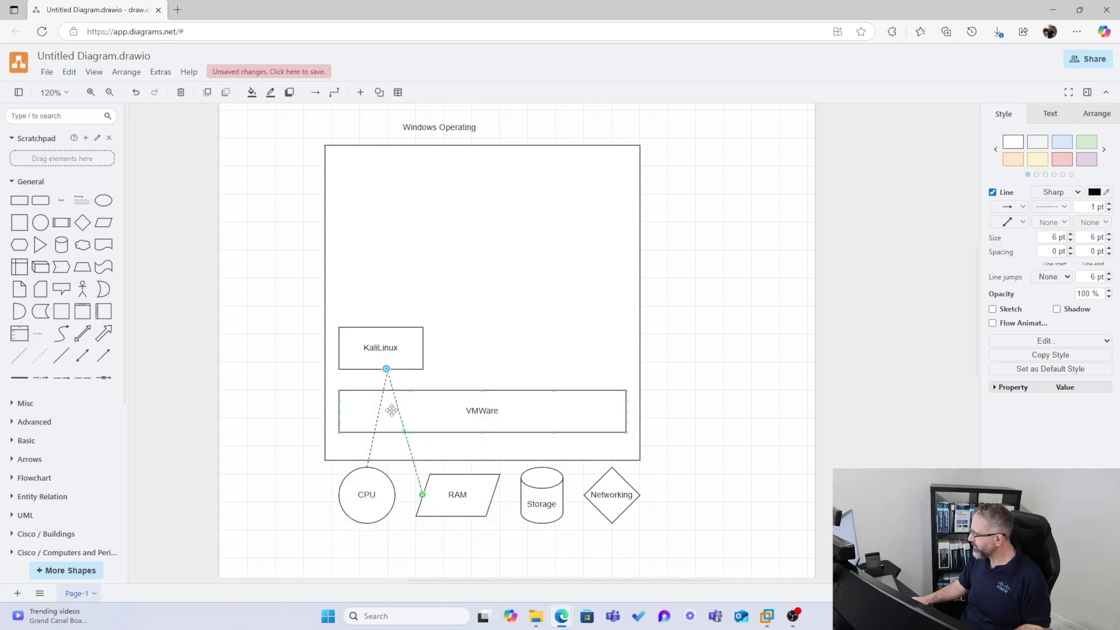
Connect the lower edge of the KaliLinux box to the Storage cylinder with another dashed line.
{"action": "left_click", "coordinate": [505, 474]}
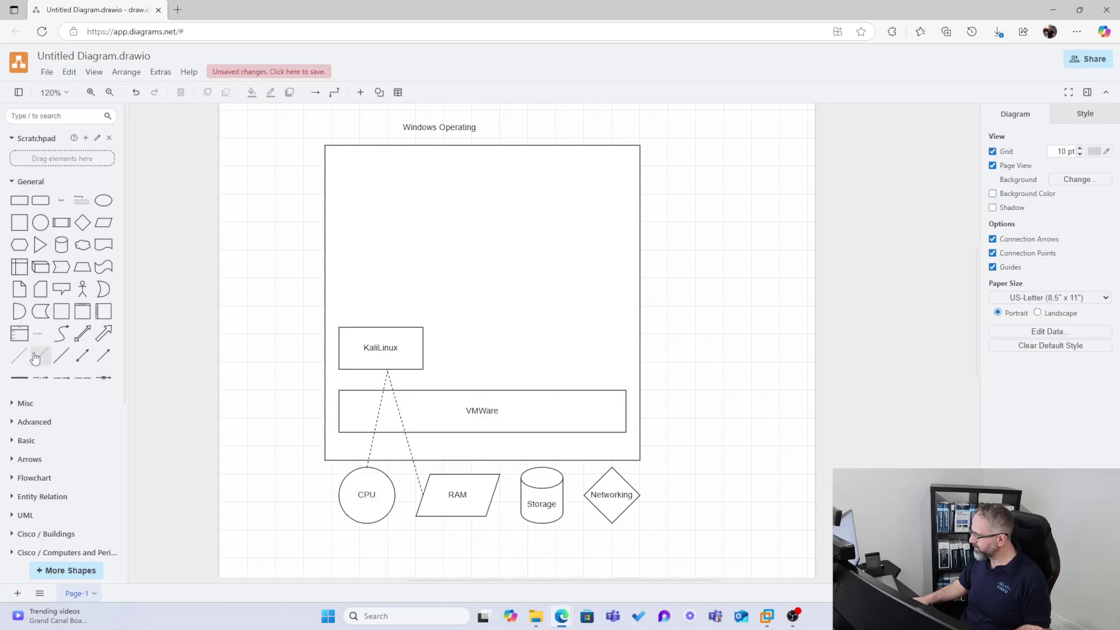
{"action": "left_click_drag", "start_coordinate": [380, 325], "coordinate": [457, 313]}
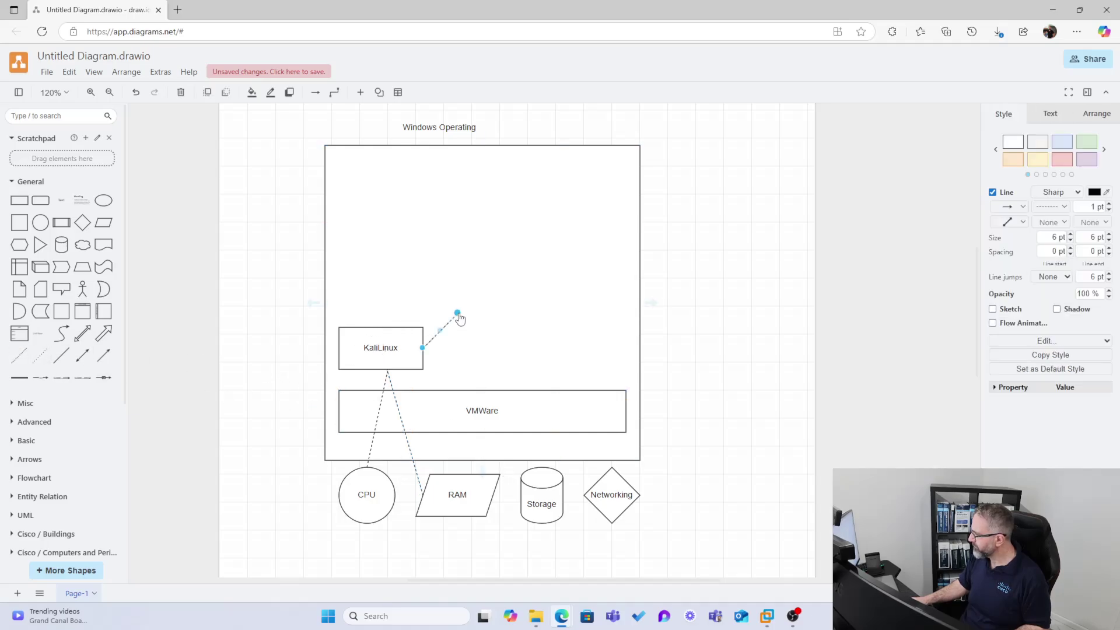
{"action": "left_click_drag", "start_coordinate": [519, 455], "coordinate": [520, 469]}
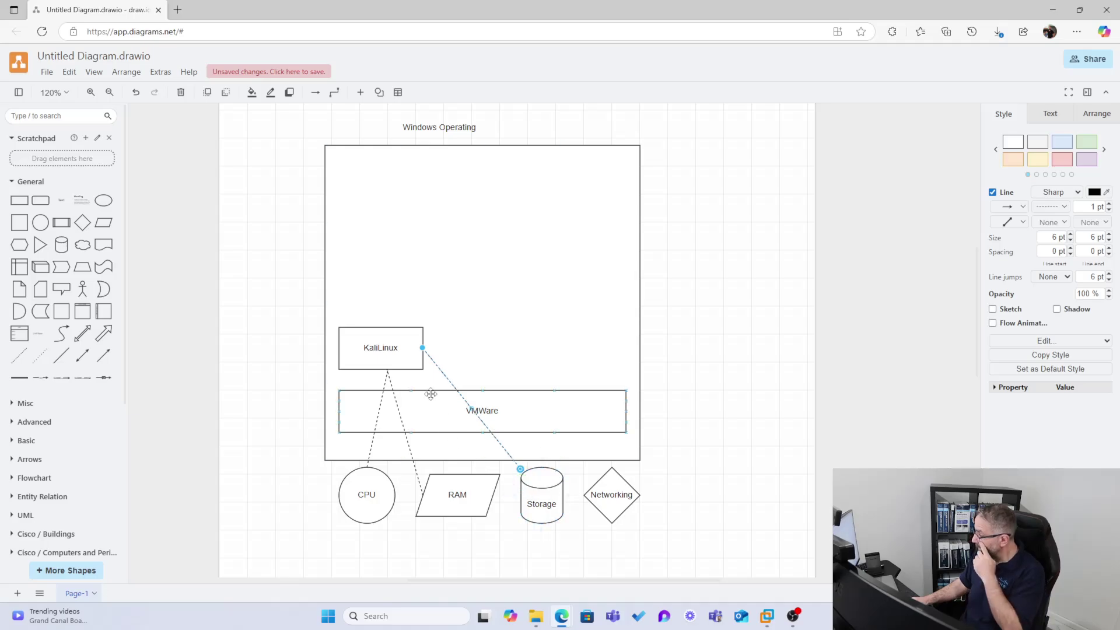
{"action": "left_click_drag", "start_coordinate": [425, 352], "coordinate": [401, 373]}
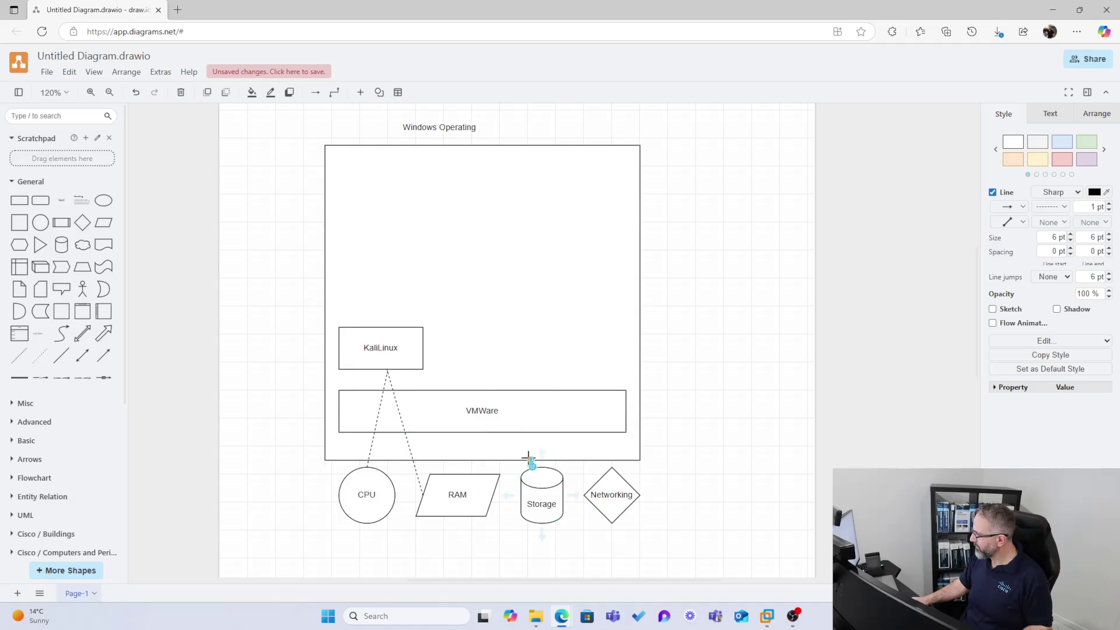
{"action": "left_click_drag", "start_coordinate": [530, 460], "coordinate": [412, 369]}
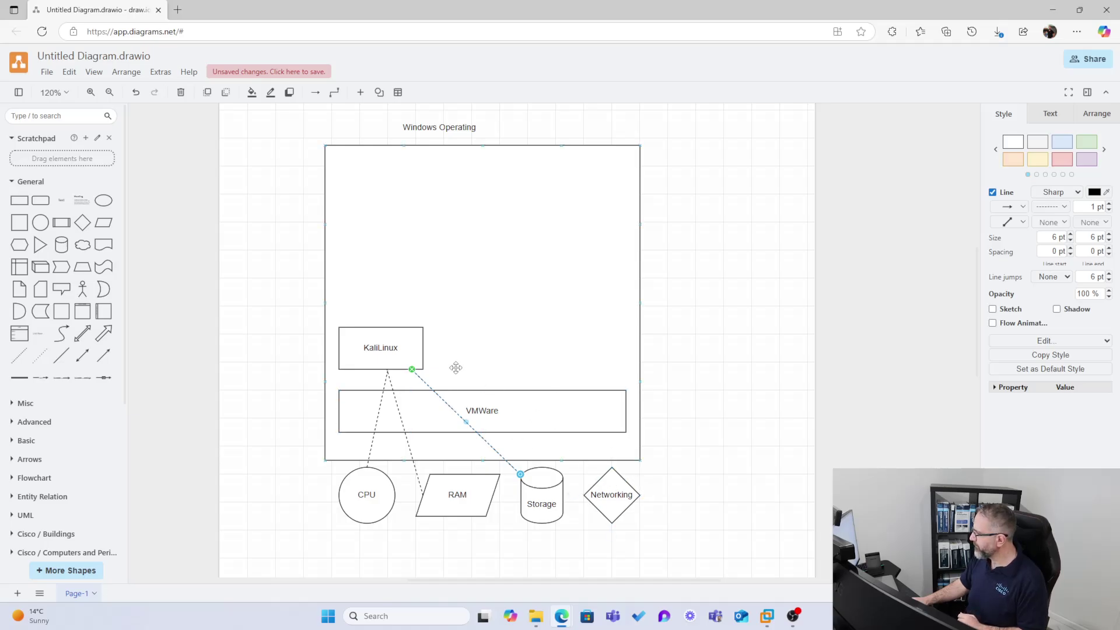
Add a text label "pNIC" just outside the large square's right edge, level with the KaliLinux box.
{"action": "left_click", "coordinate": [619, 499]}
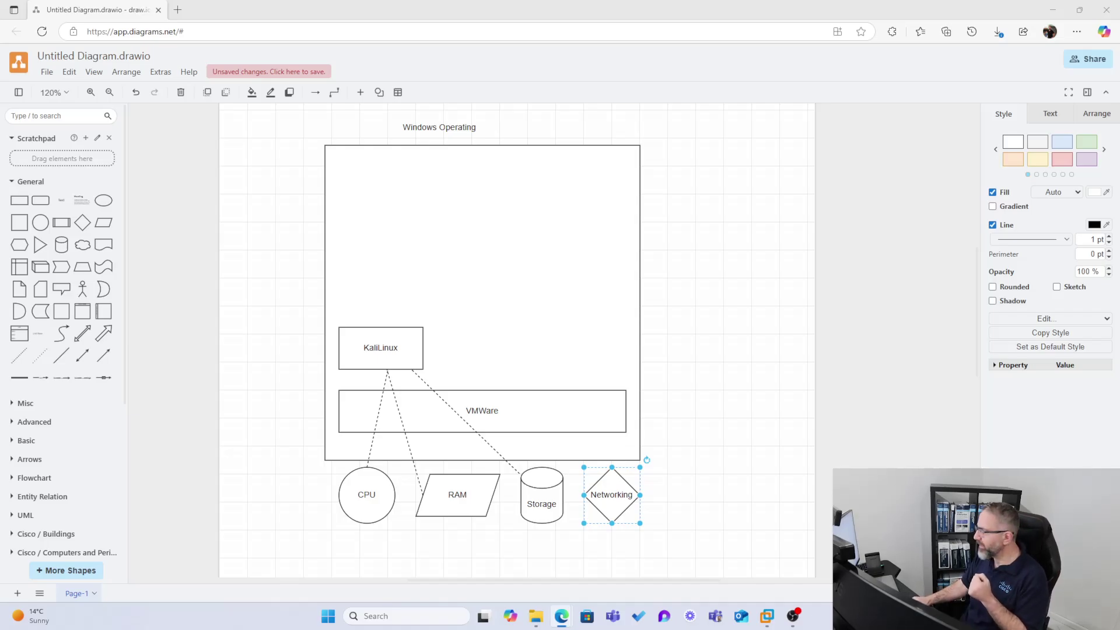
{"action": "left_click", "coordinate": [662, 437]}
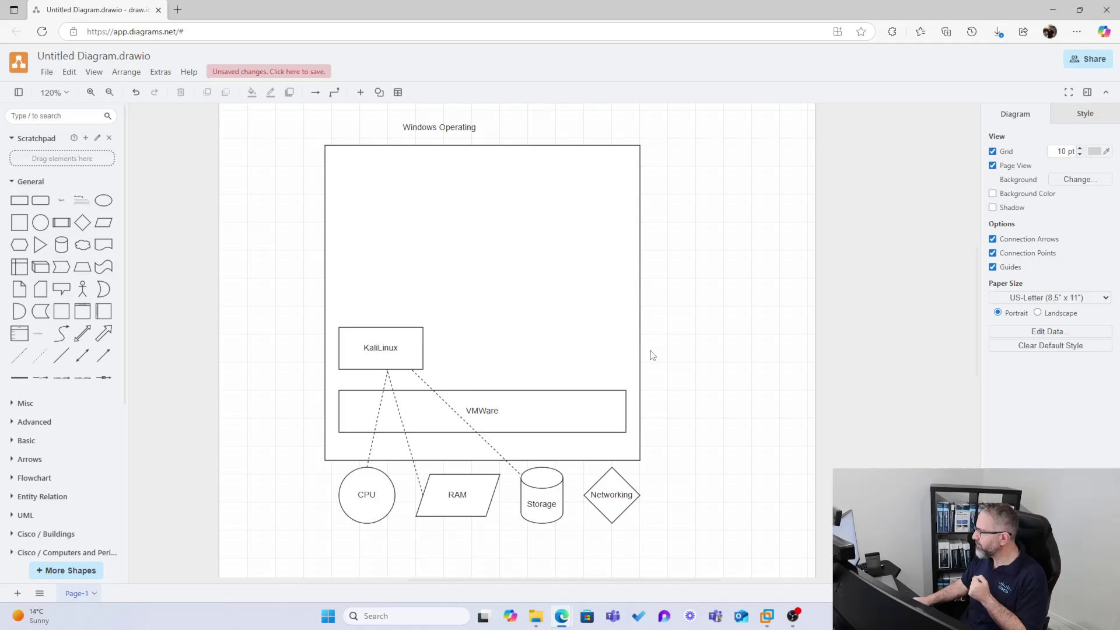
{"action": "double_click", "coordinate": [646, 354]}
{"action": "left_click", "coordinate": [646, 351]}
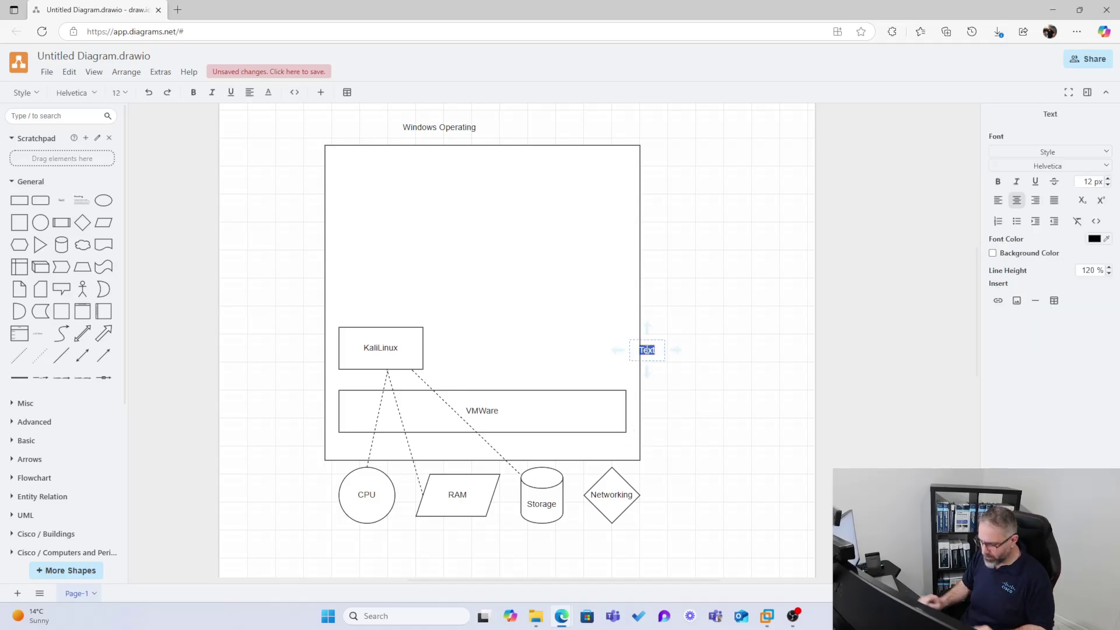
{"action": "key", "text": "BackSpace"}
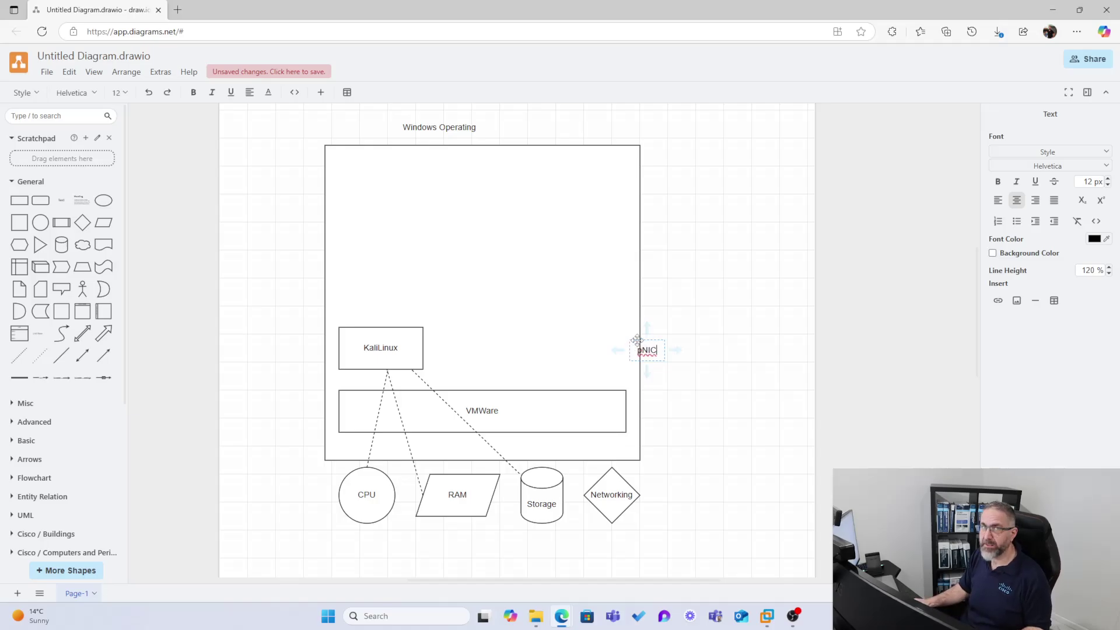
{"action": "left_click", "coordinate": [666, 298]}
{"action": "left_click_drag", "start_coordinate": [651, 356], "coordinate": [654, 350]}
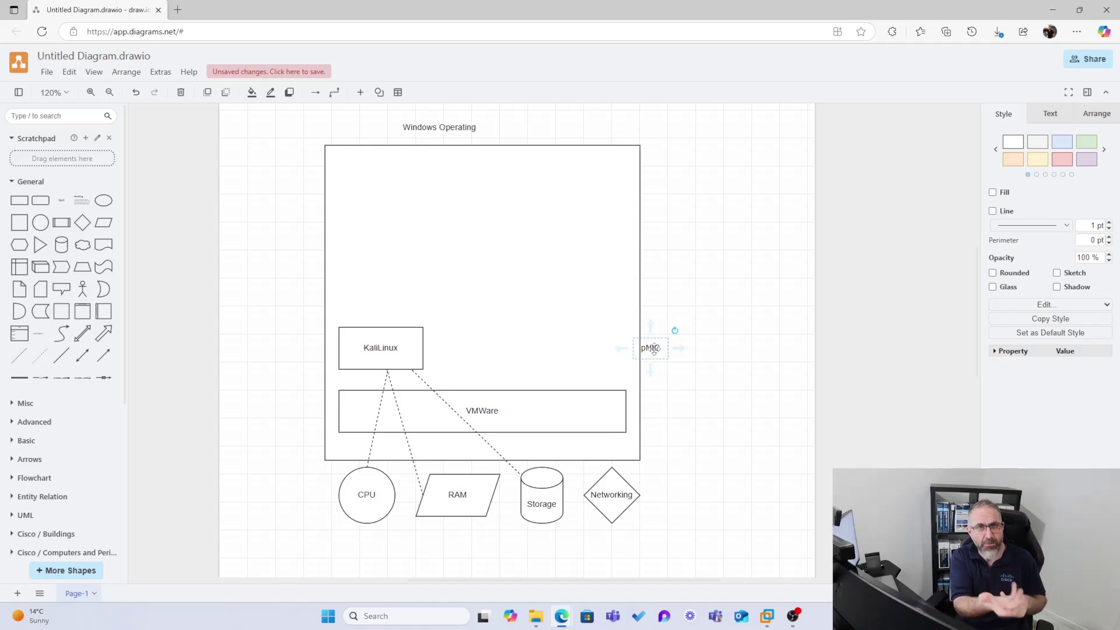
{"action": "left_click_drag", "start_coordinate": [654, 350], "coordinate": [661, 350]}
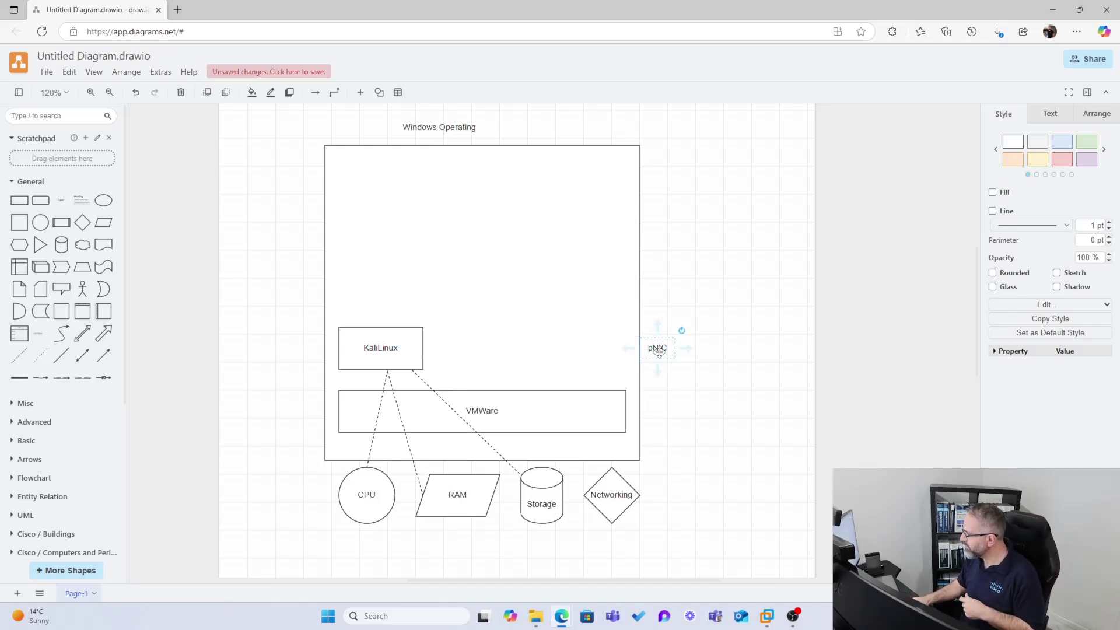
{"action": "left_click", "coordinate": [694, 407]}
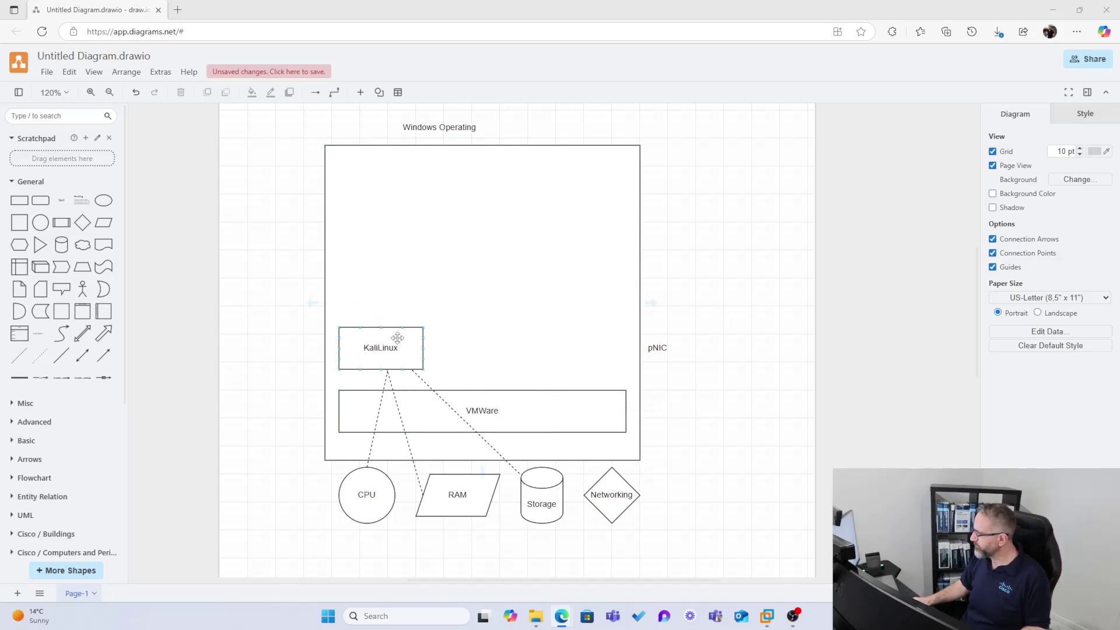
Add a text label "vNIC" and place it in the upper right corner of the KaliLinux box.
{"action": "double_click", "coordinate": [243, 276]}
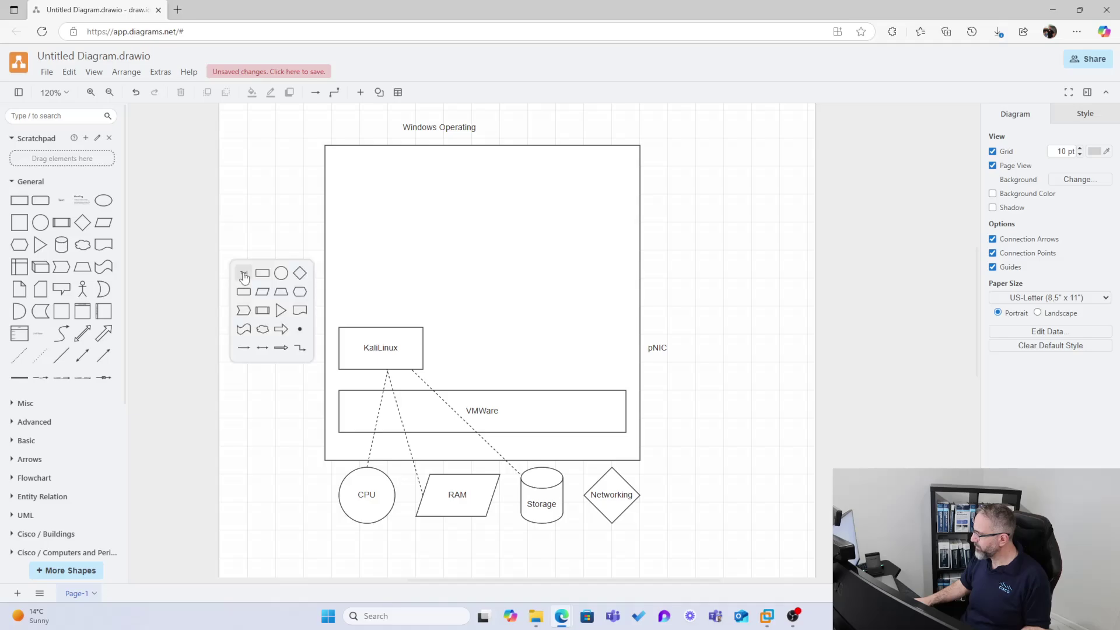
{"action": "left_click", "coordinate": [244, 274]}
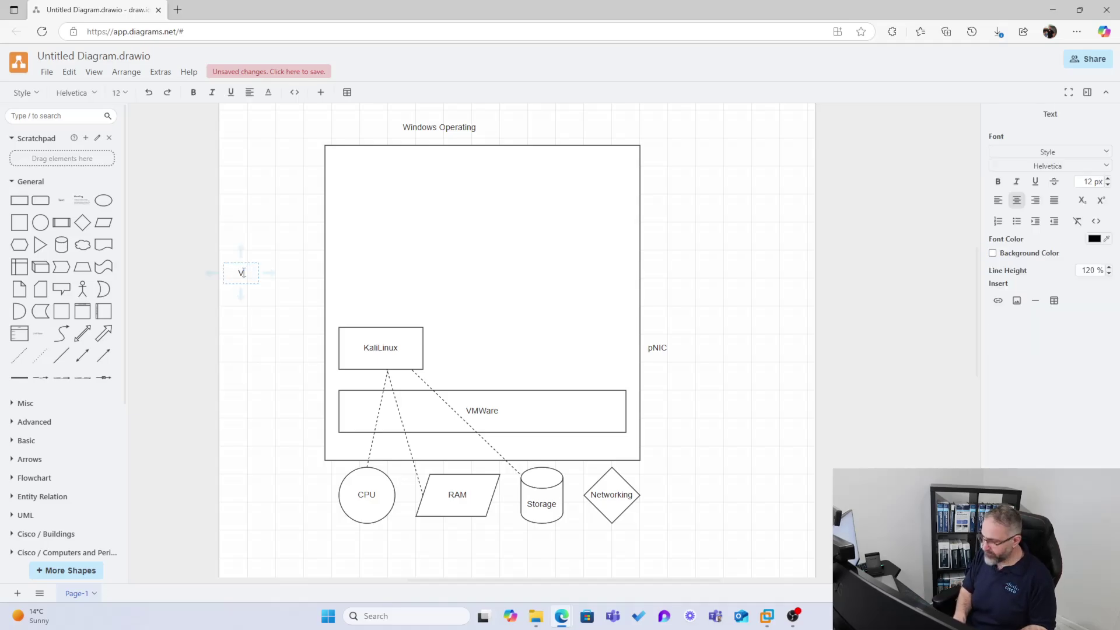
{"action": "left_click", "coordinate": [237, 300]}
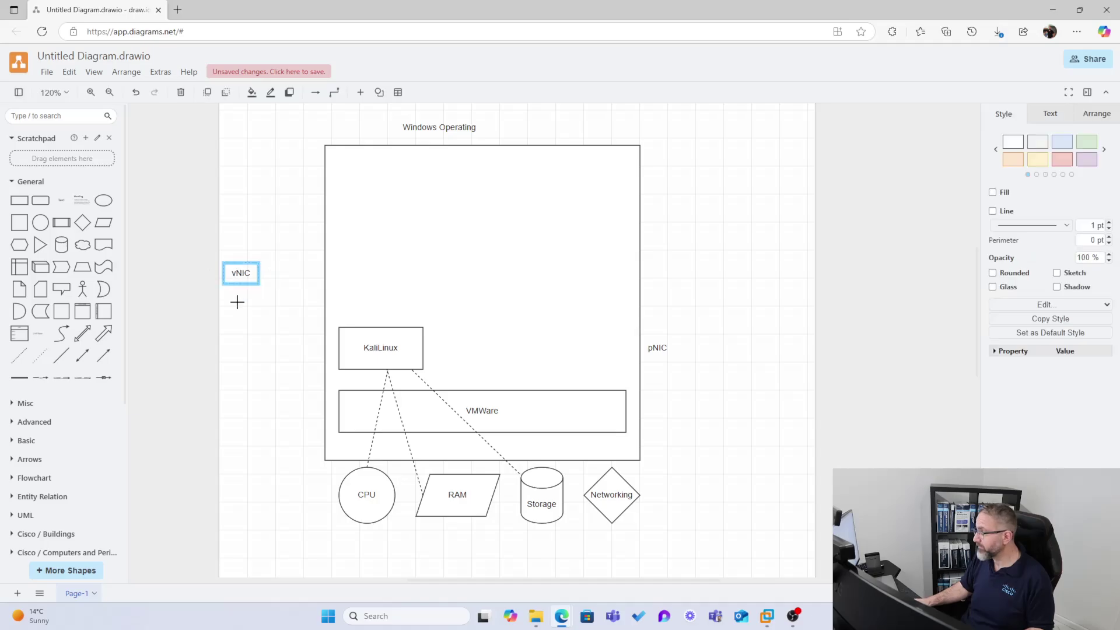
{"action": "left_click", "coordinate": [237, 300]}
{"action": "left_click_drag", "start_coordinate": [239, 272], "coordinate": [408, 337]}
{"action": "left_click", "coordinate": [461, 309]}
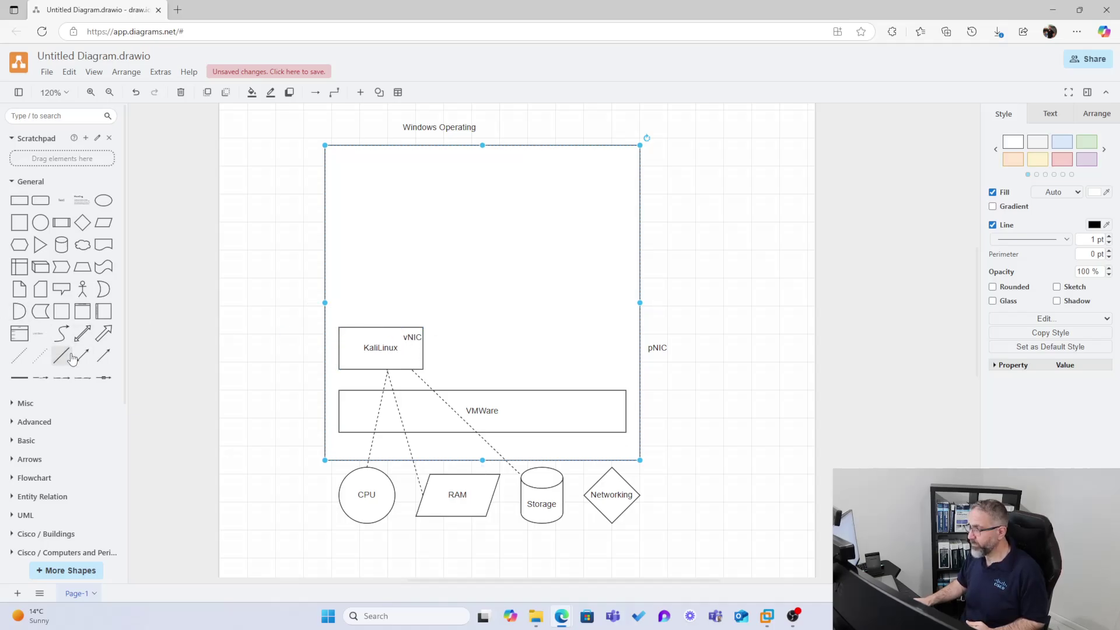
Draw a solid line from the vNIC label on KaliLinux to the square's edge beside pNIC.
{"action": "mouse_move", "coordinate": [63, 359]}
{"action": "left_click_drag", "start_coordinate": [63, 358], "coordinate": [639, 347]}
{"action": "left_click", "coordinate": [723, 297]}
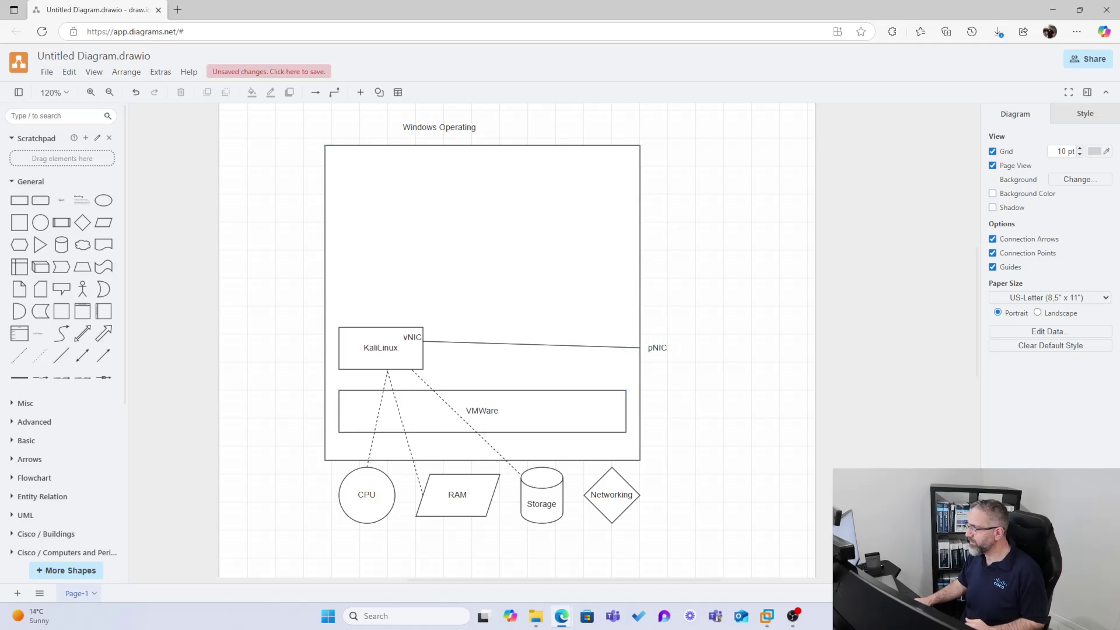
Search the shapes for "switch", place the black network switch image outside the square above pNIC, and enlarge it slightly.
{"action": "left_click", "coordinate": [33, 116]}
{"action": "type", "text": "switch"}
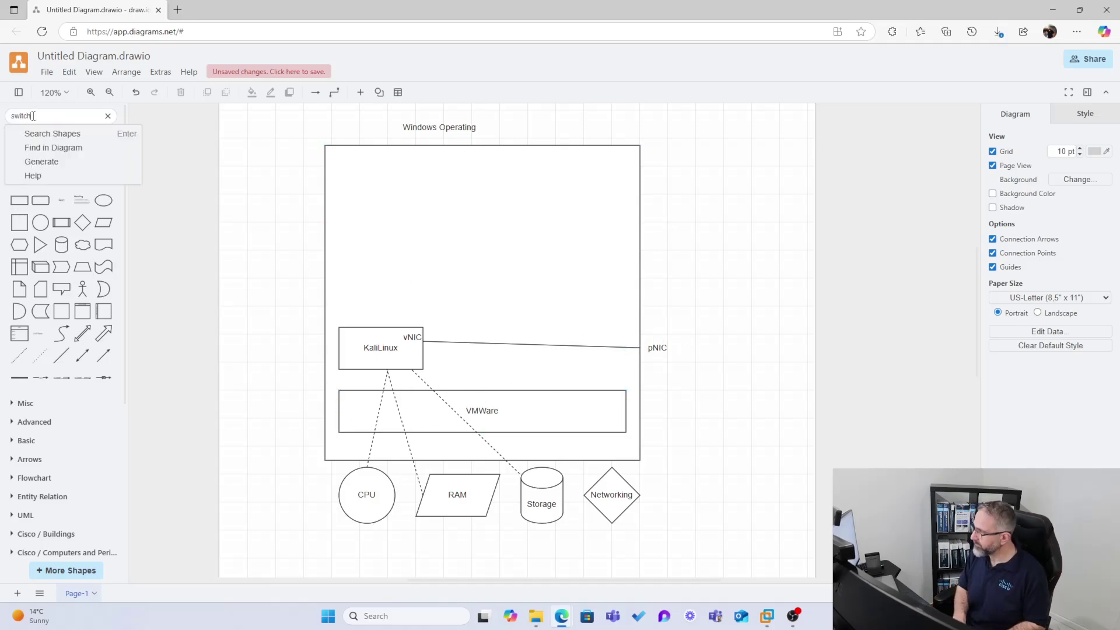
{"action": "key", "text": "Return"}
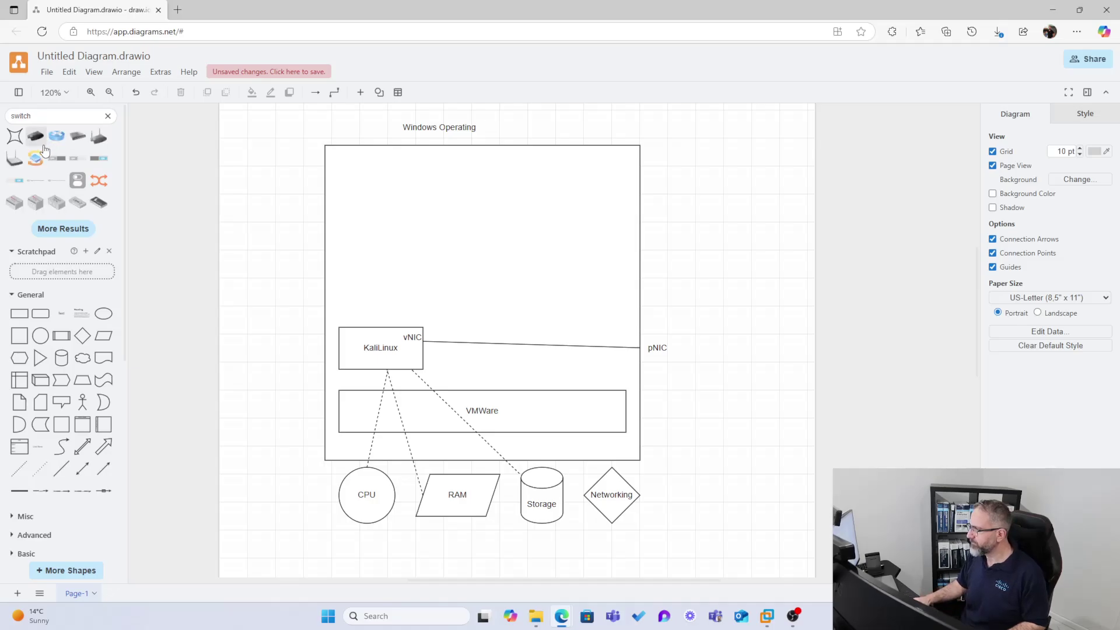
{"action": "mouse_move", "coordinate": [33, 134]}
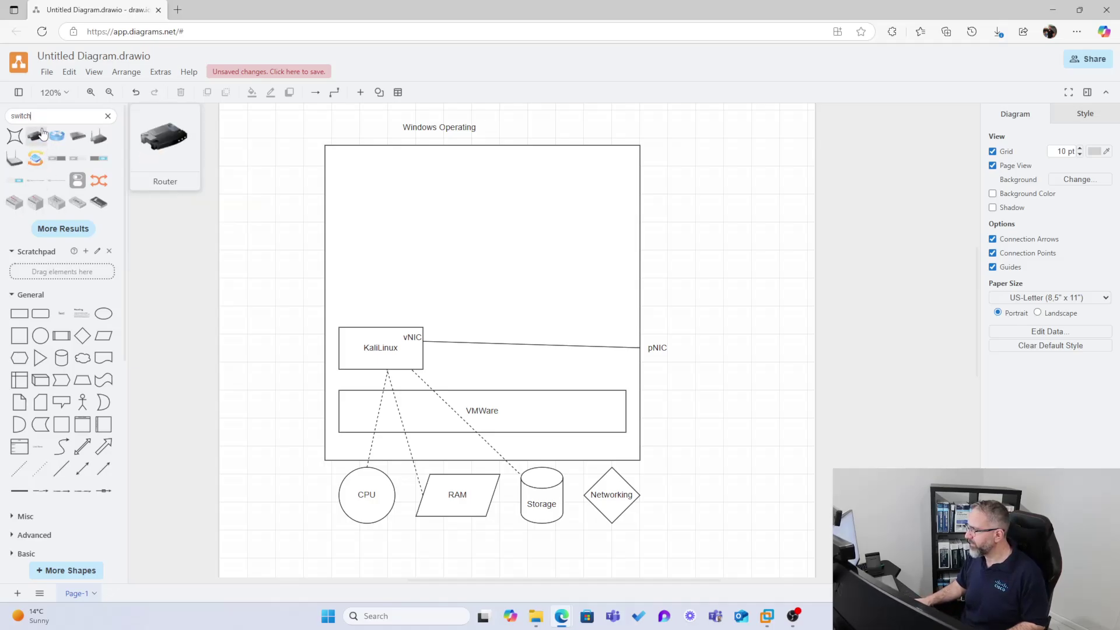
{"action": "left_click_drag", "start_coordinate": [77, 136], "coordinate": [706, 230]}
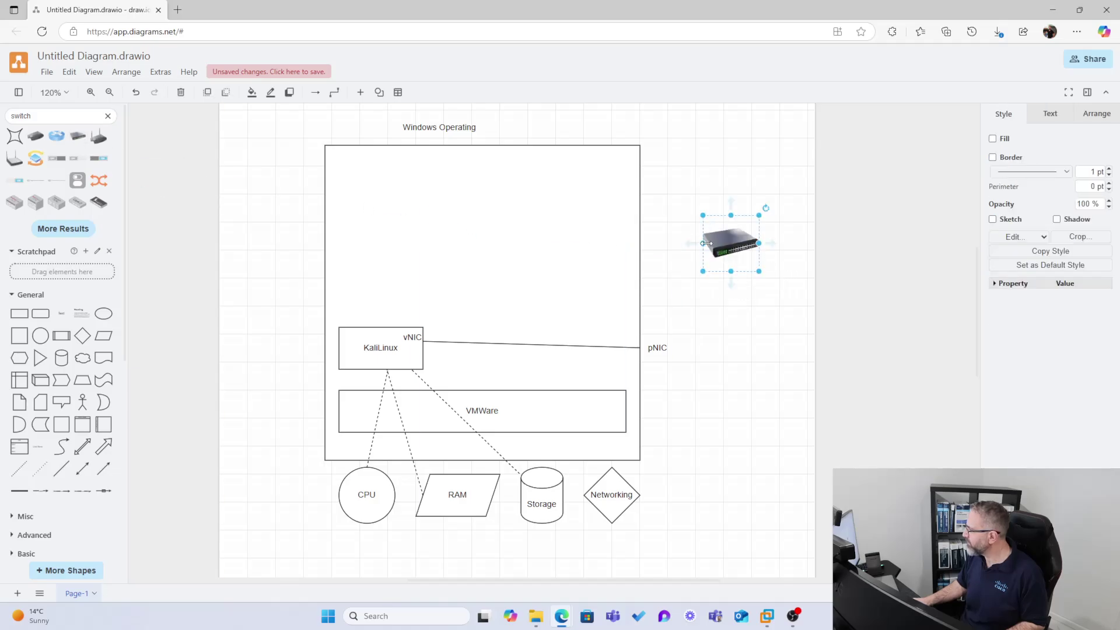
{"action": "left_click_drag", "start_coordinate": [702, 271], "coordinate": [688, 278]}
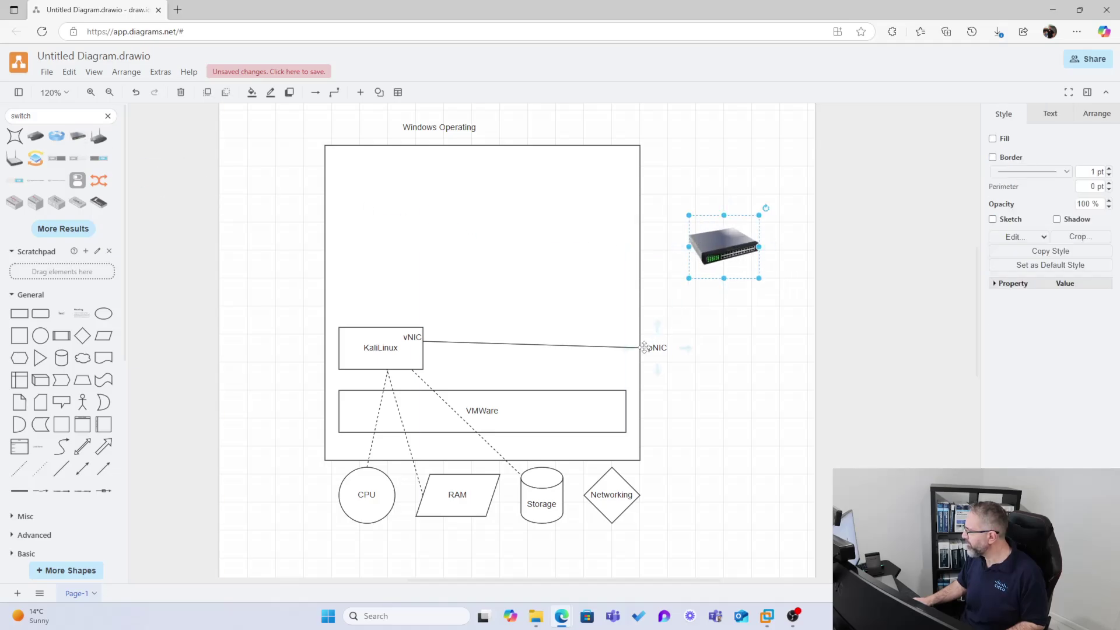
{"action": "left_click", "coordinate": [668, 309]}
Copy the solid line and use the copy to connect pNIC to the network switch.
{"action": "left_click", "coordinate": [575, 346]}
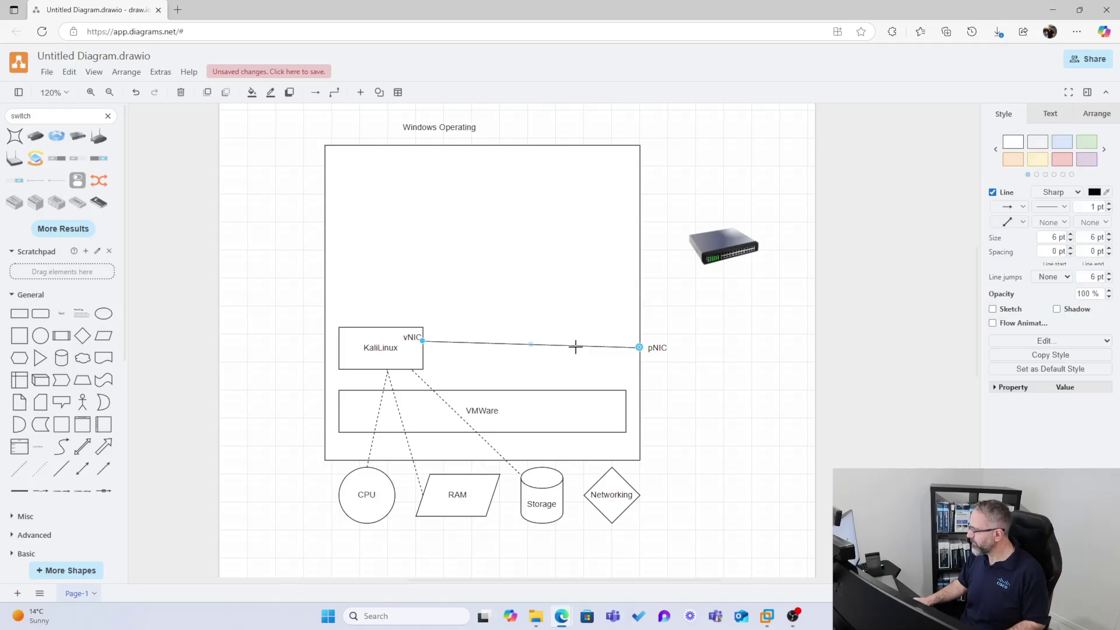
{"action": "left_click_drag", "start_coordinate": [575, 346], "coordinate": [732, 259]}
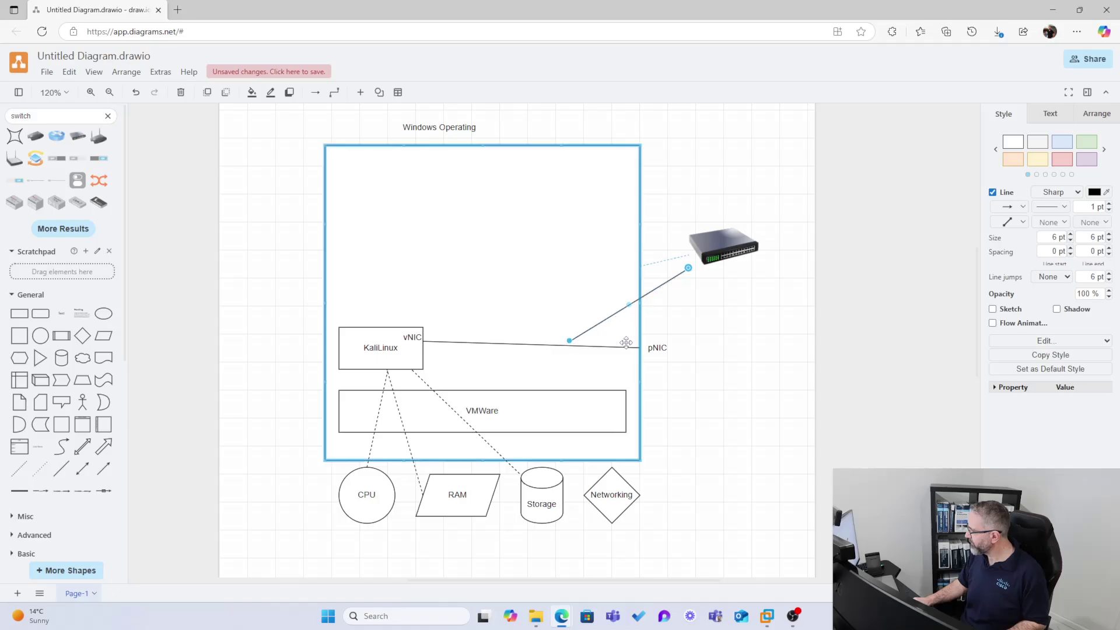
{"action": "left_click_drag", "start_coordinate": [626, 342], "coordinate": [646, 354]}
{"action": "left_click", "coordinate": [692, 372]}
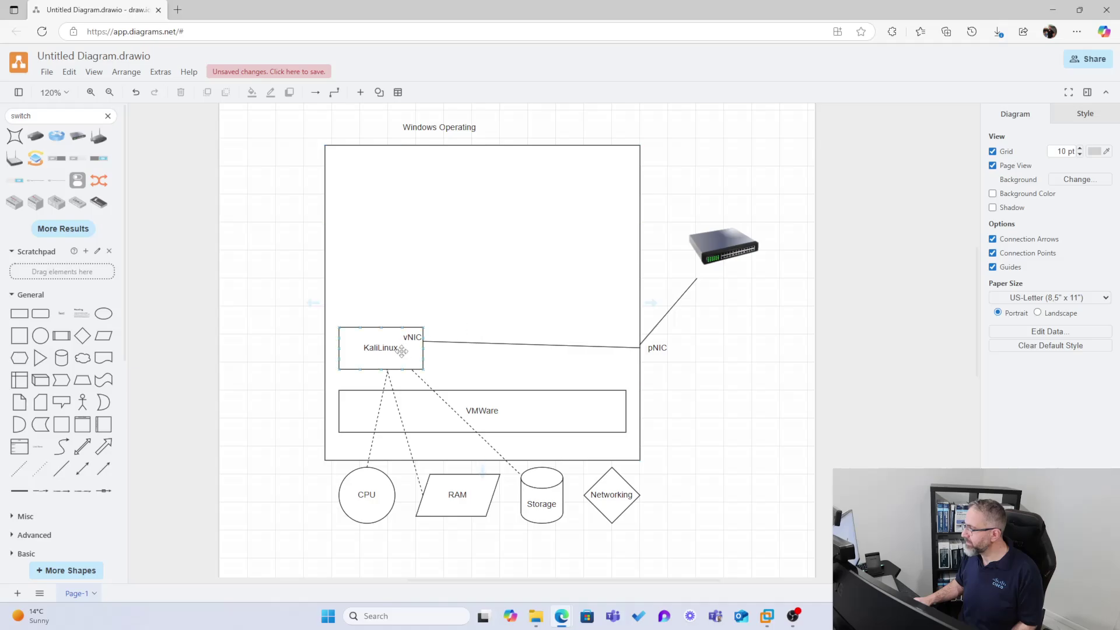
Delete the line between pNIC and the network switch and the line between vNIC and pNIC.
{"action": "left_click", "coordinate": [668, 307]}
{"action": "key", "text": "Delete"}
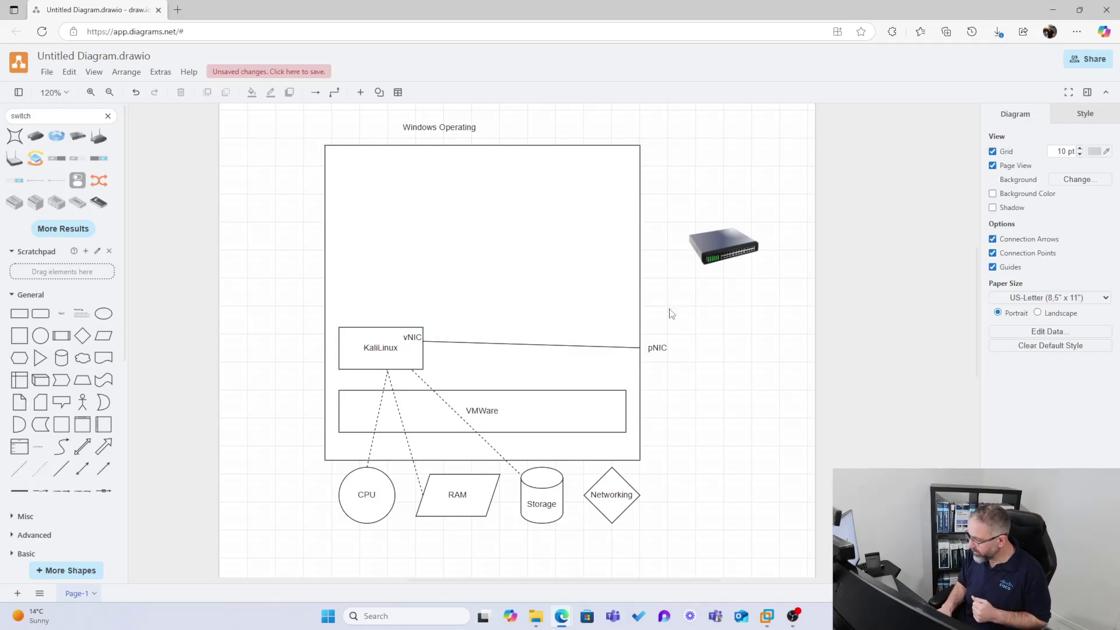
{"action": "left_click", "coordinate": [549, 344]}
{"action": "key", "text": "Delete"}
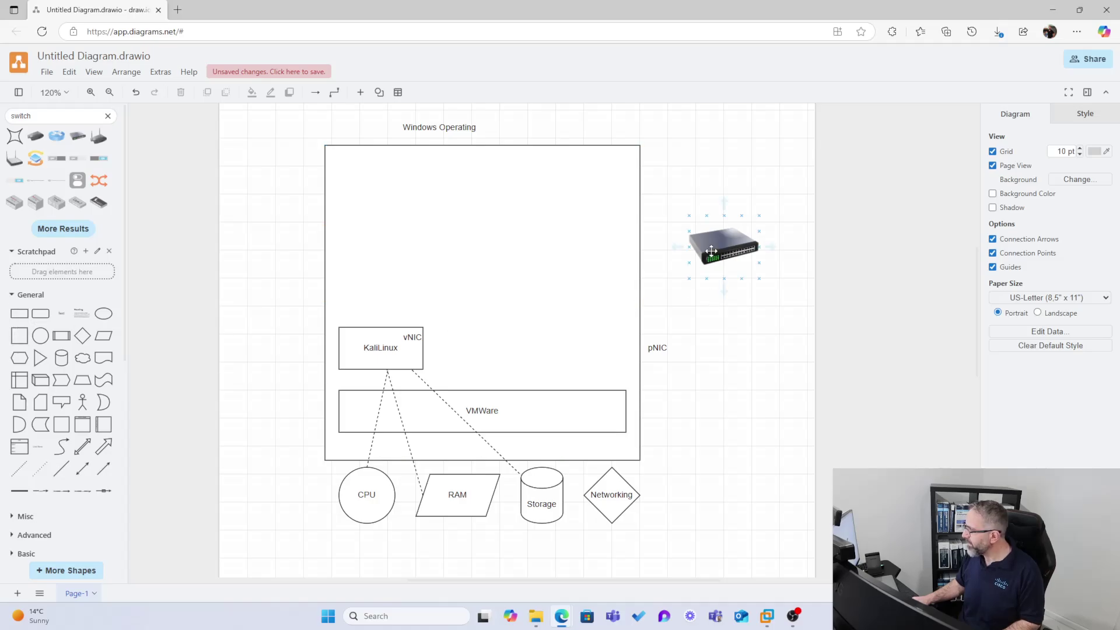
Show more switch shapes and place the blue-arrow switch icon inside the large square, above and right of KaliLinux.
{"action": "left_click", "coordinate": [76, 229]}
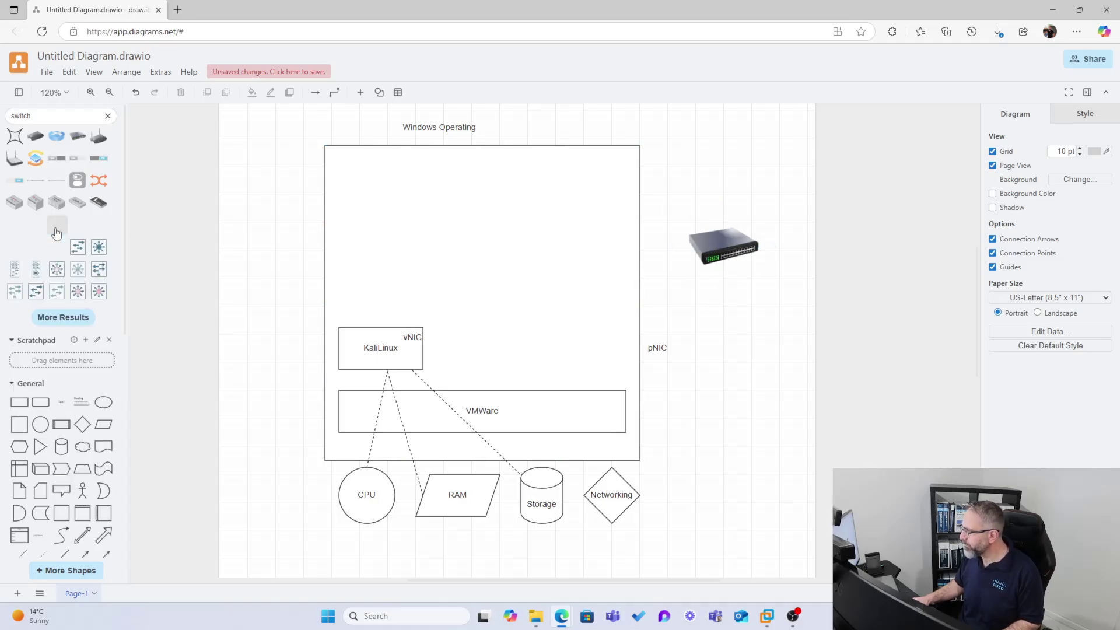
{"action": "left_click_drag", "start_coordinate": [106, 272], "coordinate": [448, 275]}
{"action": "left_click", "coordinate": [461, 353]}
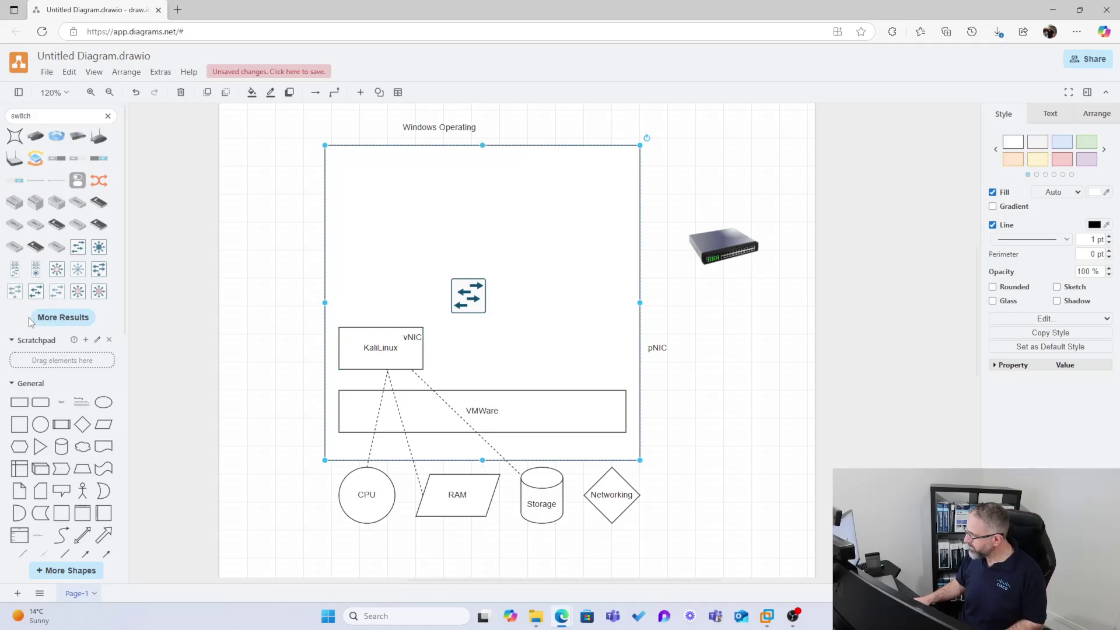
Add a rectangle labelled "Metasploitable" beside KaliLinux and move the blue-arrow switch icon above the gap between the two boxes.
{"action": "left_click_drag", "start_coordinate": [19, 402], "coordinate": [467, 335]}
{"action": "double_click", "coordinate": [485, 343]}
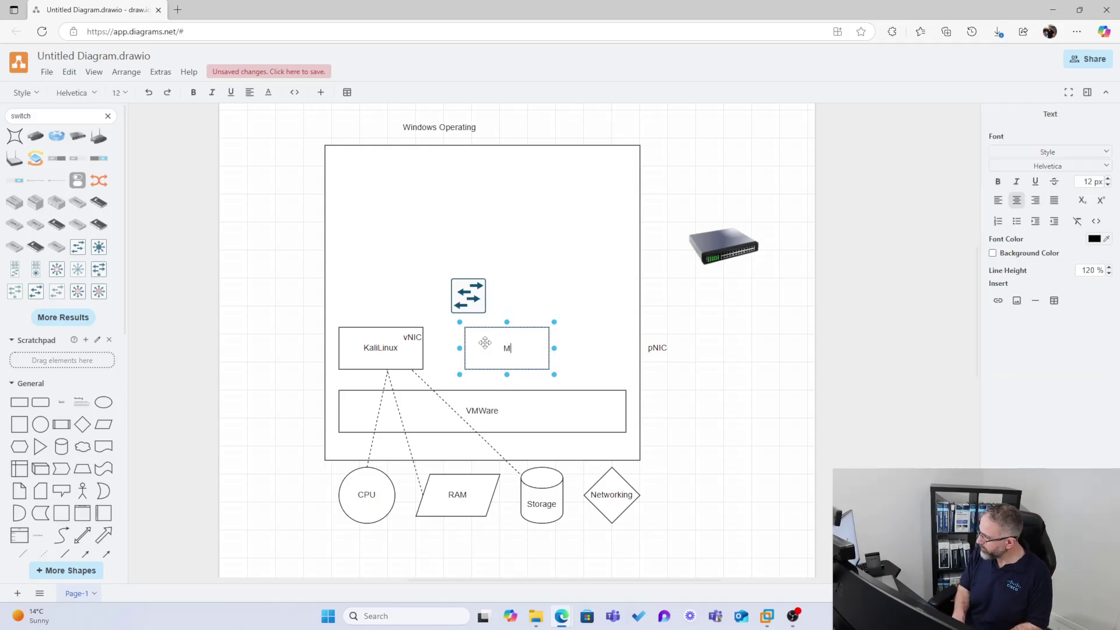
{"action": "type", "text": "Metasploitable"}
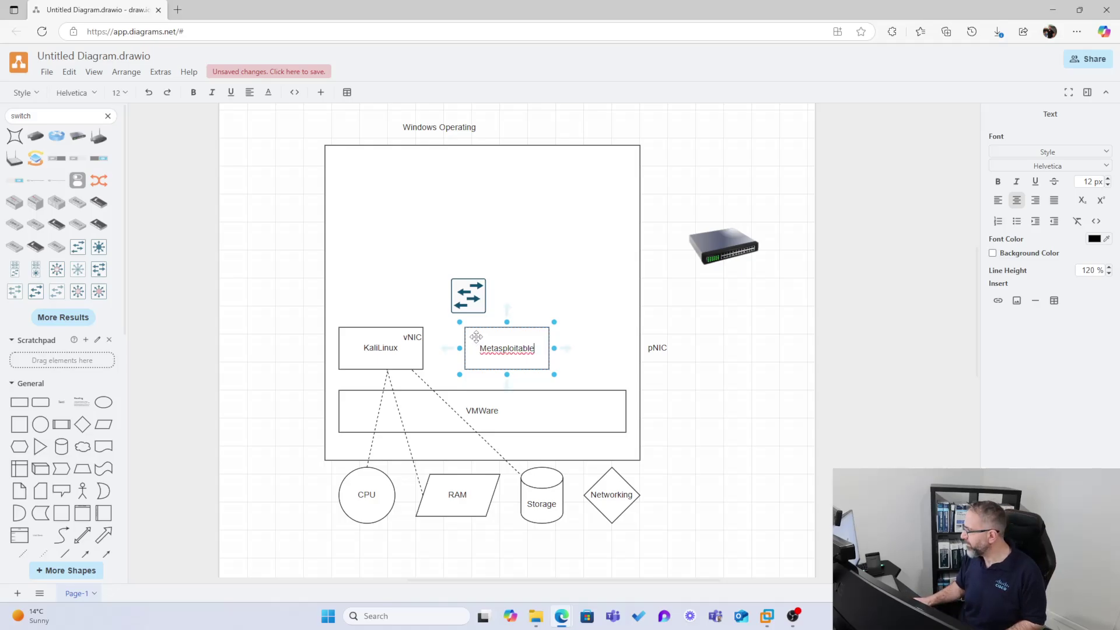
{"action": "left_click_drag", "start_coordinate": [470, 293], "coordinate": [442, 271]}
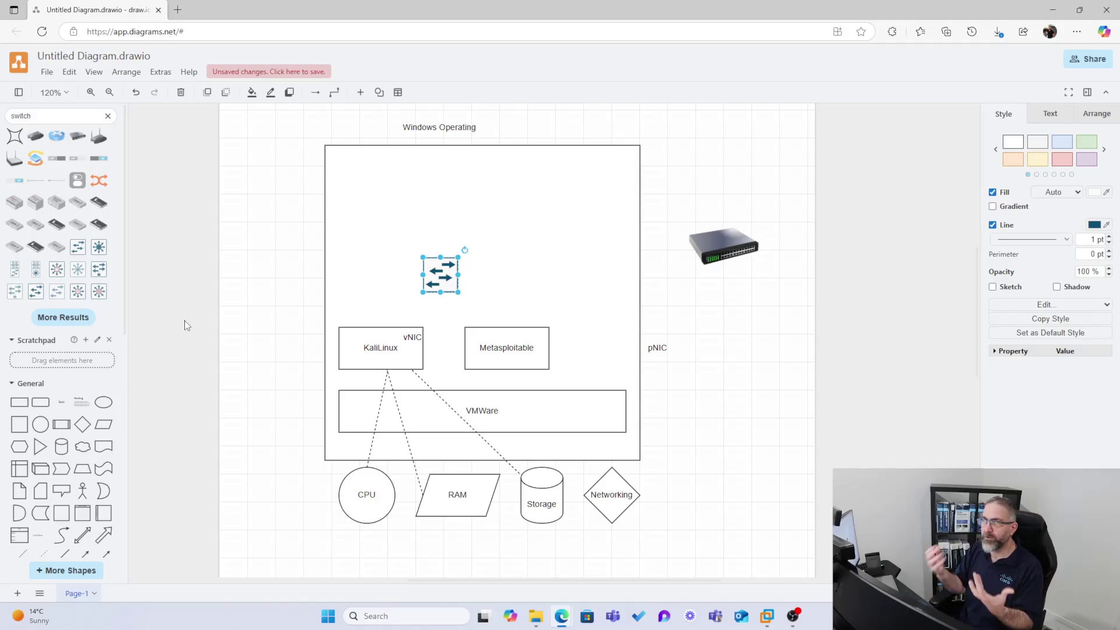
Add the text "vSwitch" to the large square as a label beside the blue-arrow switch icon.
{"action": "double_click", "coordinate": [476, 263]}
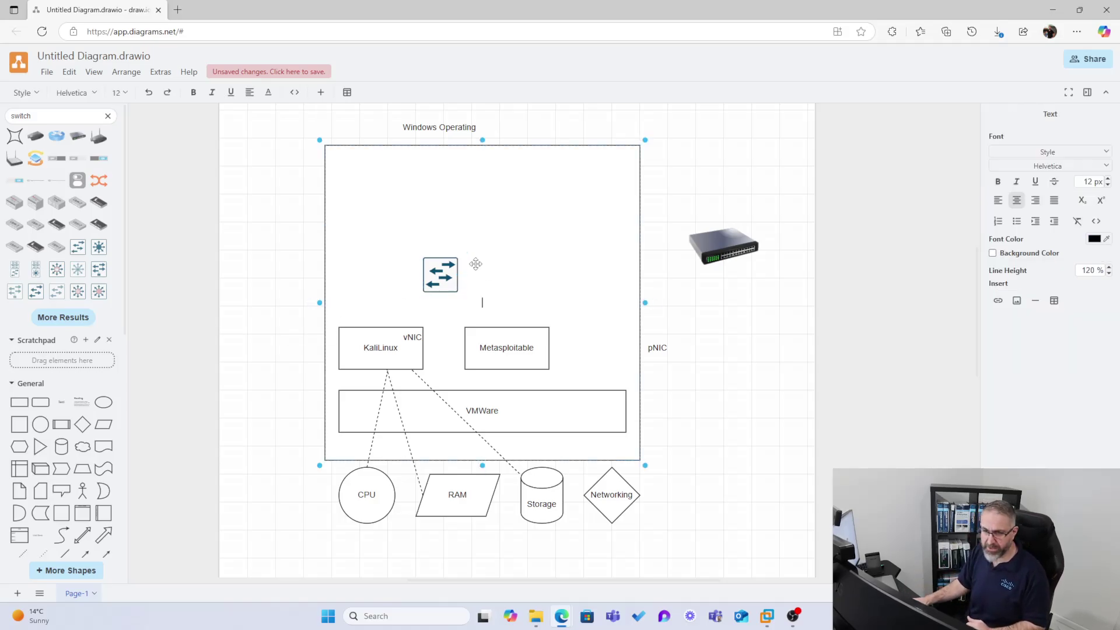
{"action": "type", "text": "vSWI"}
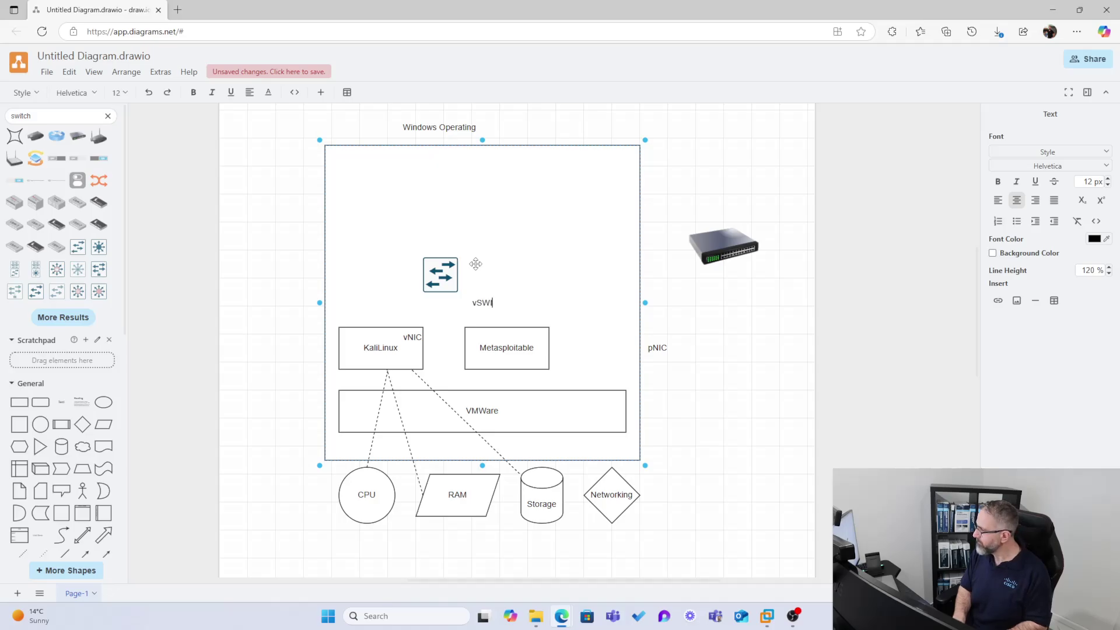
{"action": "type", "text": "TCH"}
{"action": "key", "text": "BackSpace"}
{"action": "key", "text": "BackSpace"}
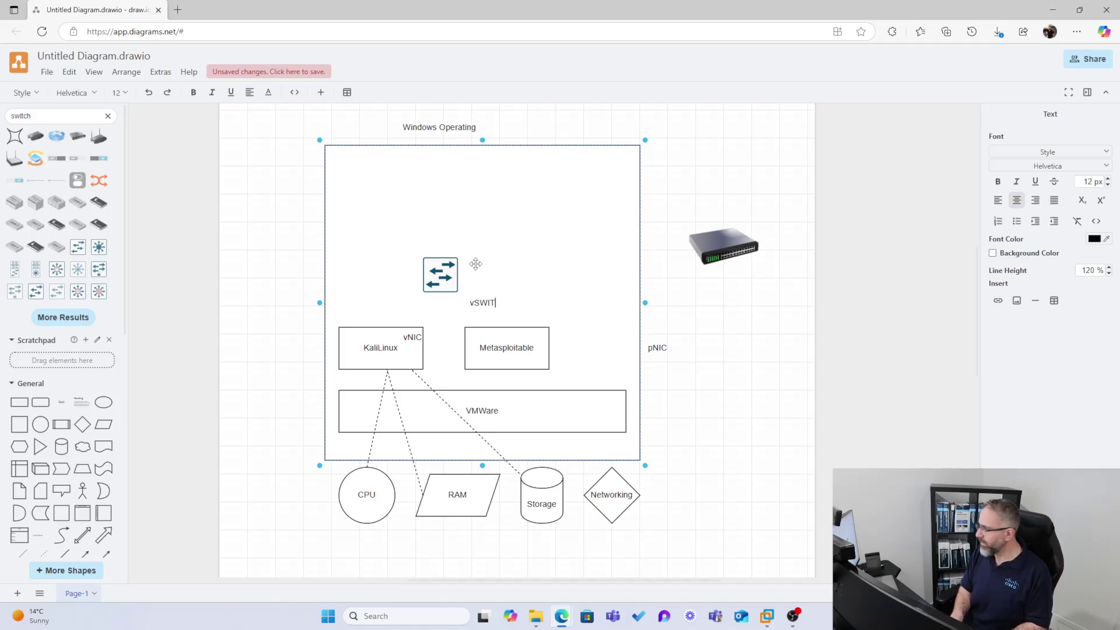
{"action": "key", "text": "BackSpace"}
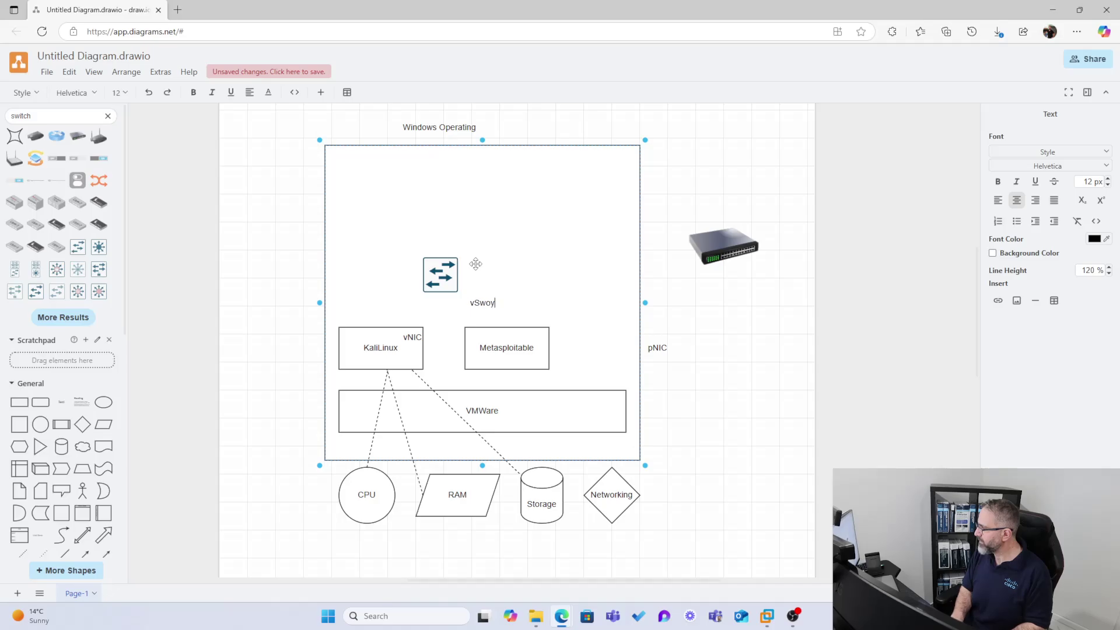
{"action": "type", "text": "h"}
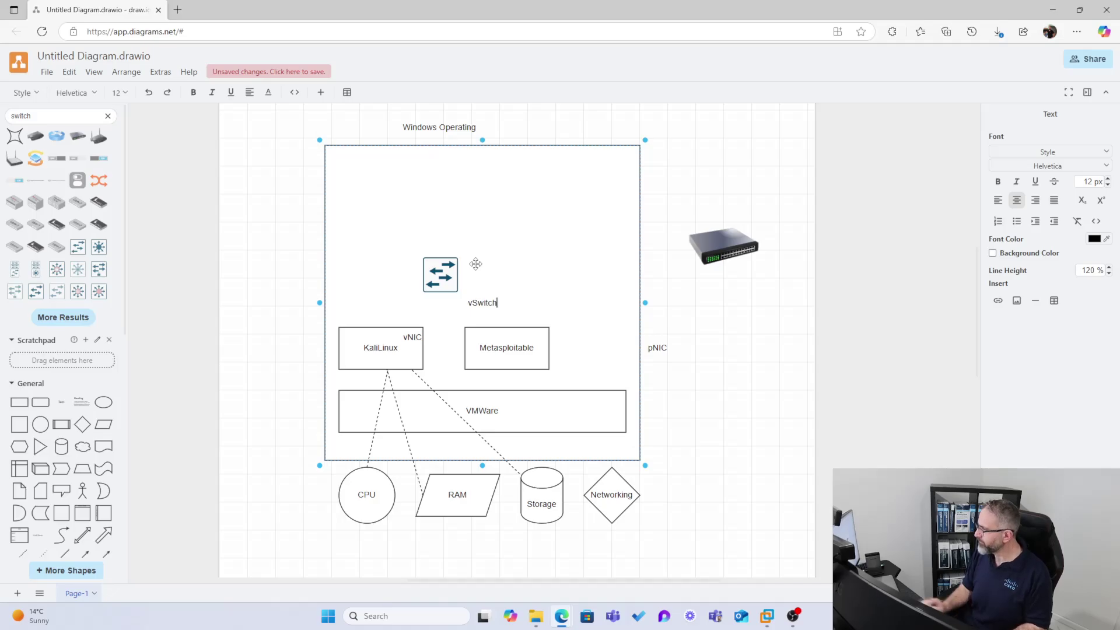
{"action": "left_click", "coordinate": [492, 280]}
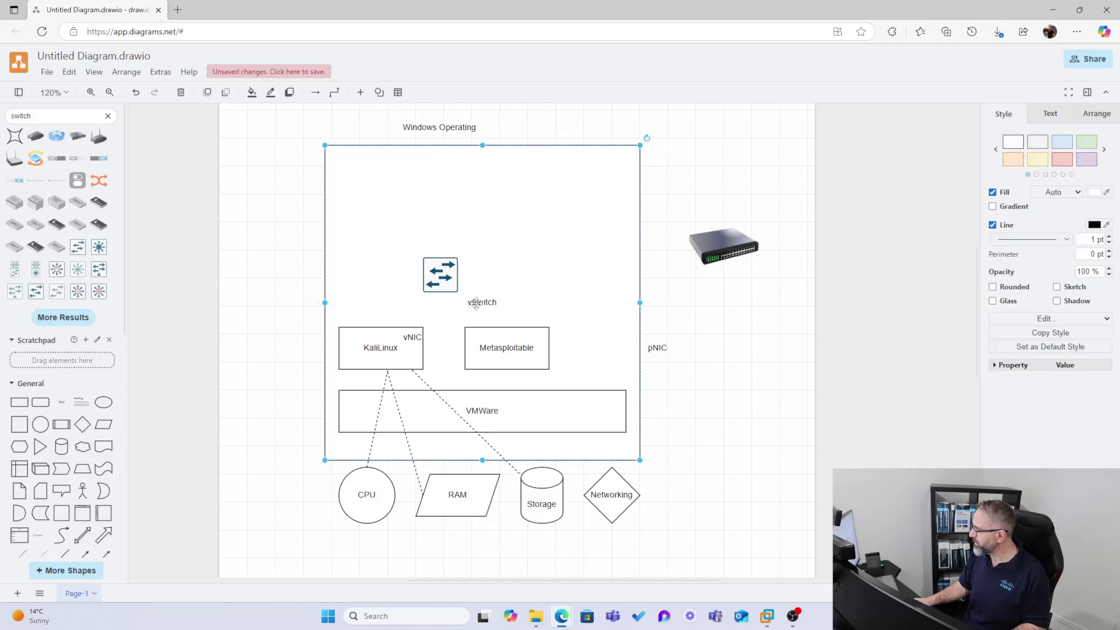
Shift the large square slightly up and move the switch icon down so it sits level with the vSwitch label.
{"action": "left_click_drag", "start_coordinate": [477, 303], "coordinate": [473, 297]}
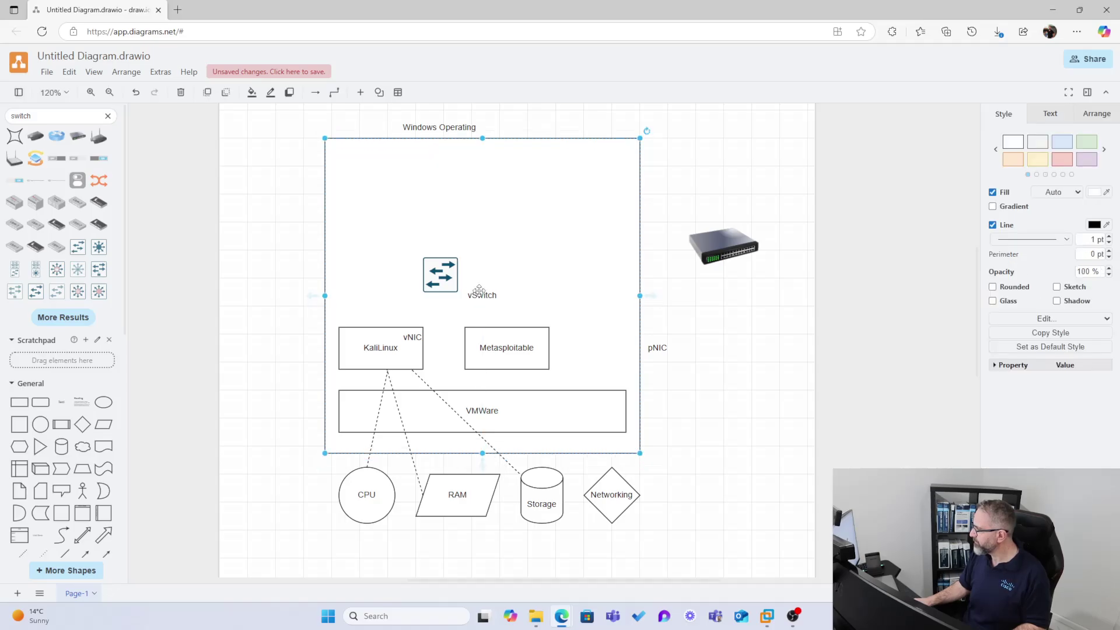
{"action": "left_click_drag", "start_coordinate": [426, 267], "coordinate": [425, 281]}
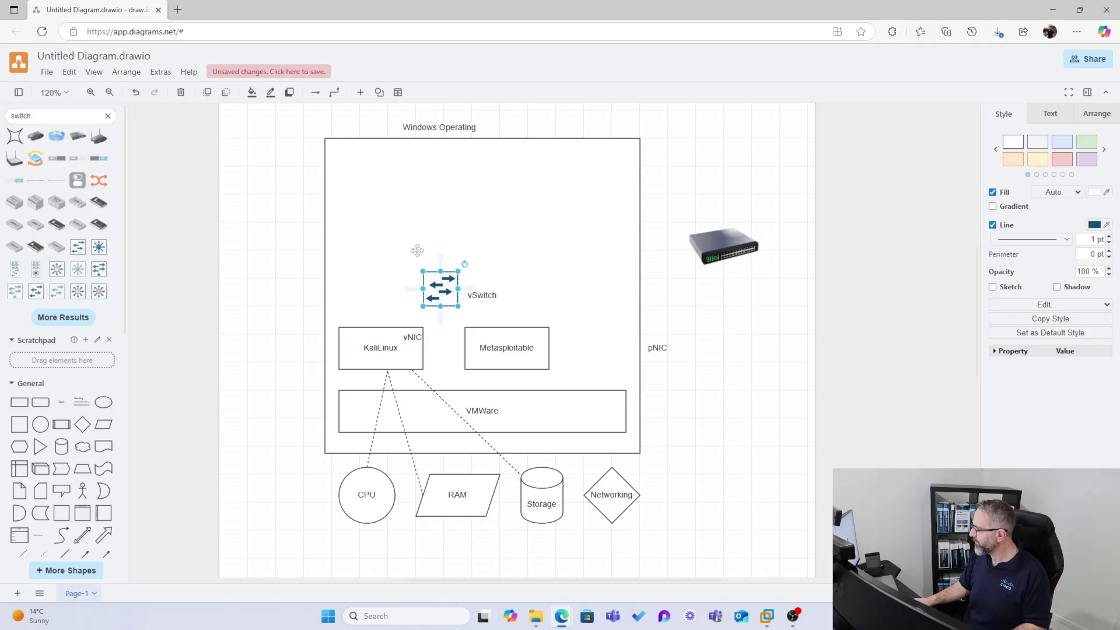
{"action": "left_click", "coordinate": [367, 223]}
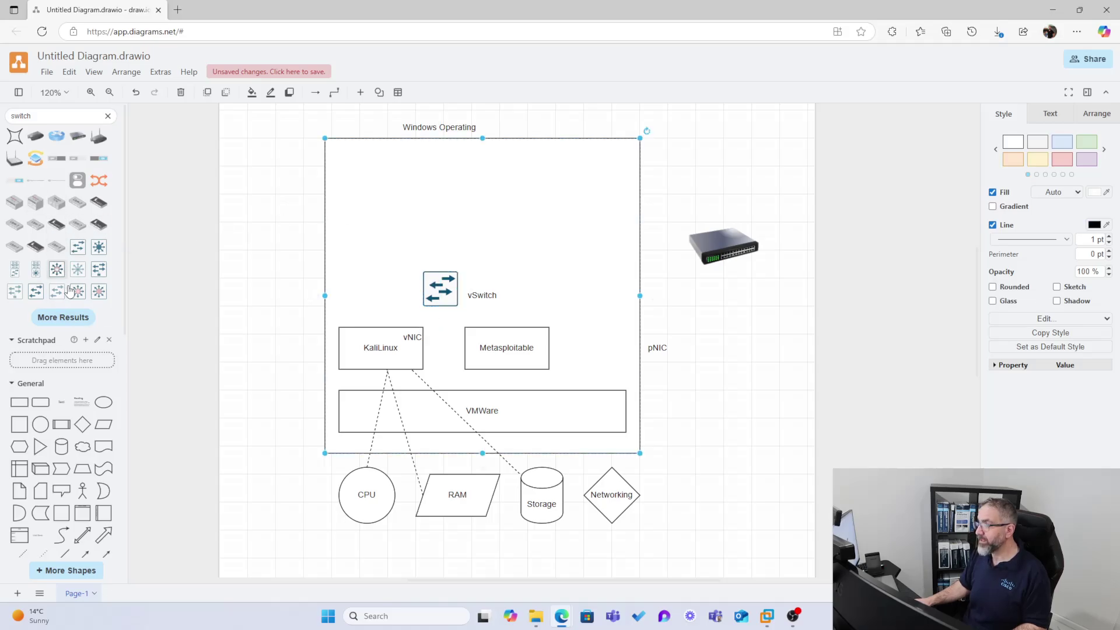
Connect the switch icon to KaliLinux and to Metasploitable with plain solid lines.
{"action": "scroll", "coordinate": [76, 280], "scroll_direction": "down", "scroll_amount": 4}
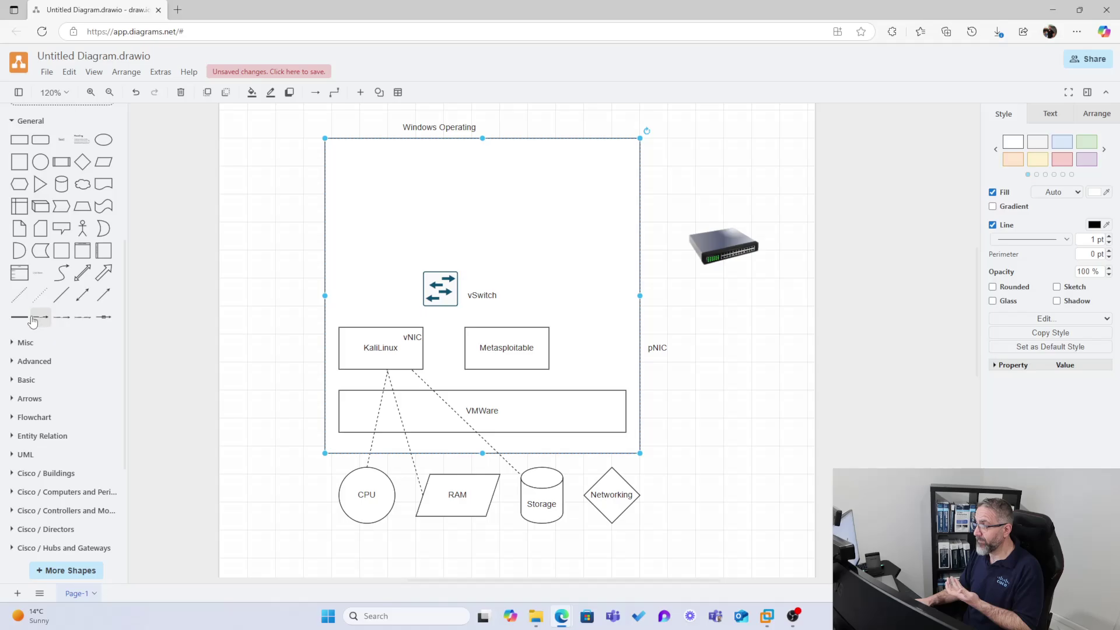
{"action": "left_click_drag", "start_coordinate": [58, 291], "coordinate": [422, 295]}
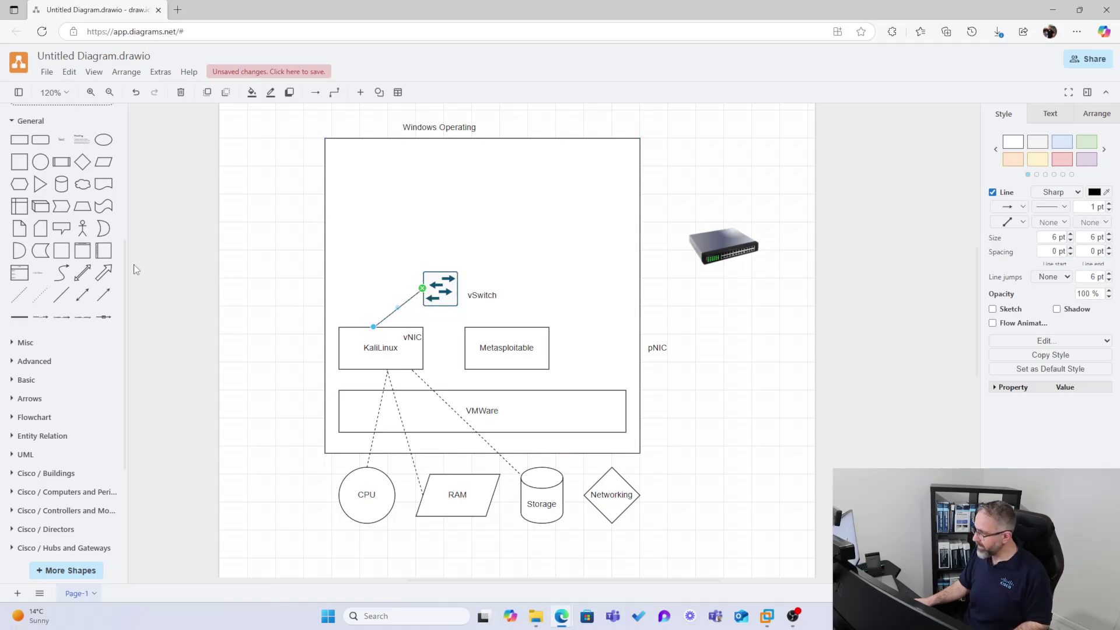
{"action": "left_click_drag", "start_coordinate": [62, 295], "coordinate": [495, 330]}
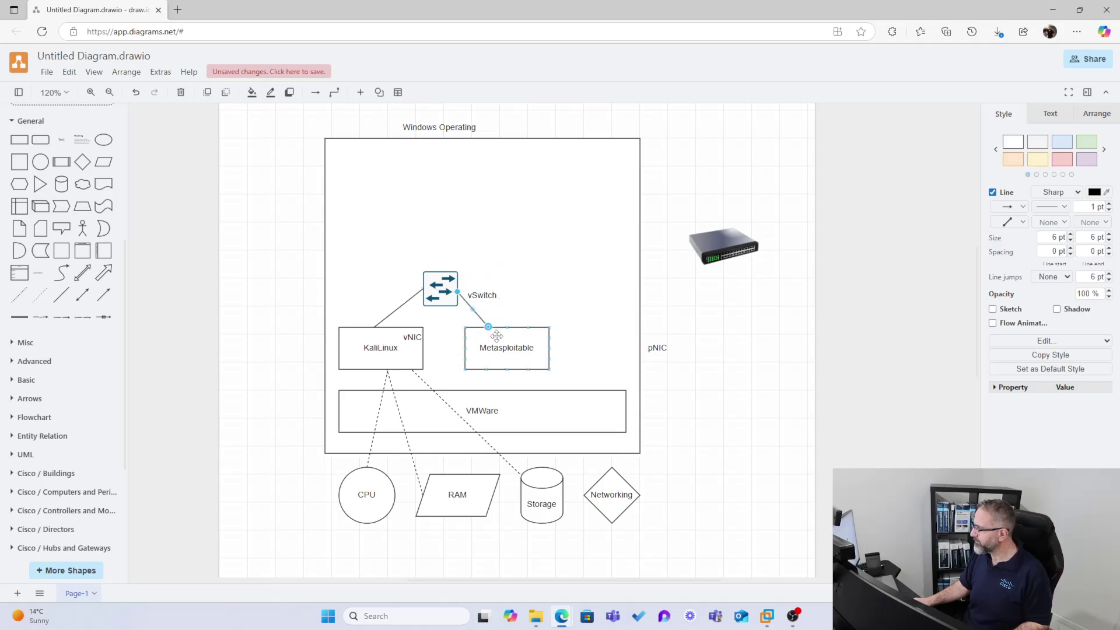
{"action": "left_click", "coordinate": [544, 273]}
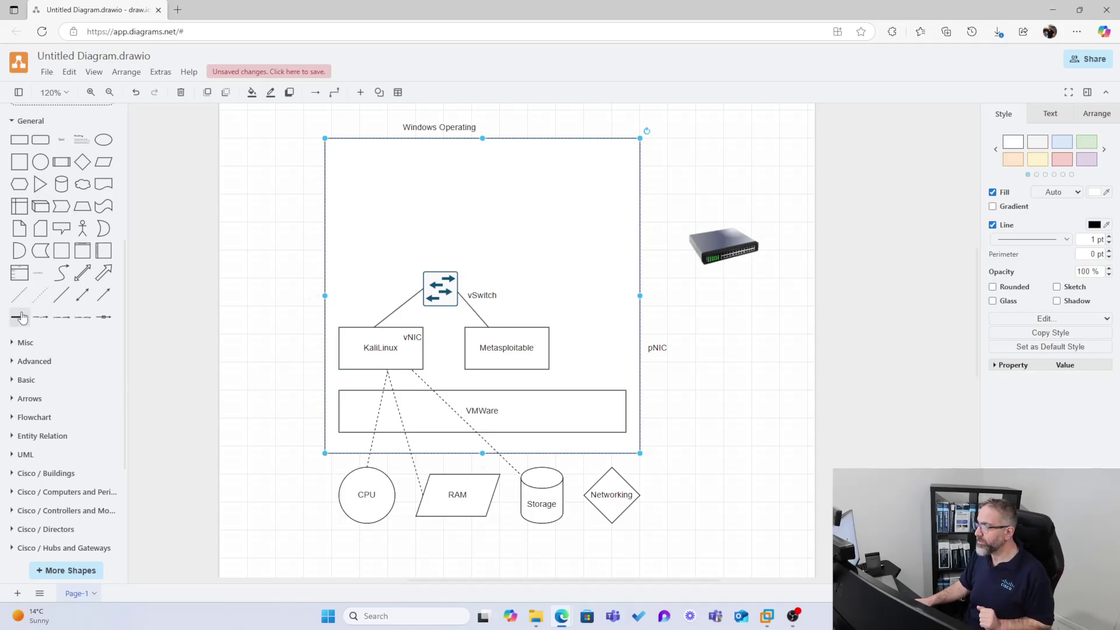
Add a solid line from the switch icon to the large square's edge beside pNIC.
{"action": "left_click", "coordinate": [59, 302]}
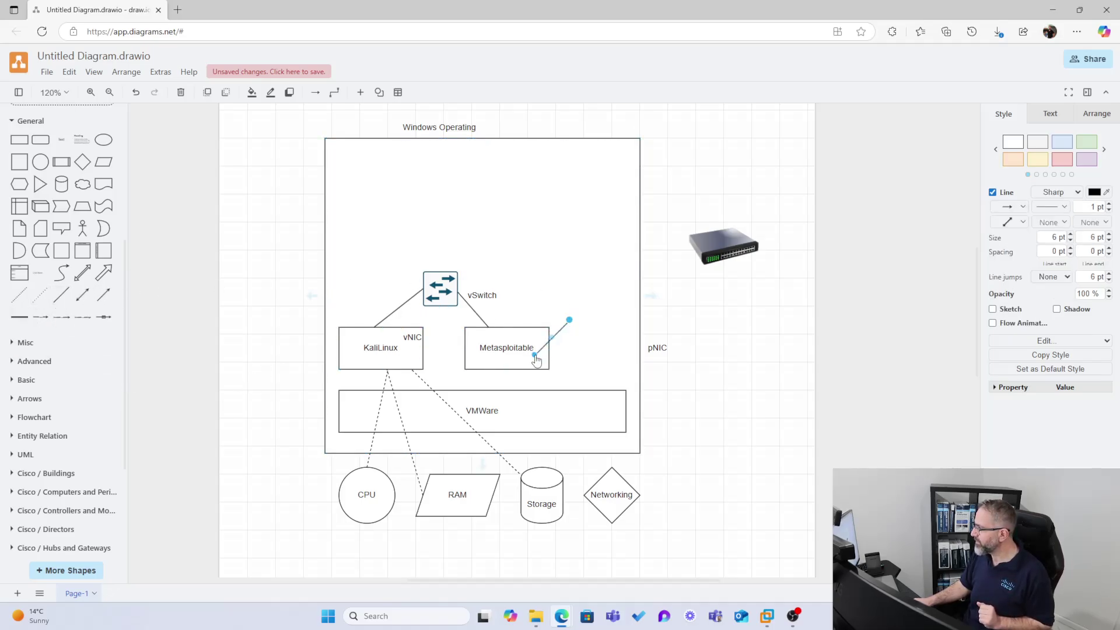
{"action": "left_click_drag", "start_coordinate": [532, 357], "coordinate": [458, 285]}
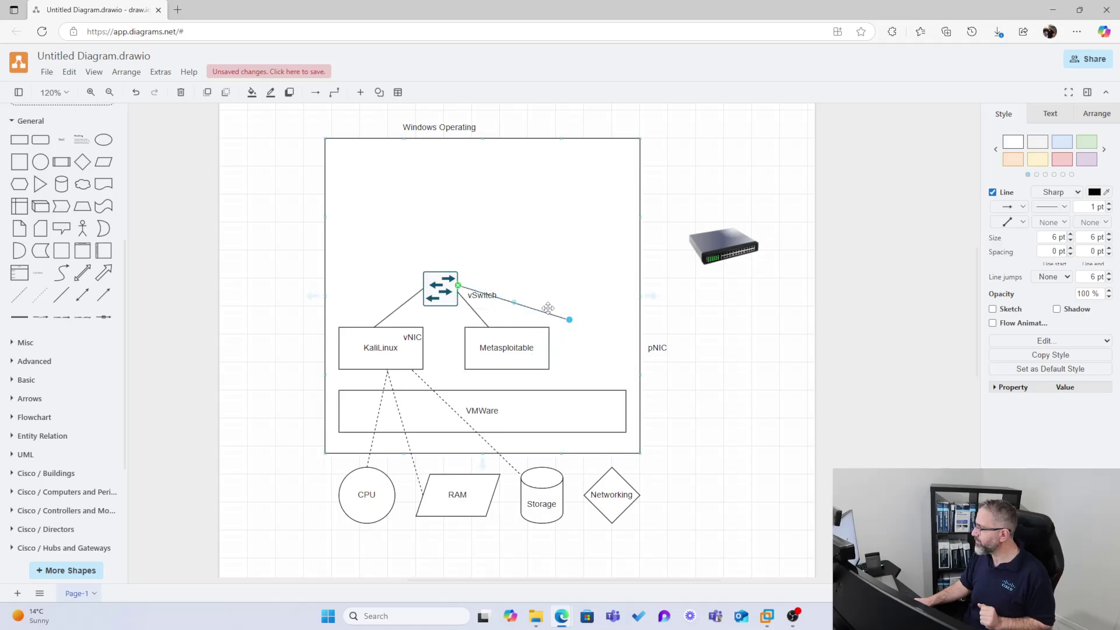
{"action": "left_click_drag", "start_coordinate": [570, 321], "coordinate": [639, 343]}
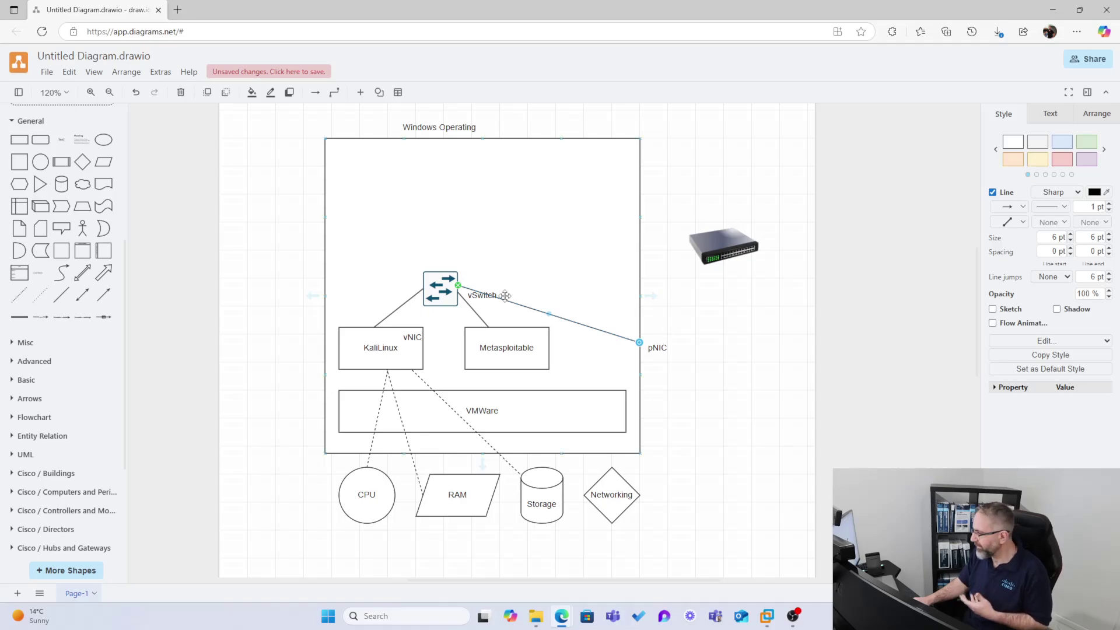
{"action": "left_click", "coordinate": [526, 267]}
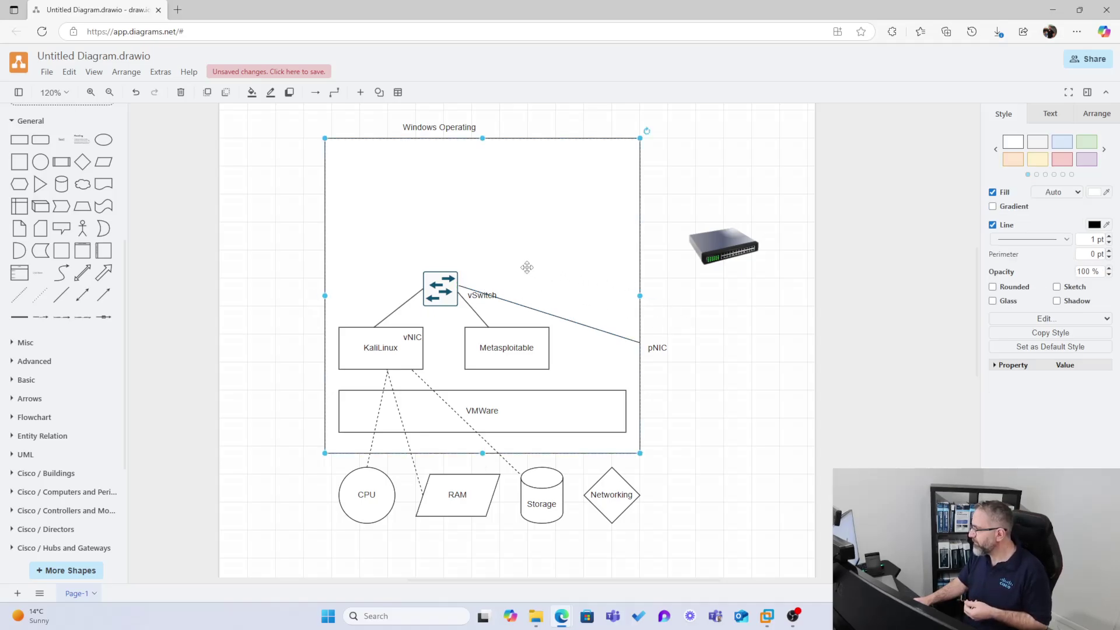
Add the text "up link" and place it just above the line from the switch icon to pNIC.
{"action": "left_click", "coordinate": [704, 320]}
{"action": "double_click", "coordinate": [663, 319]}
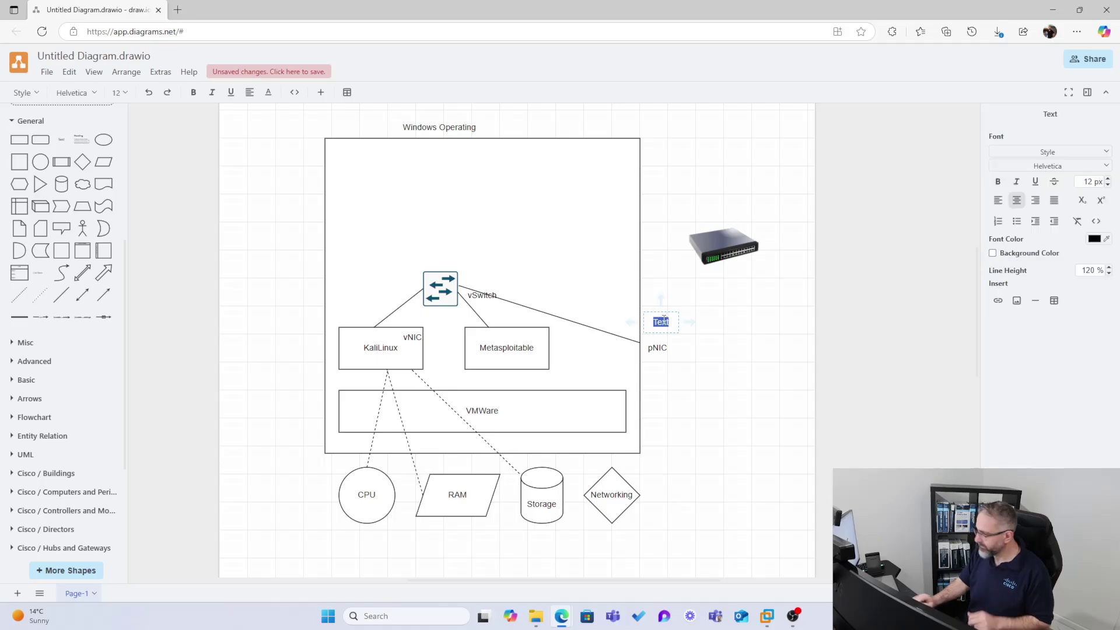
{"action": "type", "text": "up link"}
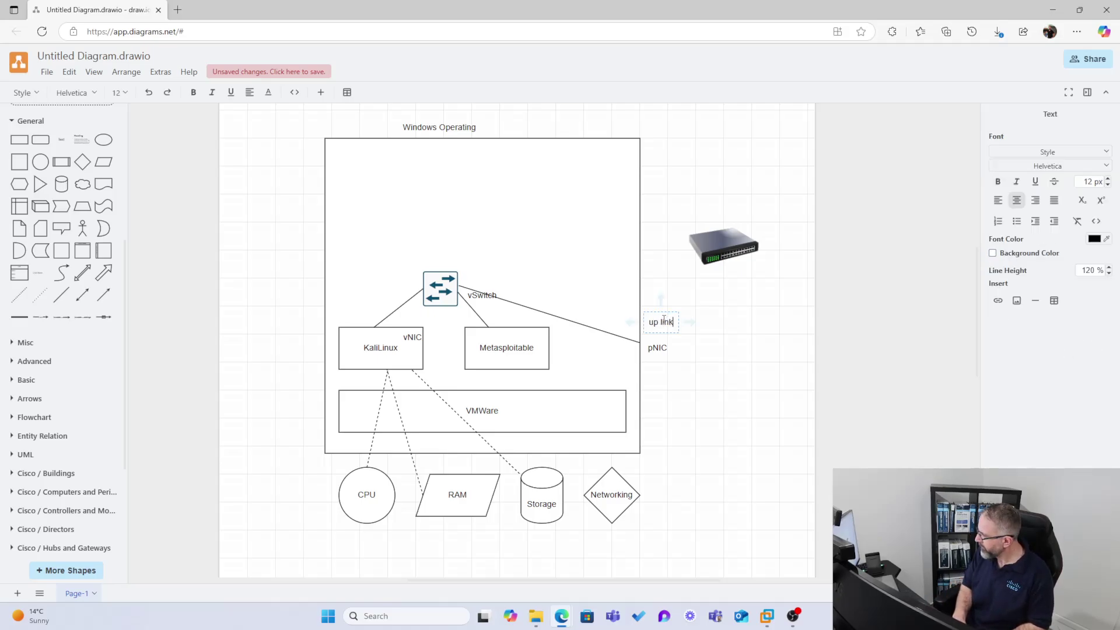
{"action": "left_click", "coordinate": [666, 347]}
{"action": "left_click_drag", "start_coordinate": [659, 328], "coordinate": [551, 308]}
Colour the line between the switch icon and pNIC purple and make it much thicker.
{"action": "left_click", "coordinate": [638, 341]}
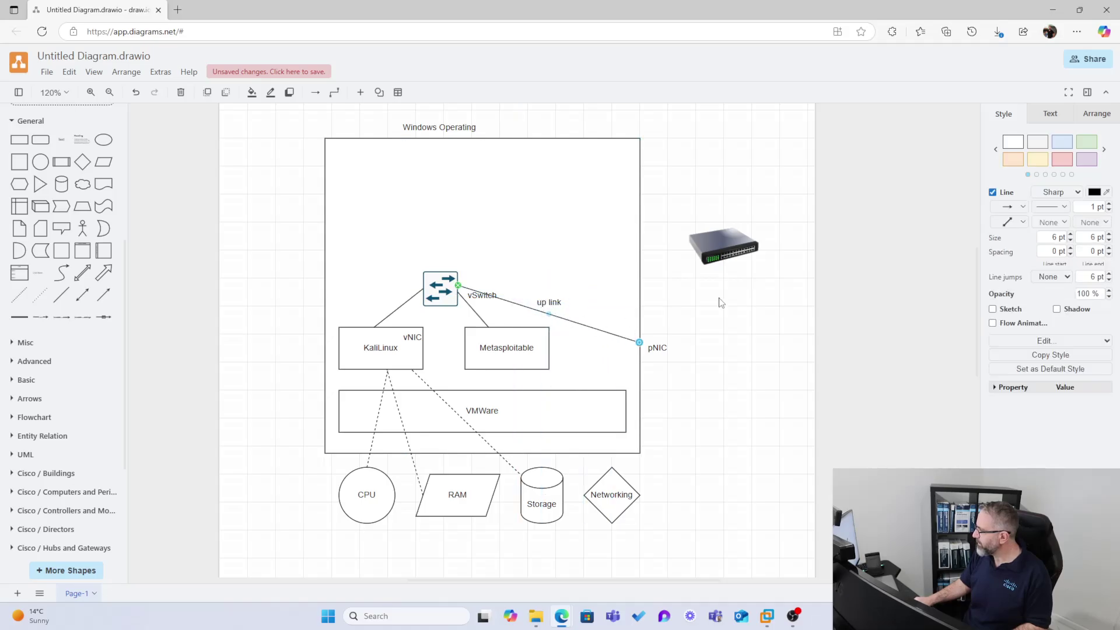
{"action": "left_click", "coordinate": [1058, 161]}
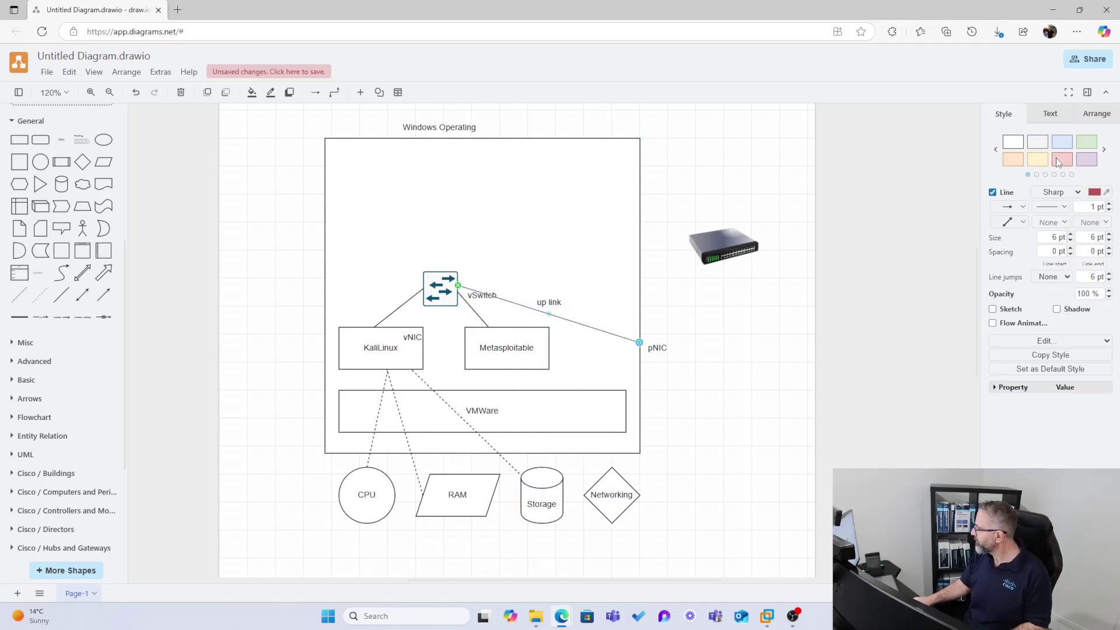
{"action": "left_click", "coordinate": [1086, 162]}
{"action": "left_click", "coordinate": [1108, 203]}
{"action": "left_click", "coordinate": [1108, 203]}
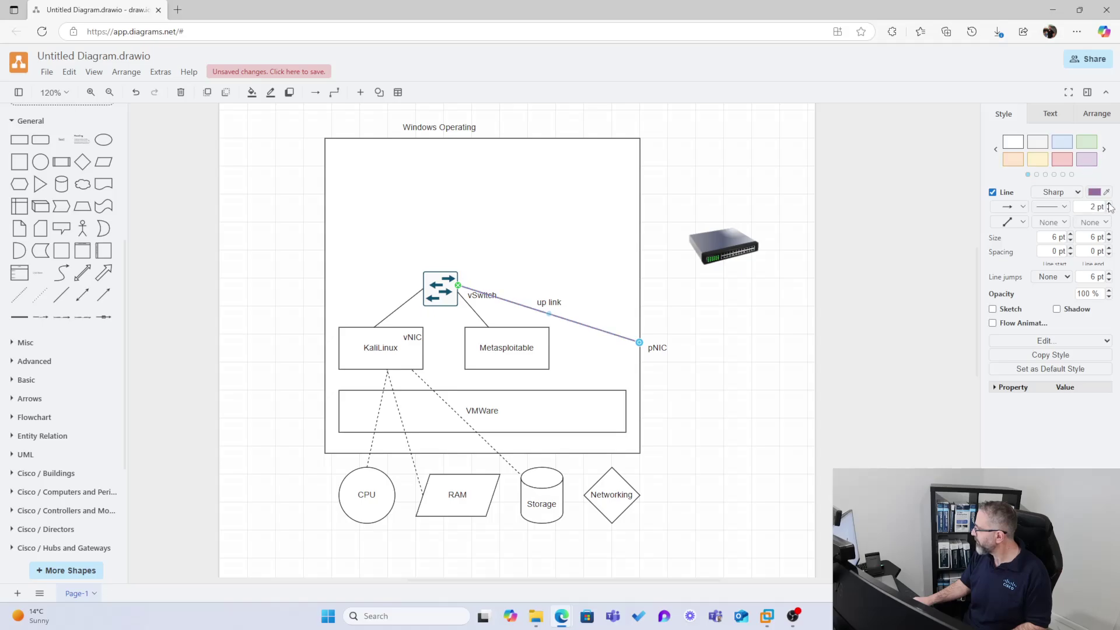
{"action": "left_click", "coordinate": [1107, 204]}
{"action": "left_click", "coordinate": [1107, 203]}
{"action": "left_click", "coordinate": [1108, 204]}
{"action": "left_click", "coordinate": [711, 378]}
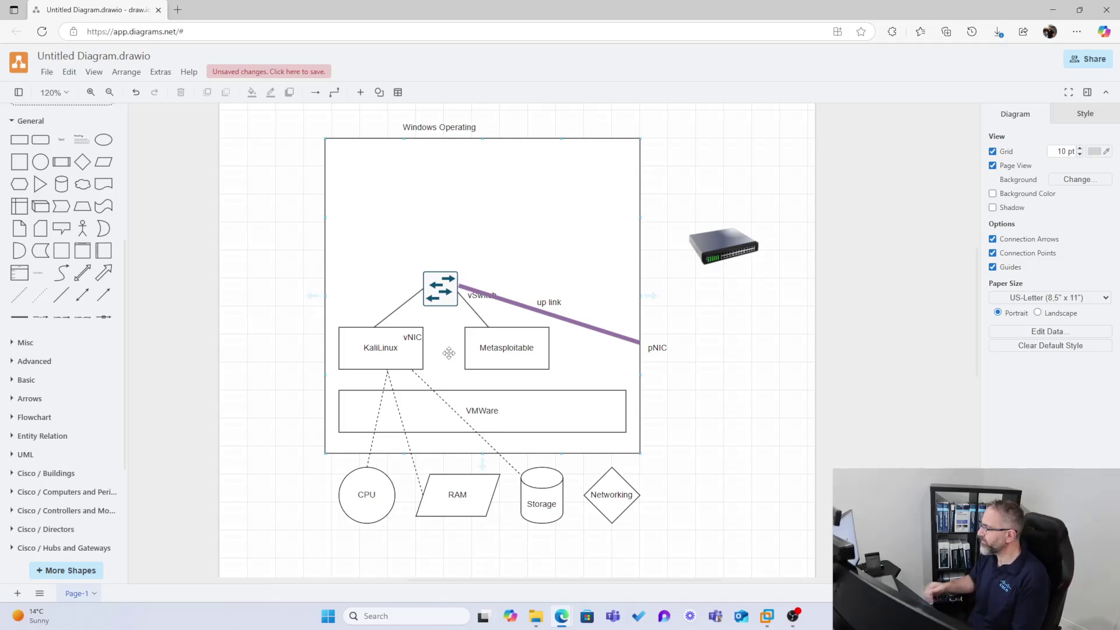
{"action": "scroll", "coordinate": [444, 351], "scroll_direction": "down", "scroll_amount": 3}
{"action": "scroll", "coordinate": [440, 342], "scroll_direction": "up", "scroll_amount": 1}
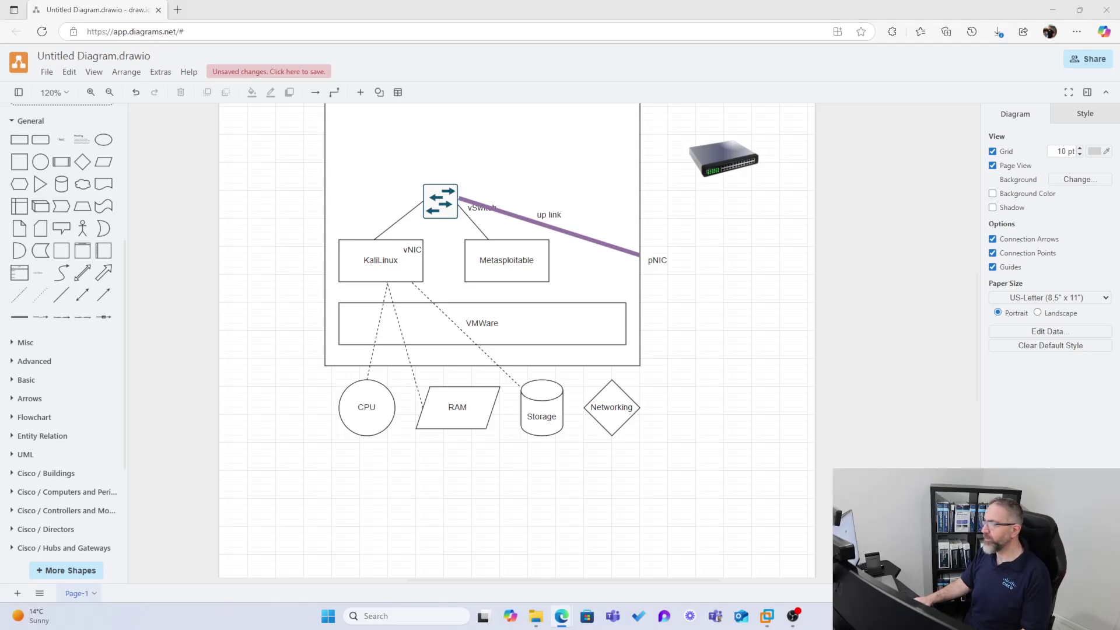
{"action": "scroll", "coordinate": [627, 379], "scroll_direction": "down", "scroll_amount": 6}
{"action": "scroll", "coordinate": [626, 378], "scroll_direction": "up", "scroll_amount": 9}
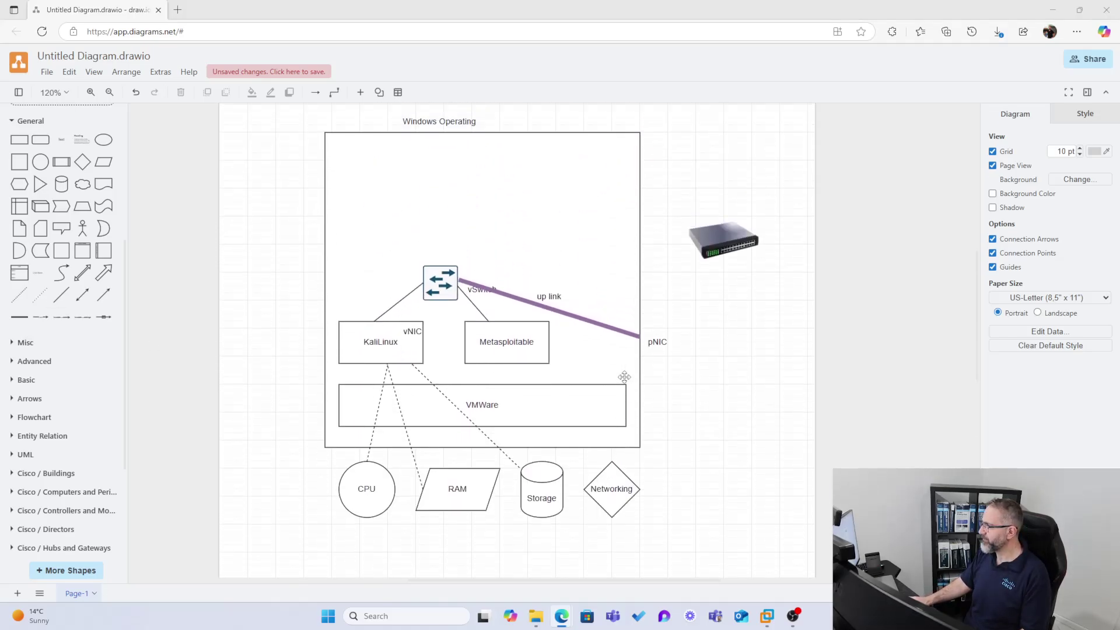
Add the title text "BRIDGED NETWORKING" above the Windows Operating label and centre it over the large square.
{"action": "scroll", "coordinate": [624, 377], "scroll_direction": "up", "scroll_amount": 1}
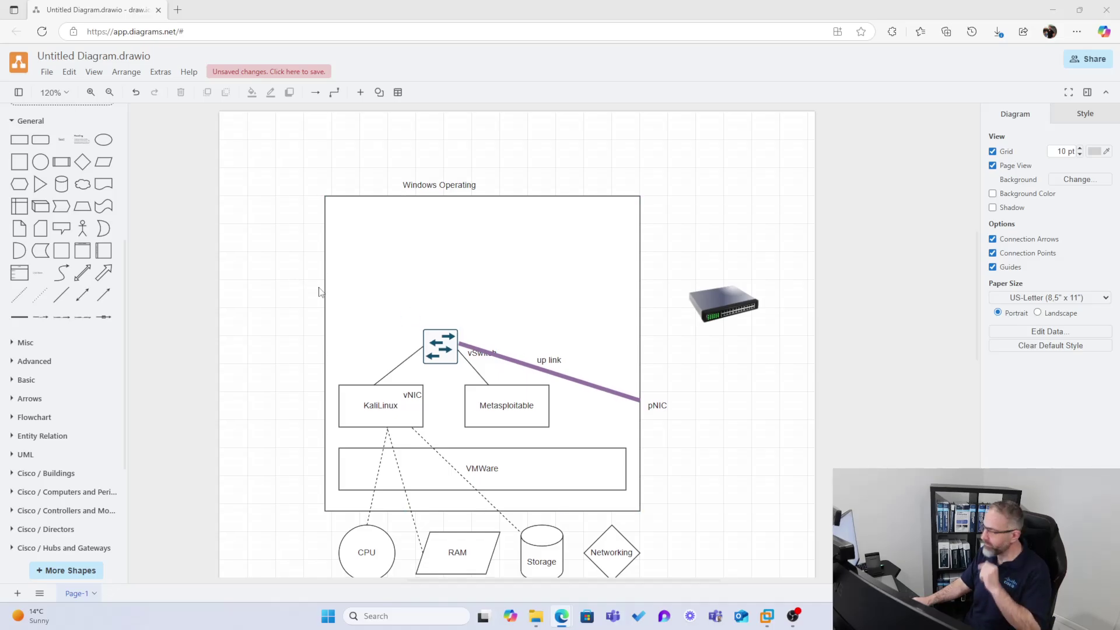
{"action": "scroll", "coordinate": [374, 262], "scroll_direction": "down", "scroll_amount": 3}
{"action": "scroll", "coordinate": [371, 282], "scroll_direction": "up", "scroll_amount": 4}
{"action": "scroll", "coordinate": [371, 283], "scroll_direction": "down", "scroll_amount": 1}
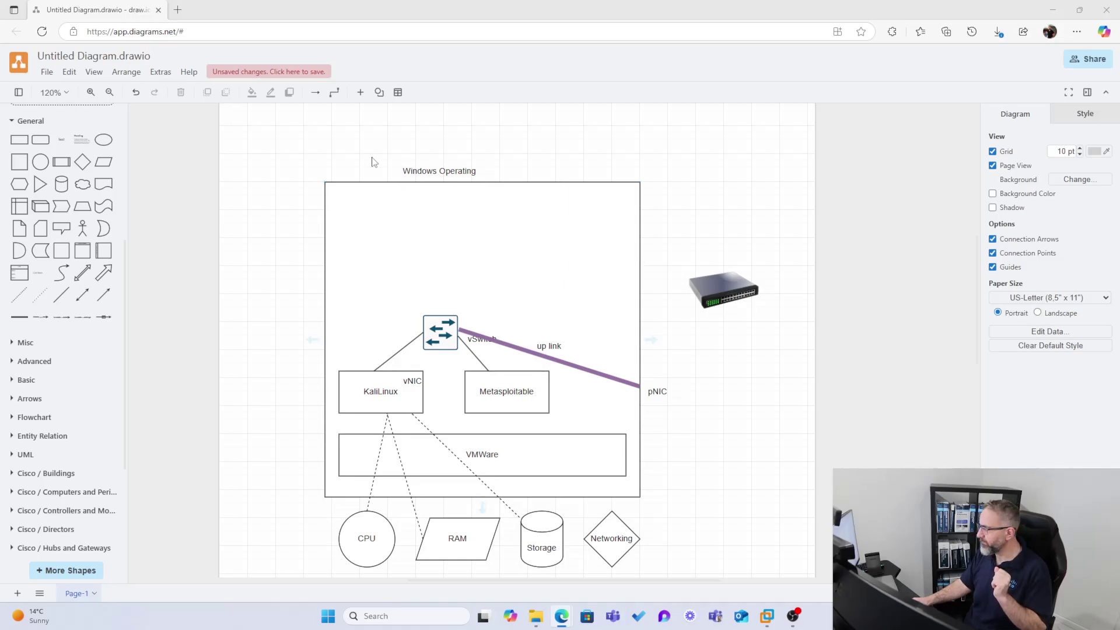
{"action": "double_click", "coordinate": [376, 132]}
{"action": "left_click", "coordinate": [376, 132]}
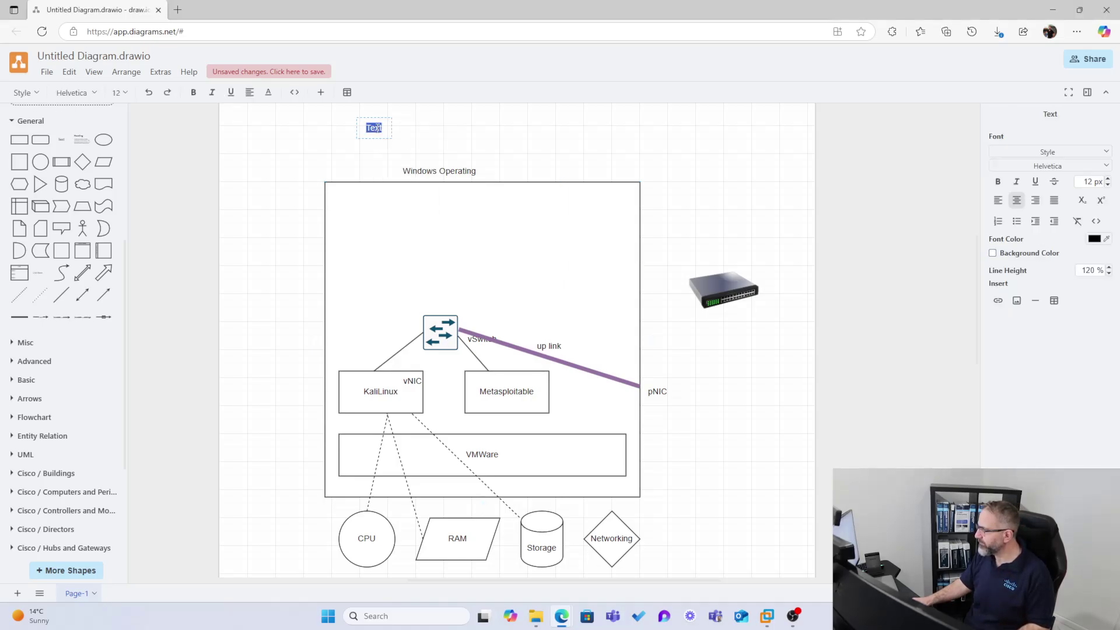
{"action": "type", "text": "BlIDGED NETWO"}
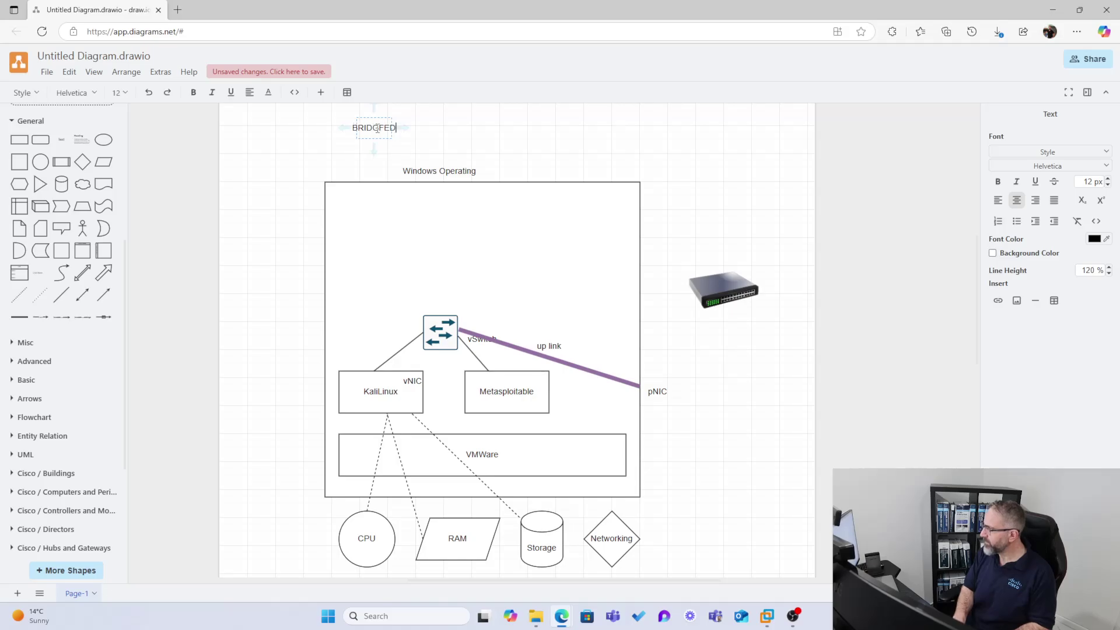
{"action": "type", "text": "RKING"}
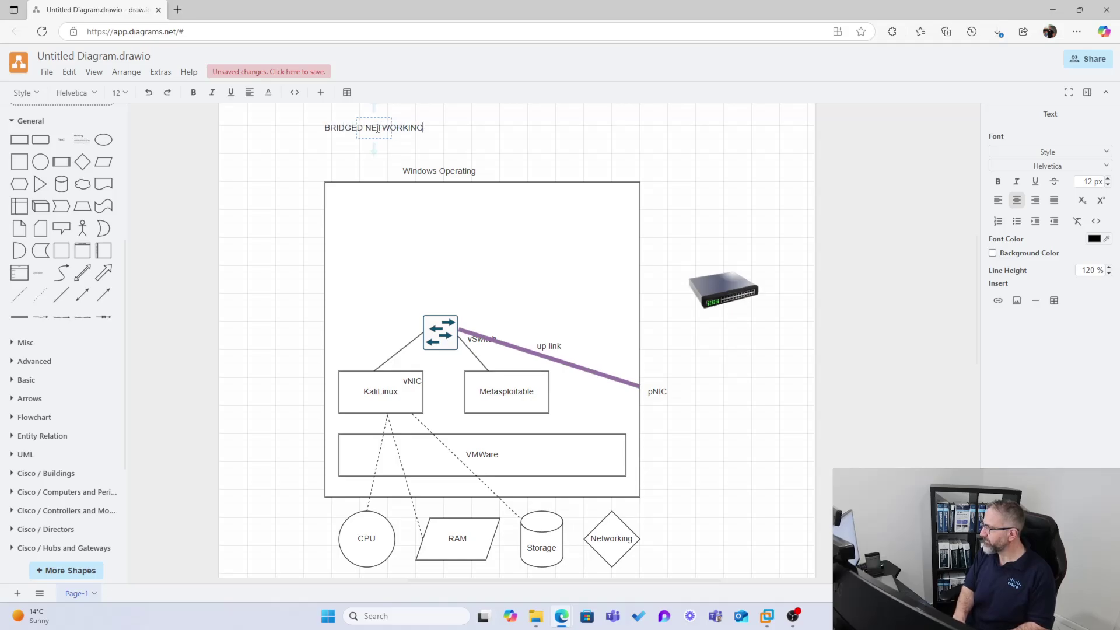
{"action": "left_click", "coordinate": [347, 169]}
{"action": "left_click_drag", "start_coordinate": [355, 130], "coordinate": [442, 128]}
Set the font size of the BRIDGED NETWORKING title to 20 px.
{"action": "double_click", "coordinate": [442, 128]}
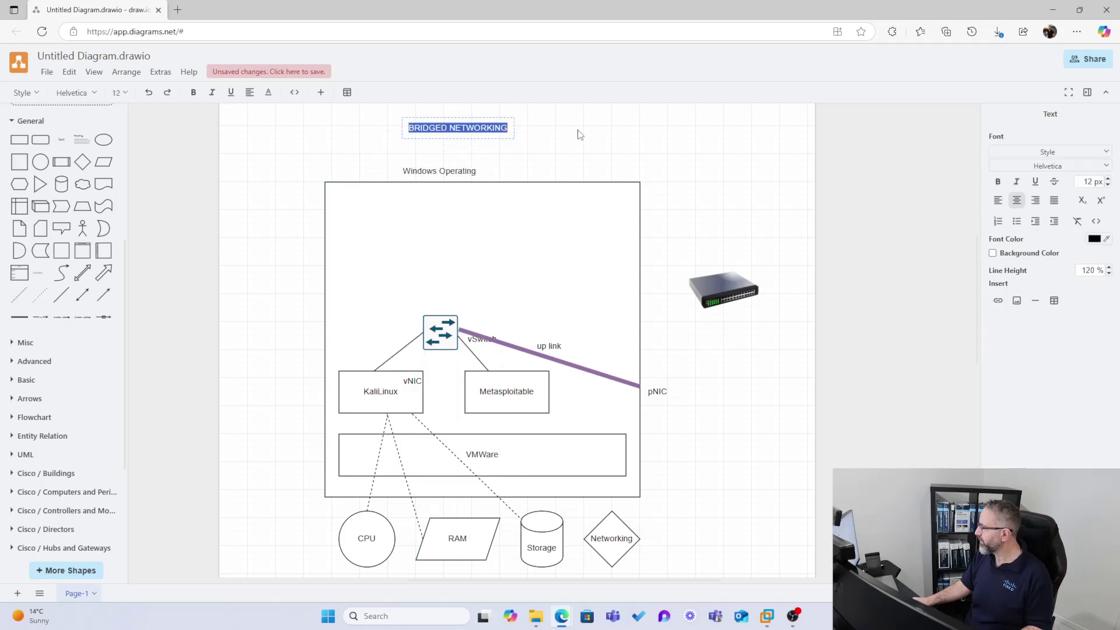
{"action": "left_click", "coordinate": [1108, 179]}
{"action": "left_click", "coordinate": [1108, 179]}
{"action": "left_click", "coordinate": [1108, 178]}
{"action": "left_click", "coordinate": [1107, 178]}
{"action": "left_click", "coordinate": [1108, 179]}
{"action": "left_click", "coordinate": [1107, 179]}
{"action": "left_click", "coordinate": [1107, 179]}
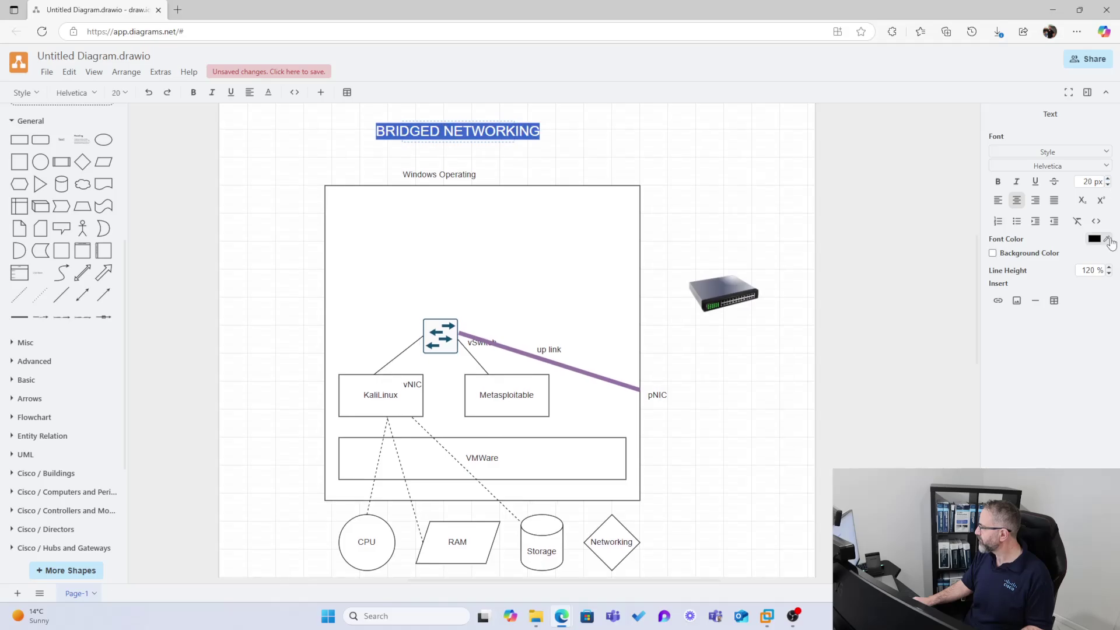
Change the font colour of the BRIDGED NETWORKING title to magenta.
{"action": "left_click", "coordinate": [1094, 238]}
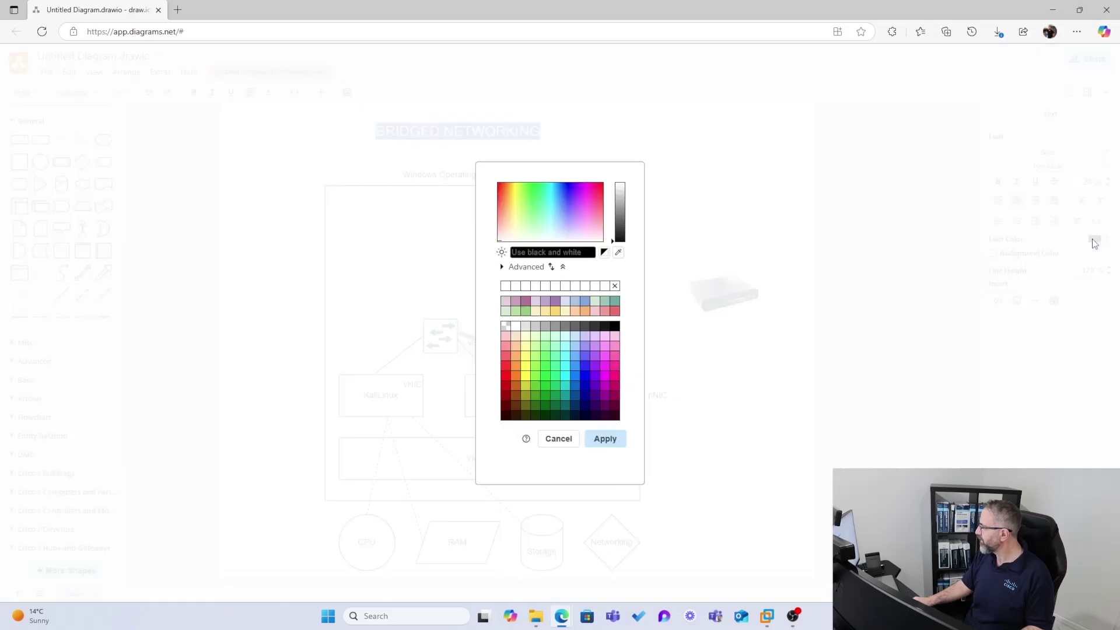
{"action": "left_click", "coordinate": [607, 380]}
{"action": "left_click", "coordinate": [605, 439]}
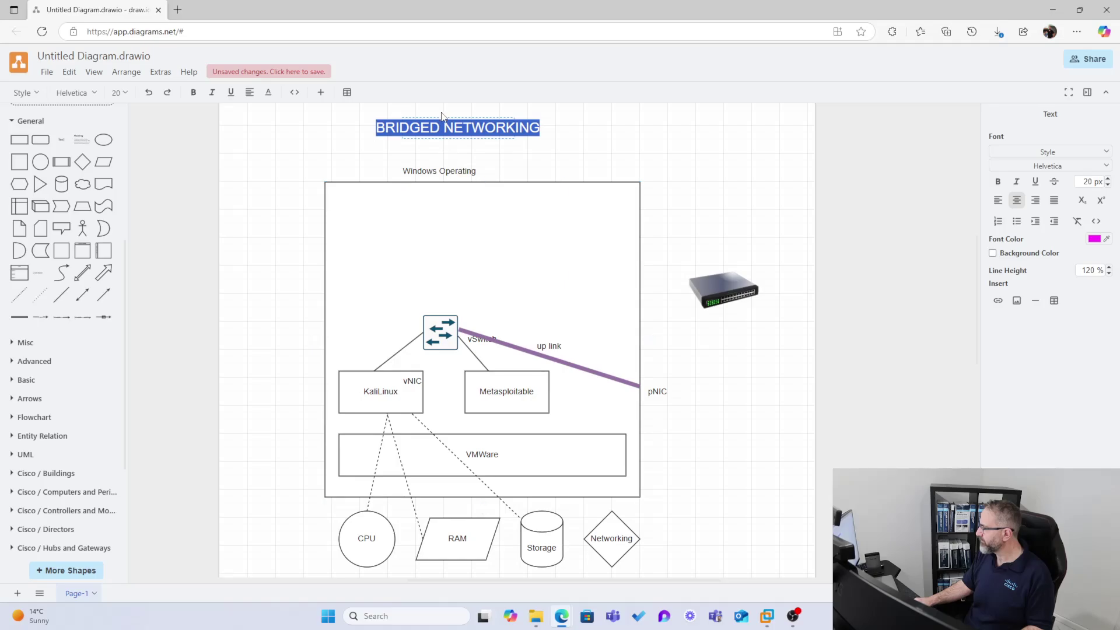
{"action": "key", "text": "Escape"}
{"action": "left_click", "coordinate": [629, 164]}
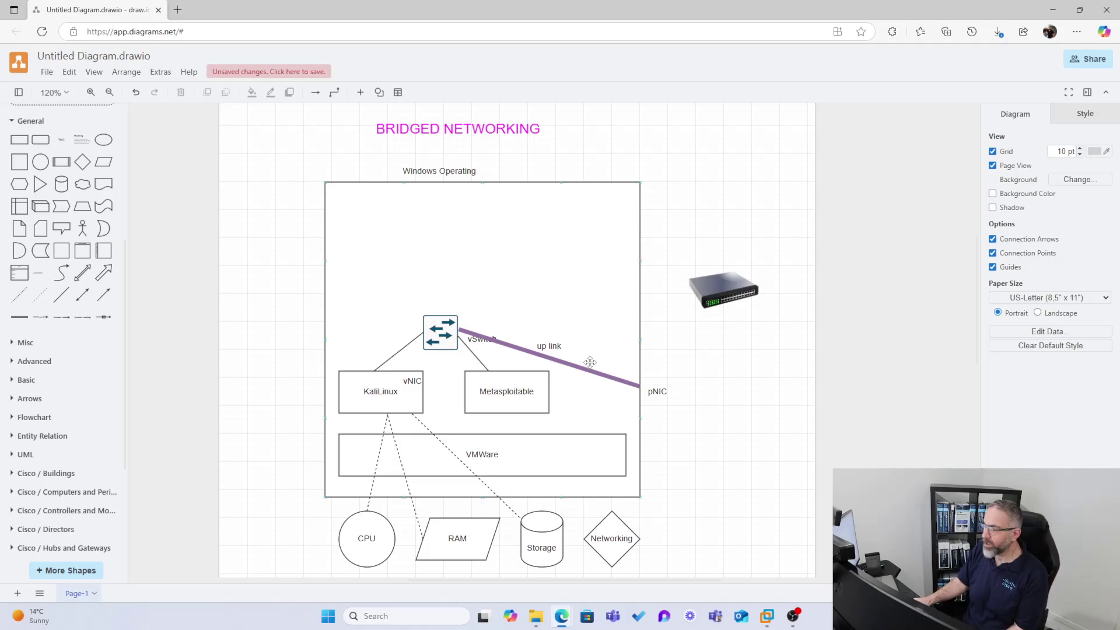
{"action": "left_click", "coordinate": [495, 387]}
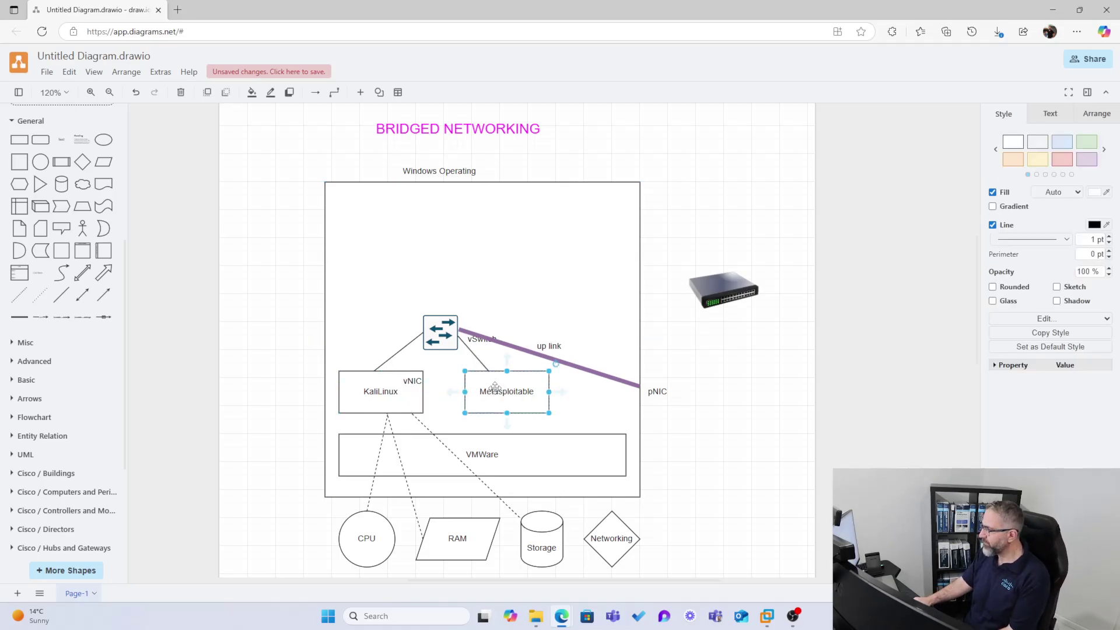
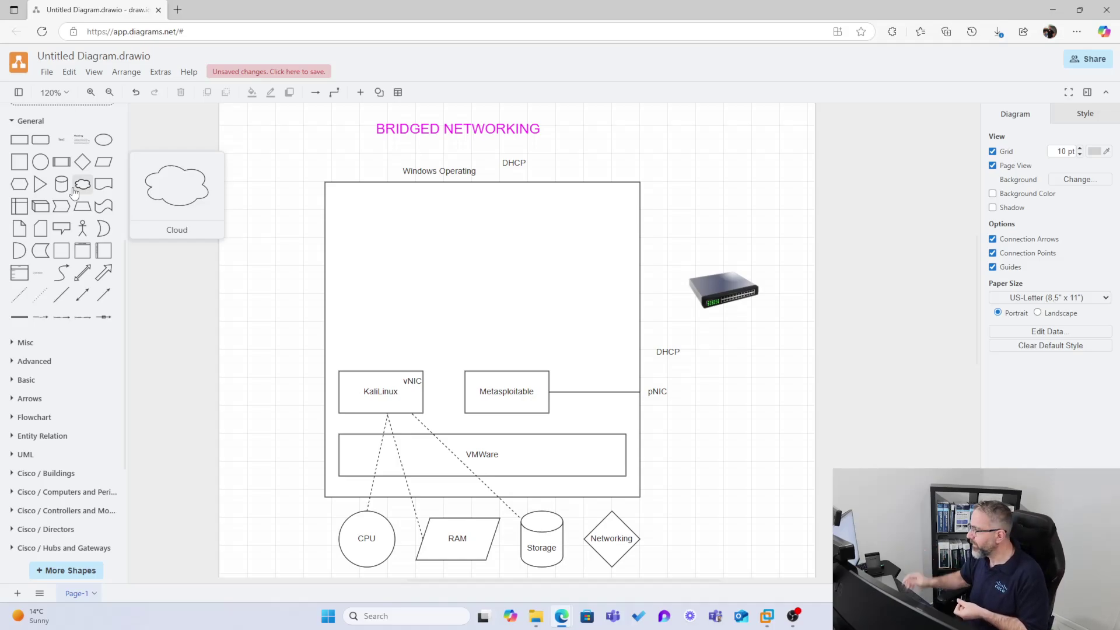
{"action": "left_click", "coordinate": [476, 392]}
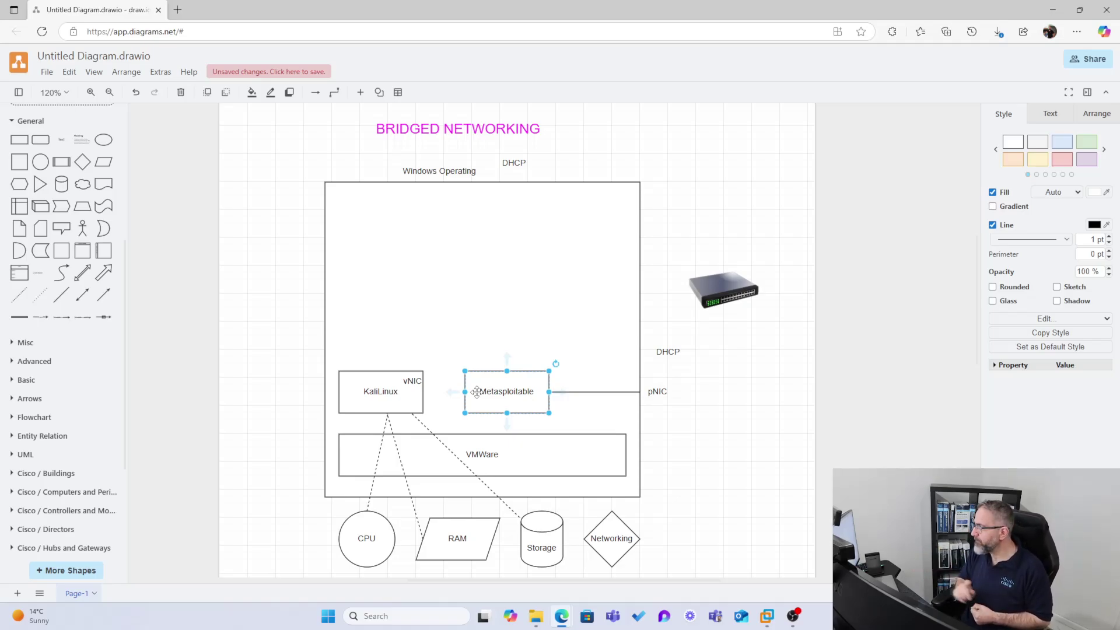
Search the shape library for "home router".
{"action": "scroll", "coordinate": [717, 187], "scroll_direction": "up", "scroll_amount": 1}
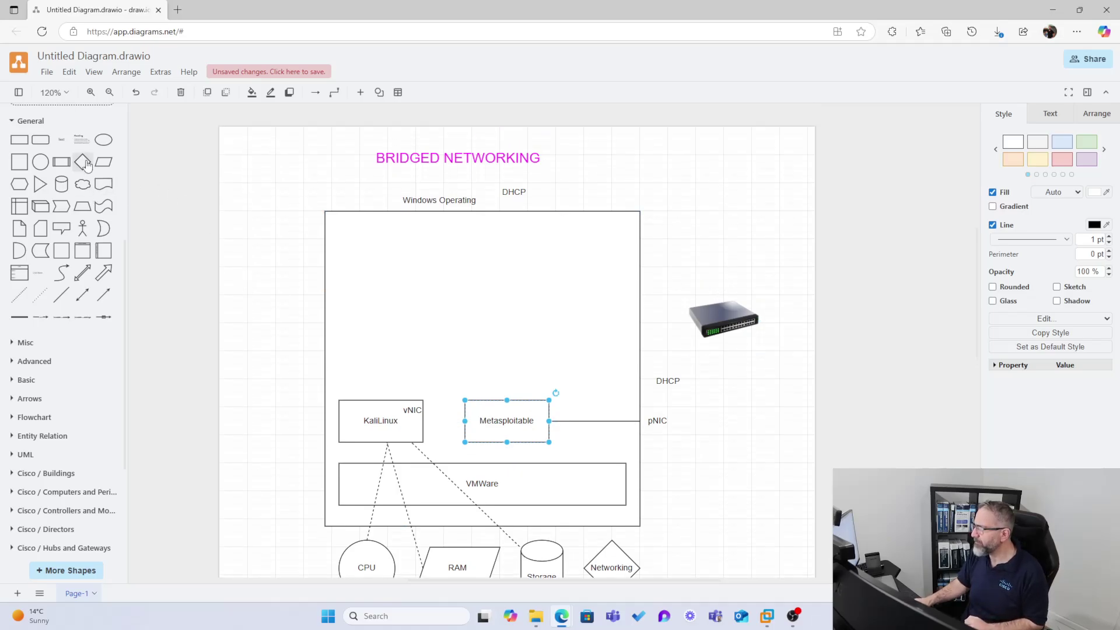
{"action": "scroll", "coordinate": [86, 165], "scroll_direction": "up", "scroll_amount": 5}
{"action": "left_click", "coordinate": [38, 112]}
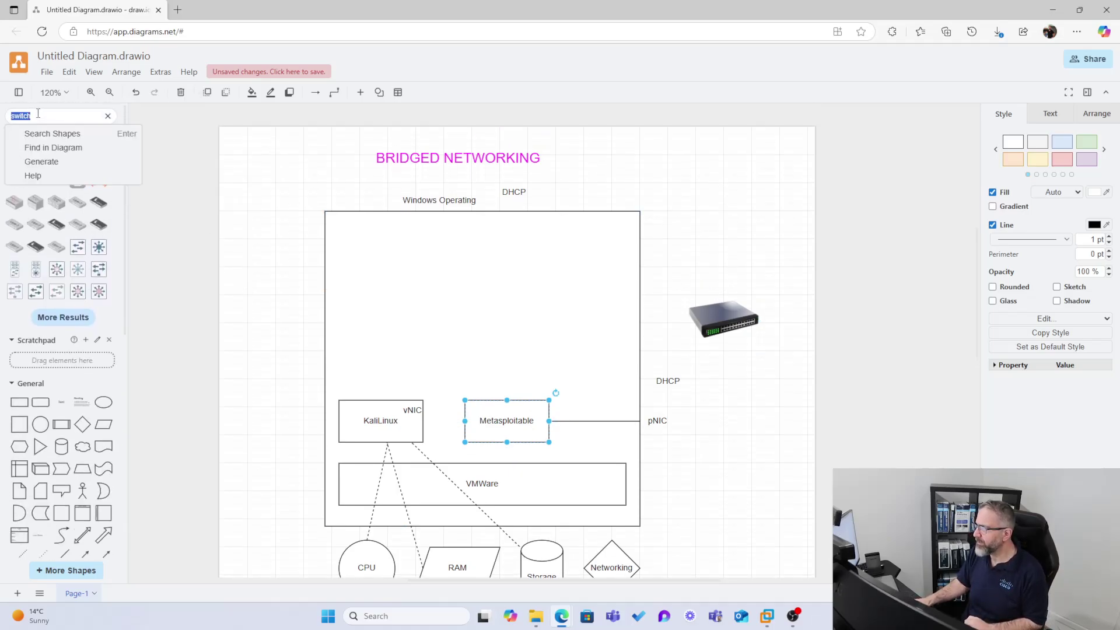
{"action": "type", "text": "home router"}
{"action": "key", "text": "Return"}
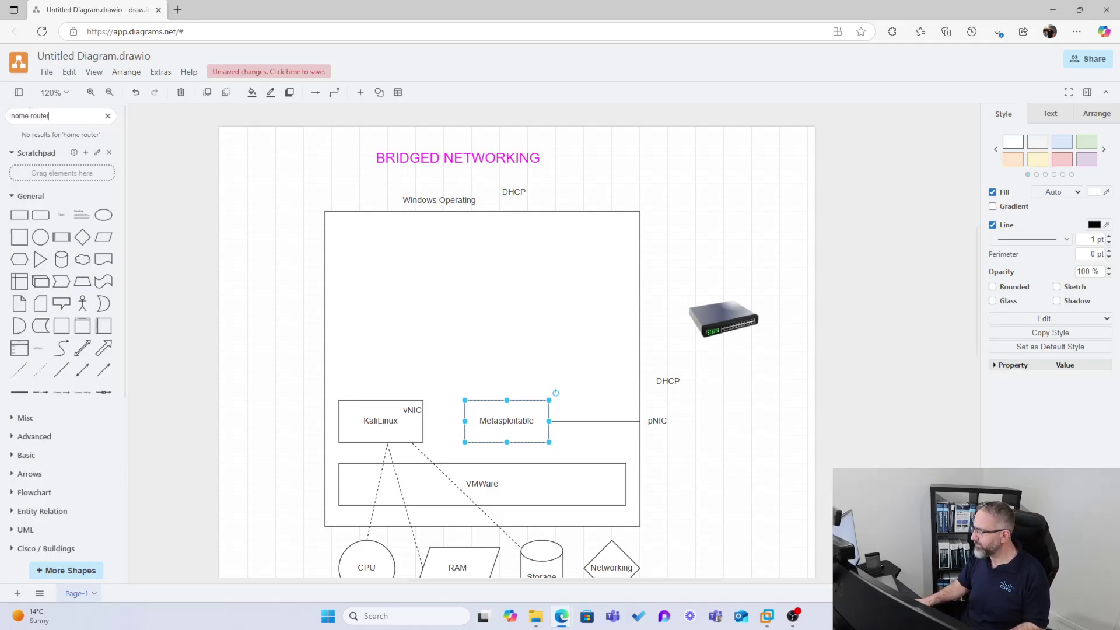
Search the shape library for "router" instead and place the router with two antennas above the physical switch picture.
{"action": "left_click_drag", "start_coordinate": [32, 115], "coordinate": [11, 115]}
{"action": "key", "text": "BackSpace"}
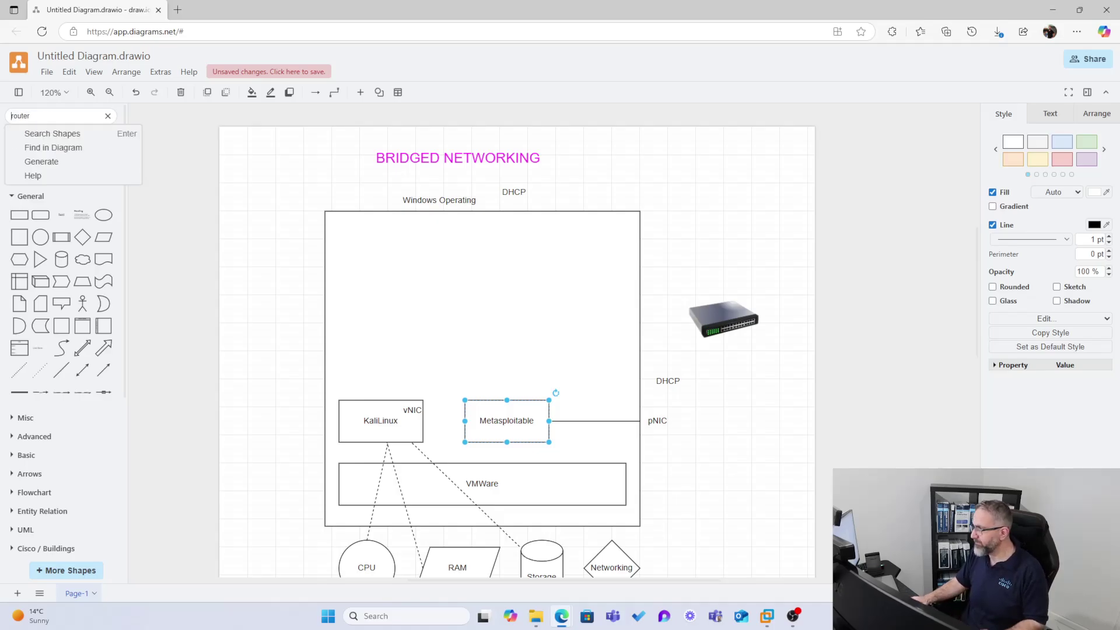
{"action": "key", "text": "Return"}
{"action": "left_click_drag", "start_coordinate": [77, 136], "coordinate": [694, 168]}
Move the physical switch picture to the page's left edge, beside the lower-left corner of the large host square.
{"action": "left_click", "coordinate": [717, 321]}
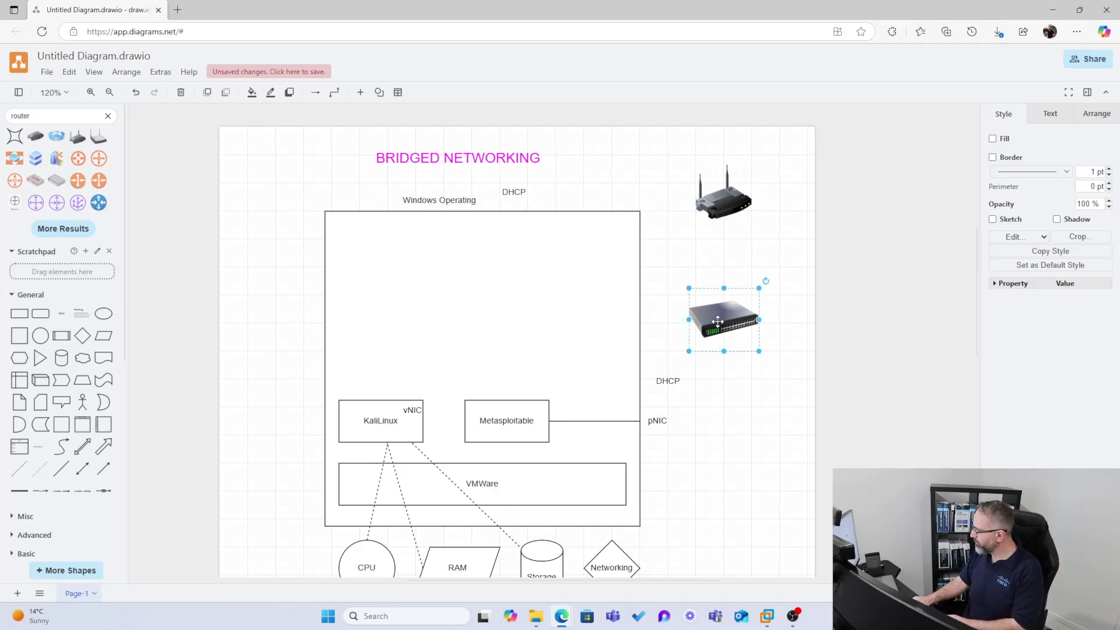
{"action": "left_click_drag", "start_coordinate": [717, 320], "coordinate": [249, 530]}
Enlarge the router picture beside the large square's upper right side and centre the nearby DHCP label below it.
{"action": "left_click_drag", "start_coordinate": [725, 201], "coordinate": [647, 344]}
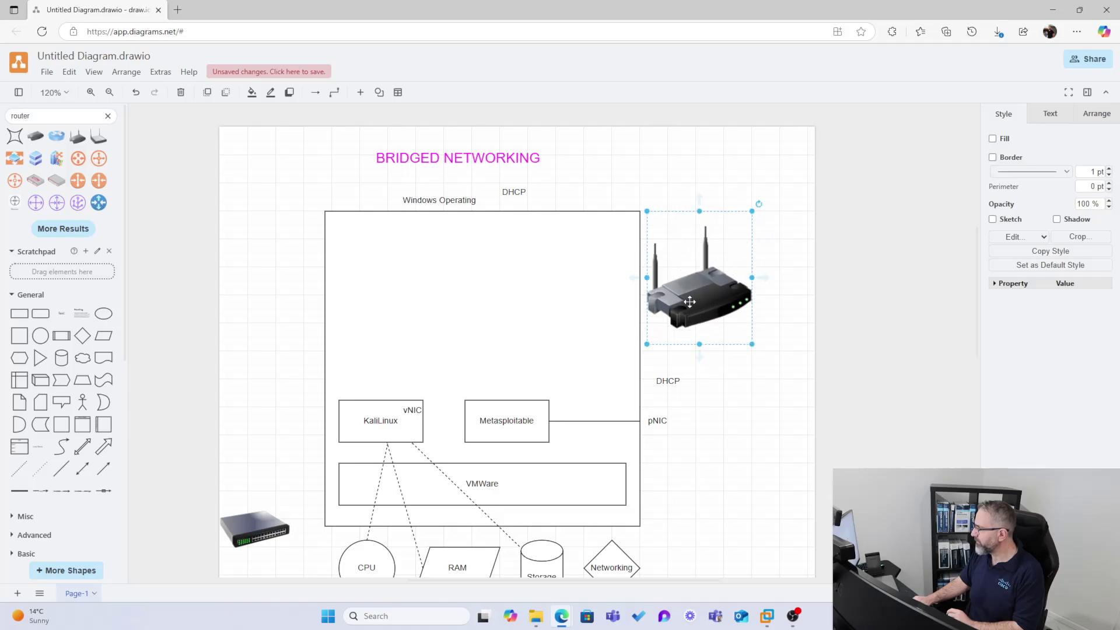
{"action": "left_click_drag", "start_coordinate": [690, 302], "coordinate": [702, 298]}
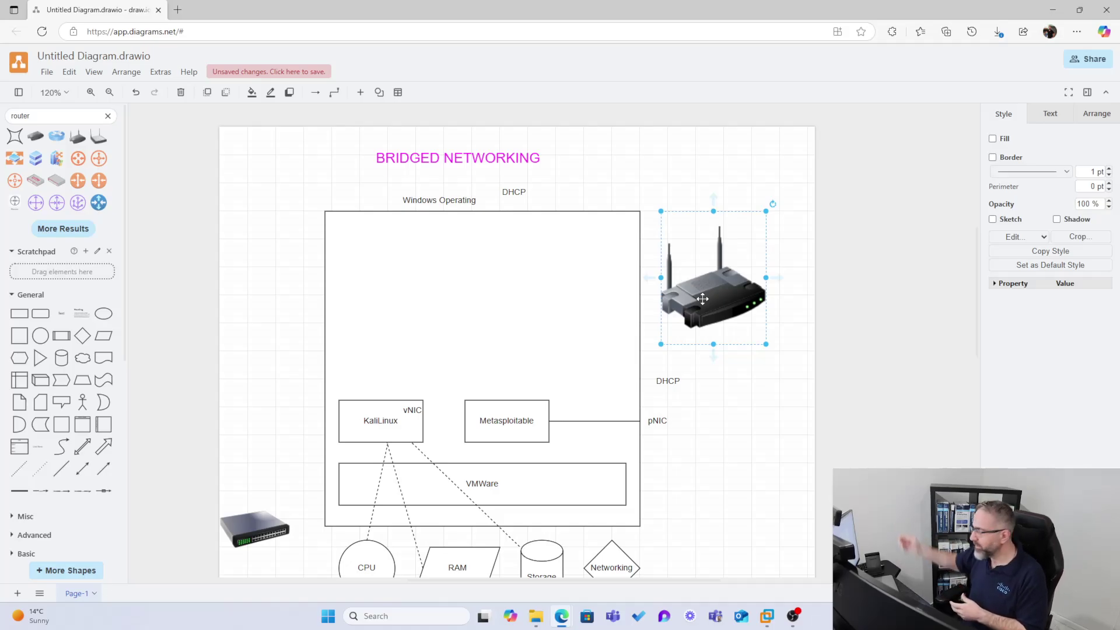
{"action": "left_click_drag", "start_coordinate": [671, 370], "coordinate": [705, 344]}
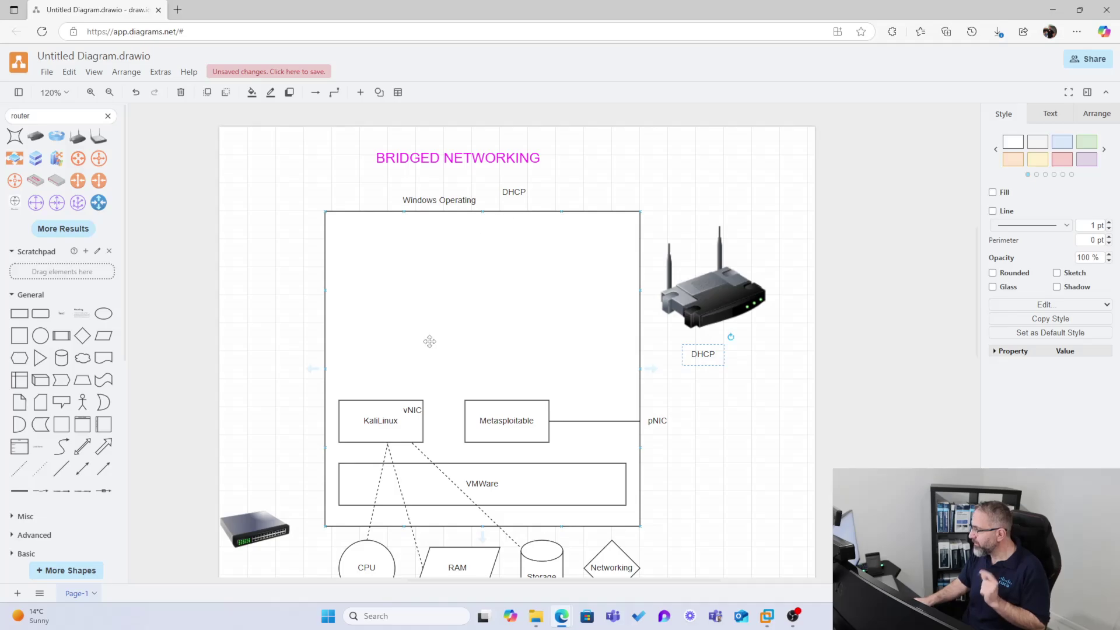
{"action": "left_click", "coordinate": [479, 418]}
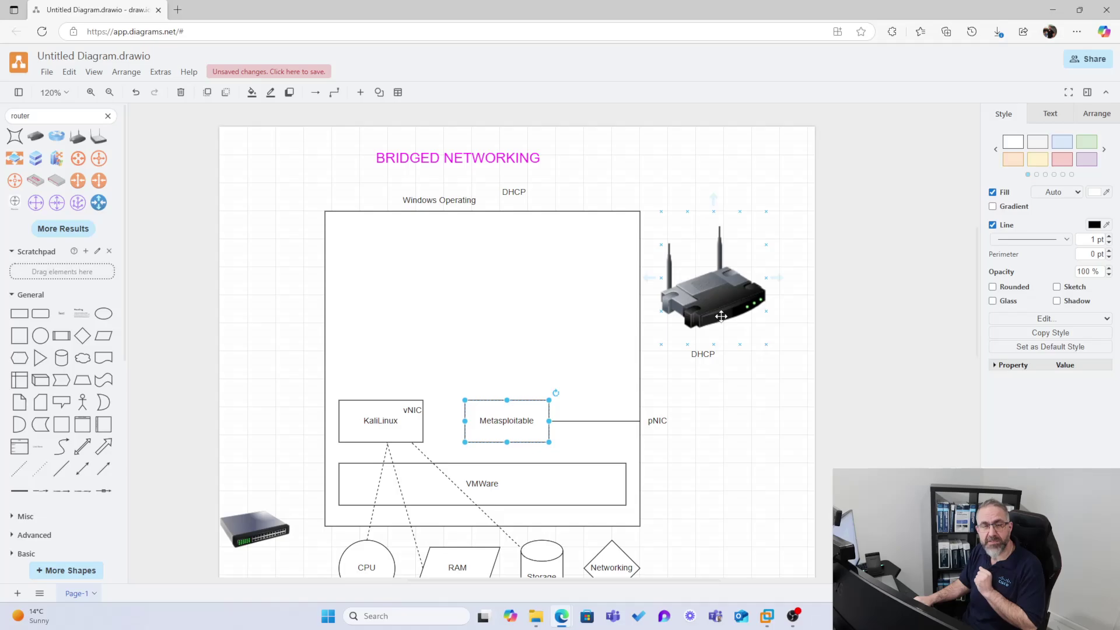
{"action": "left_click", "coordinate": [377, 406]}
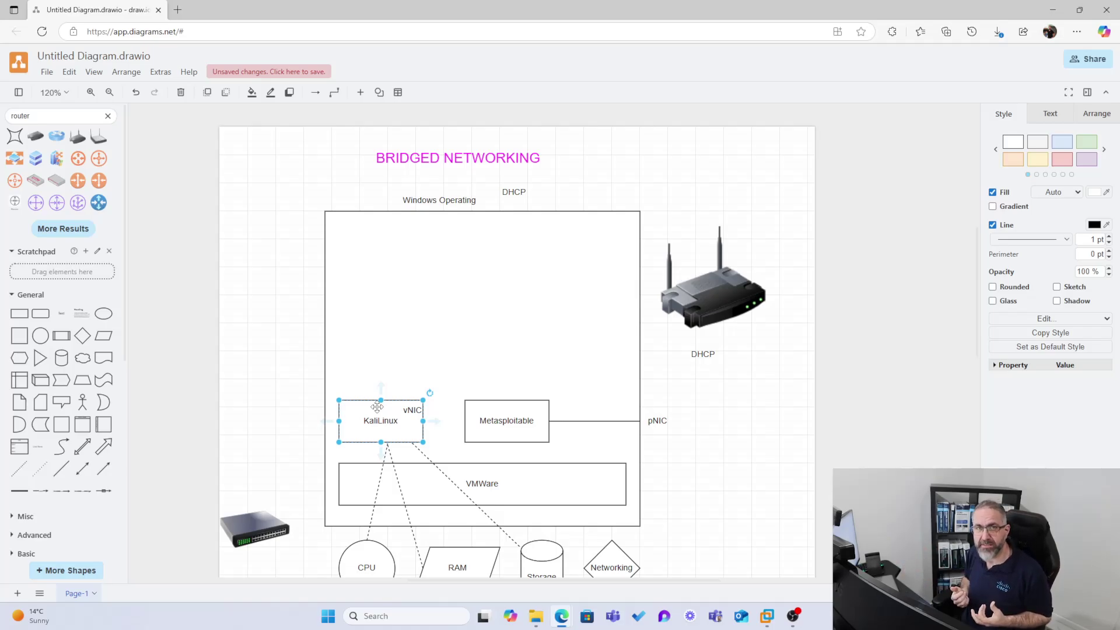
{"action": "left_click", "coordinate": [702, 309]}
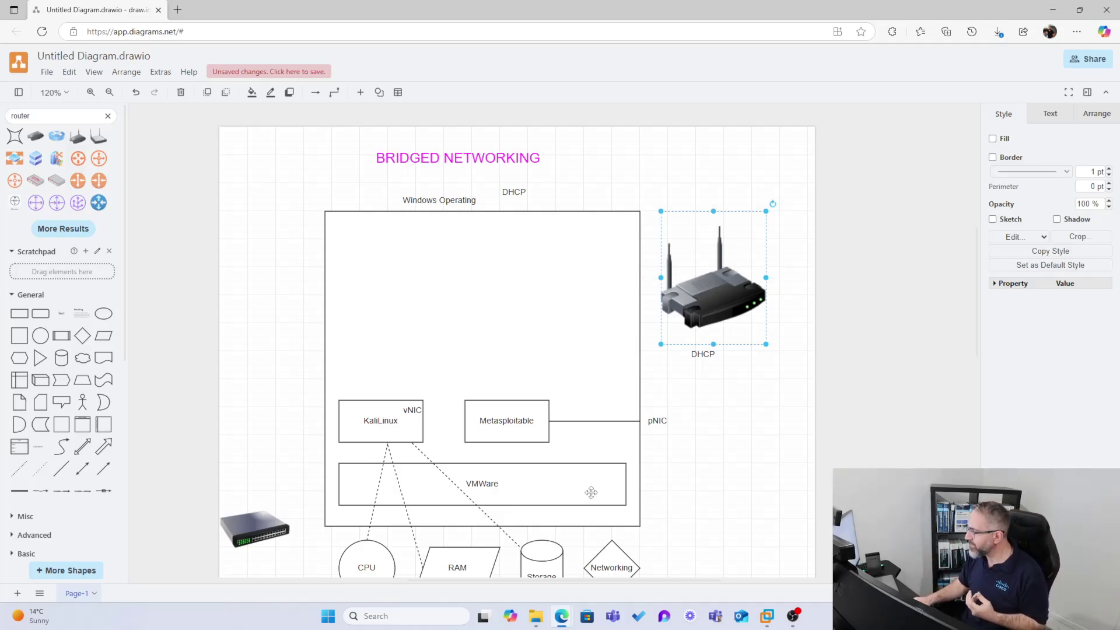
{"action": "left_click", "coordinate": [504, 430]}
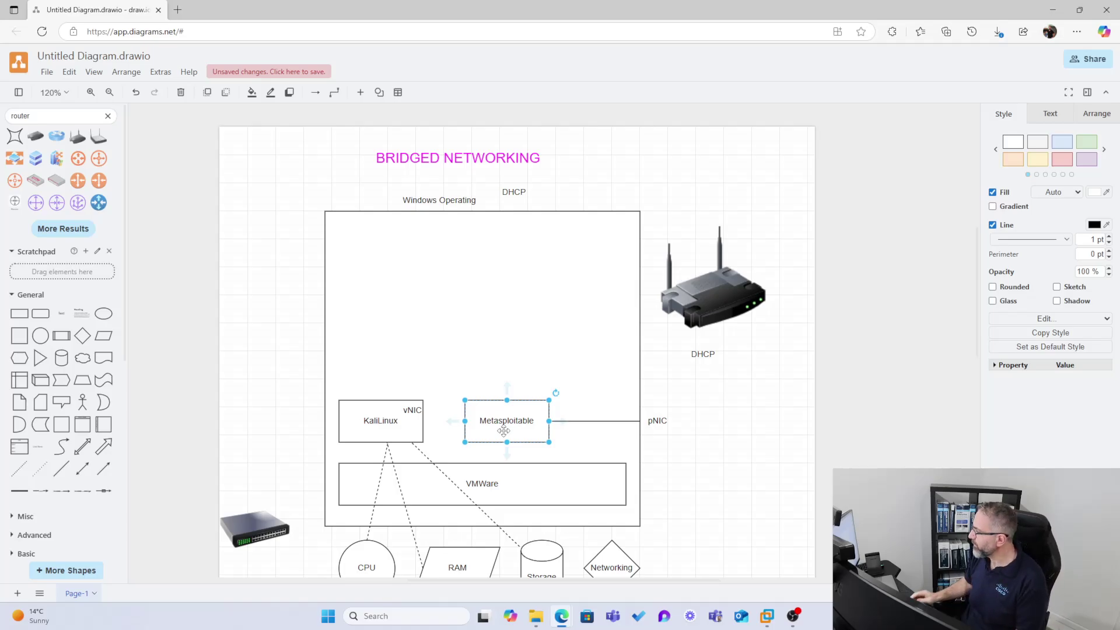
{"action": "left_click", "coordinate": [435, 166]}
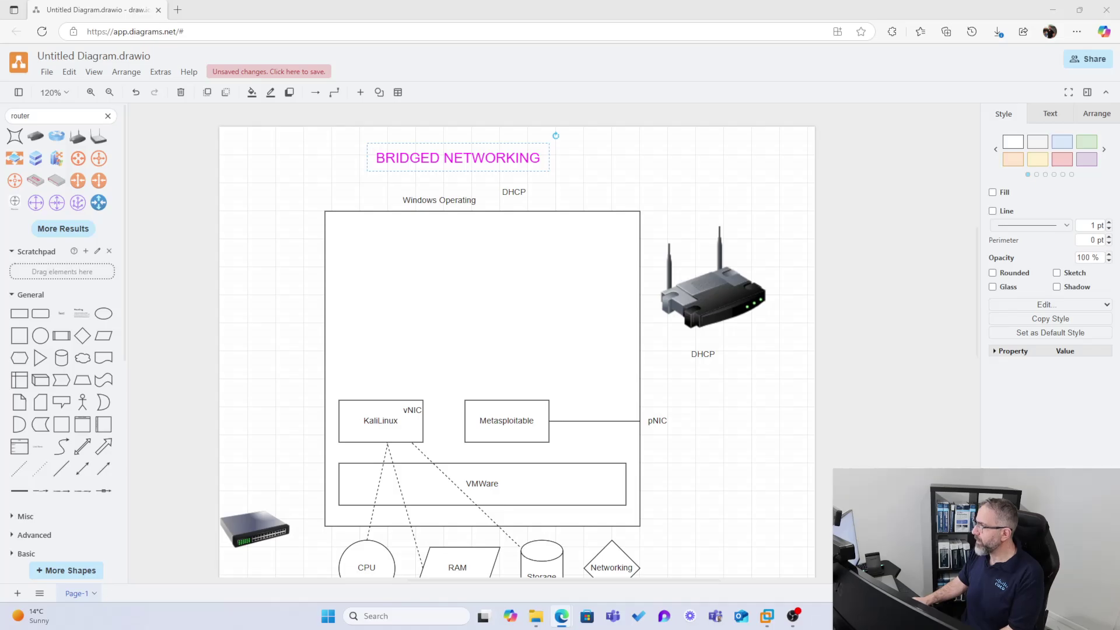
Switch to VMware Workstation and set the first network adapter of the Metasploitable2-Linux virtual machine to Bridged.
{"action": "left_click_drag", "start_coordinate": [503, 6], "coordinate": [1, 47]}
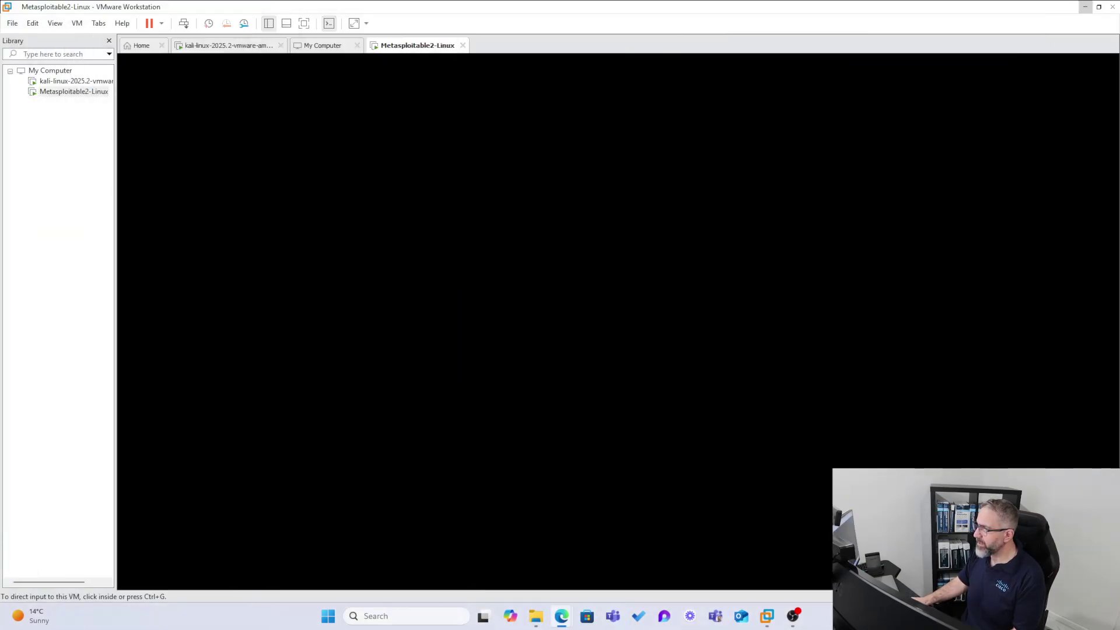
{"action": "left_click", "coordinate": [74, 91]}
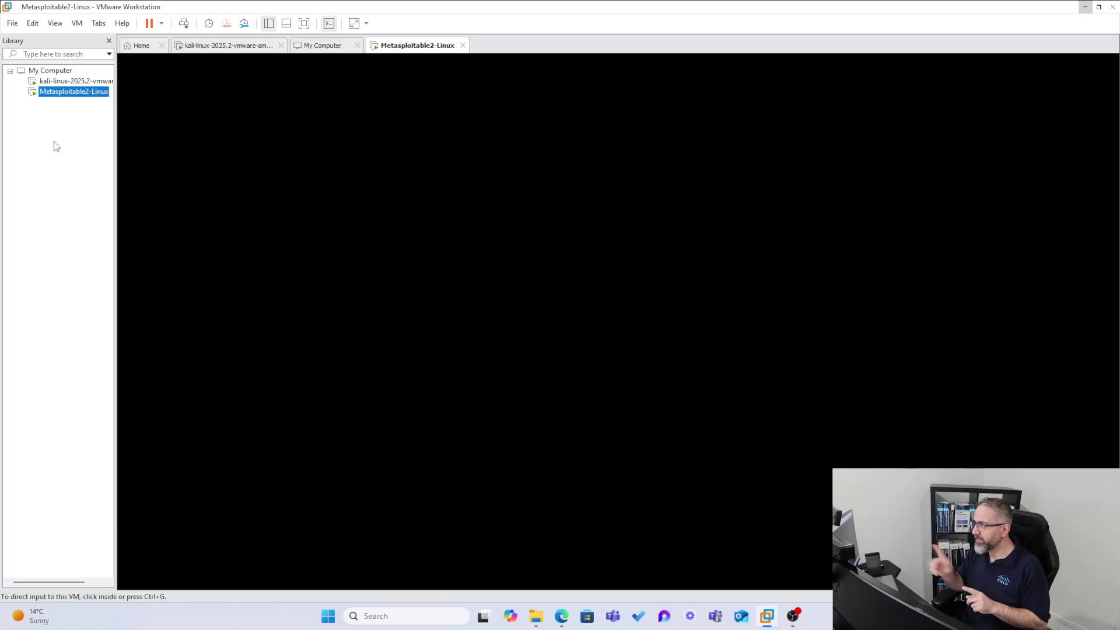
{"action": "right_click", "coordinate": [59, 94]}
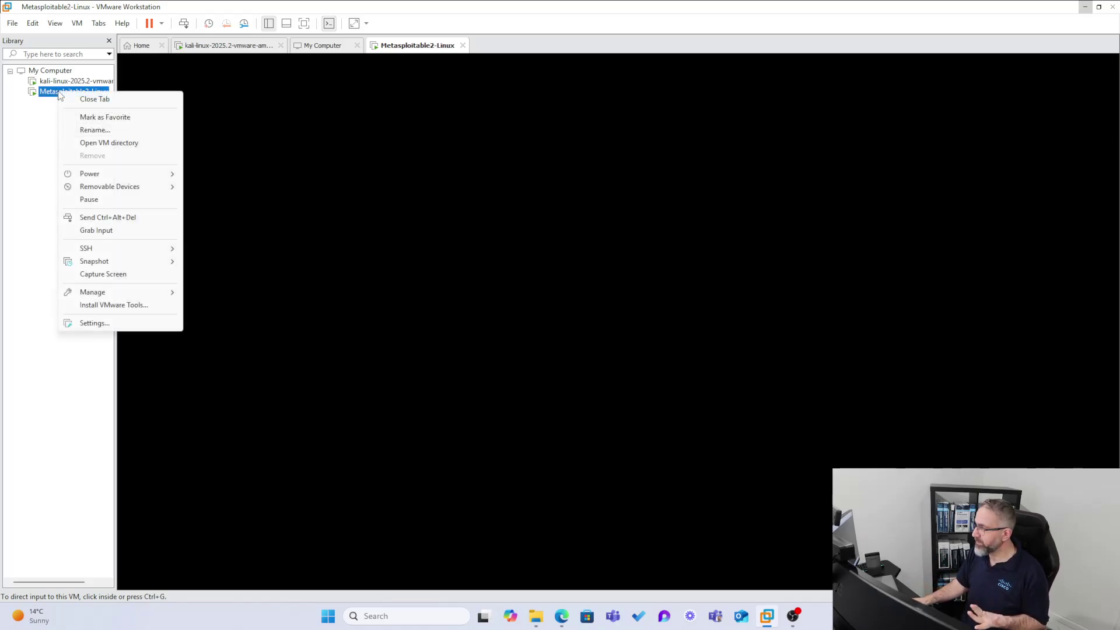
{"action": "left_click", "coordinate": [100, 322]}
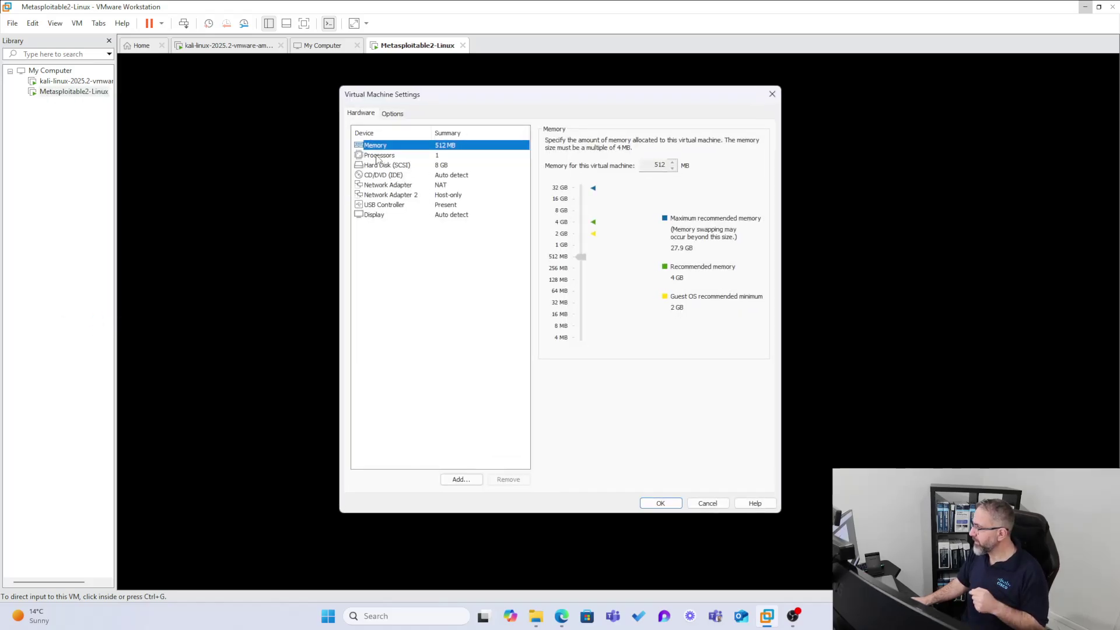
{"action": "left_click", "coordinate": [387, 186]}
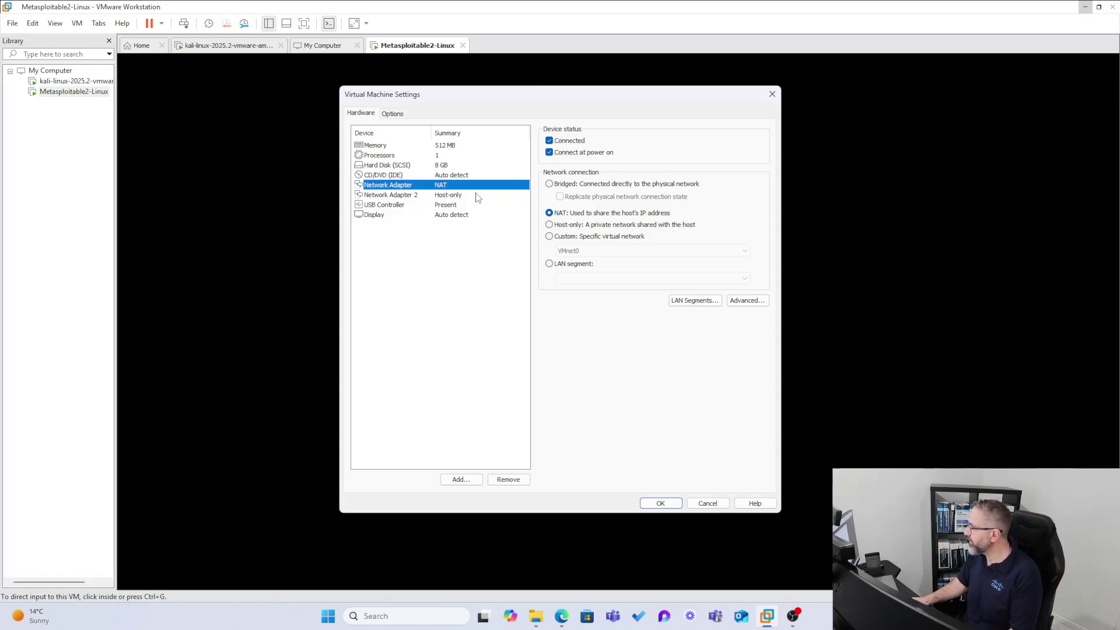
{"action": "left_click", "coordinate": [550, 185]}
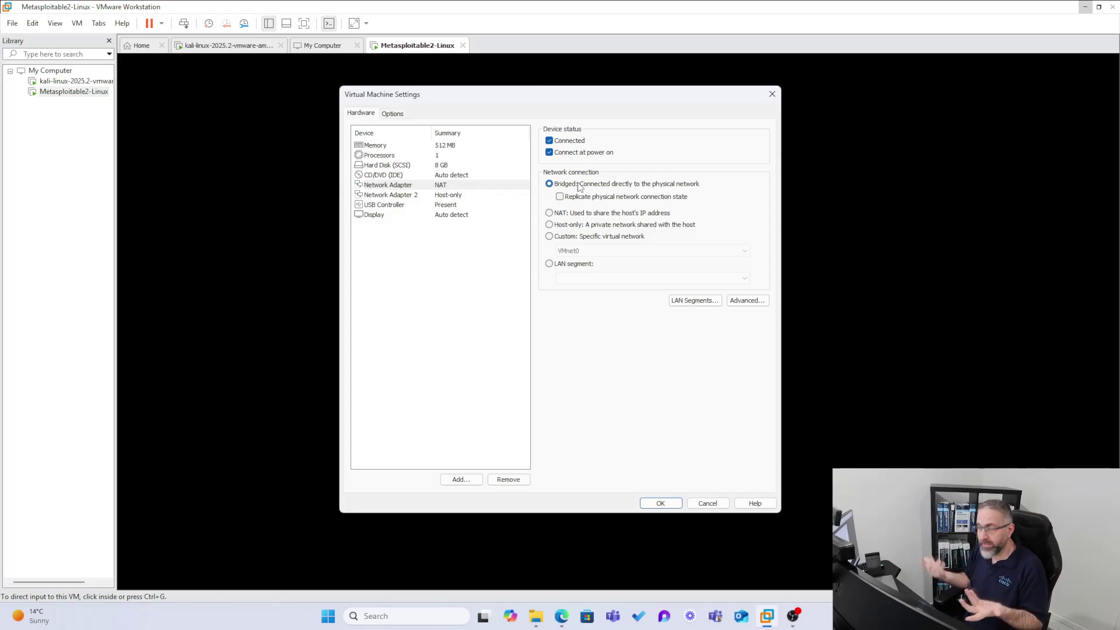
{"action": "left_click", "coordinate": [661, 504]}
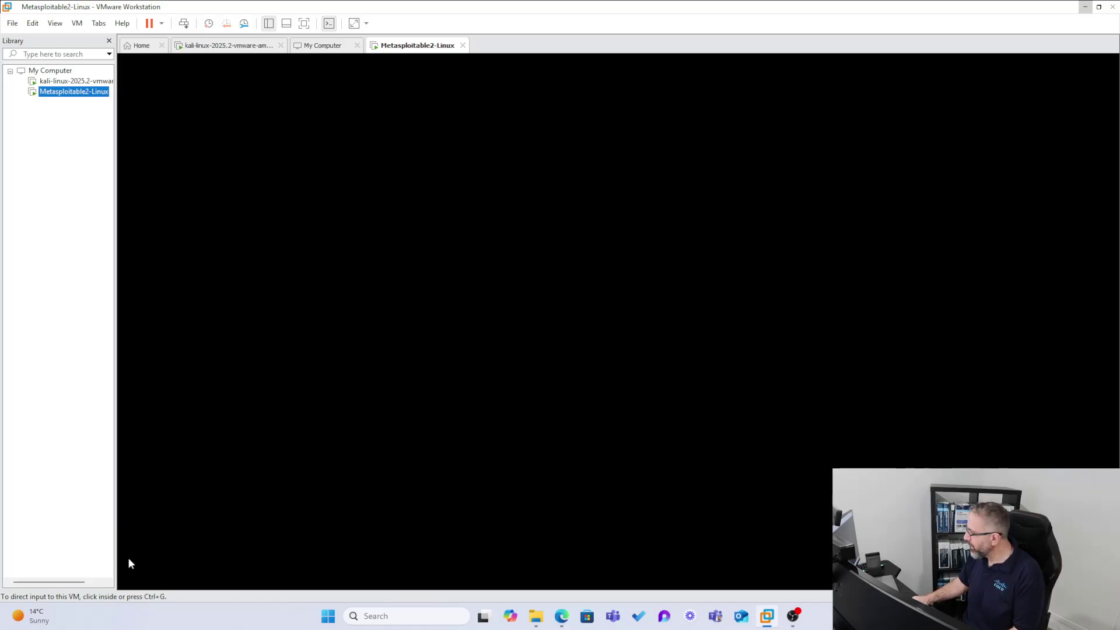
Open a Windows Command Prompt and reposition its window over VMware Workstation.
{"action": "left_click", "coordinate": [382, 615]}
{"action": "type", "text": "cmd"}
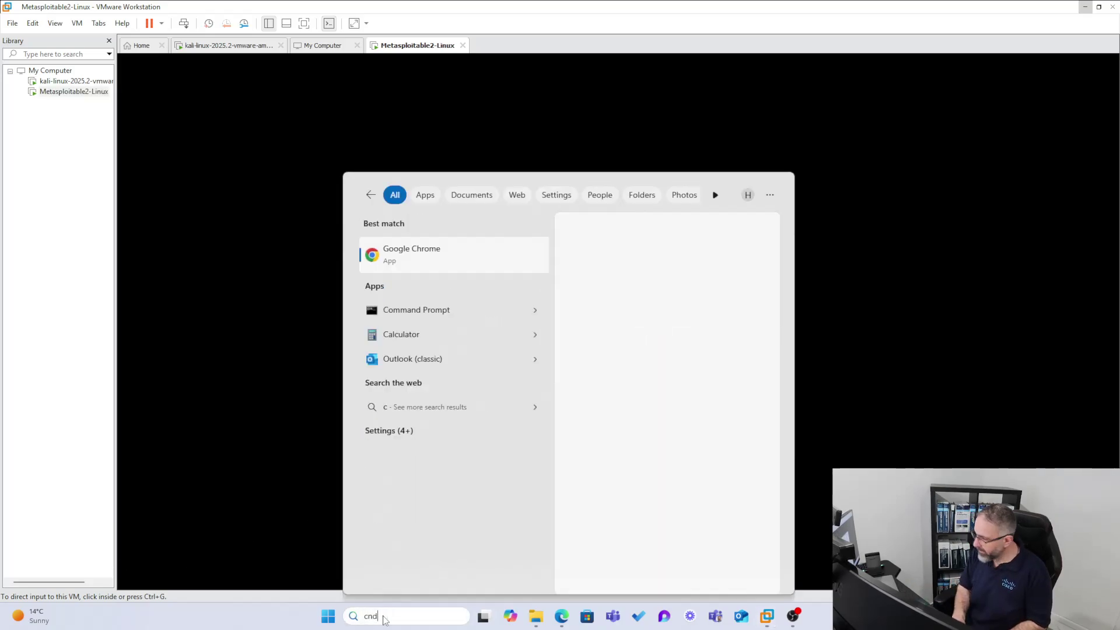
{"action": "key", "text": "Return"}
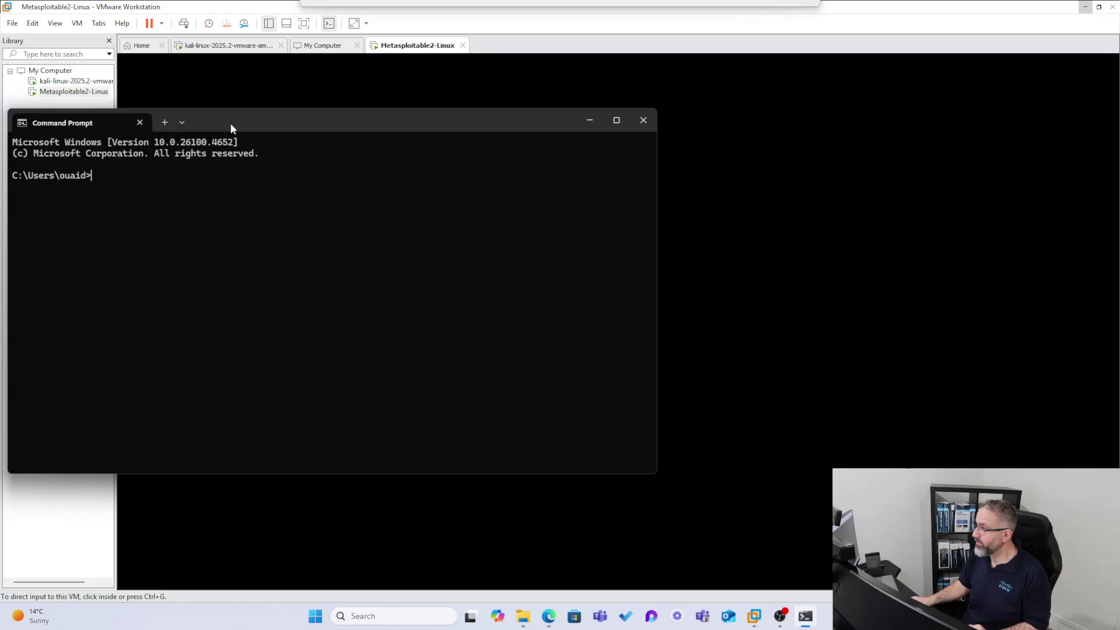
{"action": "left_click_drag", "start_coordinate": [230, 123], "coordinate": [279, 92]}
Run ipconfig /all to list the full network configuration of the Windows host.
{"action": "type", "text": "ip"}
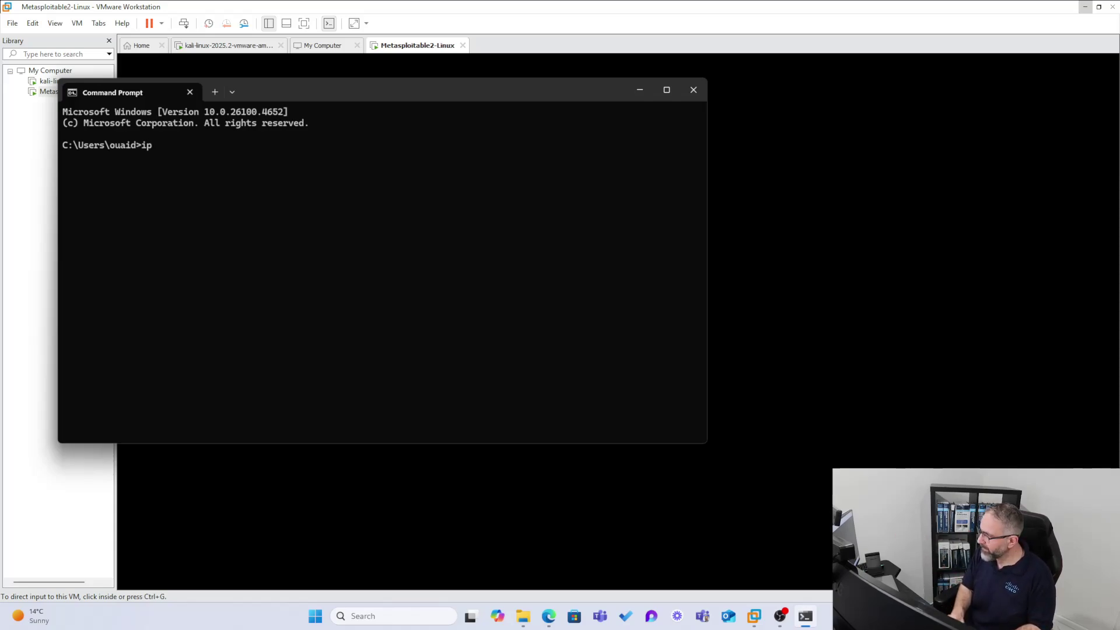
{"action": "type", "text": "cinfi"}
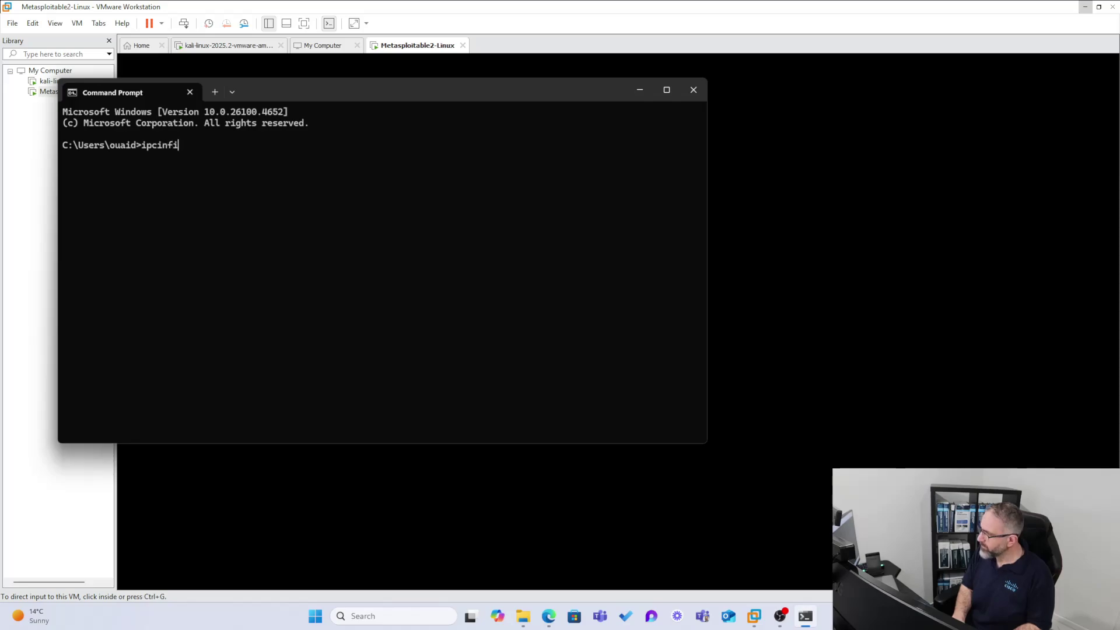
{"action": "key", "text": "BackSpace"}
{"action": "key", "text": "BackSpace"}
{"action": "key", "text": "BackSpace"}
{"action": "type", "text": "onfig"}
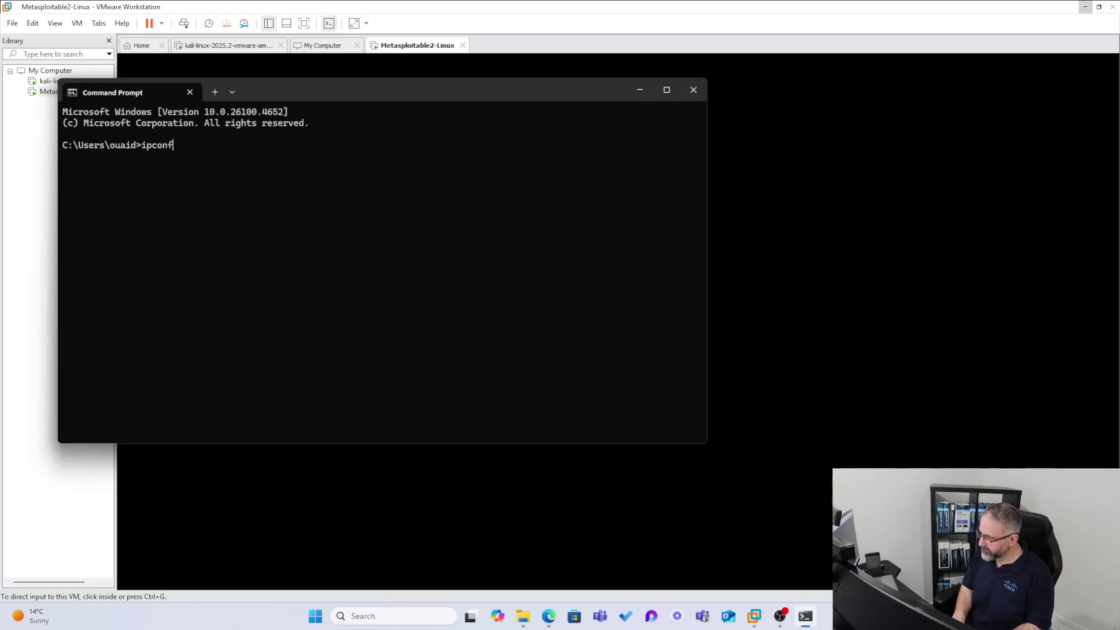
{"action": "type", "text": "l"}
{"action": "key", "text": "Return"}
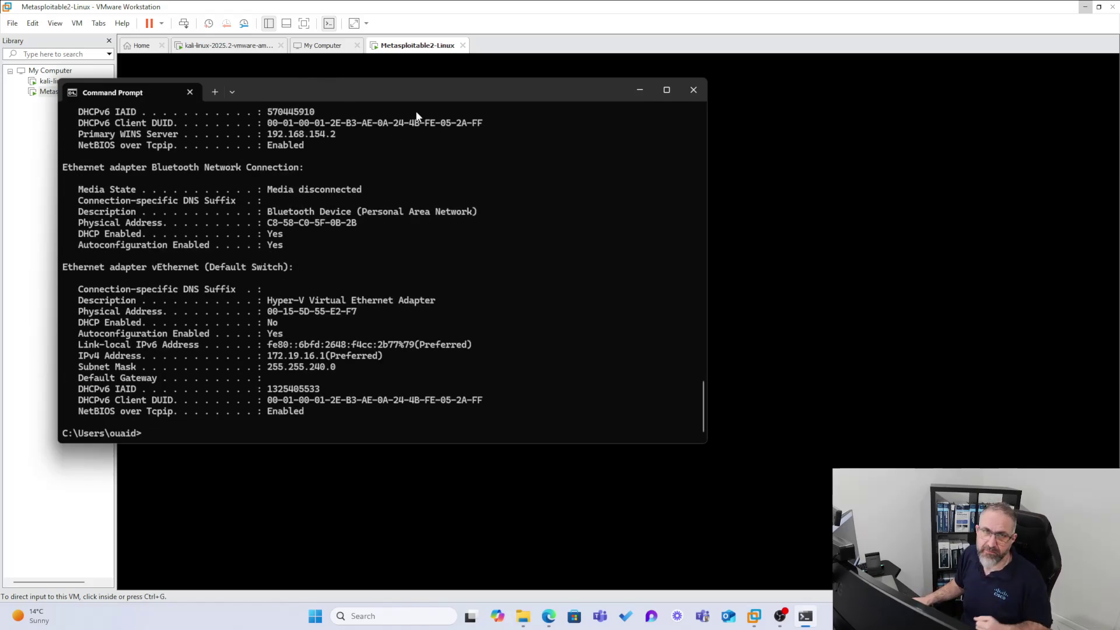
Examine the full ipconfig /all output, checking each network adapter's description and IPv4 settings.
{"action": "scroll", "coordinate": [303, 288], "scroll_direction": "up", "scroll_amount": 1}
{"action": "scroll", "coordinate": [303, 290], "scroll_direction": "up", "scroll_amount": 15}
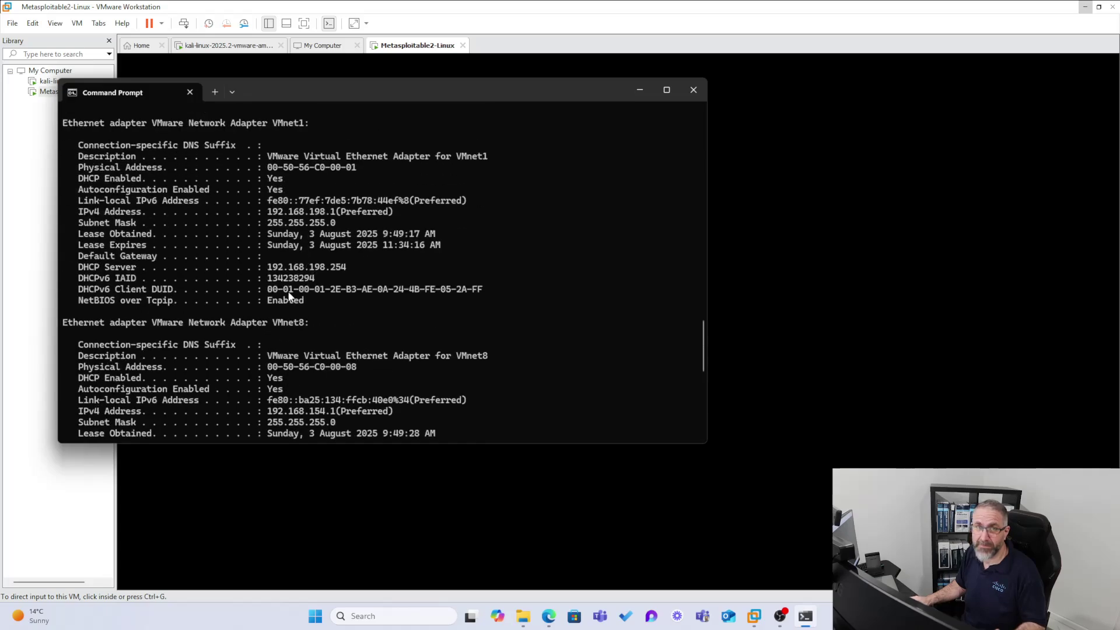
{"action": "scroll", "coordinate": [288, 296], "scroll_direction": "up", "scroll_amount": 12}
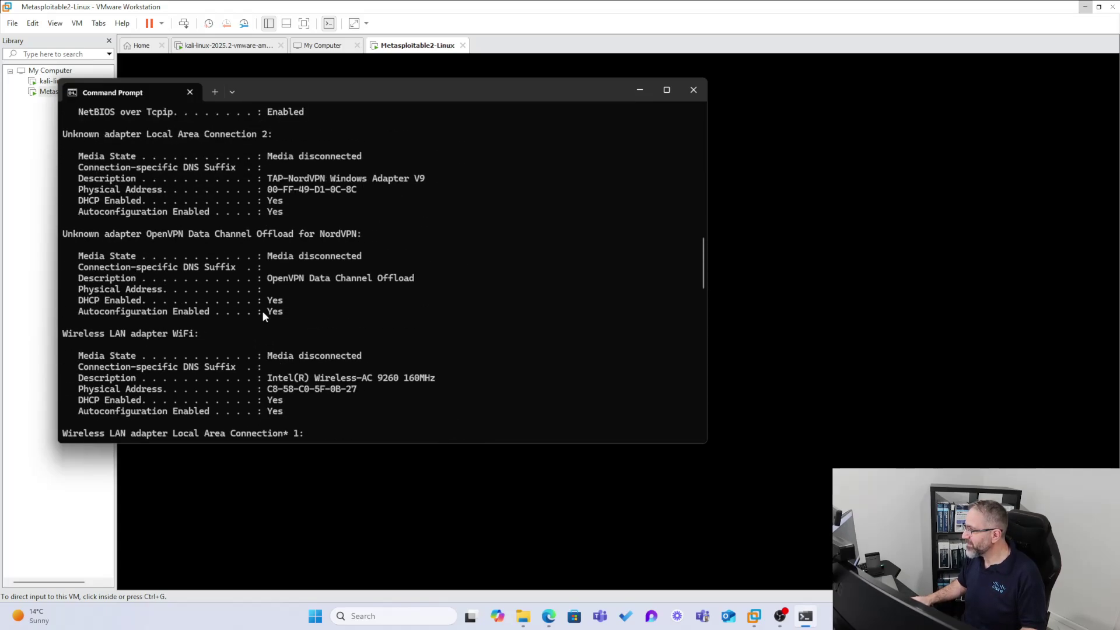
{"action": "scroll", "coordinate": [259, 318], "scroll_direction": "up", "scroll_amount": 15}
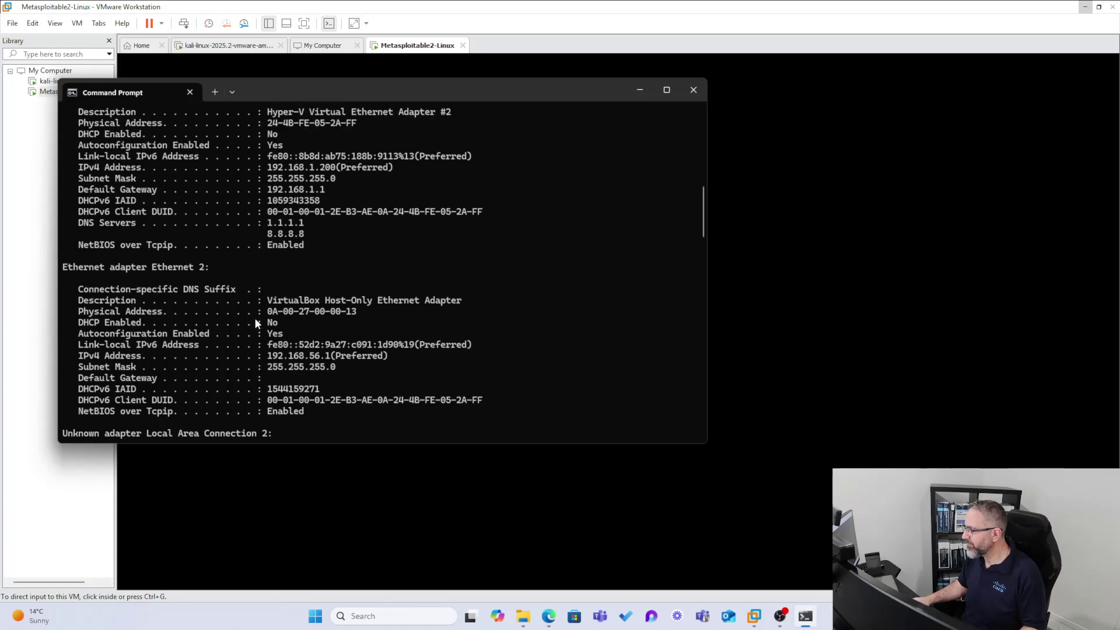
{"action": "scroll", "coordinate": [255, 323], "scroll_direction": "up", "scroll_amount": 3}
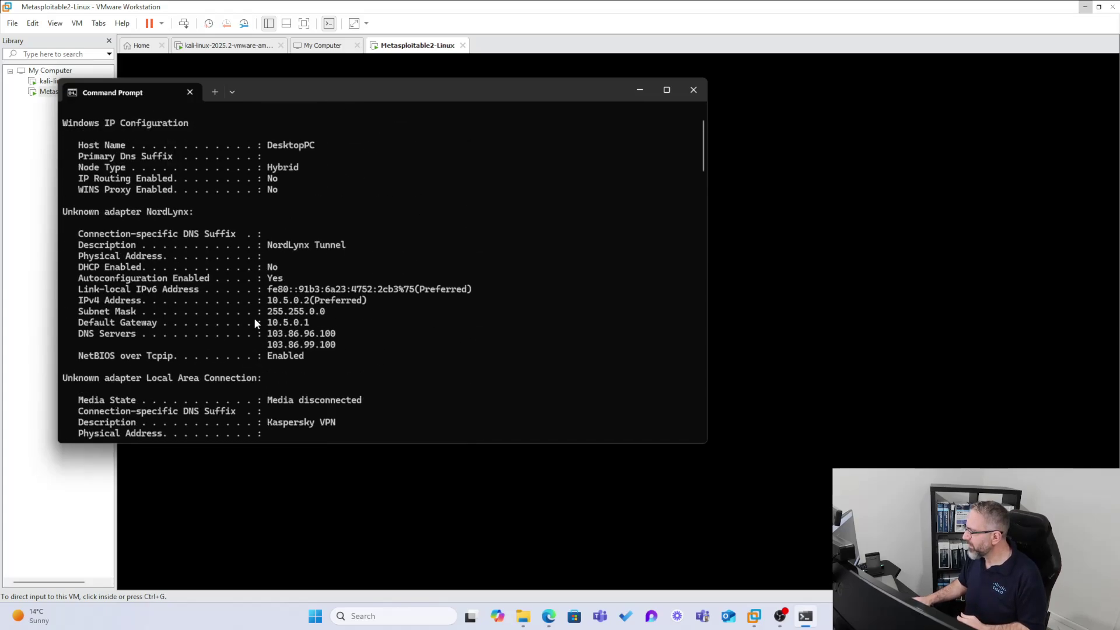
{"action": "scroll", "coordinate": [261, 326], "scroll_direction": "down", "scroll_amount": 9}
{"action": "scroll", "coordinate": [268, 337], "scroll_direction": "down", "scroll_amount": 11}
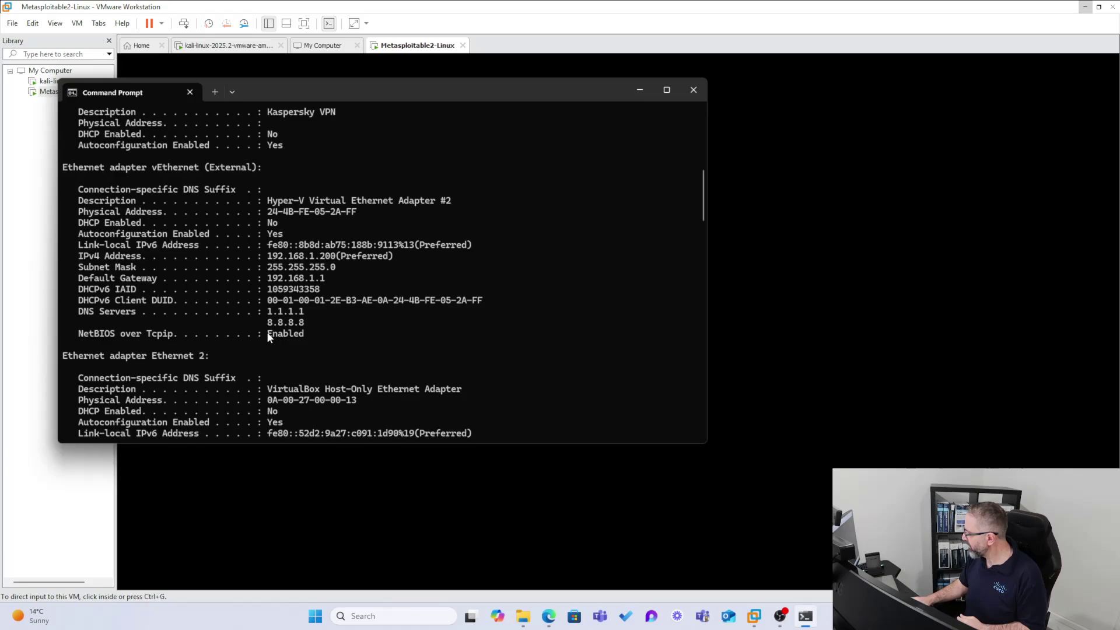
{"action": "scroll", "coordinate": [268, 342], "scroll_direction": "down", "scroll_amount": 13}
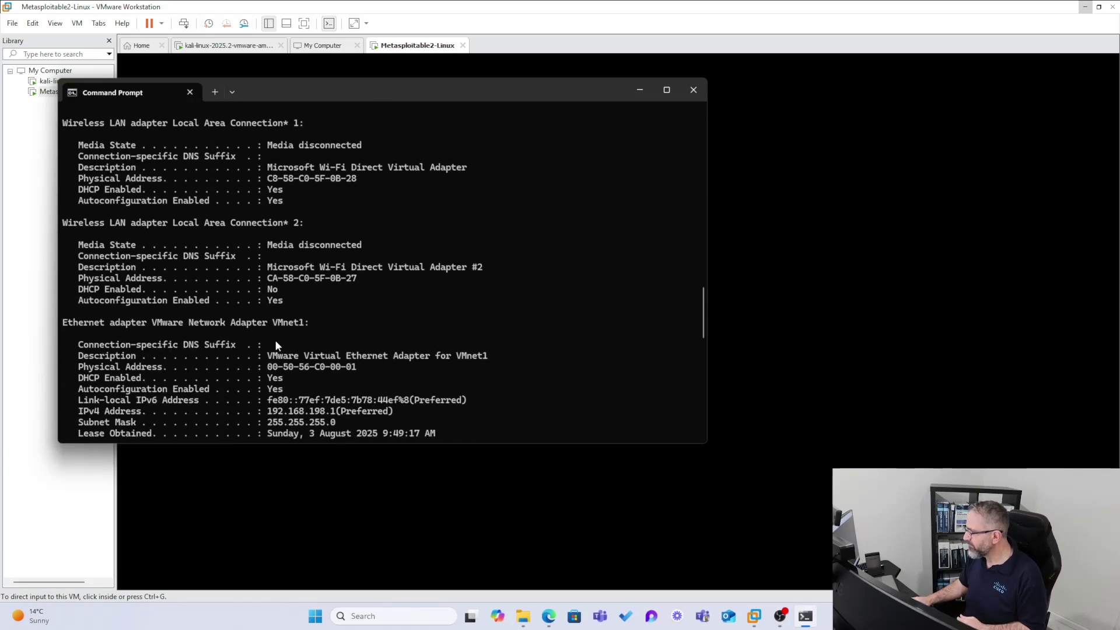
{"action": "scroll", "coordinate": [276, 344], "scroll_direction": "down", "scroll_amount": 4}
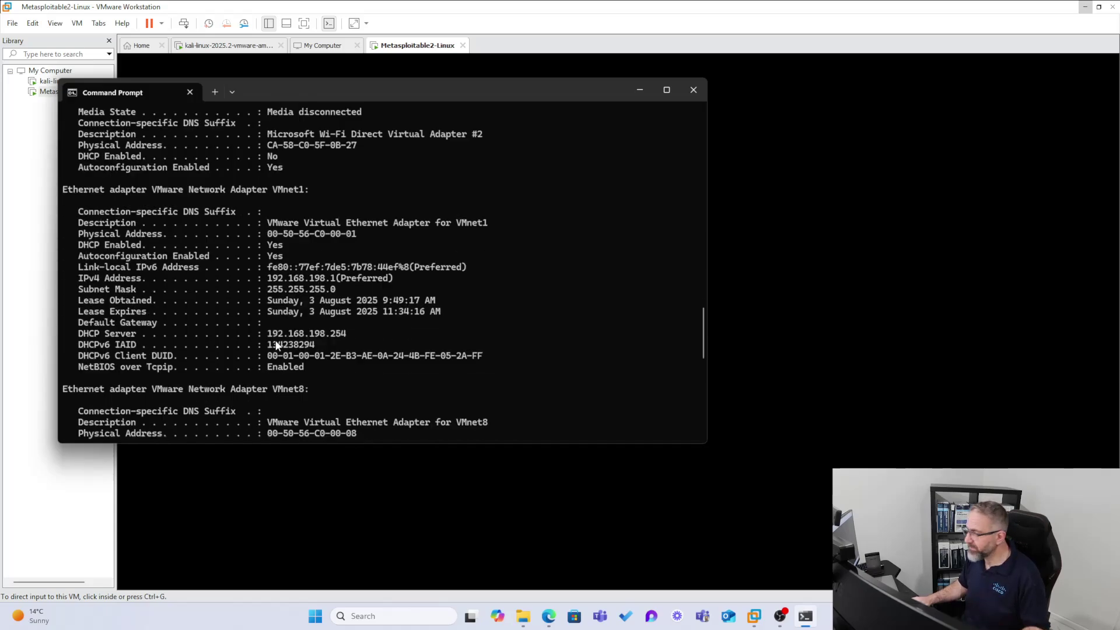
{"action": "scroll", "coordinate": [276, 344], "scroll_direction": "down", "scroll_amount": 10}
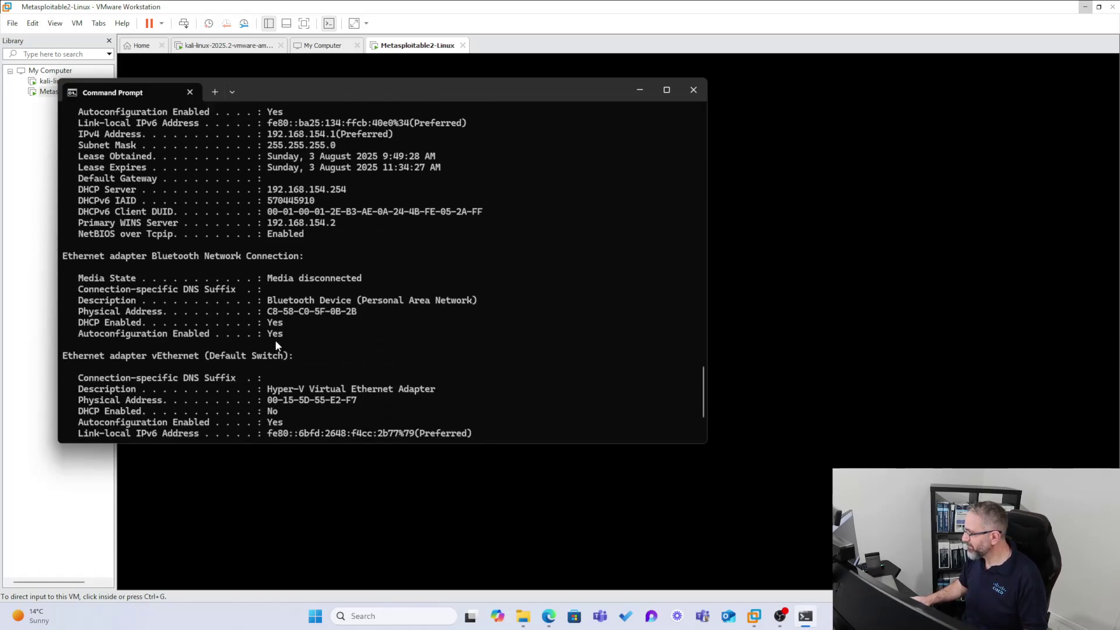
{"action": "scroll", "coordinate": [275, 340], "scroll_direction": "down", "scroll_amount": 3}
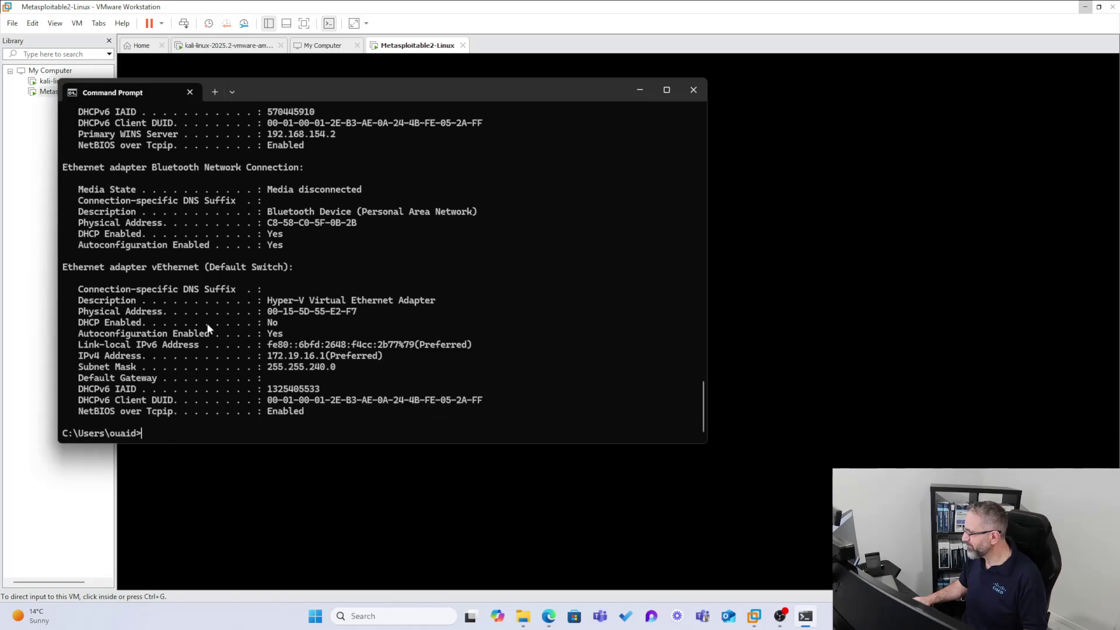
Find the Ethernet 2 adapter in the ipconfig output and highlight its entry, ending with only its IPv4 address selected.
{"action": "scroll", "coordinate": [265, 344], "scroll_direction": "up", "scroll_amount": 2}
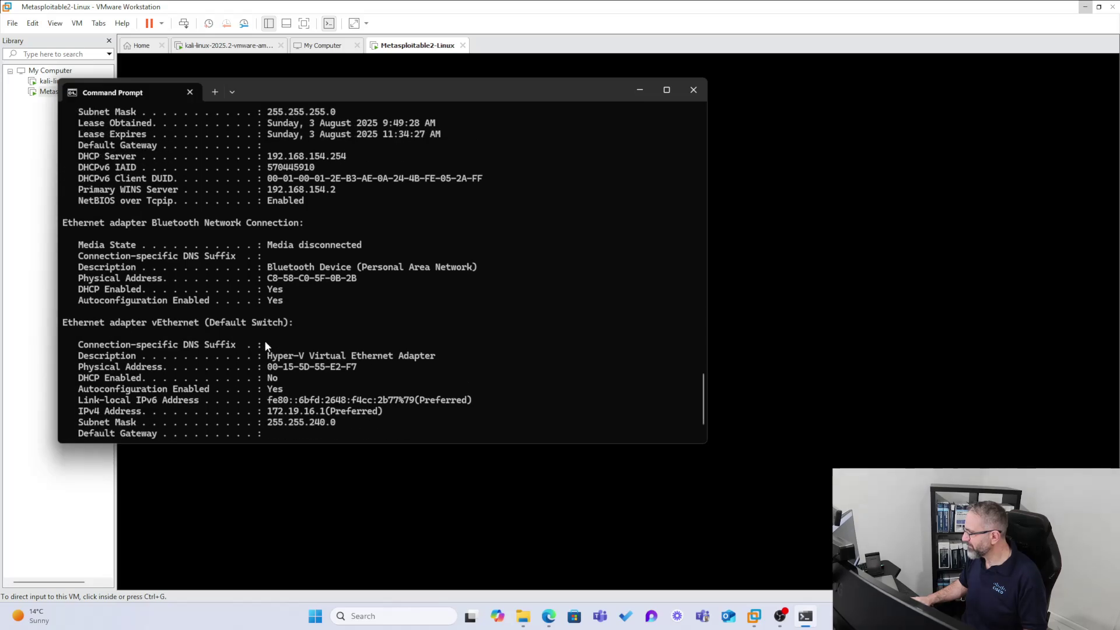
{"action": "scroll", "coordinate": [264, 342], "scroll_direction": "up", "scroll_amount": 7}
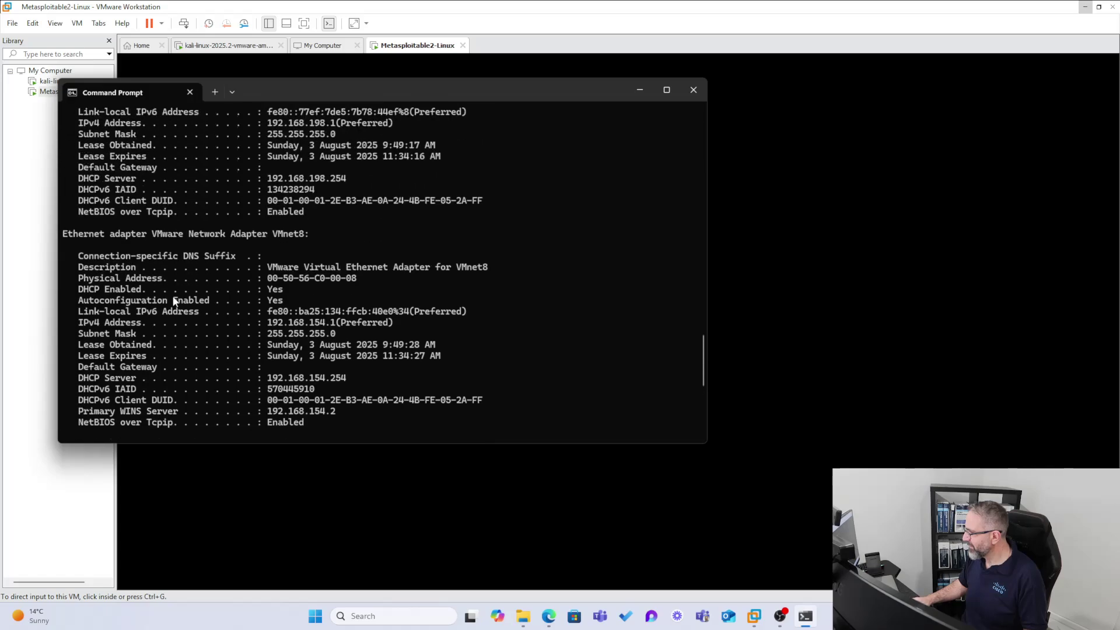
{"action": "scroll", "coordinate": [120, 254], "scroll_direction": "up", "scroll_amount": 8}
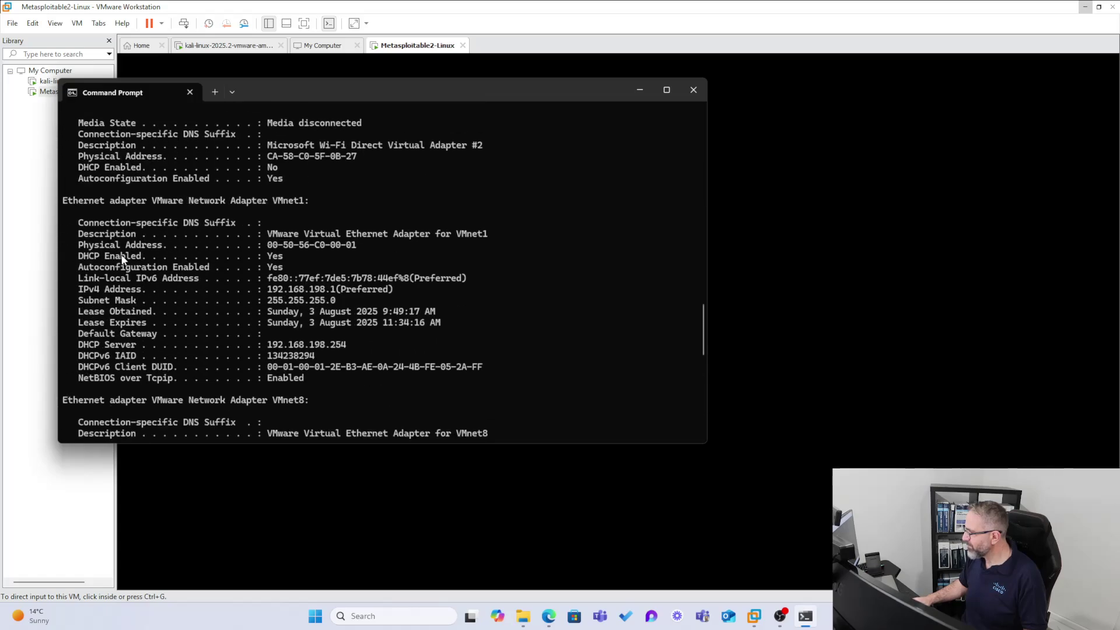
{"action": "scroll", "coordinate": [107, 252], "scroll_direction": "up", "scroll_amount": 3}
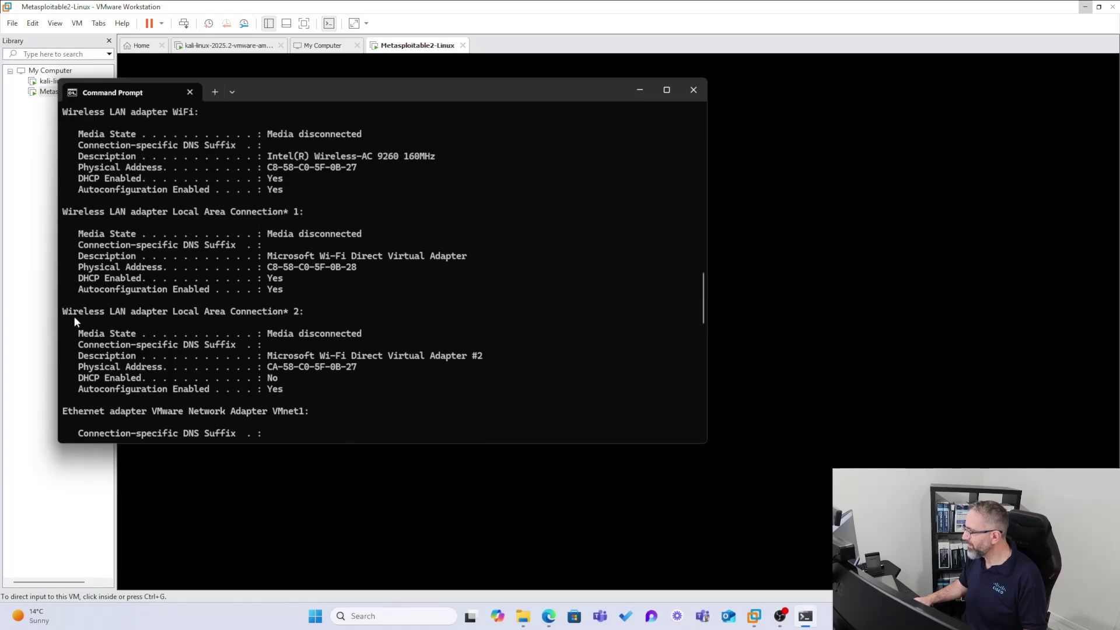
{"action": "left_click_drag", "start_coordinate": [63, 312], "coordinate": [156, 313]}
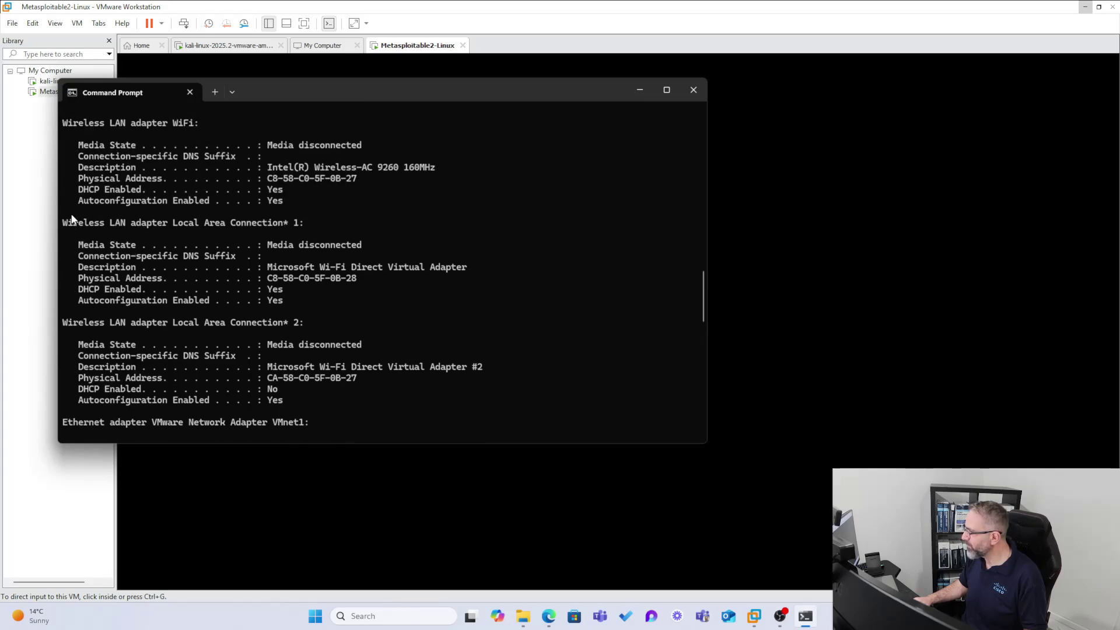
{"action": "scroll", "coordinate": [120, 255], "scroll_direction": "up", "scroll_amount": 9}
{"action": "scroll", "coordinate": [249, 292], "scroll_direction": "up", "scroll_amount": 4}
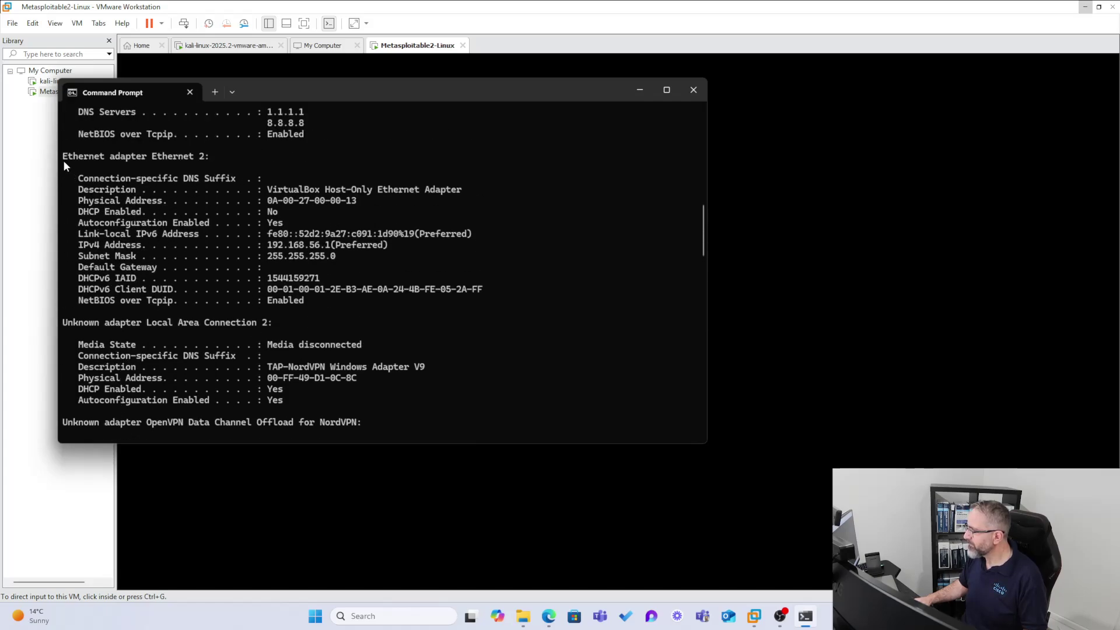
{"action": "left_click_drag", "start_coordinate": [63, 158], "coordinate": [351, 300]}
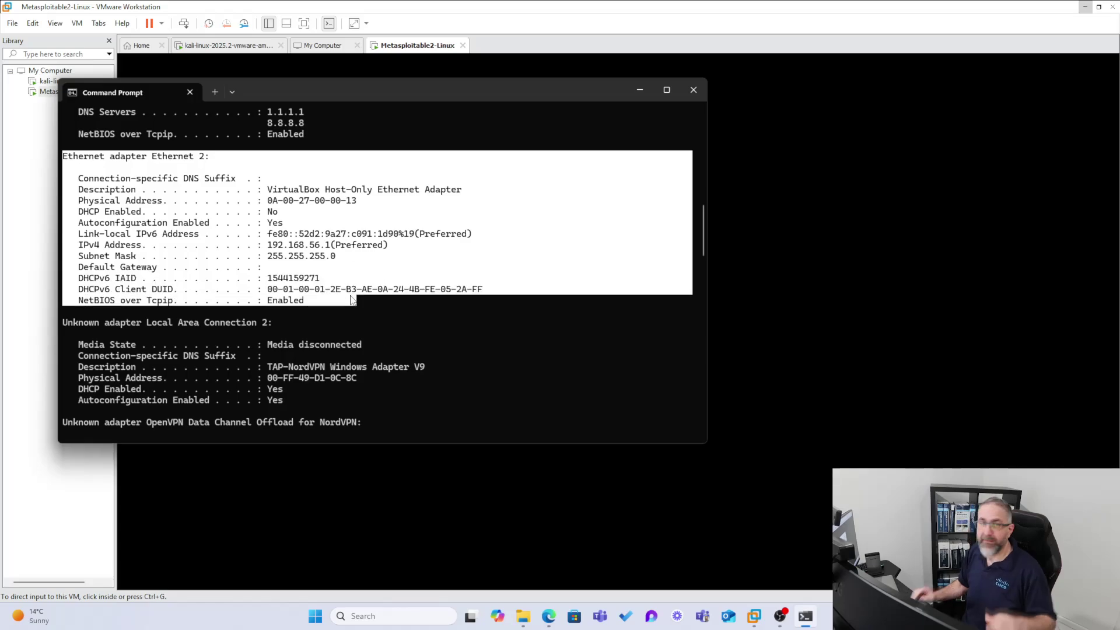
{"action": "left_click", "coordinate": [304, 261]}
{"action": "left_click_drag", "start_coordinate": [330, 245], "coordinate": [262, 246]}
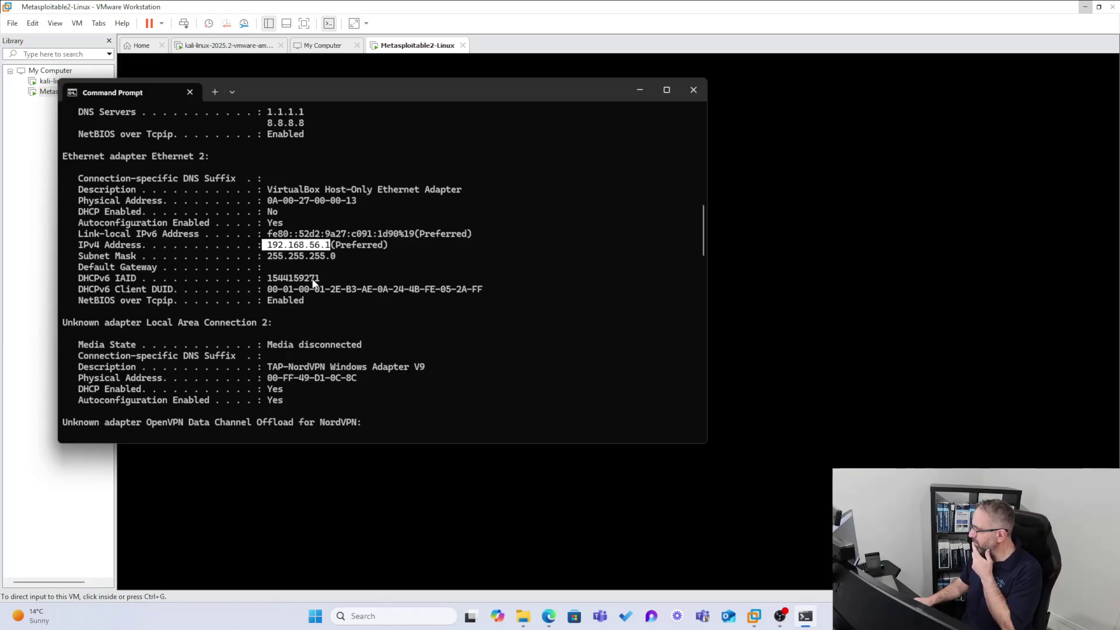
Highlight the IPv4 address line of the vEthernet (External) adapter, then part of that adapter's heading.
{"action": "scroll", "coordinate": [312, 281], "scroll_direction": "up", "scroll_amount": 4}
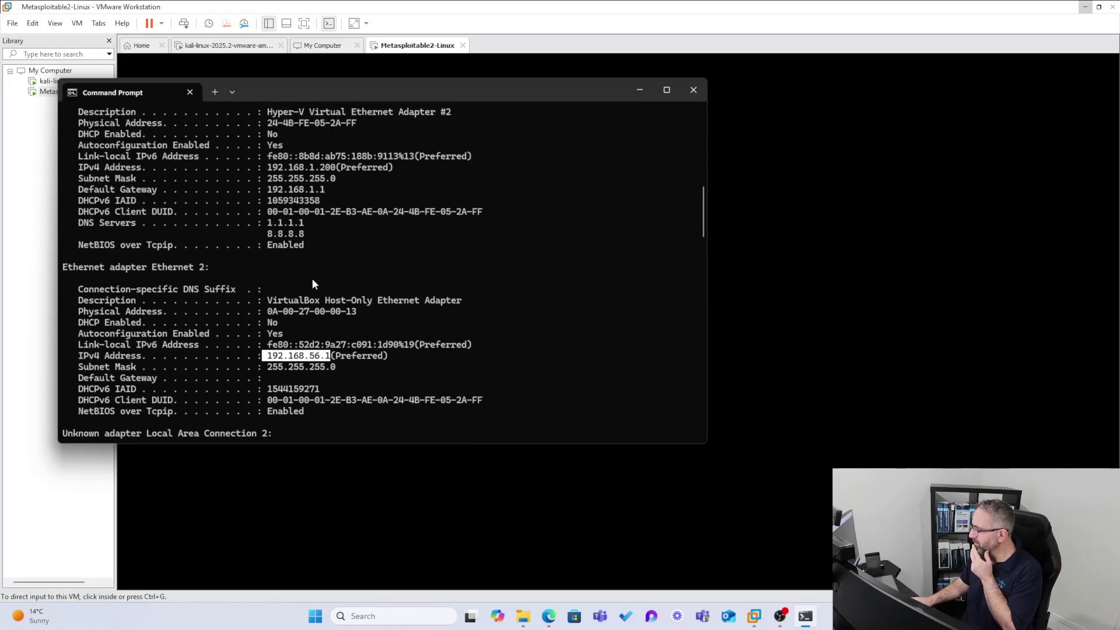
{"action": "scroll", "coordinate": [325, 296], "scroll_direction": "up", "scroll_amount": 1}
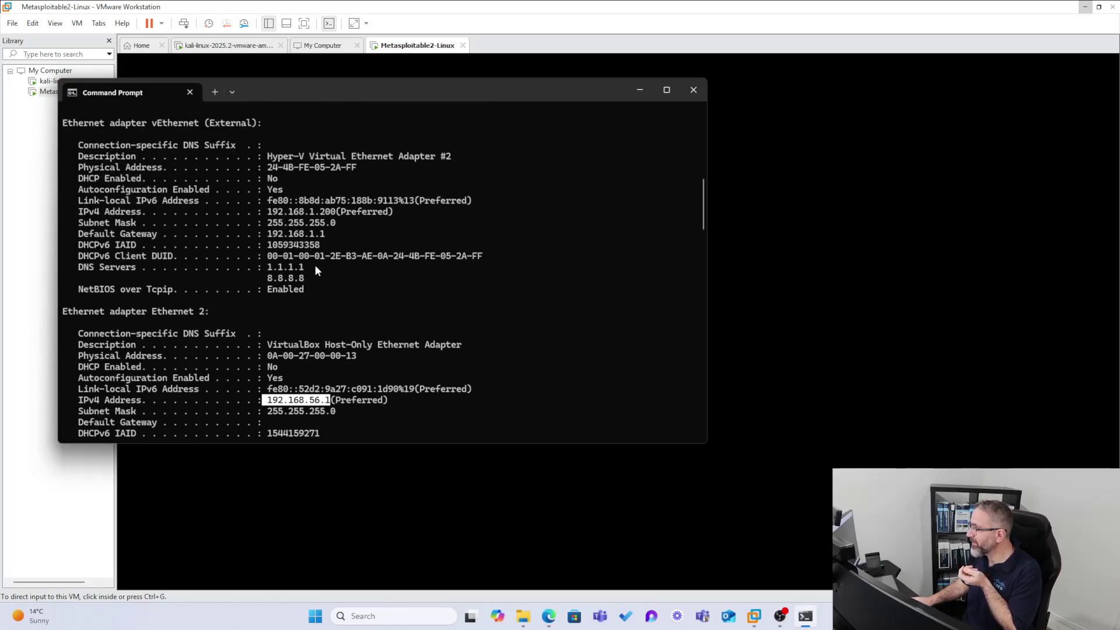
{"action": "left_click_drag", "start_coordinate": [407, 211], "coordinate": [97, 217]}
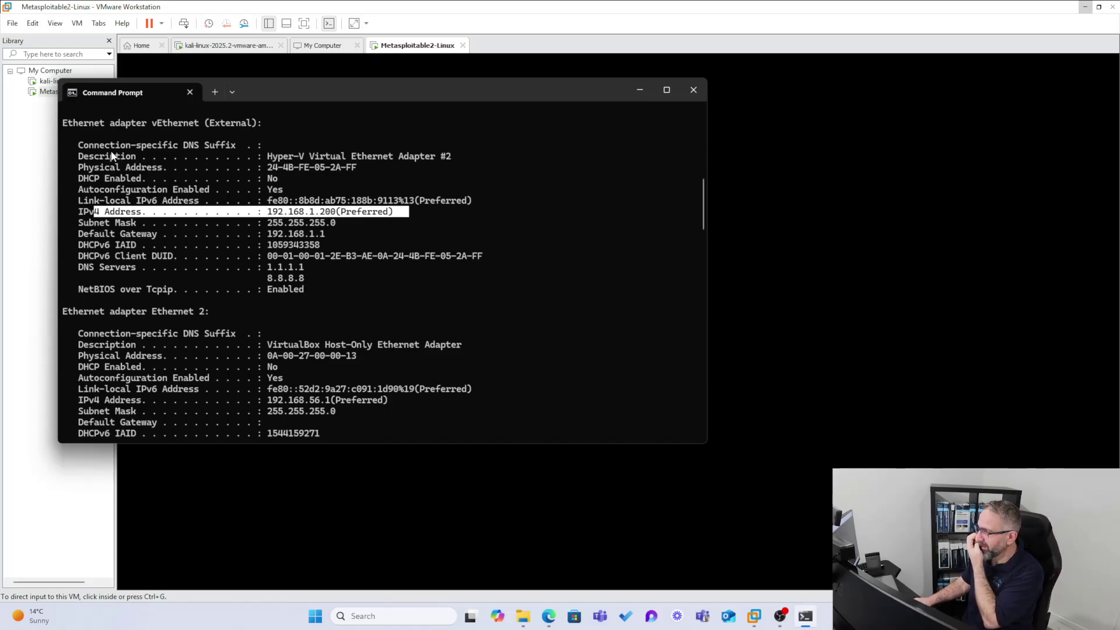
{"action": "left_click_drag", "start_coordinate": [63, 123], "coordinate": [160, 129]}
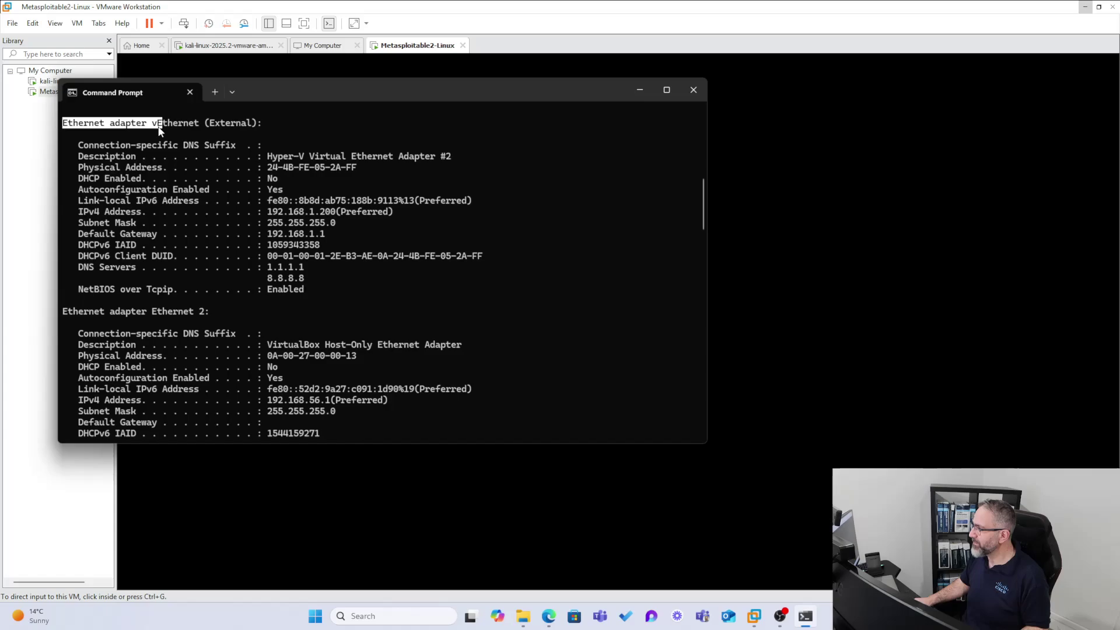
Review the ipconfig listing again from the host information through to the vEthernet (Default Switch) adapter, comparing the adapters.
{"action": "scroll", "coordinate": [274, 349], "scroll_direction": "up", "scroll_amount": 6}
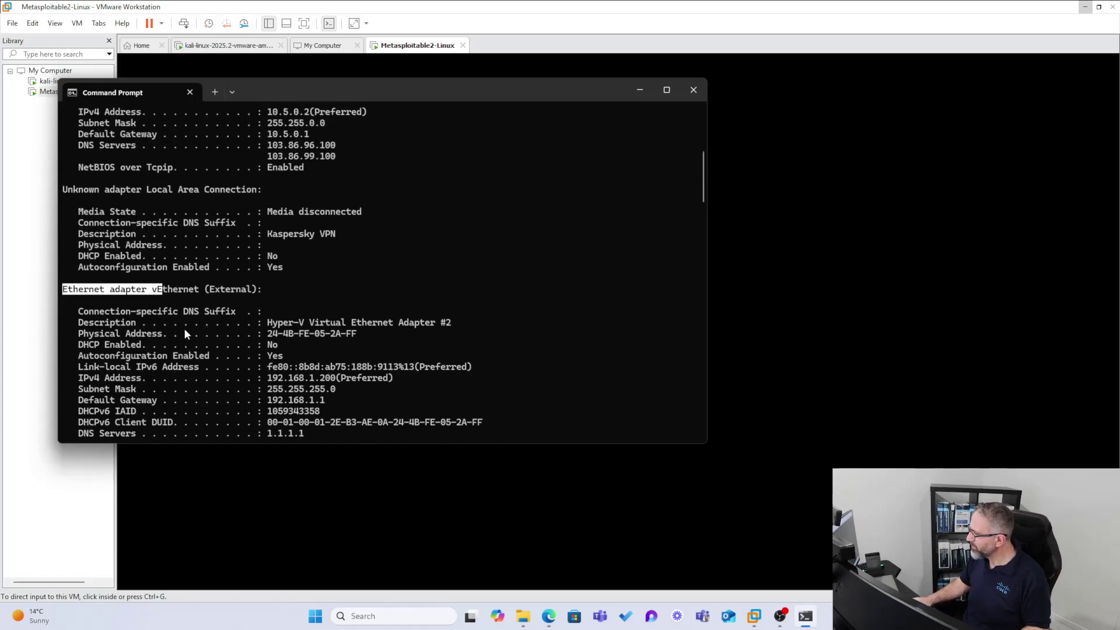
{"action": "scroll", "coordinate": [185, 333], "scroll_direction": "up", "scroll_amount": 5}
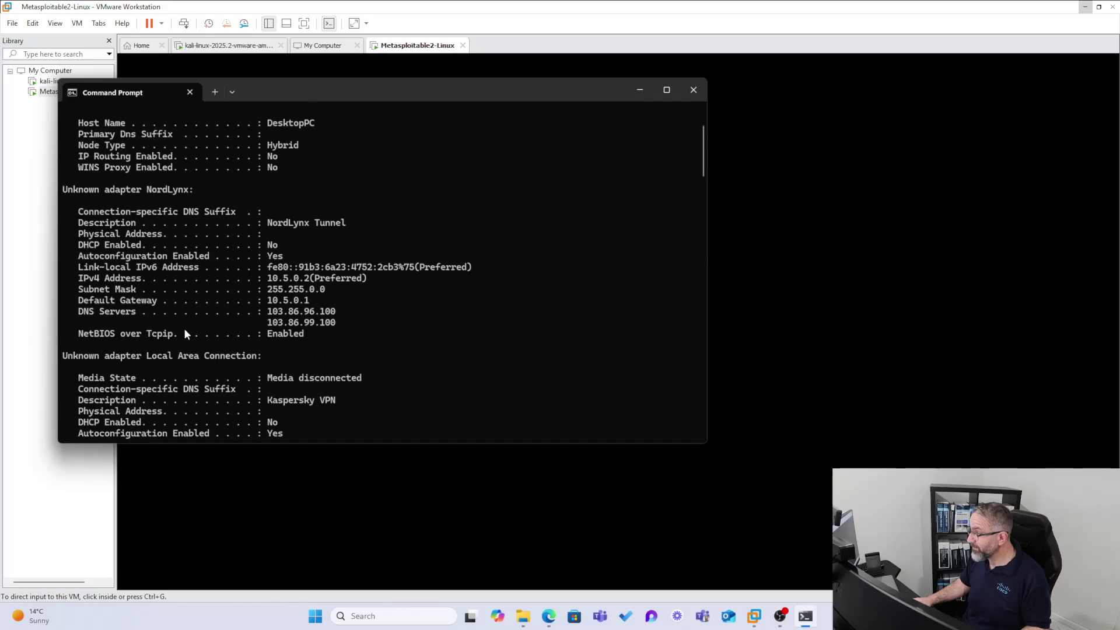
{"action": "scroll", "coordinate": [185, 330], "scroll_direction": "up", "scroll_amount": 2}
{"action": "scroll", "coordinate": [185, 330], "scroll_direction": "down", "scroll_amount": 2}
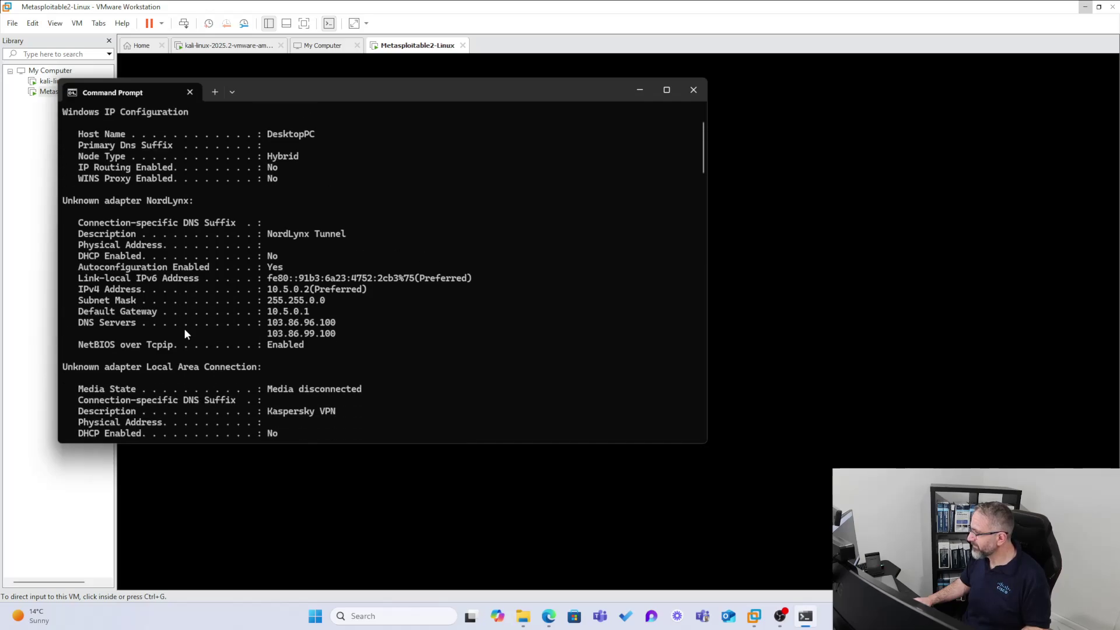
{"action": "scroll", "coordinate": [144, 261], "scroll_direction": "down", "scroll_amount": 4}
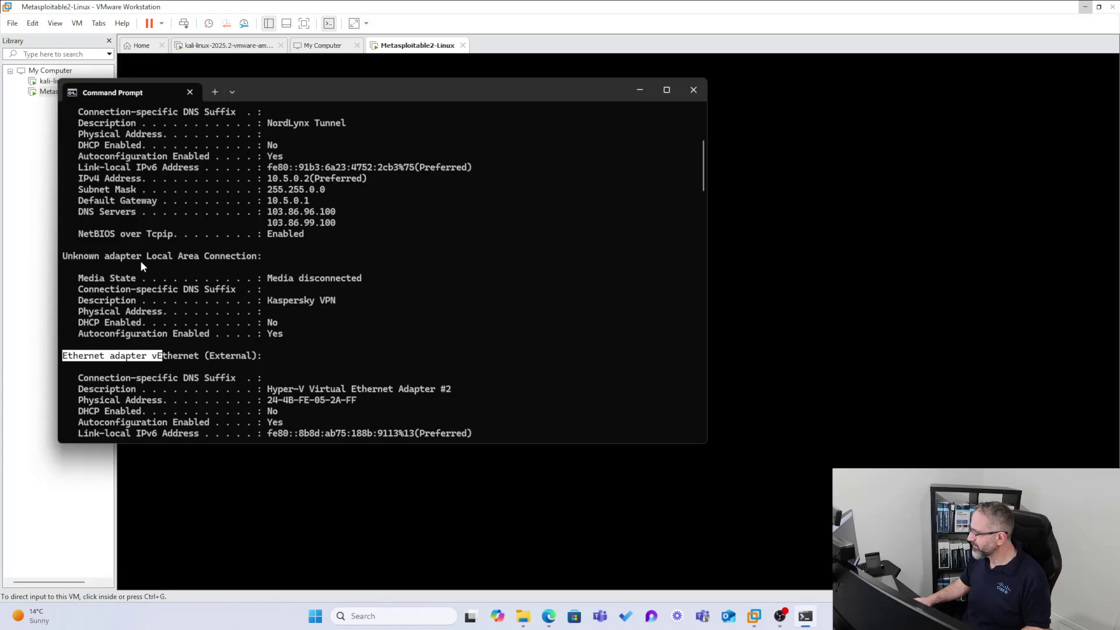
{"action": "scroll", "coordinate": [140, 263], "scroll_direction": "down", "scroll_amount": 2}
{"action": "scroll", "coordinate": [141, 265], "scroll_direction": "down", "scroll_amount": 3}
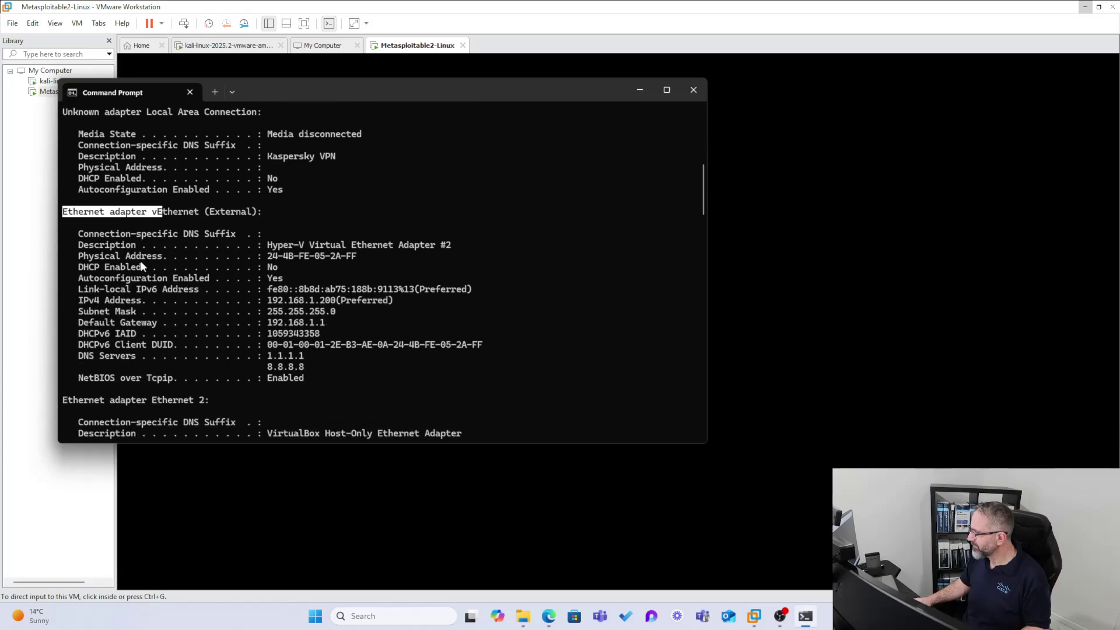
{"action": "scroll", "coordinate": [141, 266], "scroll_direction": "down", "scroll_amount": 1}
{"action": "scroll", "coordinate": [142, 266], "scroll_direction": "down", "scroll_amount": 2}
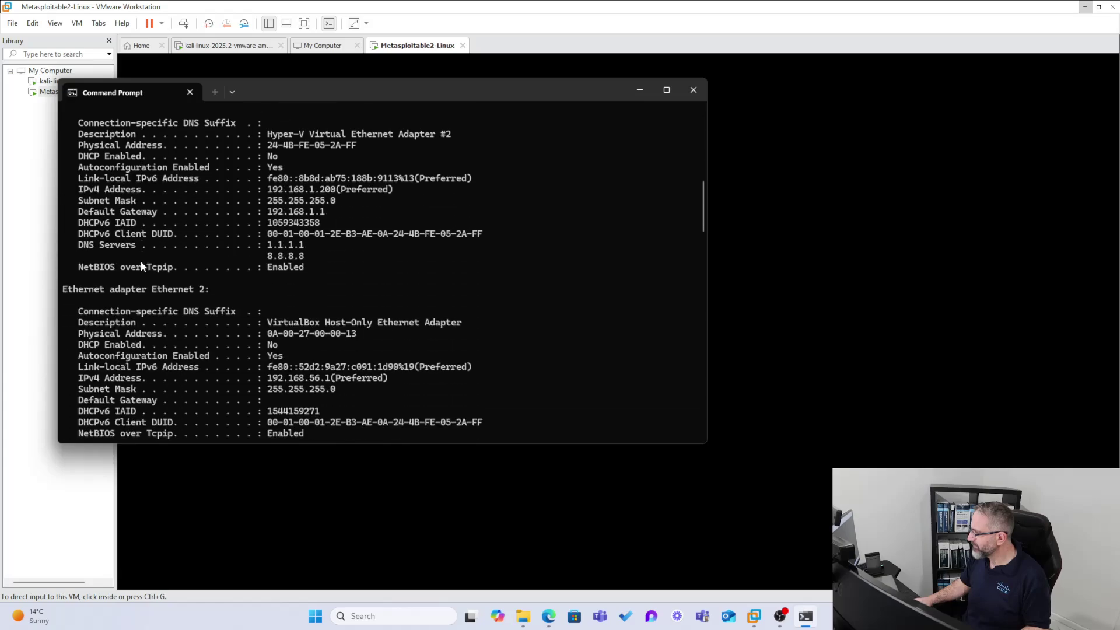
{"action": "scroll", "coordinate": [141, 262], "scroll_direction": "down", "scroll_amount": 8}
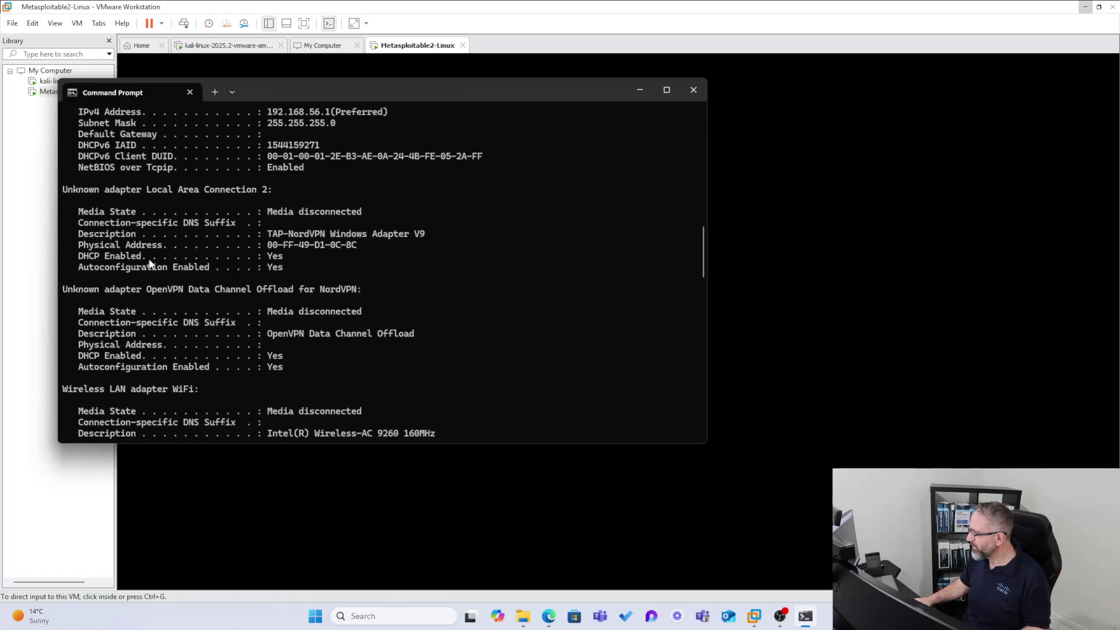
{"action": "scroll", "coordinate": [149, 264], "scroll_direction": "down", "scroll_amount": 9}
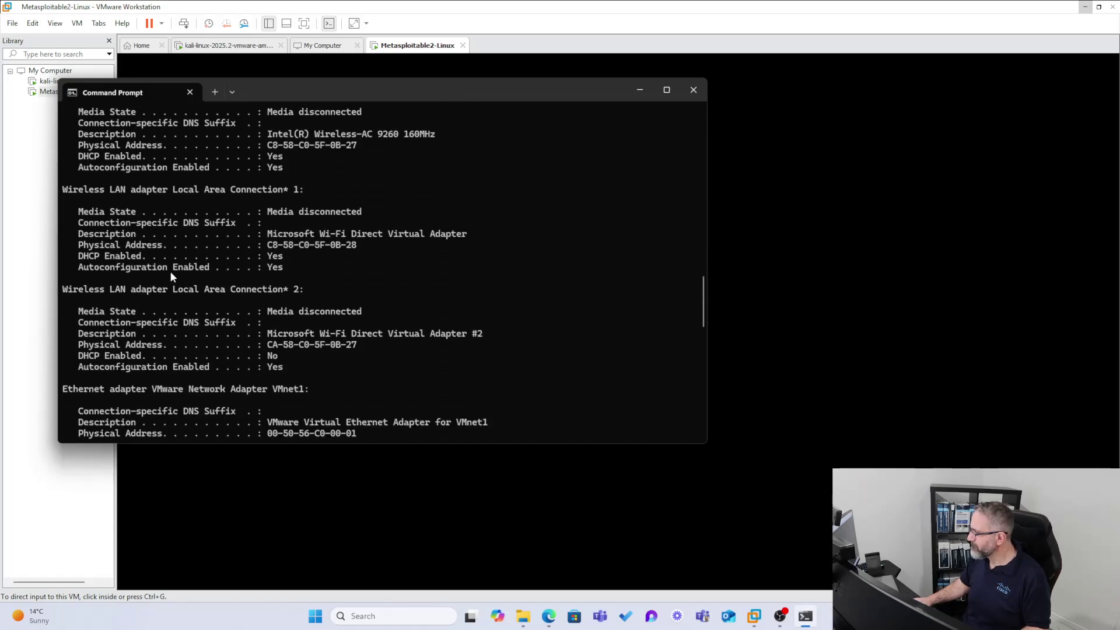
{"action": "scroll", "coordinate": [172, 274], "scroll_direction": "down", "scroll_amount": 12}
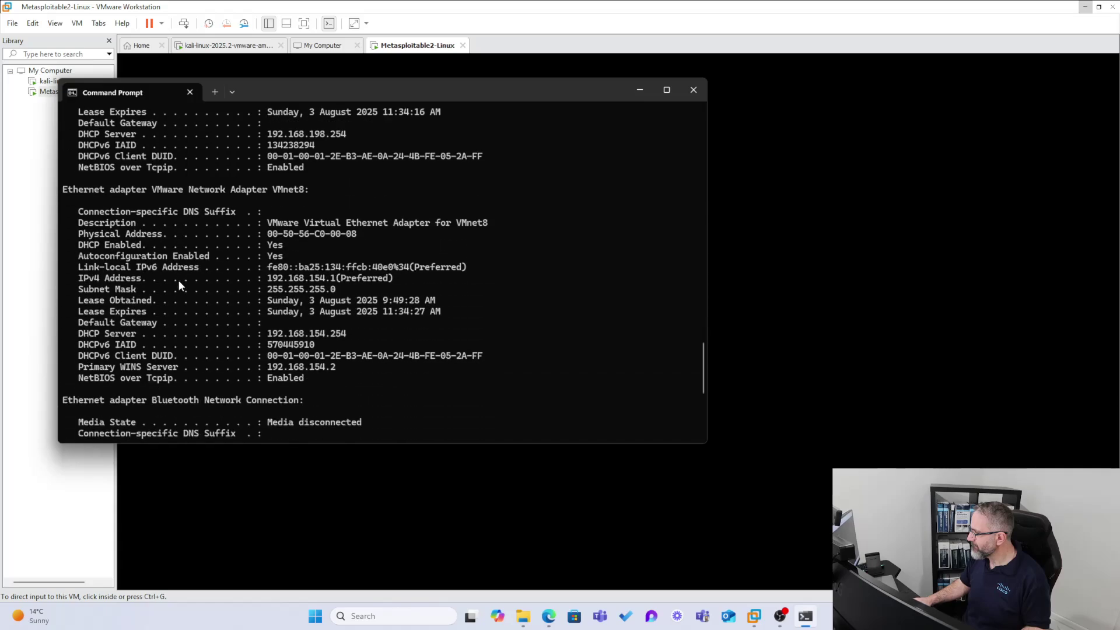
{"action": "scroll", "coordinate": [178, 279], "scroll_direction": "down", "scroll_amount": 7}
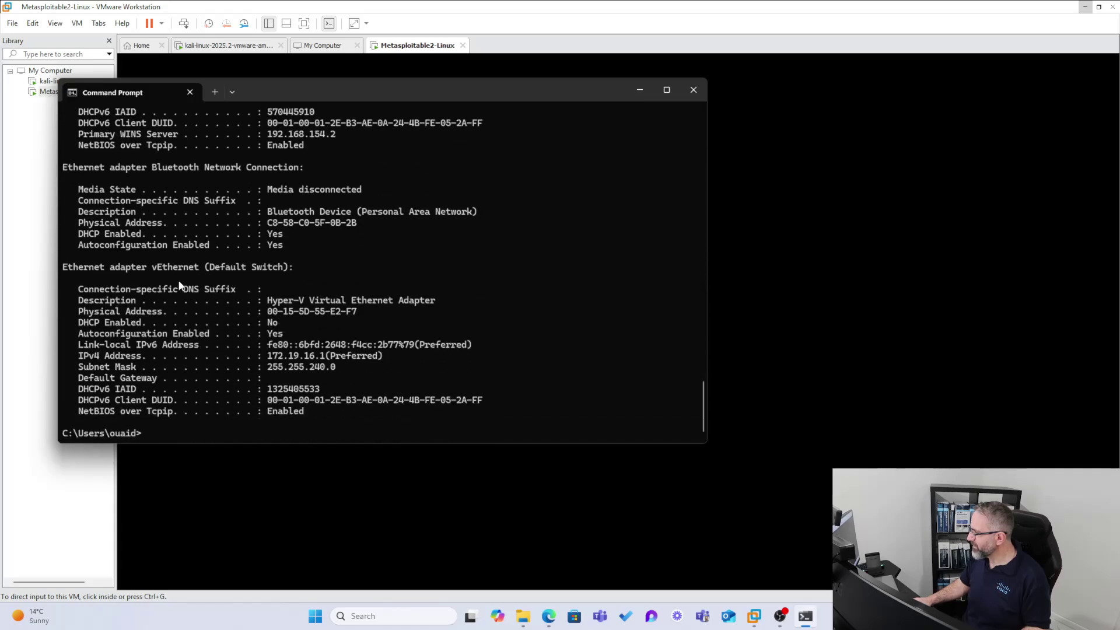
Highlight the NordLynx adapter's description at the start of the output and bring the vEthernet (External) adapter's settings into view.
{"action": "left_click_drag", "start_coordinate": [703, 401], "coordinate": [708, 130]}
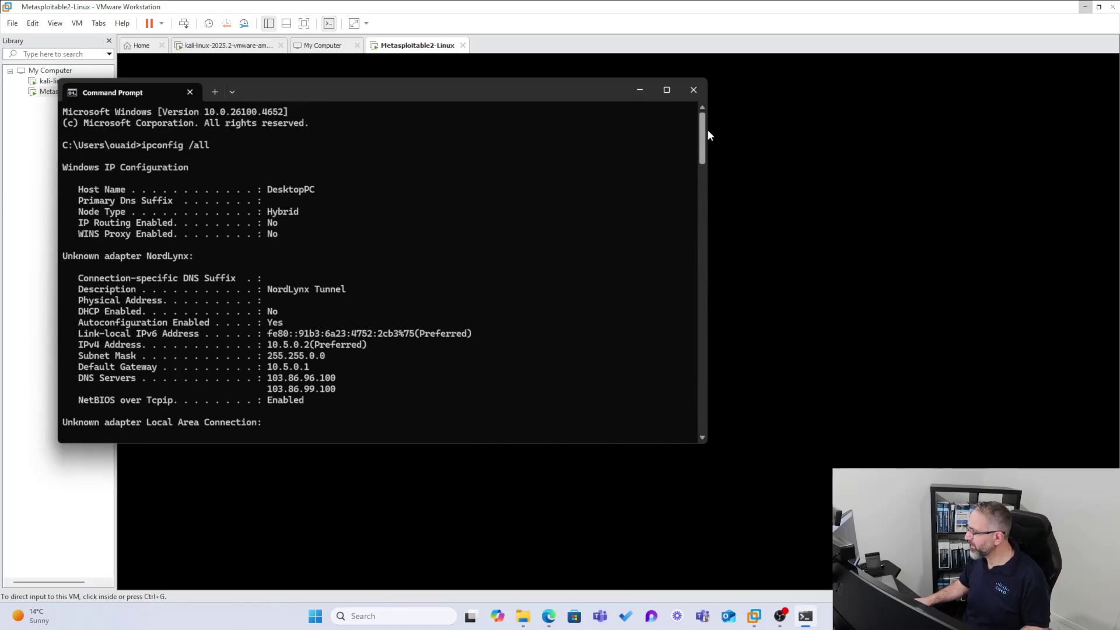
{"action": "left_click_drag", "start_coordinate": [361, 289], "coordinate": [220, 290]}
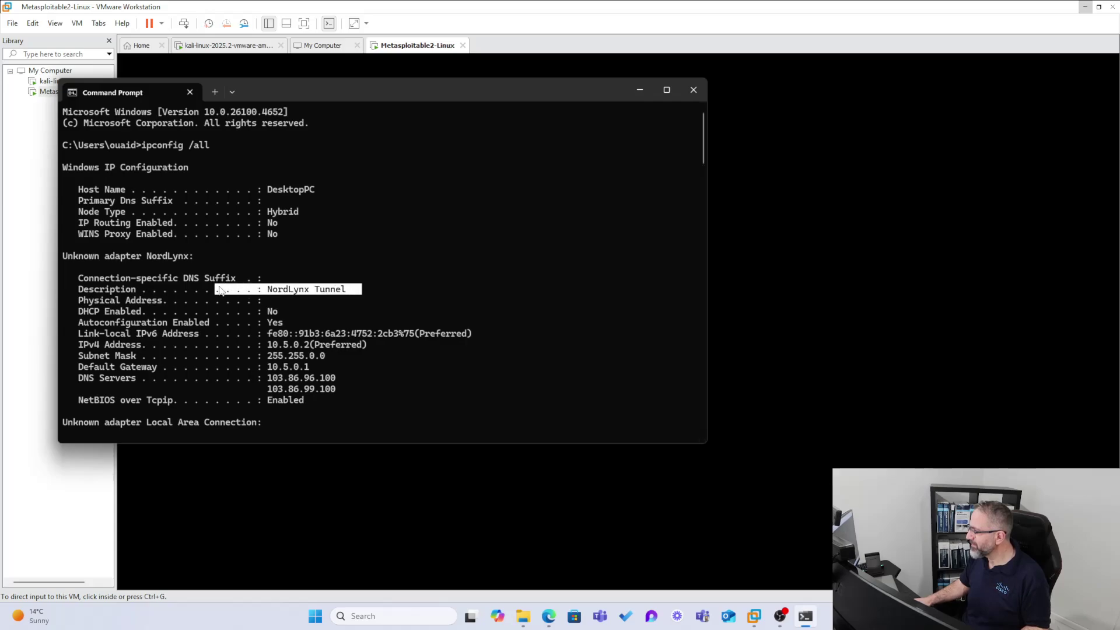
{"action": "scroll", "coordinate": [215, 303], "scroll_direction": "down", "scroll_amount": 6}
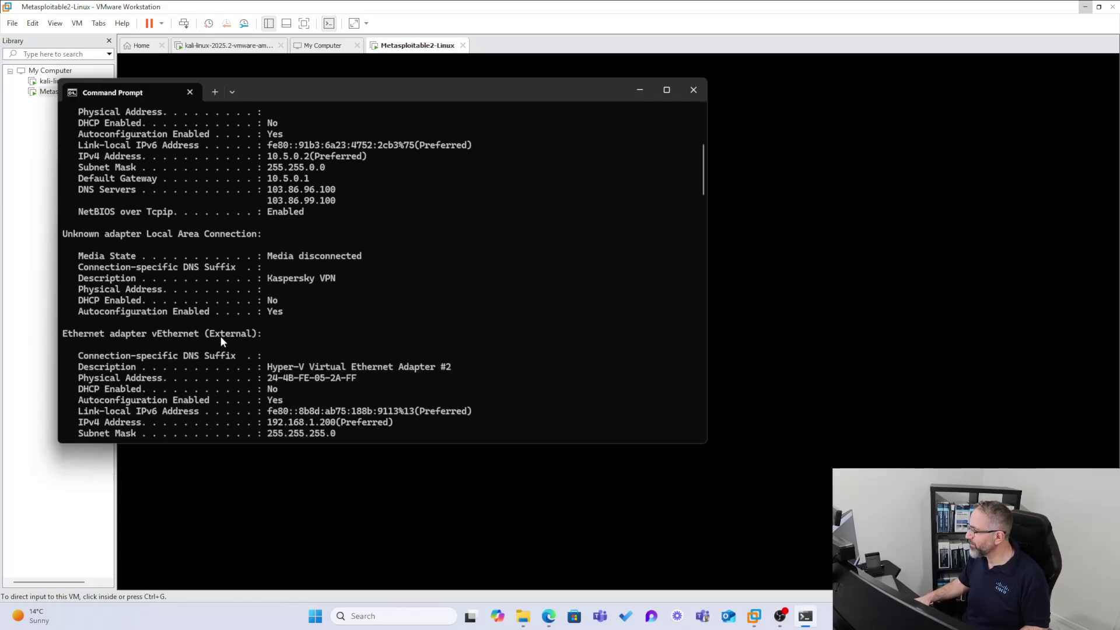
{"action": "scroll", "coordinate": [216, 344], "scroll_direction": "down", "scroll_amount": 2}
{"action": "scroll", "coordinate": [230, 347], "scroll_direction": "down", "scroll_amount": 1}
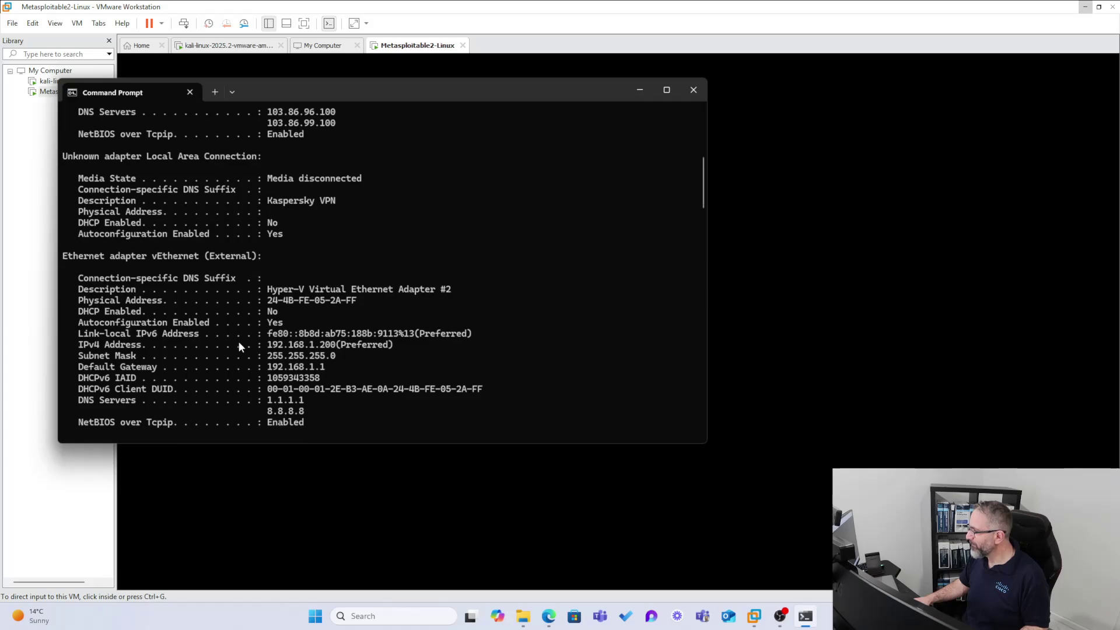
Highlight the vEthernet (External) adapter's IPv4 address line and review the remaining adapters through the end of the ipconfig listing.
{"action": "left_click_drag", "start_coordinate": [398, 344], "coordinate": [77, 346]}
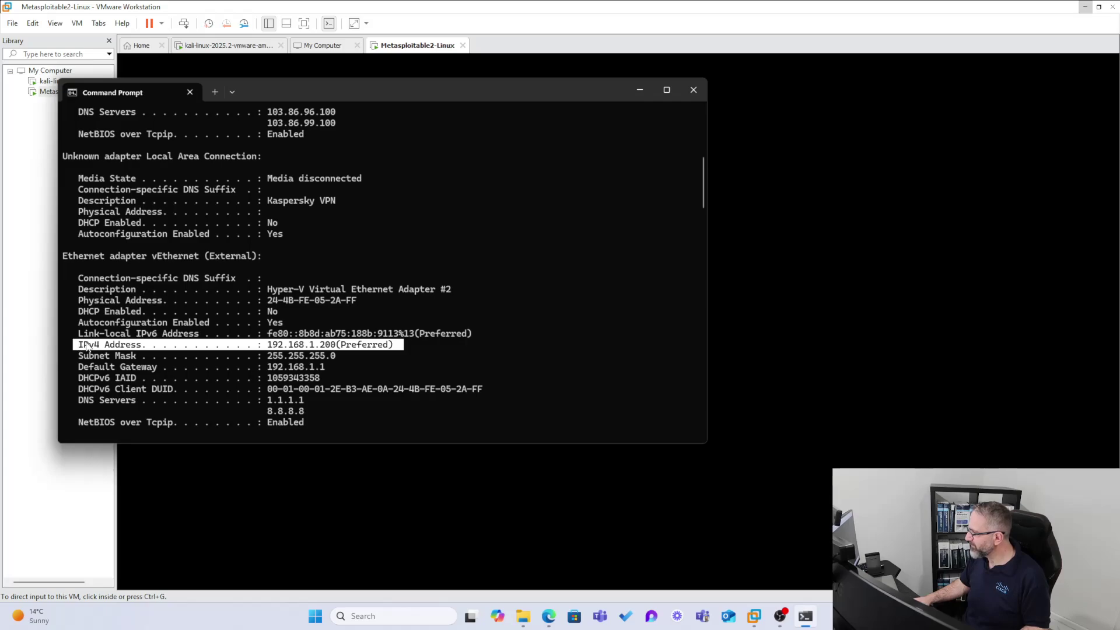
{"action": "scroll", "coordinate": [93, 344], "scroll_direction": "down", "scroll_amount": 9}
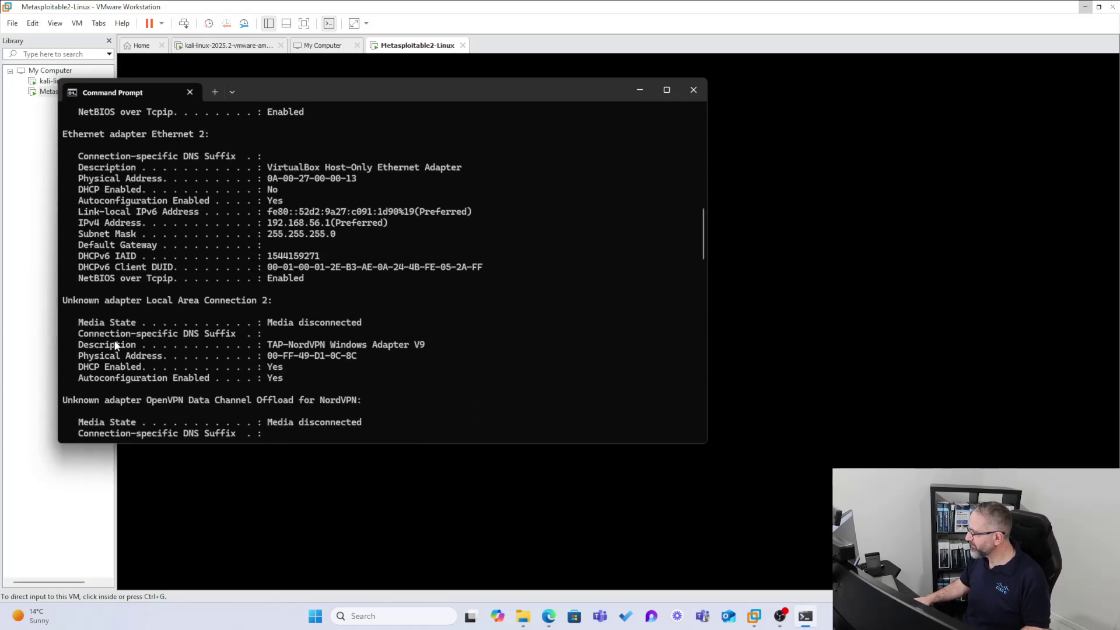
{"action": "scroll", "coordinate": [115, 344], "scroll_direction": "down", "scroll_amount": 9}
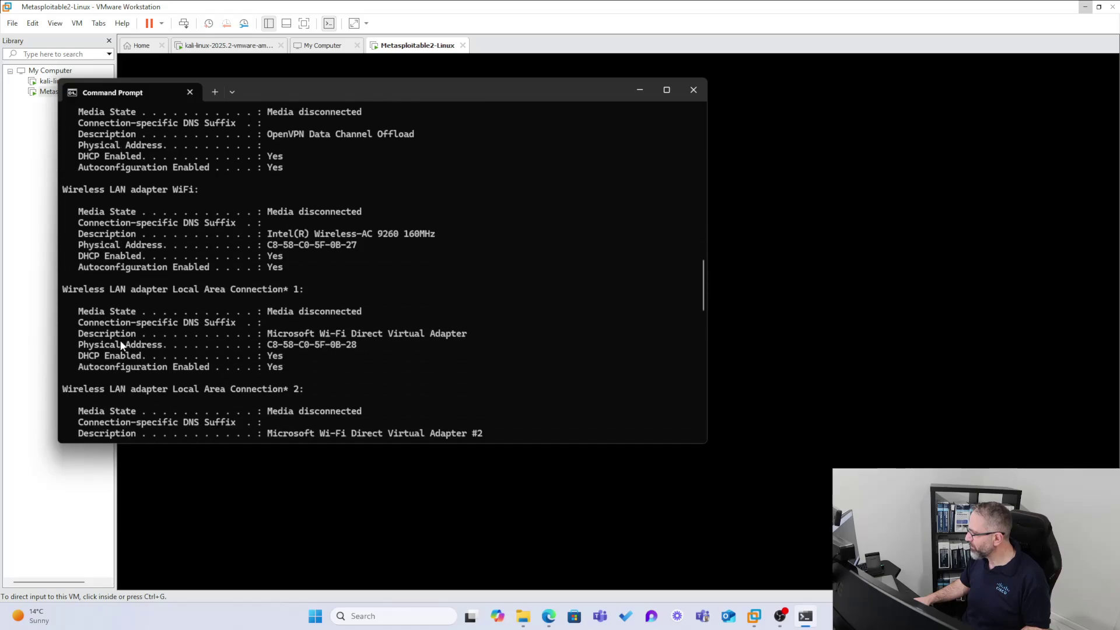
{"action": "scroll", "coordinate": [126, 347], "scroll_direction": "down", "scroll_amount": 5}
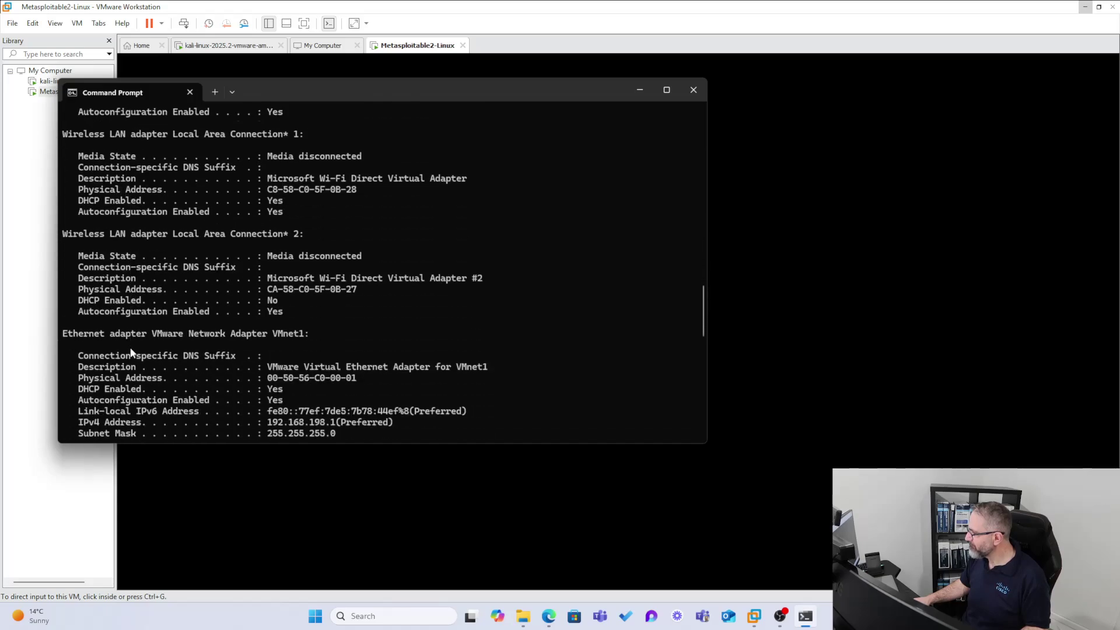
{"action": "scroll", "coordinate": [702, 327], "scroll_direction": "down", "scroll_amount": 5}
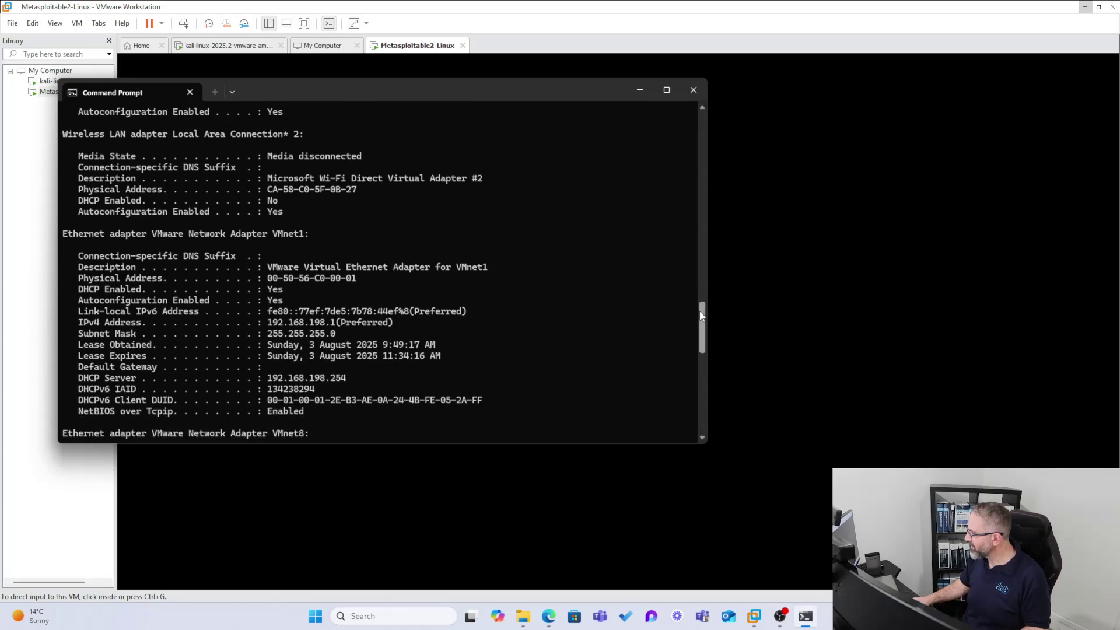
{"action": "left_click_drag", "start_coordinate": [701, 328], "coordinate": [710, 398]}
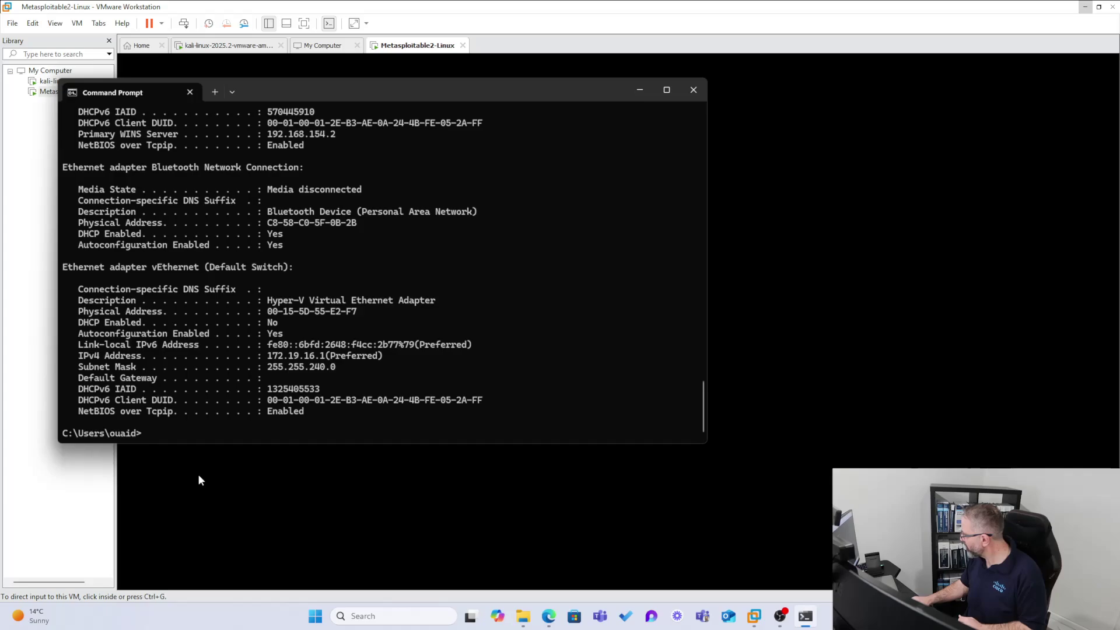
Switch to Windows Settings on the host and open the Ethernet connection's details under Network & internet.
{"action": "left_click", "coordinate": [270, 487]}
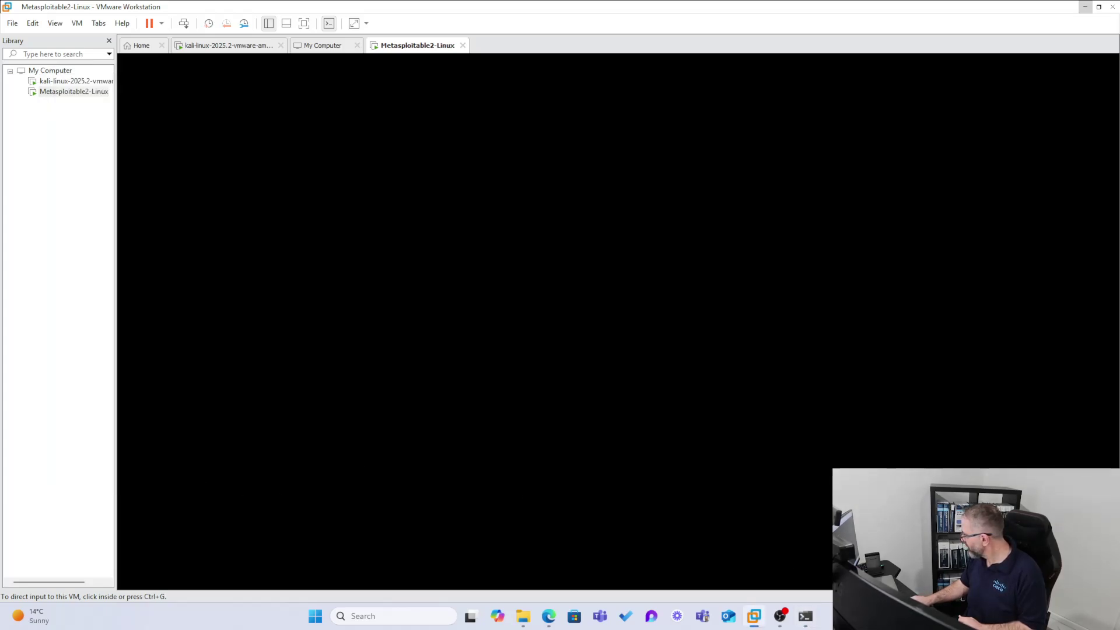
{"action": "key", "text": "ctrl+alt"}
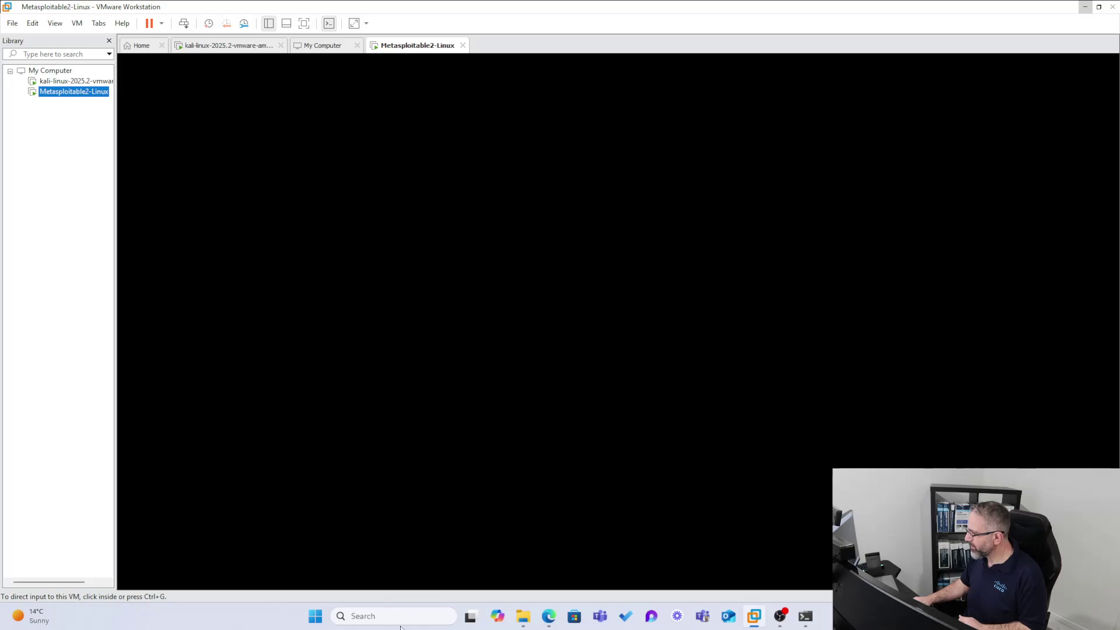
{"action": "left_click", "coordinate": [400, 625]}
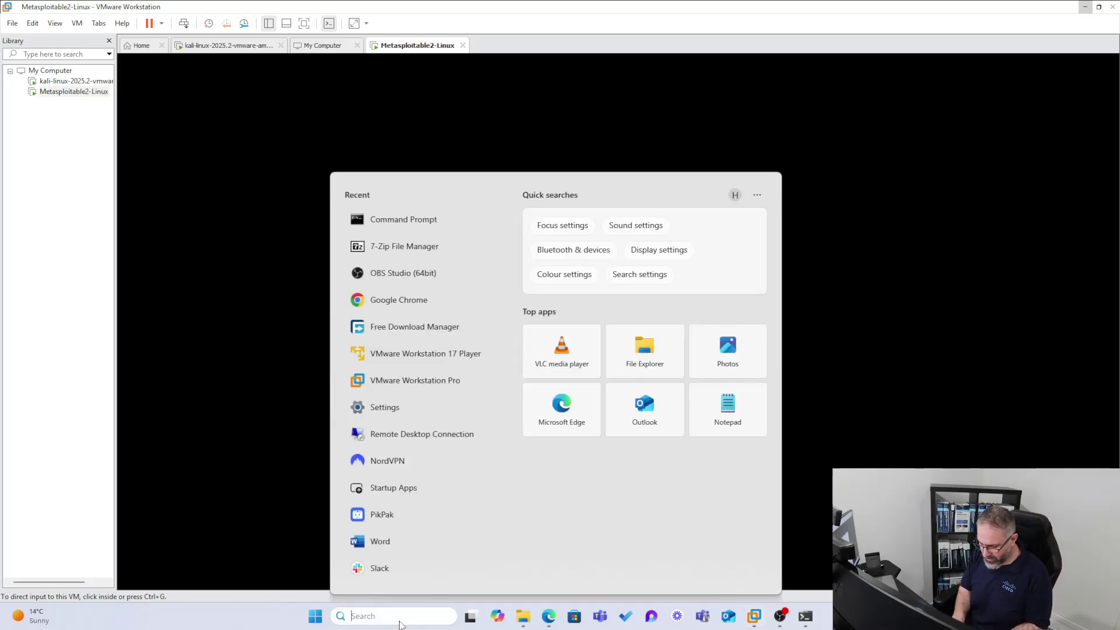
{"action": "type", "text": "set"}
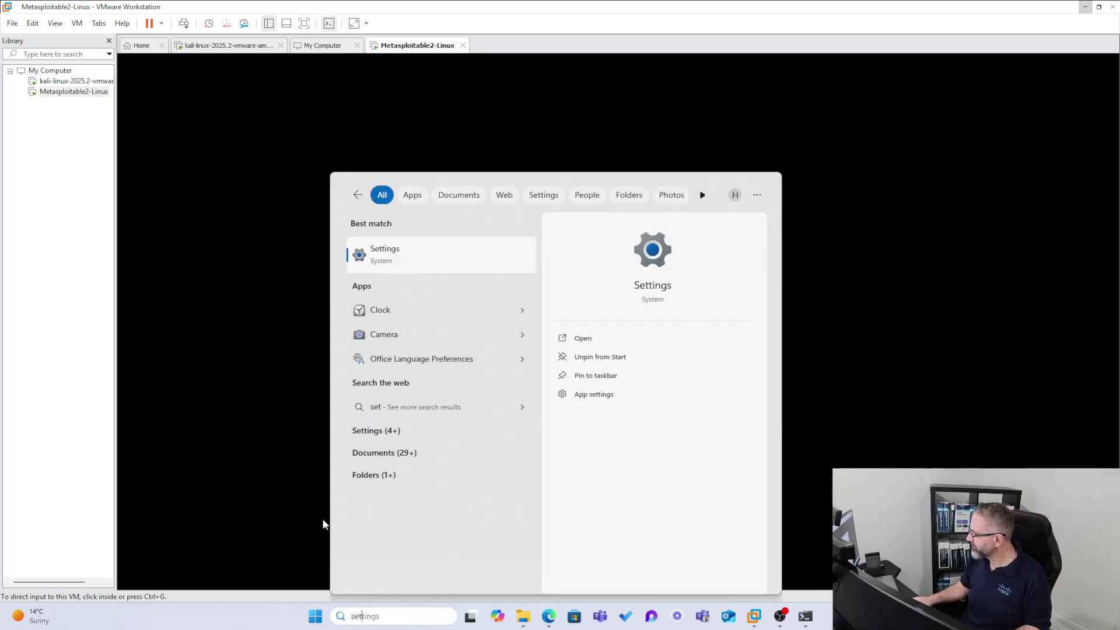
{"action": "left_click", "coordinate": [370, 240]}
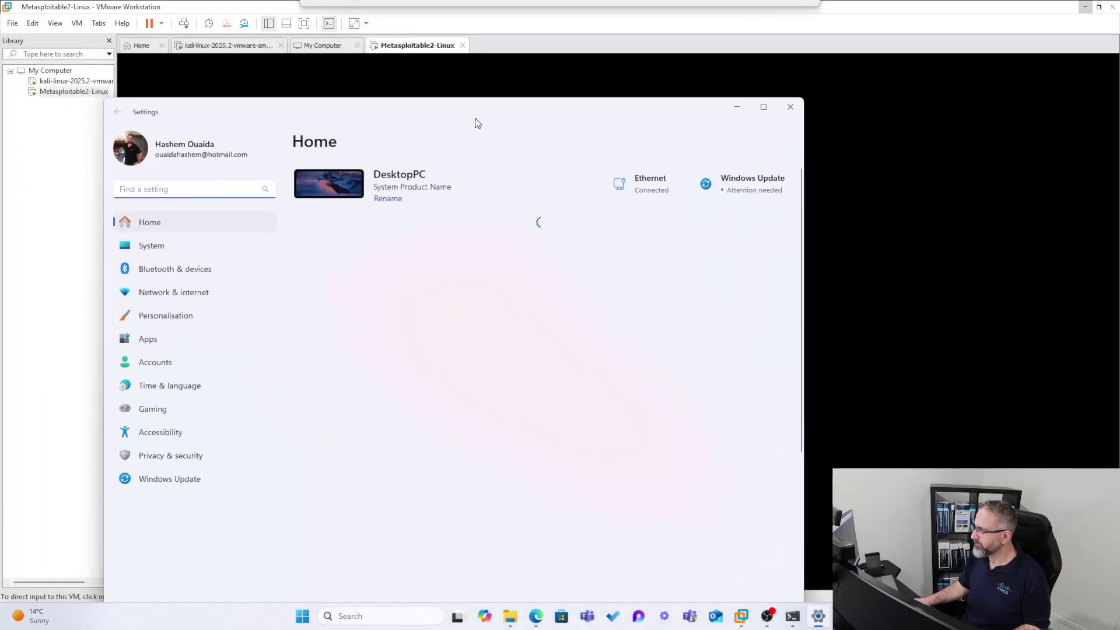
{"action": "left_click_drag", "start_coordinate": [475, 118], "coordinate": [488, 56]}
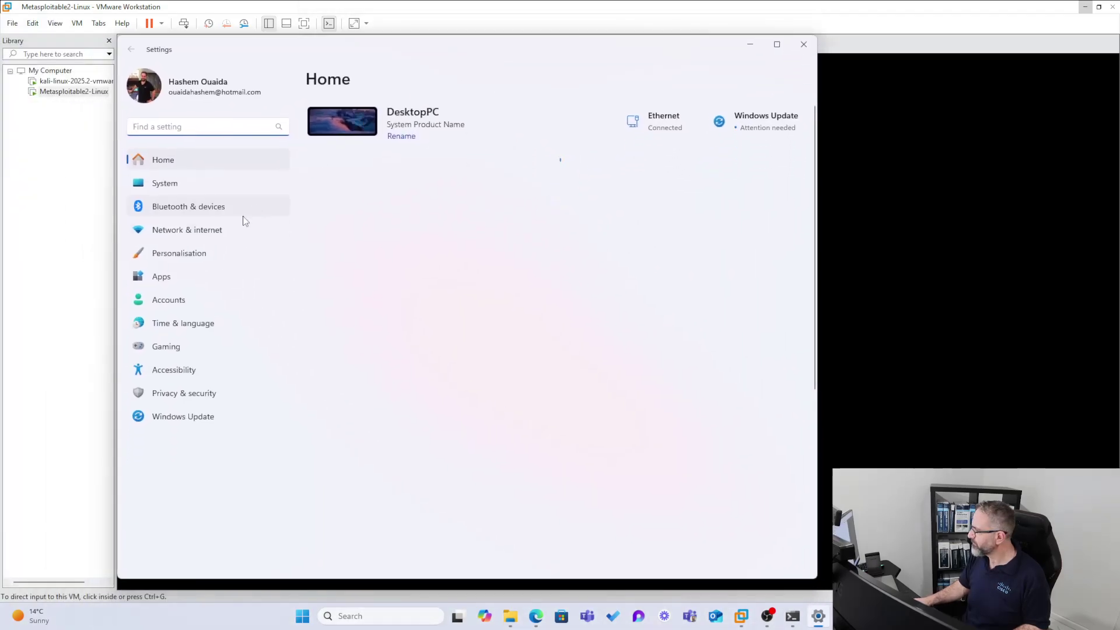
{"action": "left_click", "coordinate": [164, 232]}
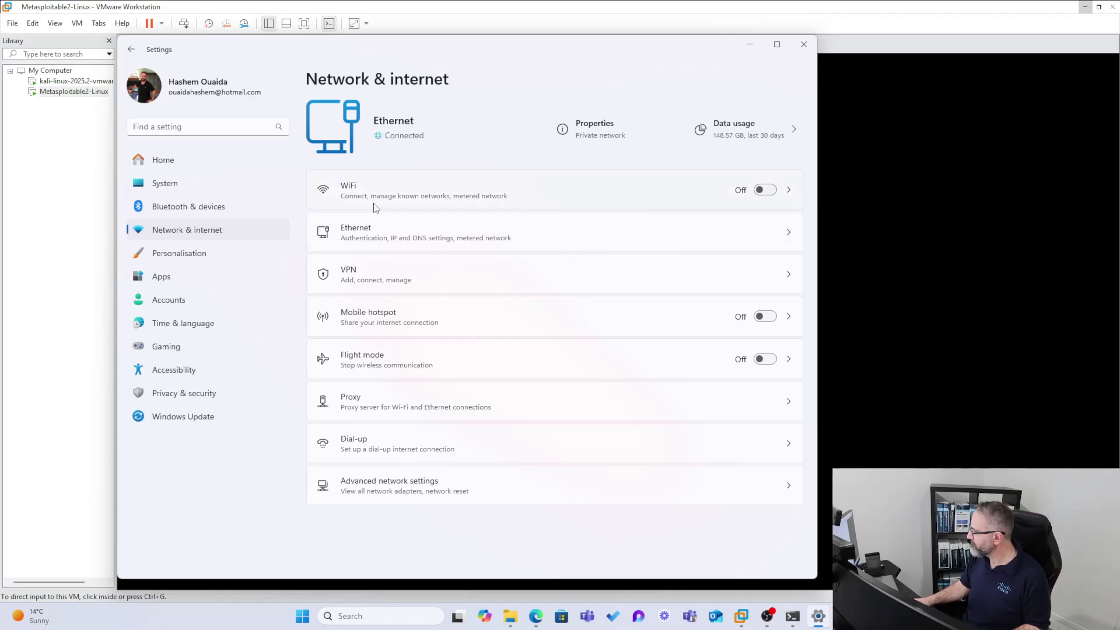
{"action": "left_click", "coordinate": [362, 240]}
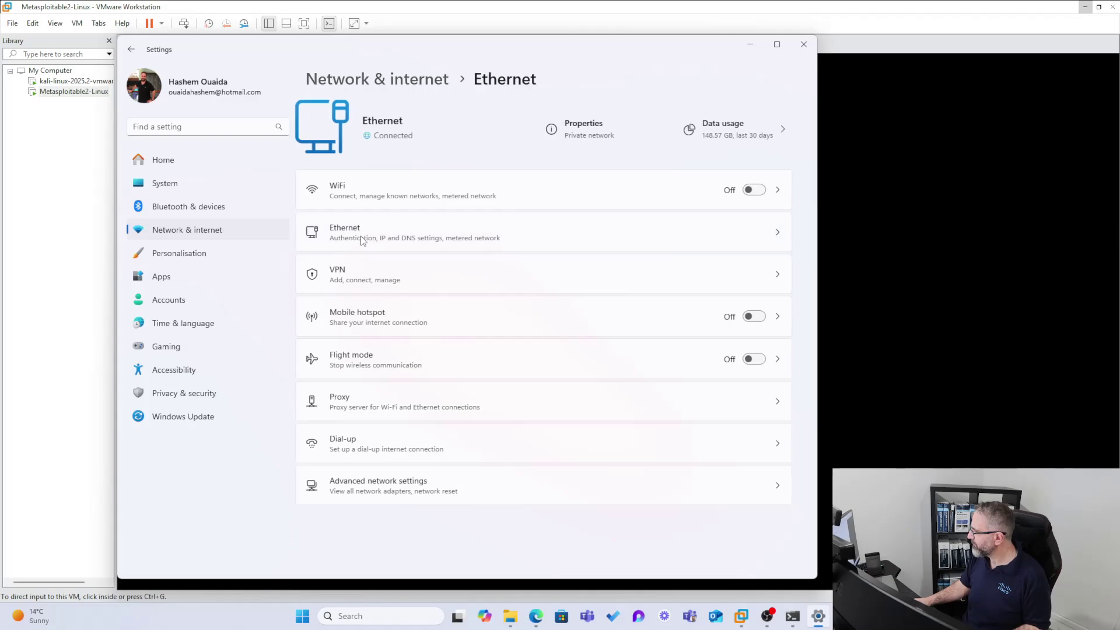
Highlight the Ethernet connection's IPv4 address, gateway and the address's network portion, and move the Settings window out of the way.
{"action": "left_click_drag", "start_coordinate": [521, 269], "coordinate": [442, 264]}
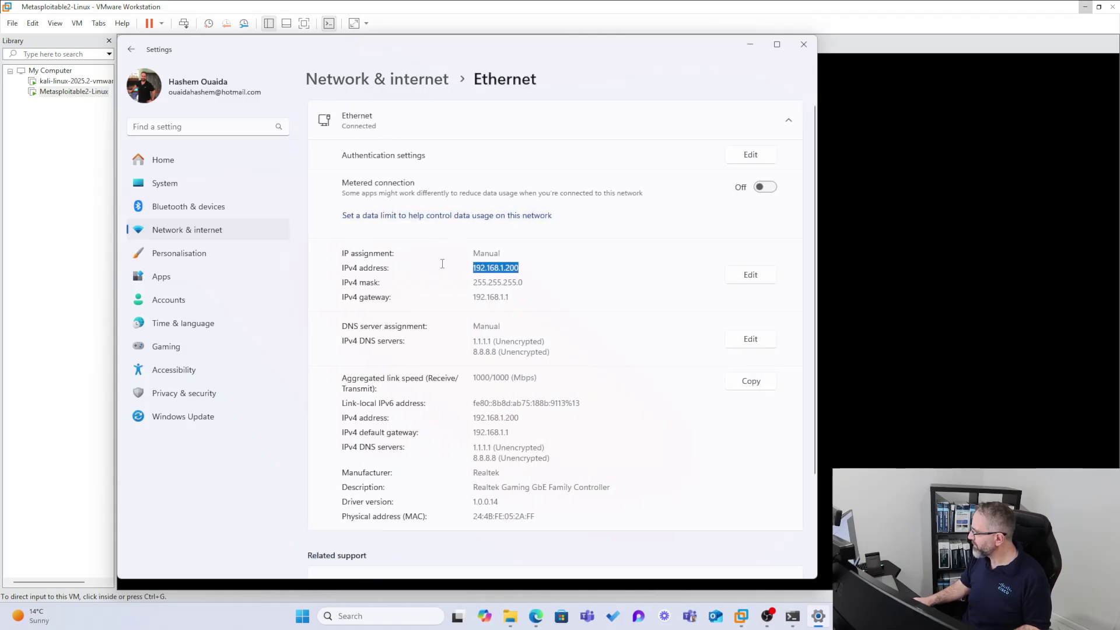
{"action": "left_click_drag", "start_coordinate": [511, 298], "coordinate": [332, 238]}
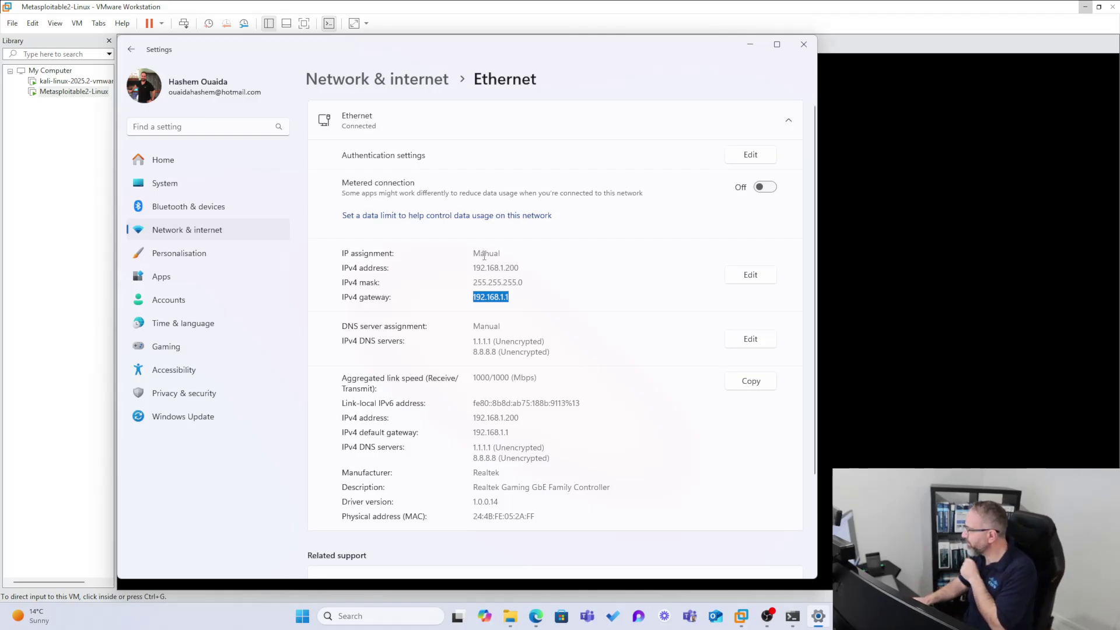
{"action": "left_click_drag", "start_coordinate": [519, 268], "coordinate": [462, 267]}
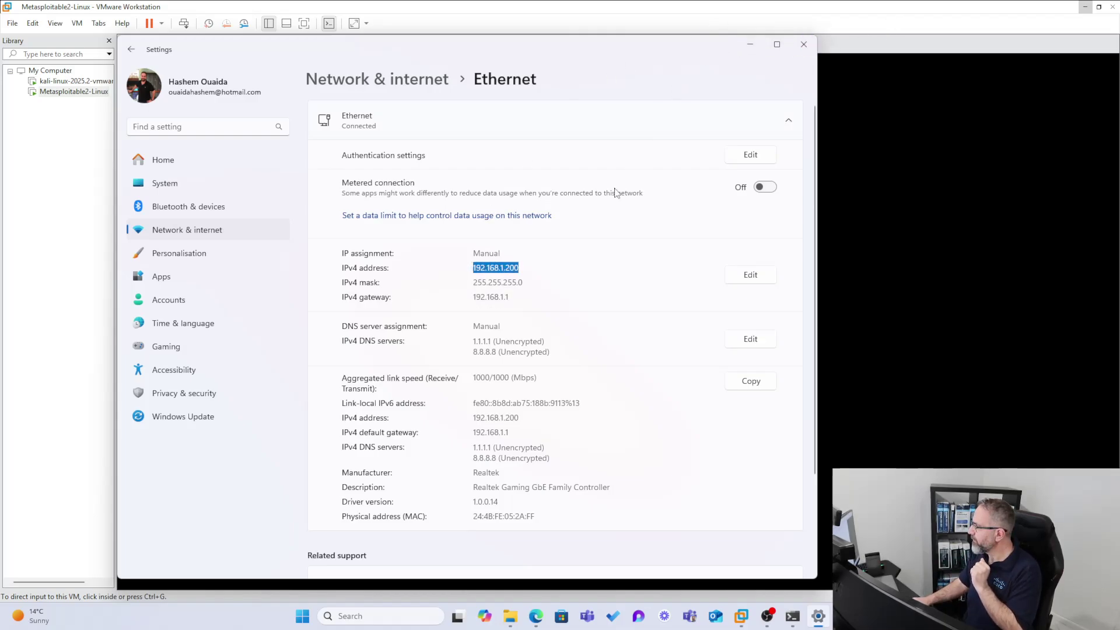
{"action": "left_click", "coordinate": [506, 256]}
{"action": "left_click_drag", "start_coordinate": [506, 267], "coordinate": [457, 268]}
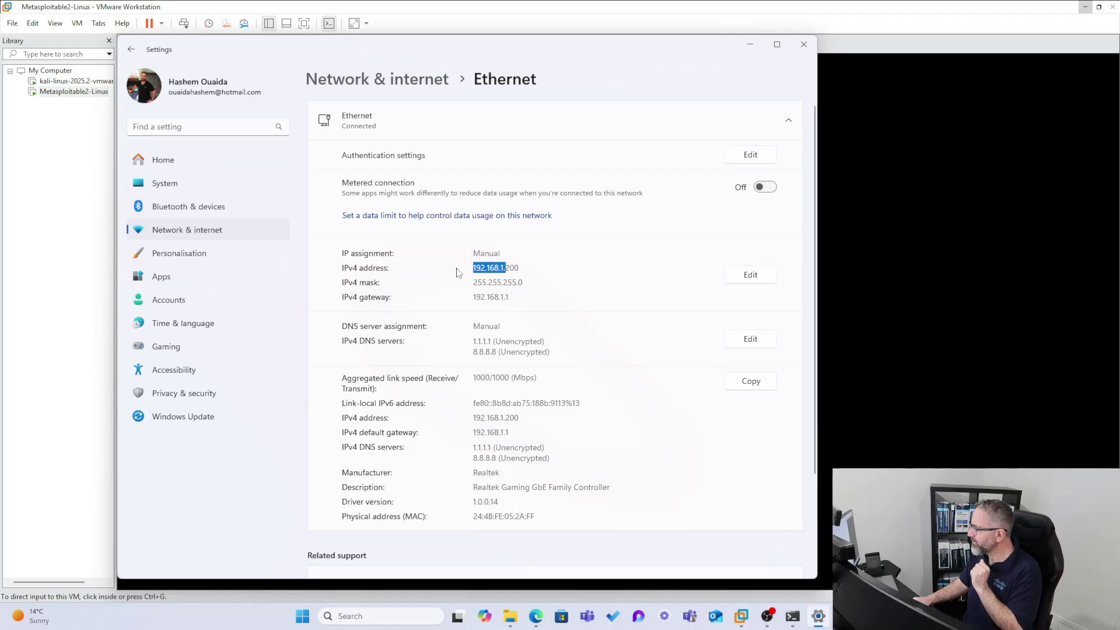
{"action": "left_click_drag", "start_coordinate": [600, 36], "coordinate": [600, 26]}
{"action": "left_click_drag", "start_coordinate": [482, 34], "coordinate": [0, 96]}
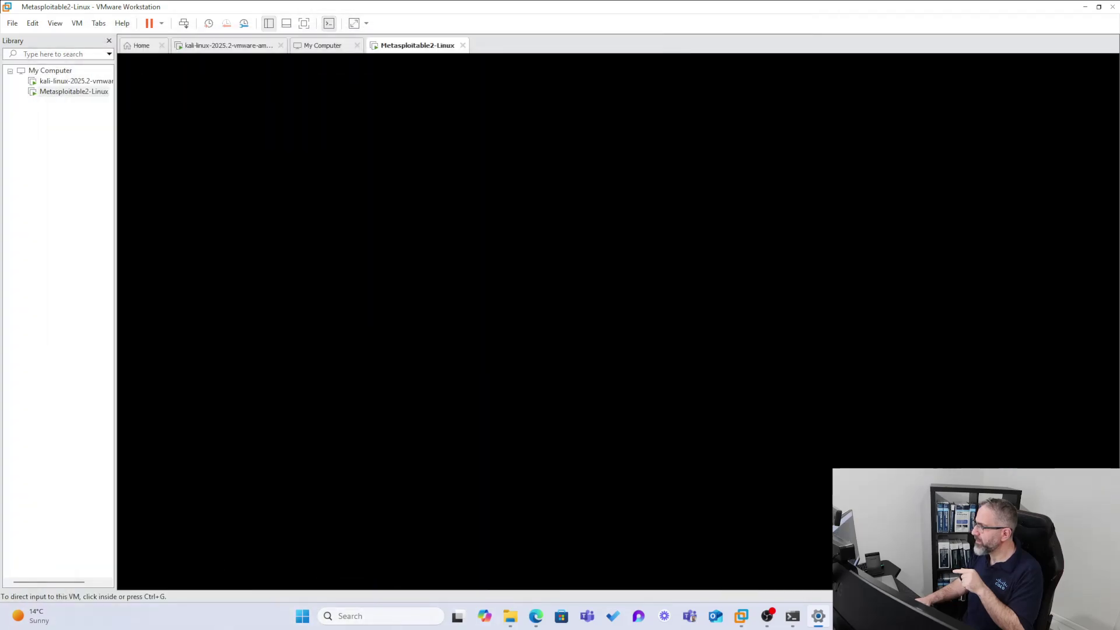
Switch to the Kali Linux VM in VMware Workstation and unlock its session with the account password.
{"action": "left_click", "coordinate": [77, 81]}
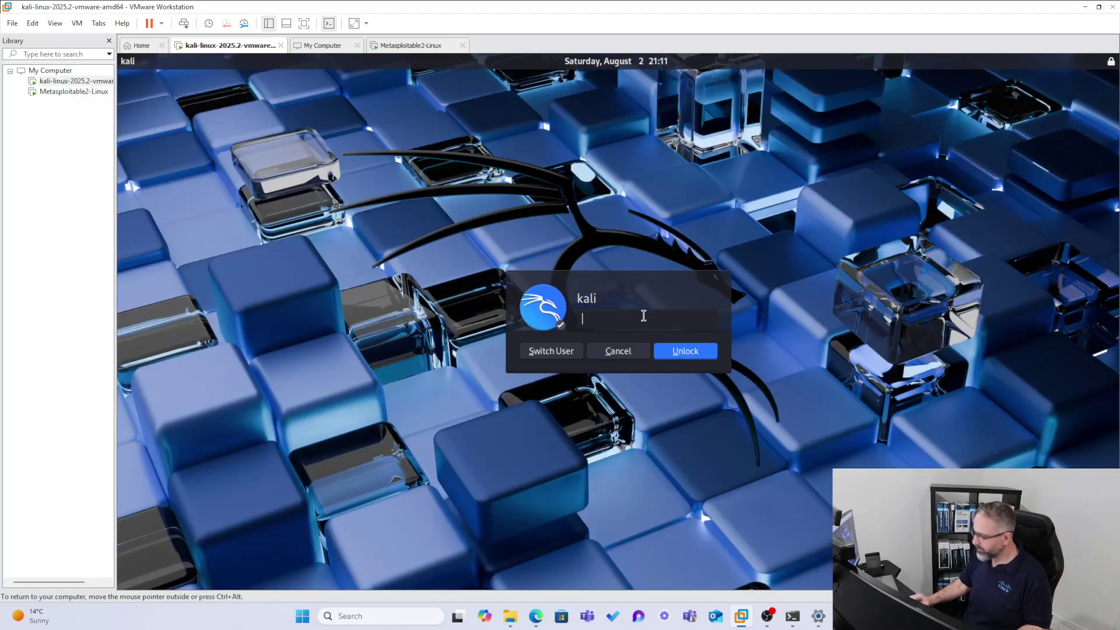
{"action": "type", "text": "k"}
{"action": "key", "text": "Return"}
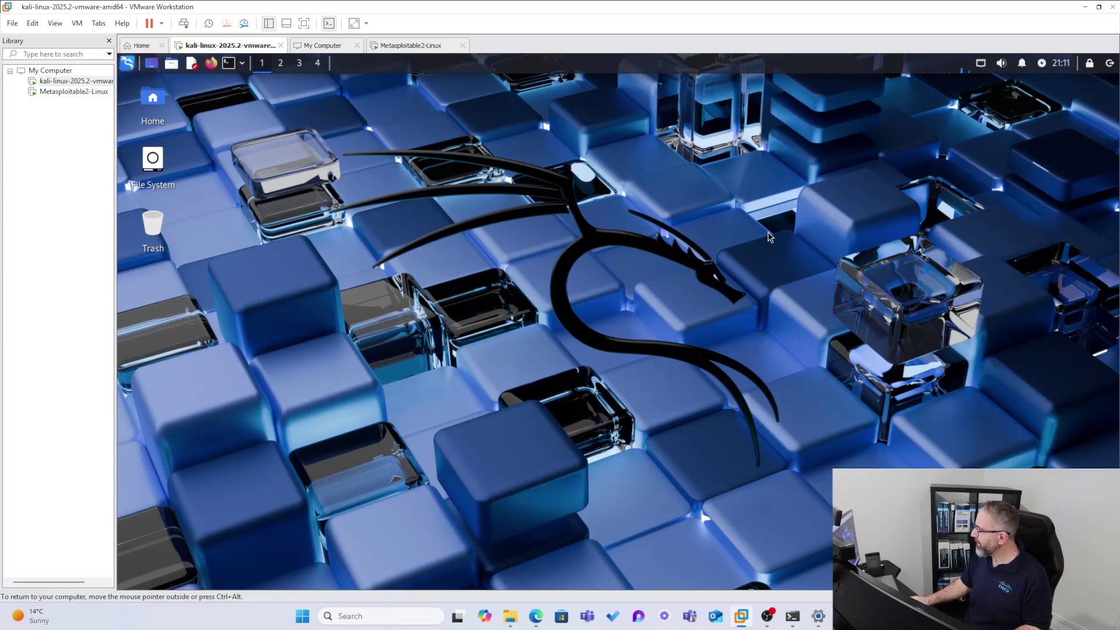
Reconnect Kali's Wired connection 1 Ethernet network, and repeat the reconnection once.
{"action": "left_click", "coordinate": [980, 65]}
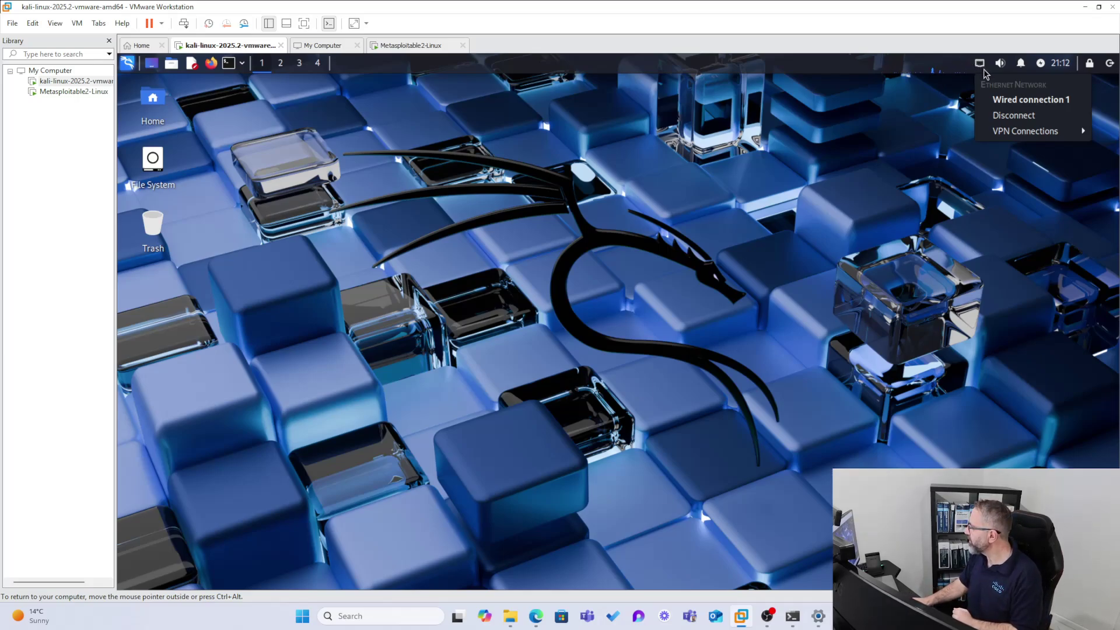
{"action": "left_click", "coordinate": [1001, 101]}
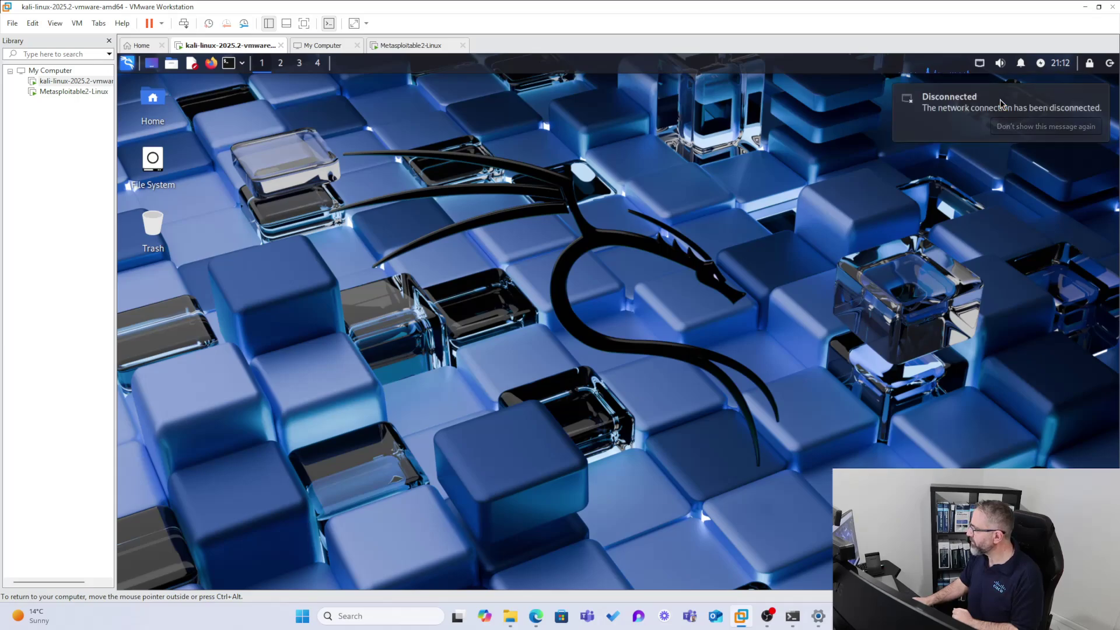
{"action": "left_click", "coordinate": [979, 64]}
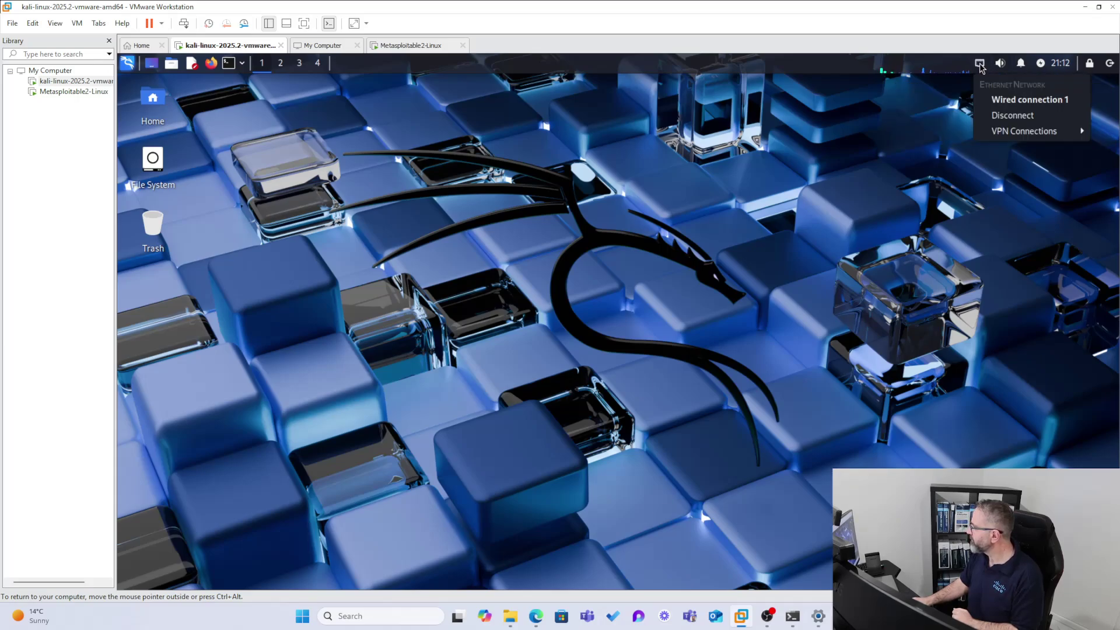
{"action": "left_click", "coordinate": [980, 66]}
{"action": "left_click", "coordinate": [981, 65]}
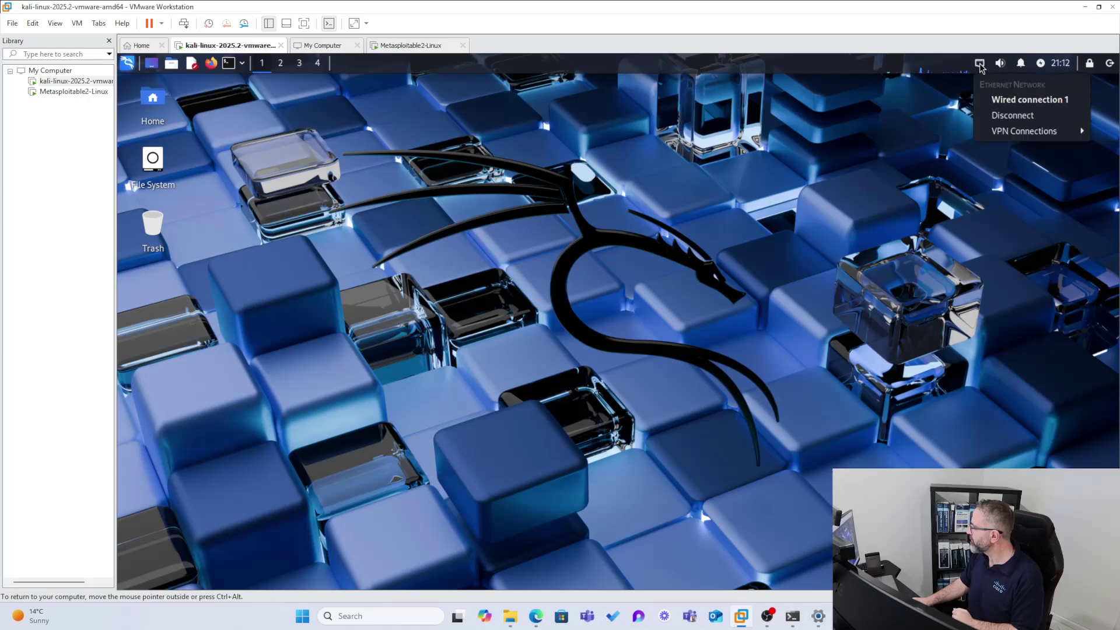
{"action": "left_click", "coordinate": [1002, 102]}
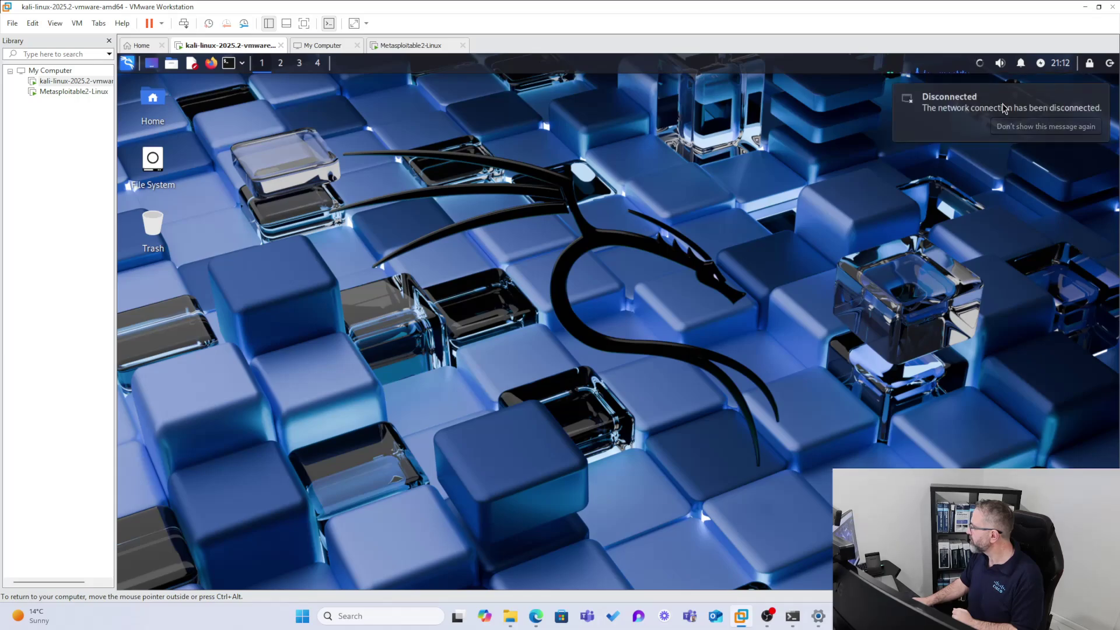
Open Kali's network connections editor and display the IPv4 settings of Wired connection 1.
{"action": "left_click", "coordinate": [979, 64]}
{"action": "left_click", "coordinate": [979, 65]}
{"action": "right_click", "coordinate": [979, 64]}
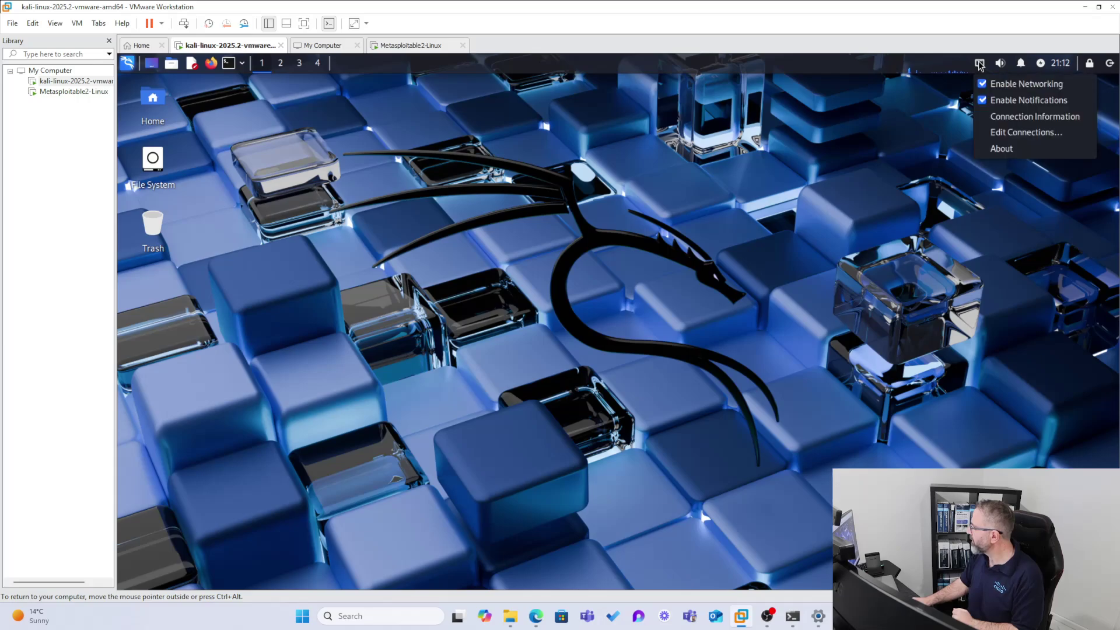
{"action": "left_click", "coordinate": [1010, 133]}
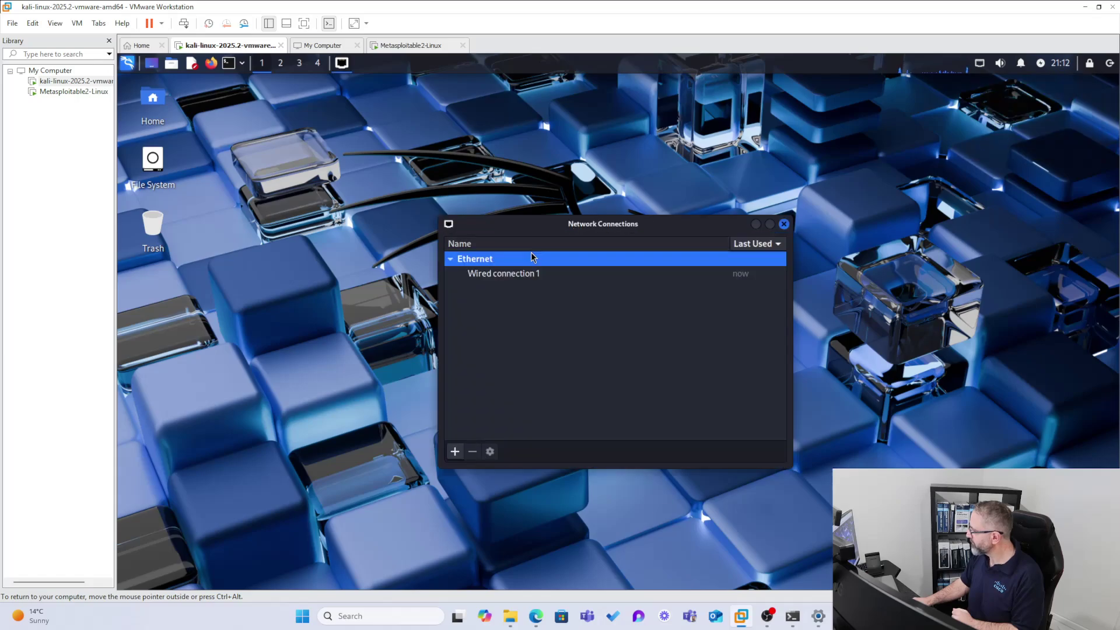
{"action": "left_click", "coordinate": [488, 274]}
{"action": "left_click_drag", "start_coordinate": [526, 227], "coordinate": [512, 161]}
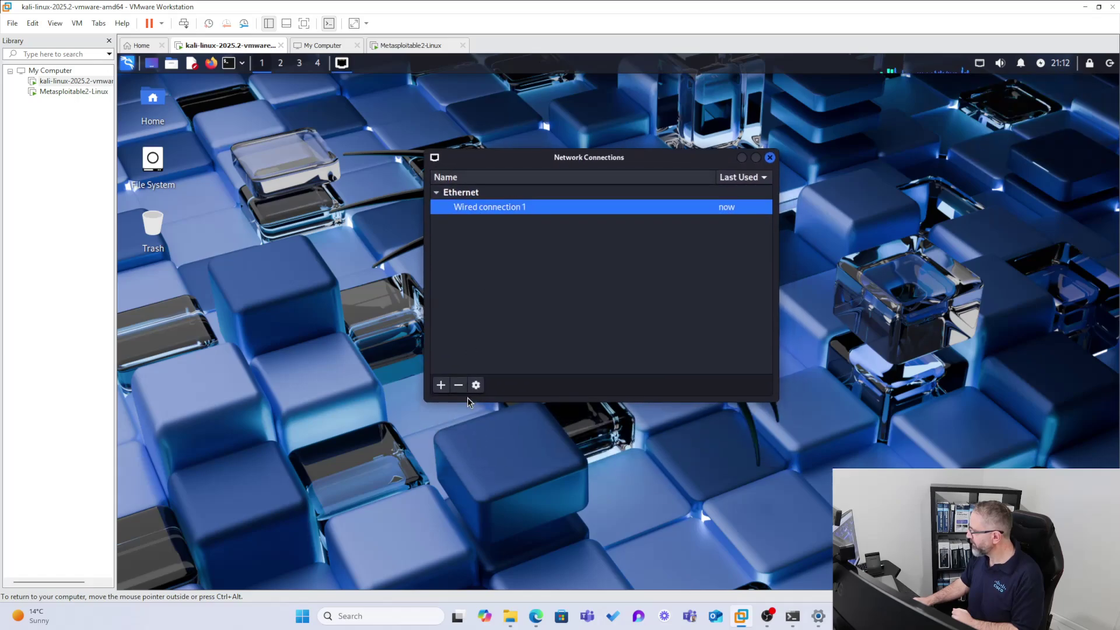
{"action": "left_click", "coordinate": [476, 385]}
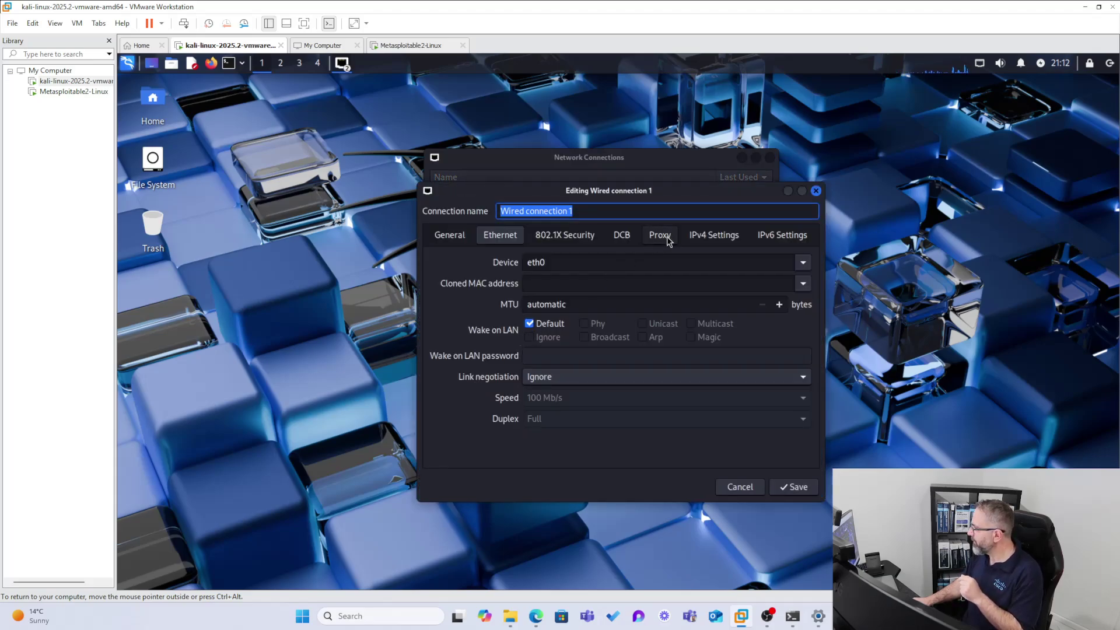
{"action": "left_click", "coordinate": [703, 238]}
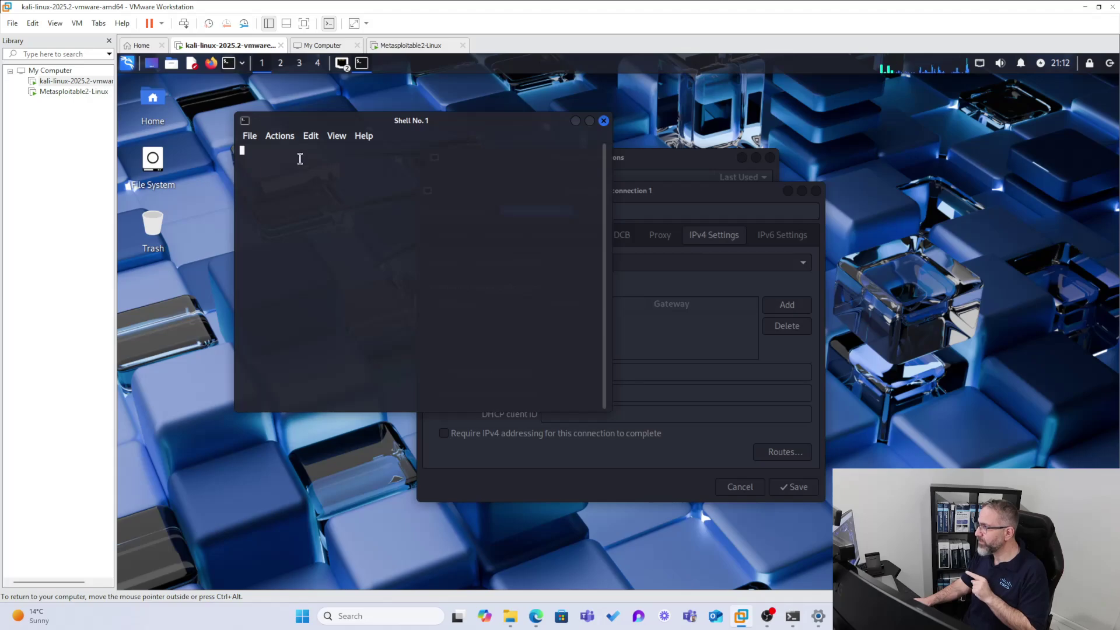
Run ip a in a Kali terminal to list the VM's network interfaces and their addresses.
{"action": "key", "text": "Return"}
{"action": "key", "text": "Return"}
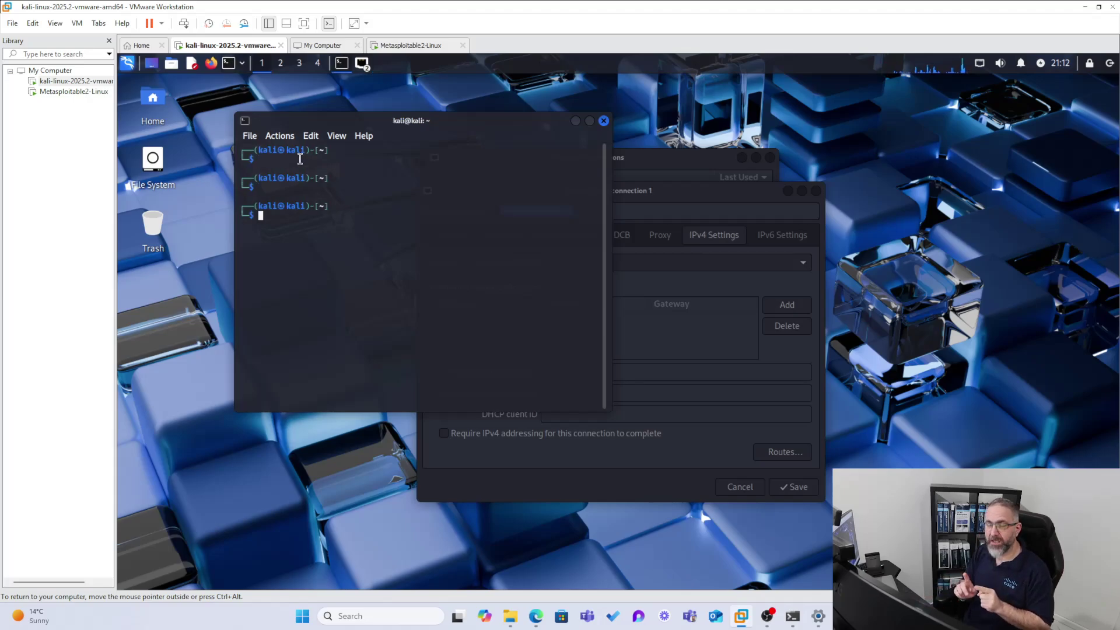
{"action": "type", "text": "ip address"}
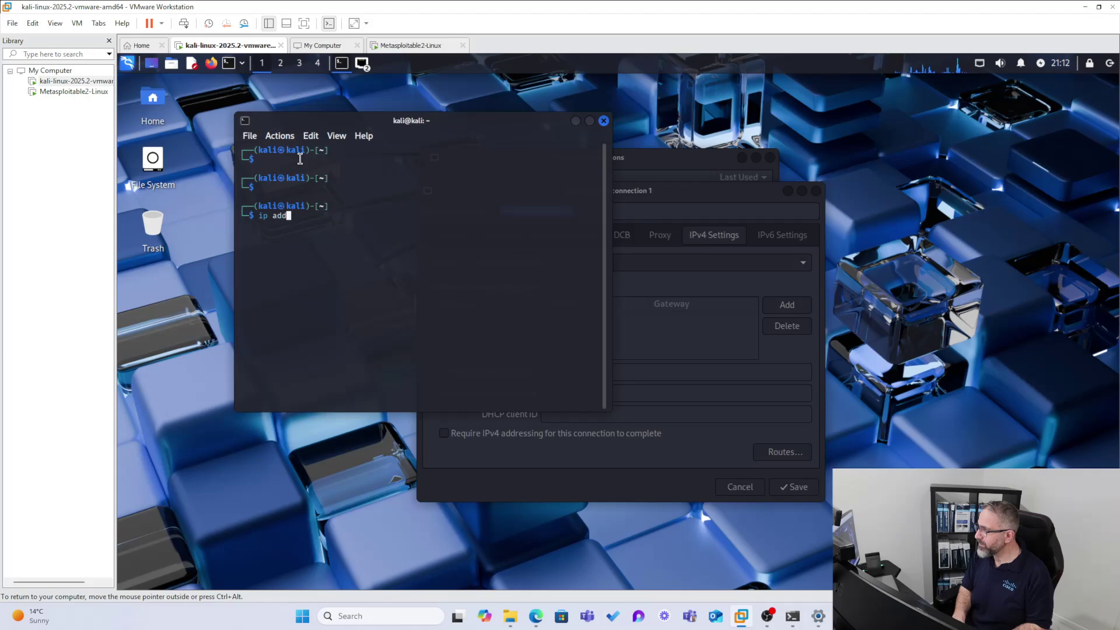
{"action": "key", "text": "BackSpace"}
{"action": "key", "text": "BackSpace"}
{"action": "key", "text": "BackSpace"}
{"action": "key", "text": "BackSpace"}
{"action": "key", "text": "BackSpace"}
{"action": "key", "text": "BackSpace"}
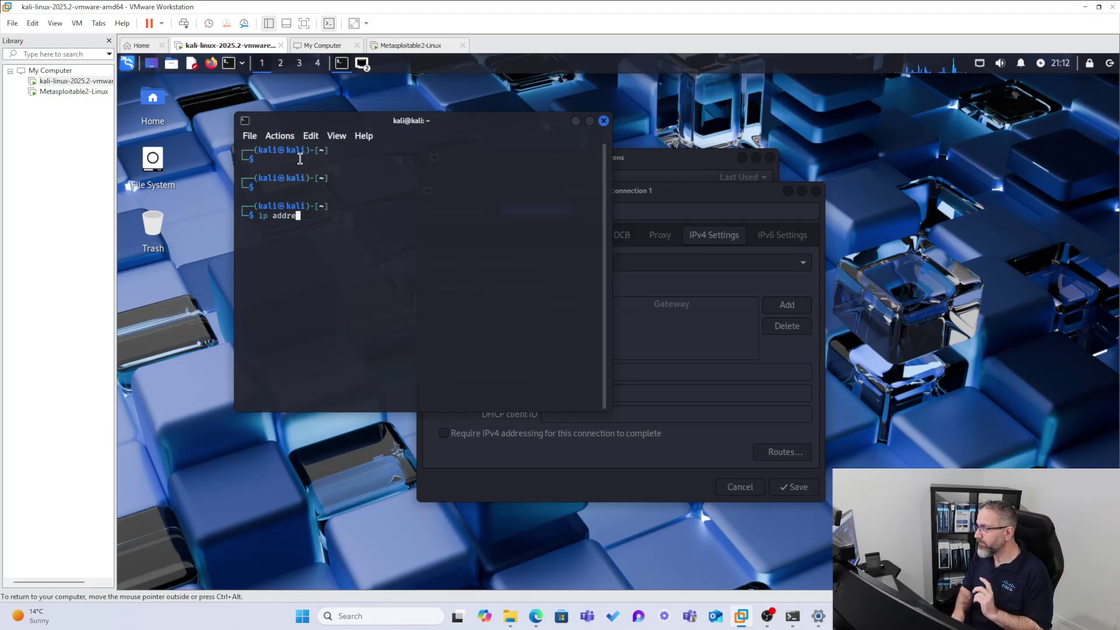
{"action": "key", "text": "Return"}
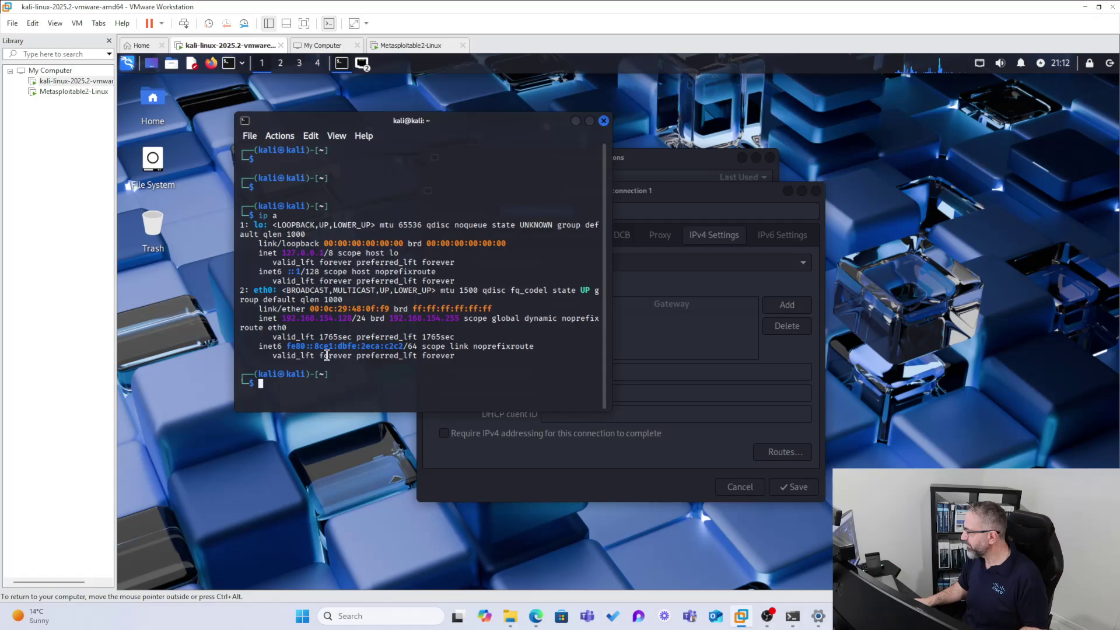
Highlight eth0's IPv4 address in the terminal's ip a output and paste it at the prompt.
{"action": "left_click_drag", "start_coordinate": [353, 319], "coordinate": [281, 315]}
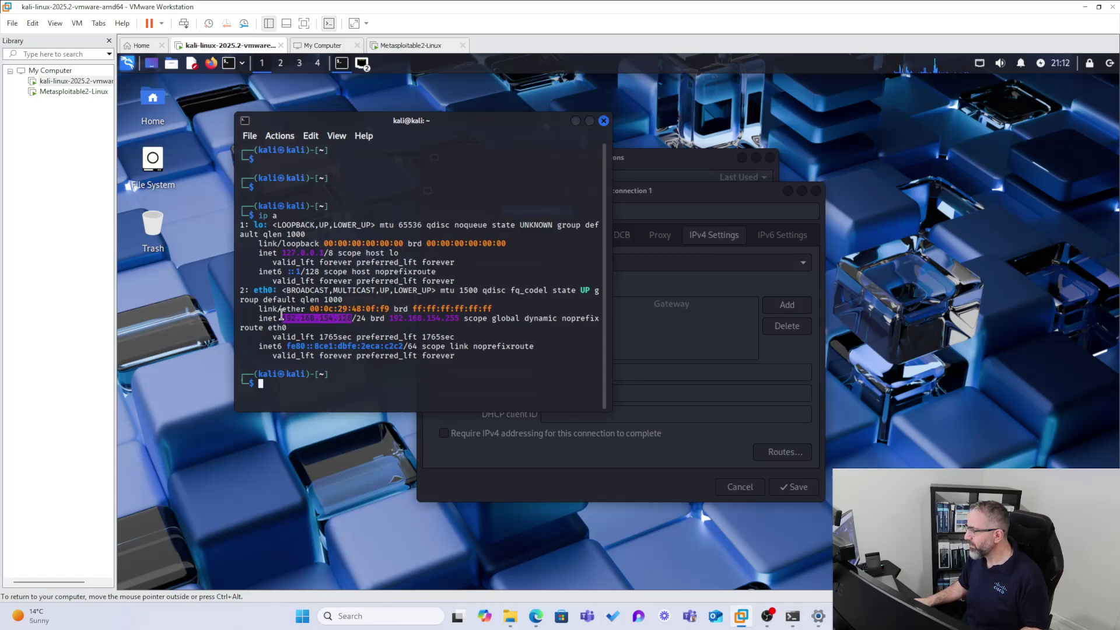
{"action": "left_click", "coordinate": [319, 320]}
{"action": "middle_click", "coordinate": [337, 321]}
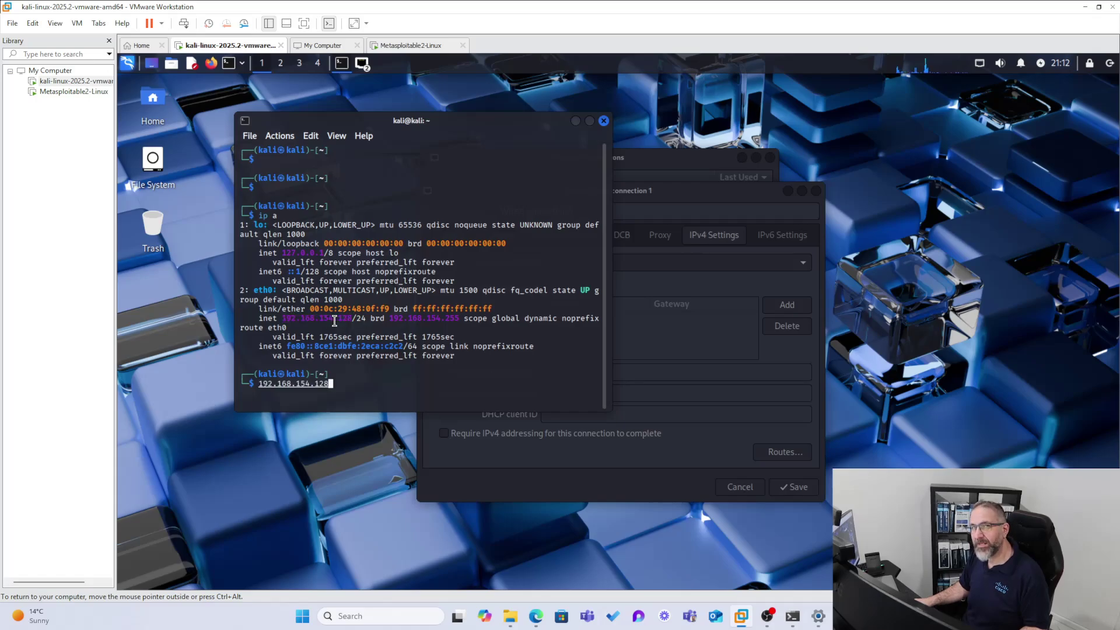
Set the Kali VM's network adapter to Bridged, connected directly to the physical network, and apply the settings.
{"action": "right_click", "coordinate": [44, 82]}
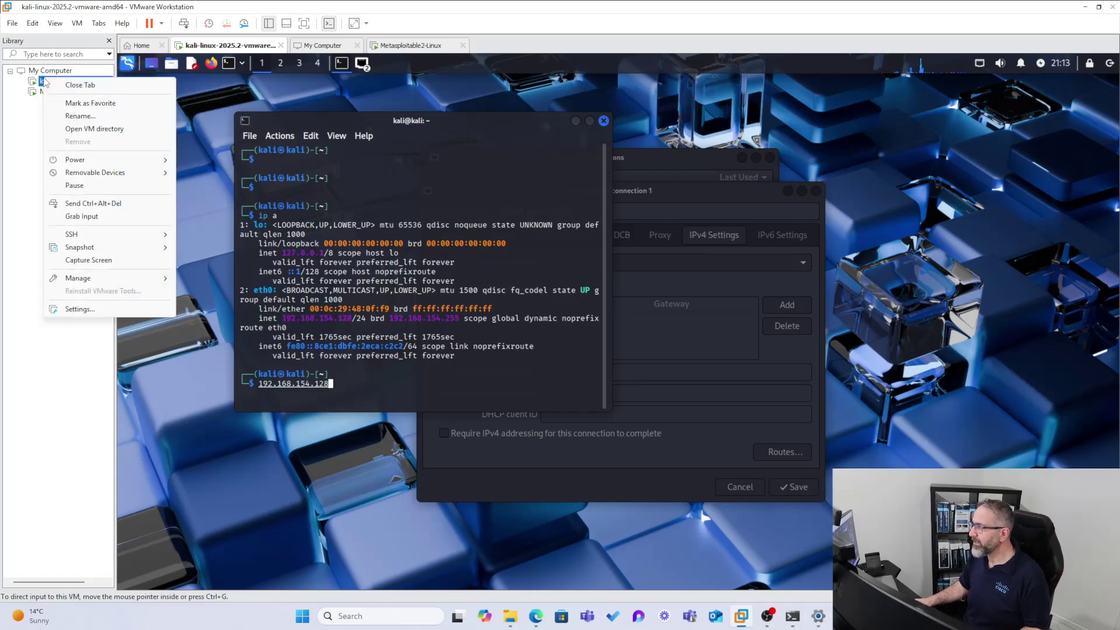
{"action": "right_click", "coordinate": [37, 84]}
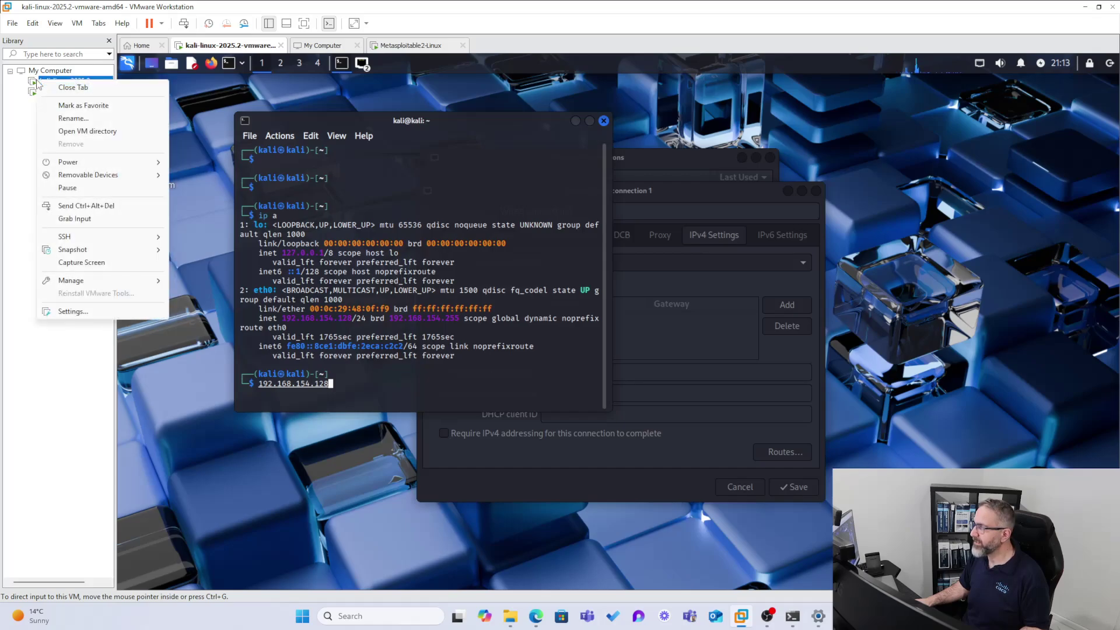
{"action": "left_click", "coordinate": [75, 311]}
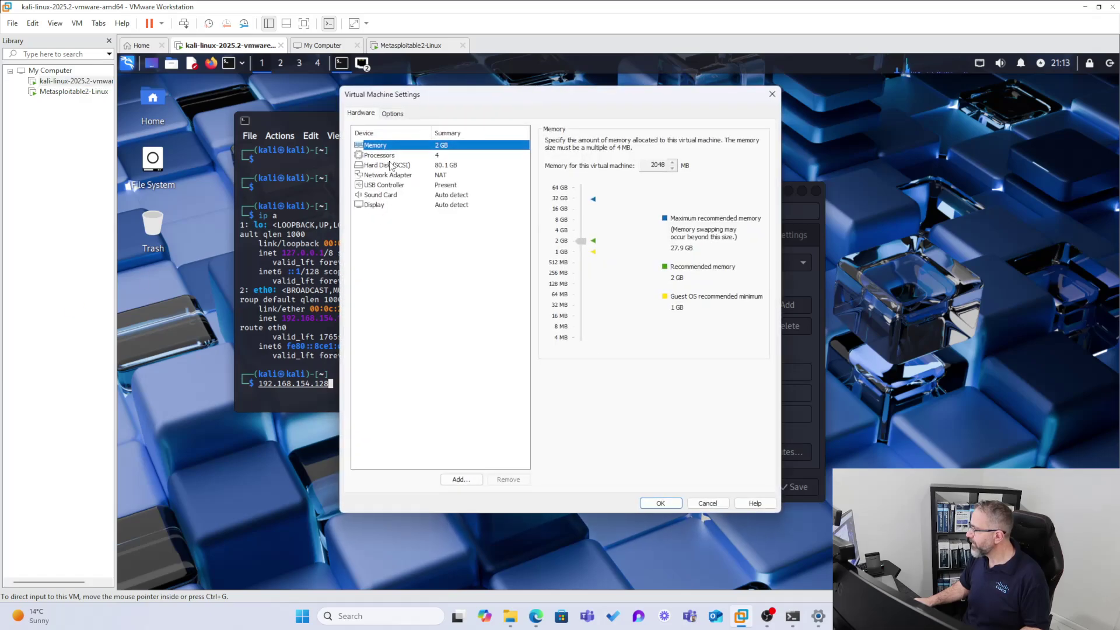
{"action": "left_click", "coordinate": [380, 176]}
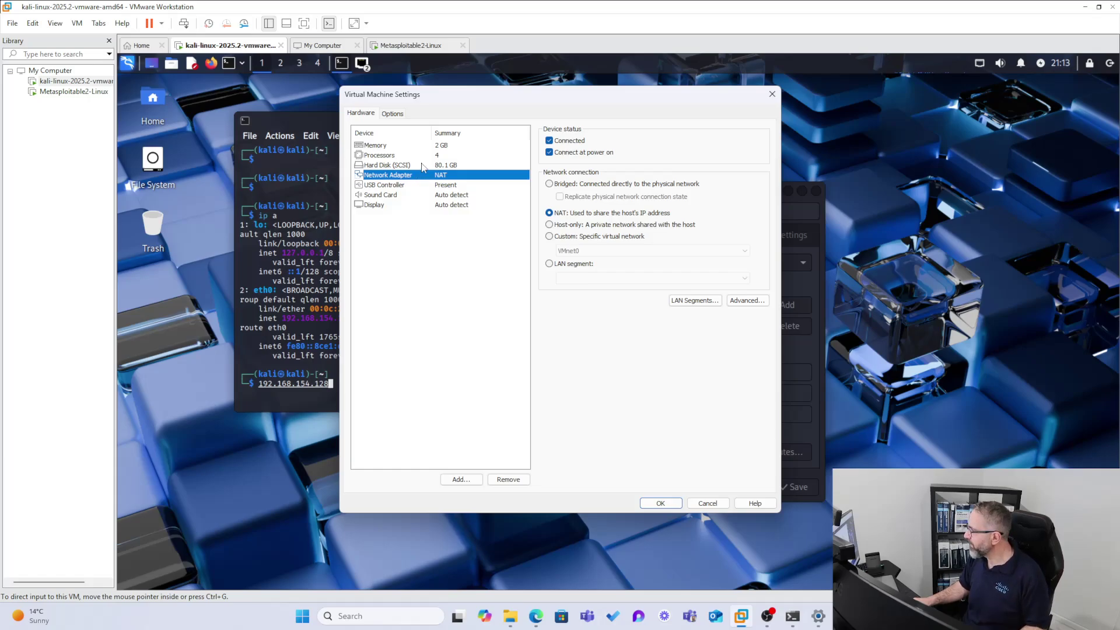
{"action": "left_click", "coordinate": [550, 185]}
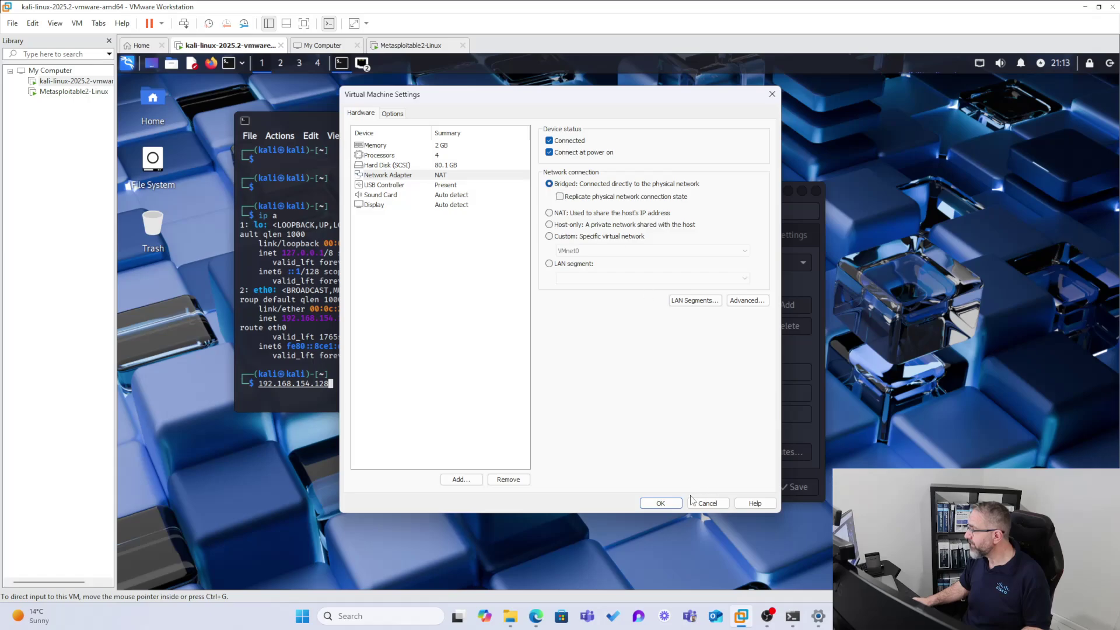
{"action": "left_click", "coordinate": [661, 503]}
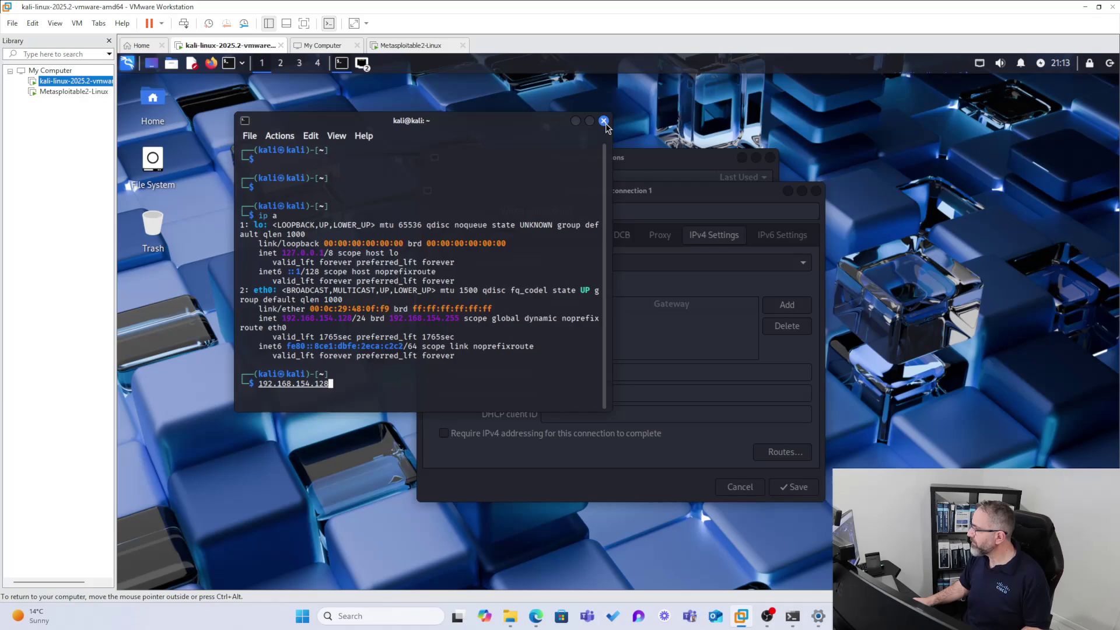
Clear the pasted IP address from the Kali terminal prompt.
{"action": "left_click", "coordinate": [419, 395]}
{"action": "key", "text": "BackSpace"}
{"action": "key", "text": "BackSpace"}
{"action": "key", "text": "BackSpace"}
{"action": "key", "text": "BackSpace"}
{"action": "key", "text": "BackSpace"}
{"action": "key", "text": "BackSpace"}
{"action": "key", "text": "BackSpace"}
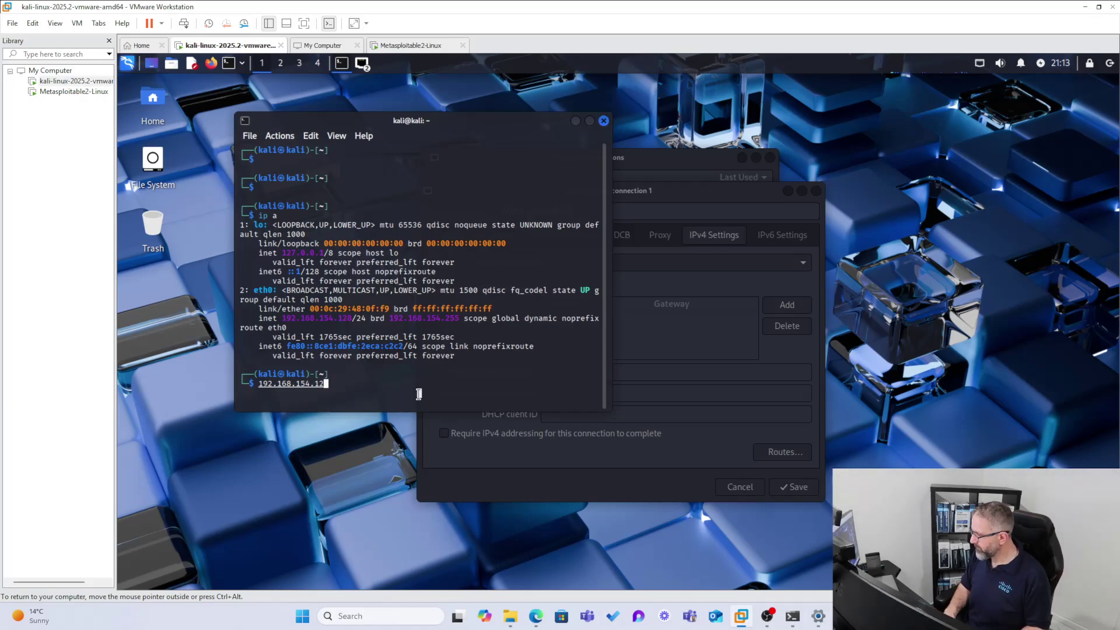
{"action": "key", "text": "BackSpace"}
{"action": "key", "text": "BackSpace"}
{"action": "key", "text": "BackSpace"}
{"action": "key", "text": "BackSpace"}
{"action": "key", "text": "BackSpace"}
{"action": "key", "text": "BackSpace"}
{"action": "key", "text": "BackSpace"}
{"action": "key", "text": "BackSpace"}
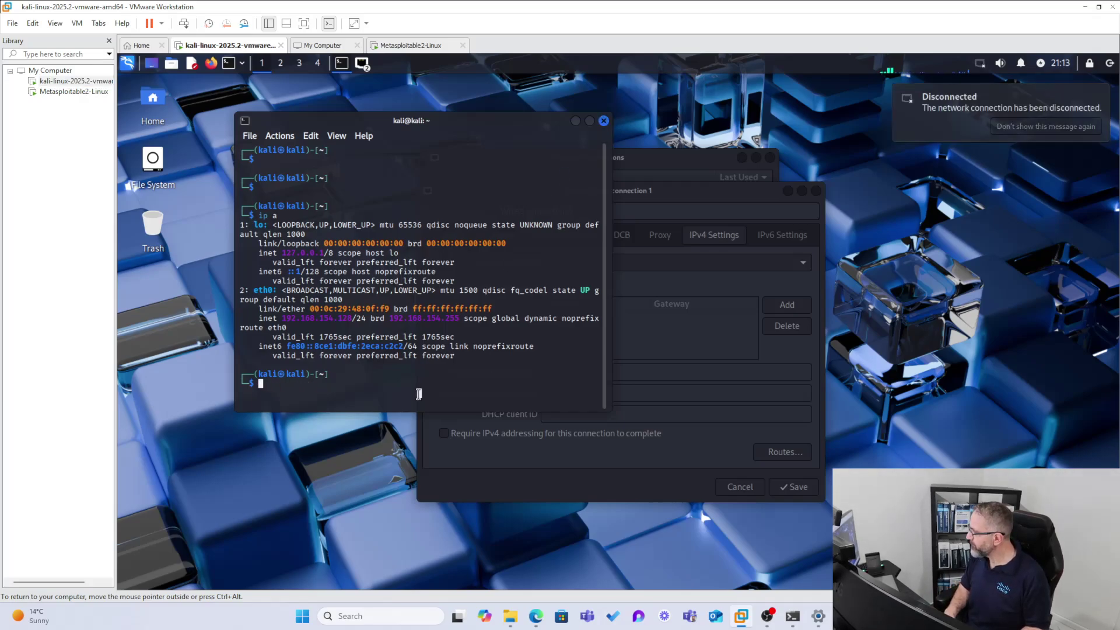
Bring the Wired connection 1 editor in front of the terminal, move it aside and close it.
{"action": "left_click", "coordinate": [671, 186]}
{"action": "left_click_drag", "start_coordinate": [675, 162], "coordinate": [658, 117]}
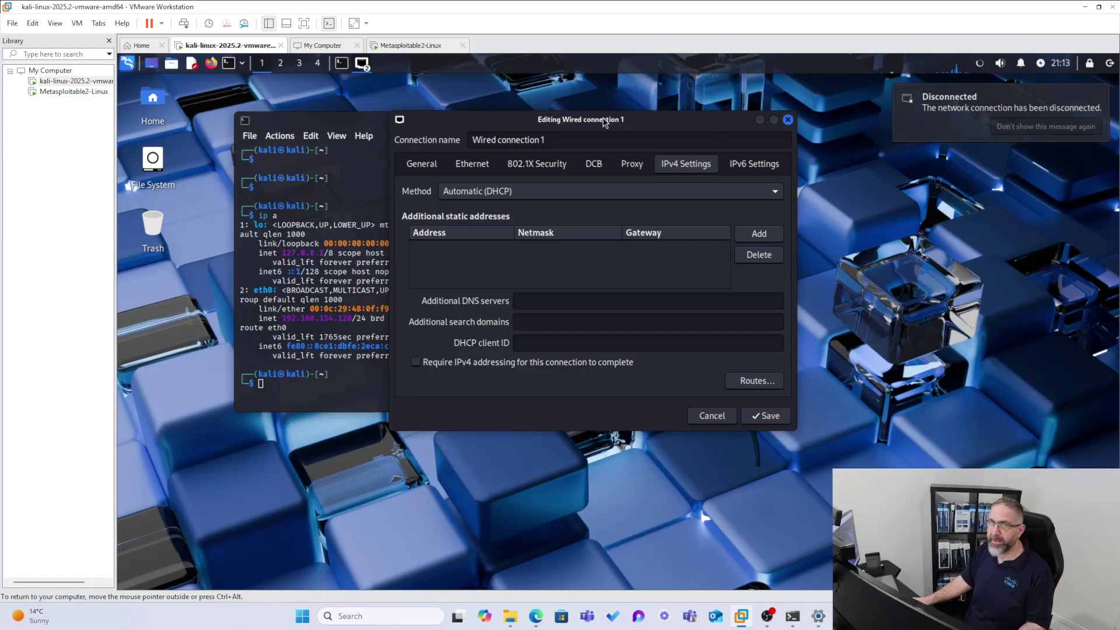
{"action": "left_click_drag", "start_coordinate": [698, 129], "coordinate": [845, 170]}
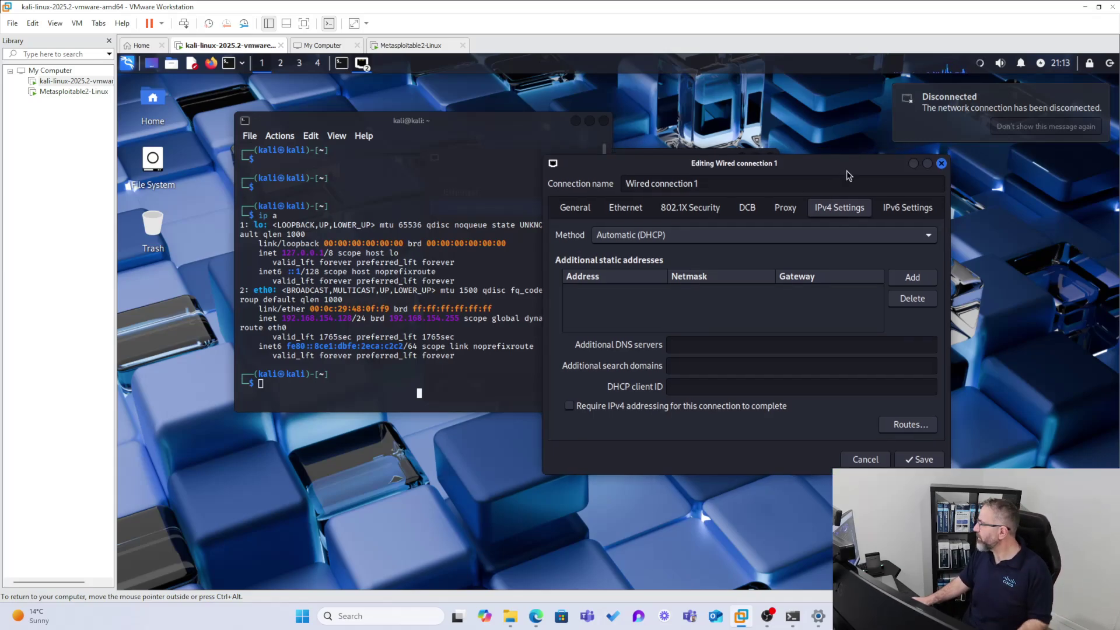
{"action": "left_click", "coordinate": [941, 163]}
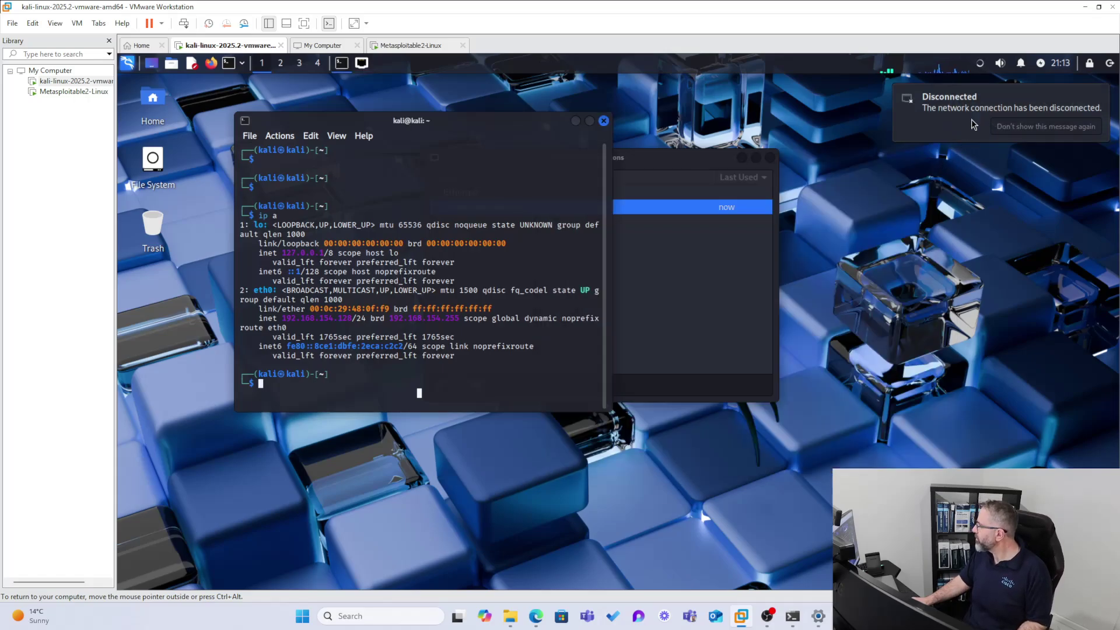
Check the IPv4 settings of Wired connection 1 in Kali's network connections editor, then close them without changes.
{"action": "right_click", "coordinate": [980, 63]}
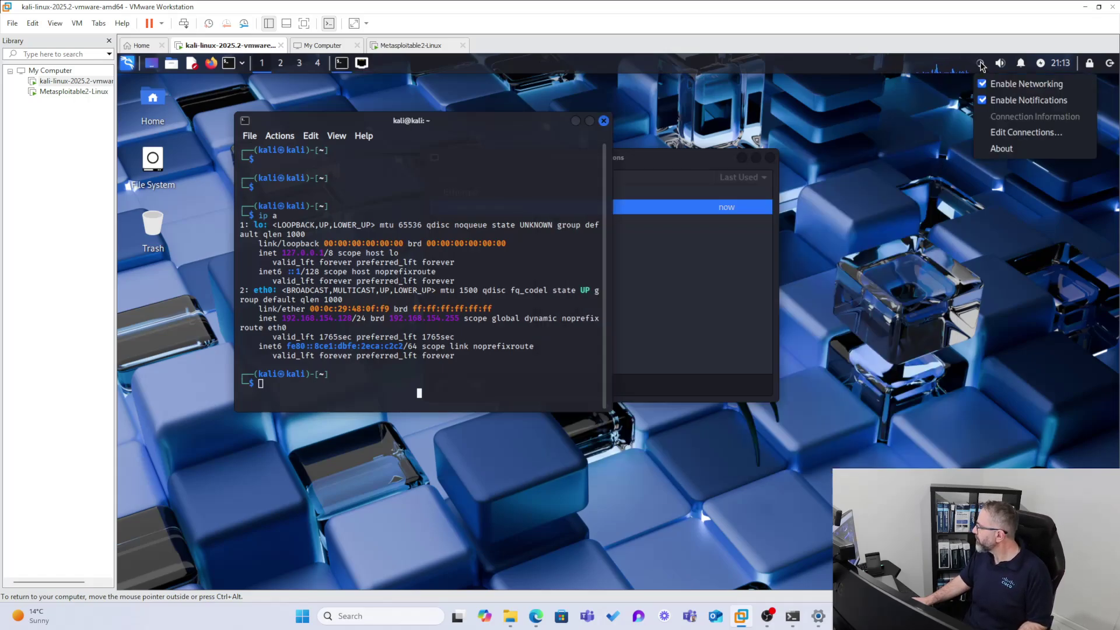
{"action": "left_click", "coordinate": [1010, 134]}
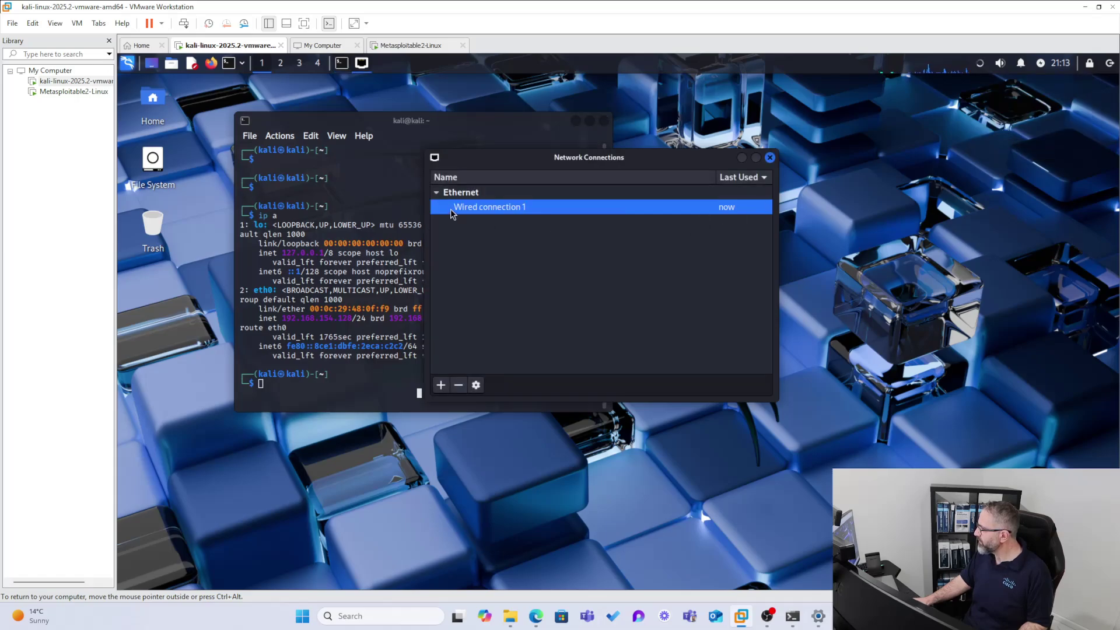
{"action": "double_click", "coordinate": [495, 210]}
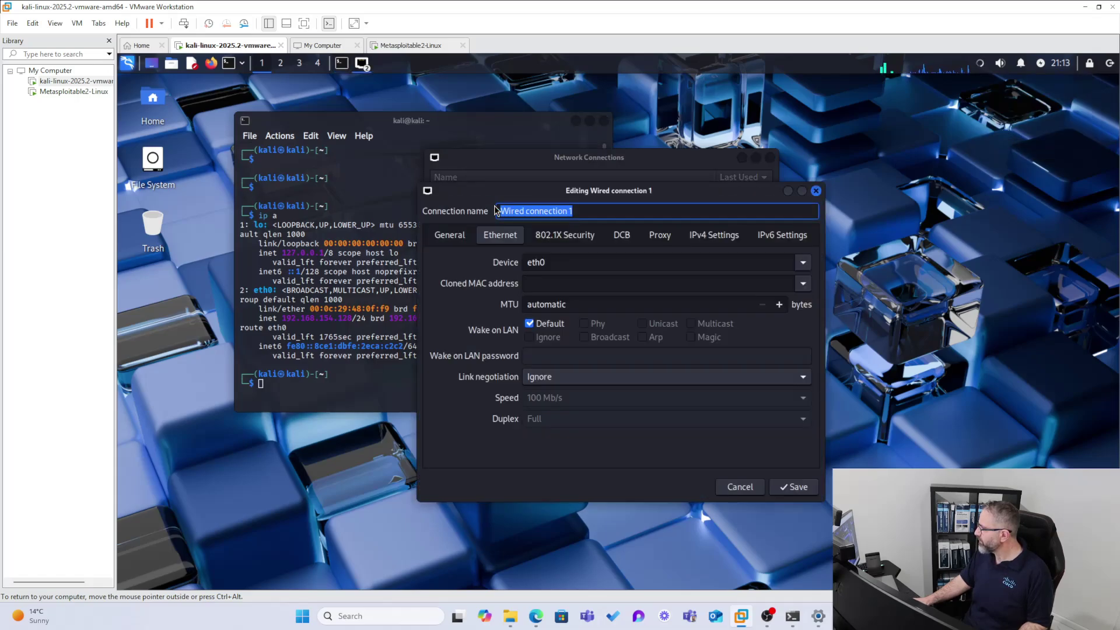
{"action": "left_click", "coordinate": [695, 237]}
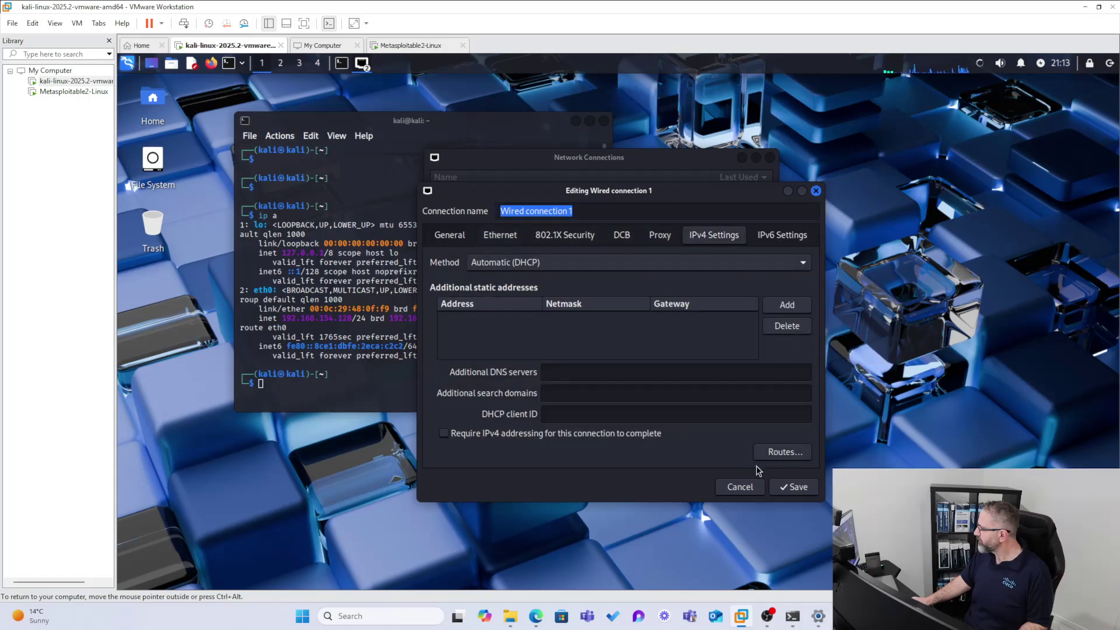
{"action": "left_click", "coordinate": [746, 487]}
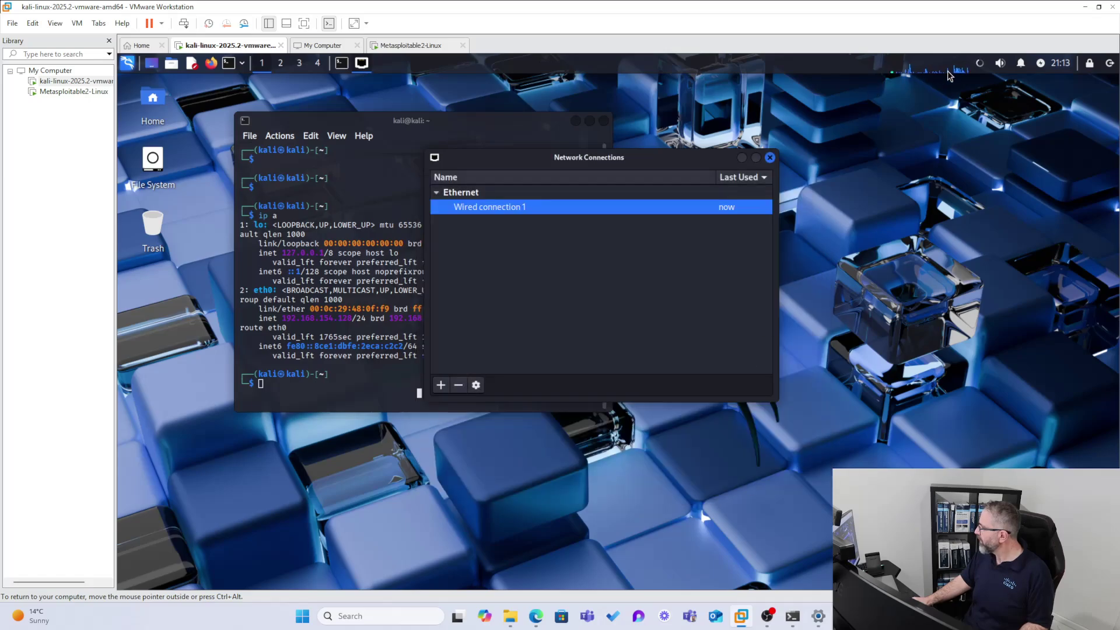
Disconnect Kali's Ethernet network and reconnect it through Wired connection 1.
{"action": "right_click", "coordinate": [979, 65]}
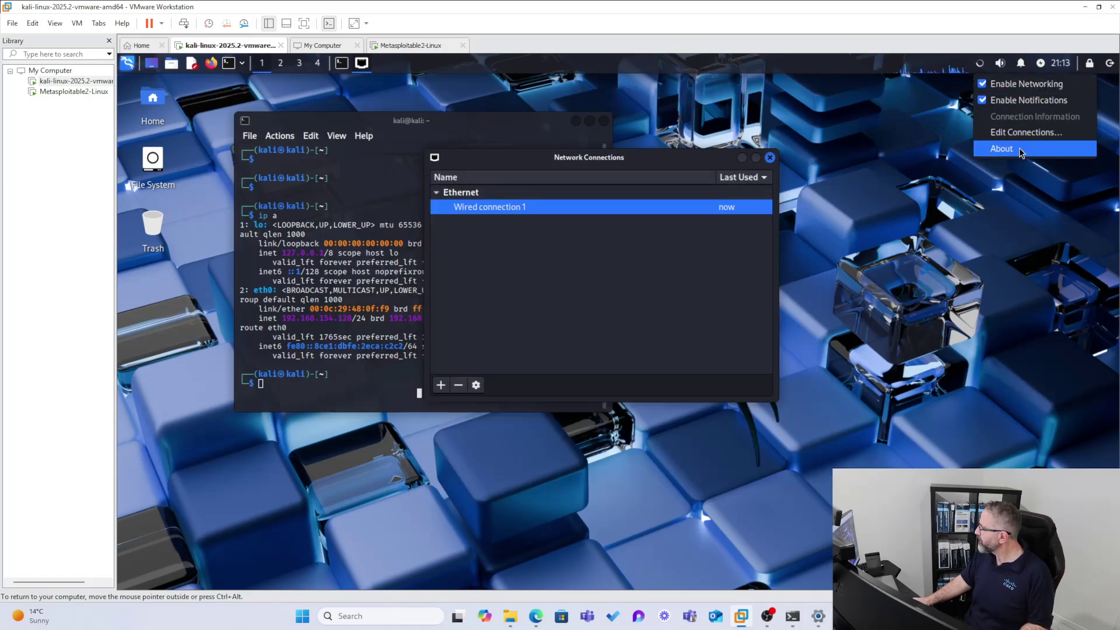
{"action": "left_click", "coordinate": [983, 66]}
{"action": "left_click", "coordinate": [982, 65]}
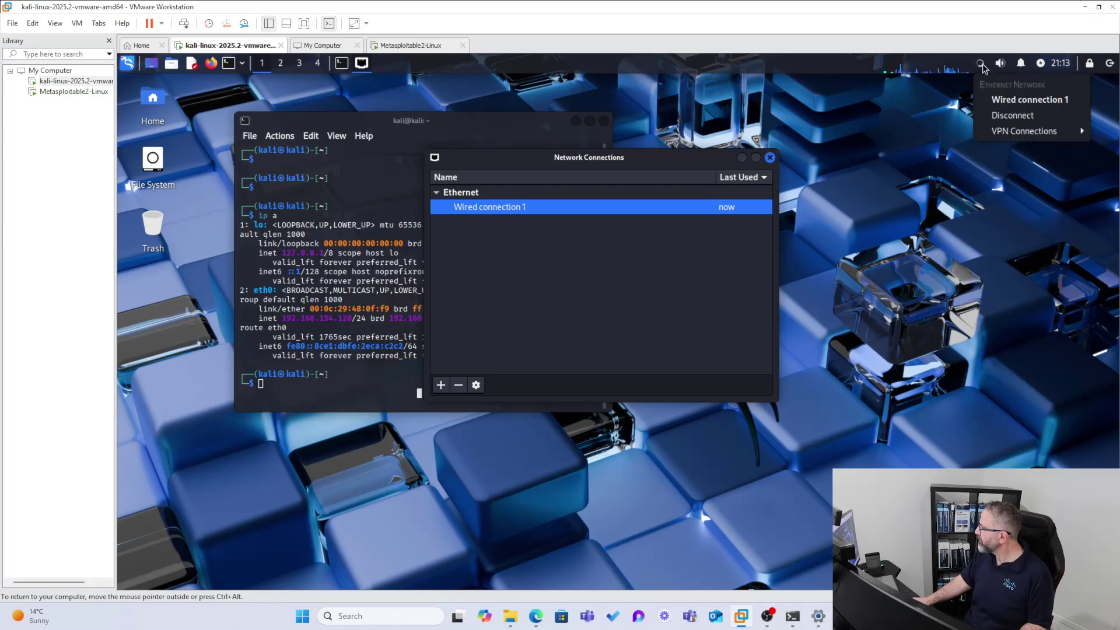
{"action": "left_click", "coordinate": [1012, 115]}
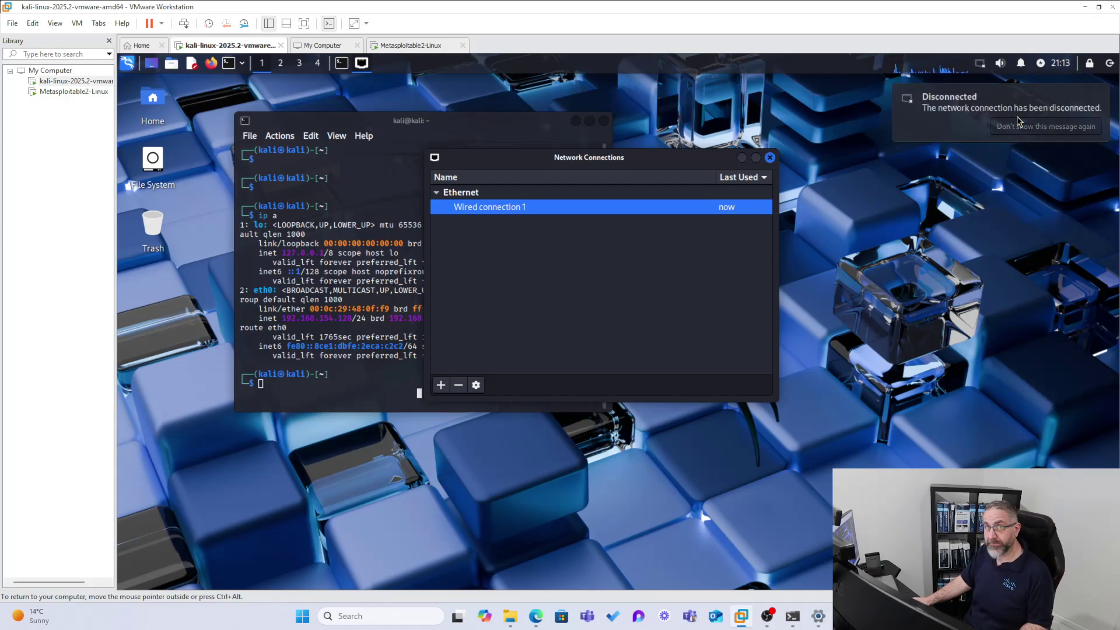
{"action": "left_click", "coordinate": [981, 66]}
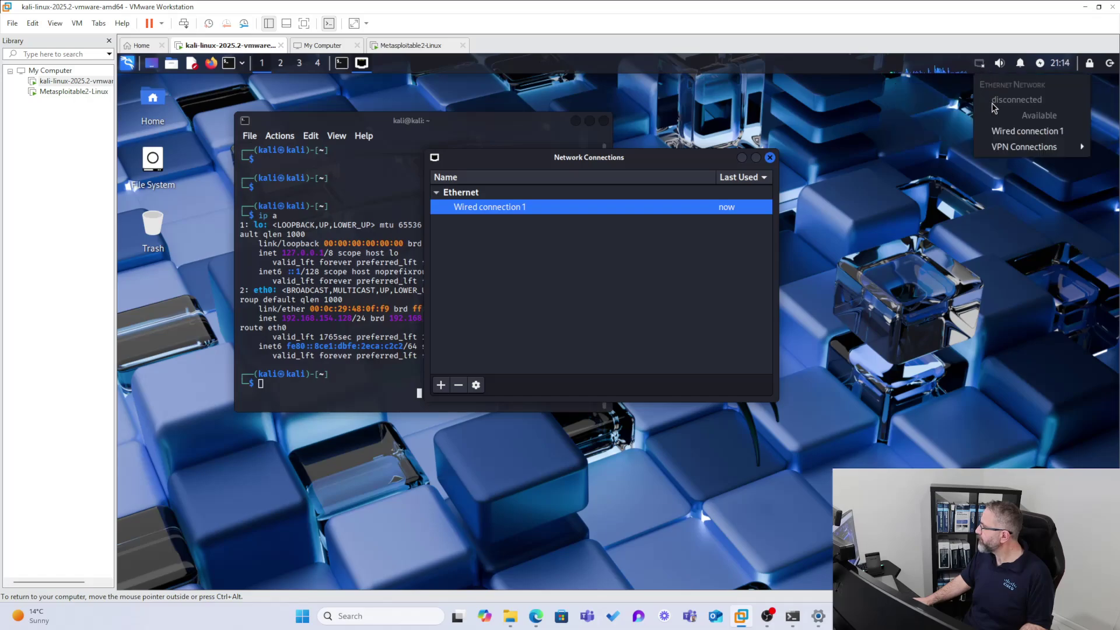
{"action": "left_click", "coordinate": [1007, 135]}
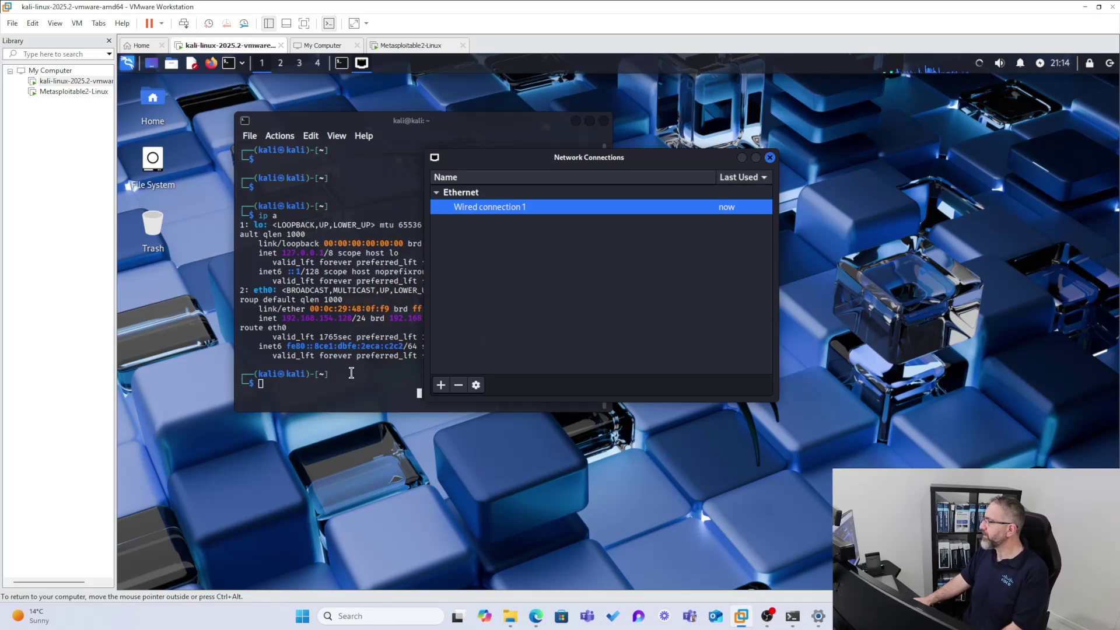
Move the Network Connections window clear of the terminal and rerun ip a to check eth0's addresses.
{"action": "left_click_drag", "start_coordinate": [519, 165], "coordinate": [801, 181]}
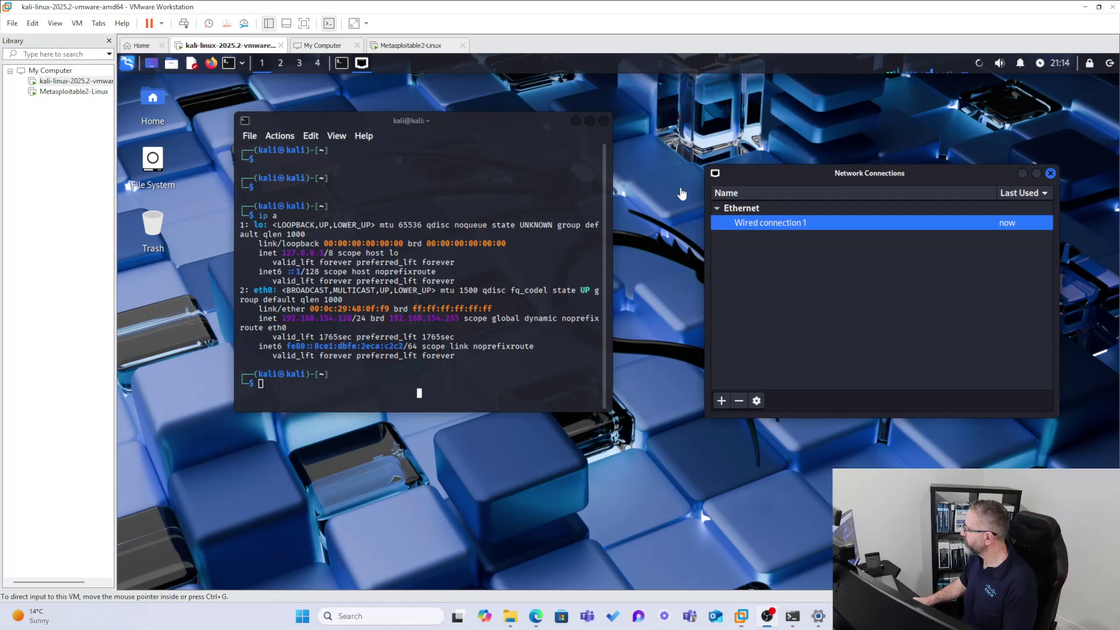
{"action": "key", "text": "Up"}
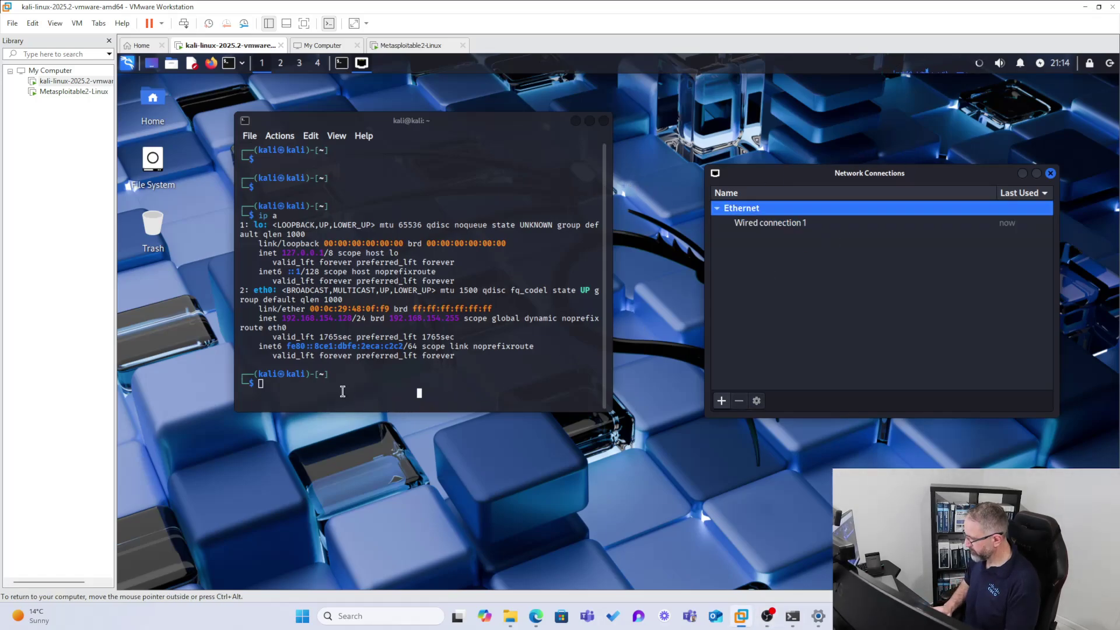
{"action": "left_click", "coordinate": [336, 387]}
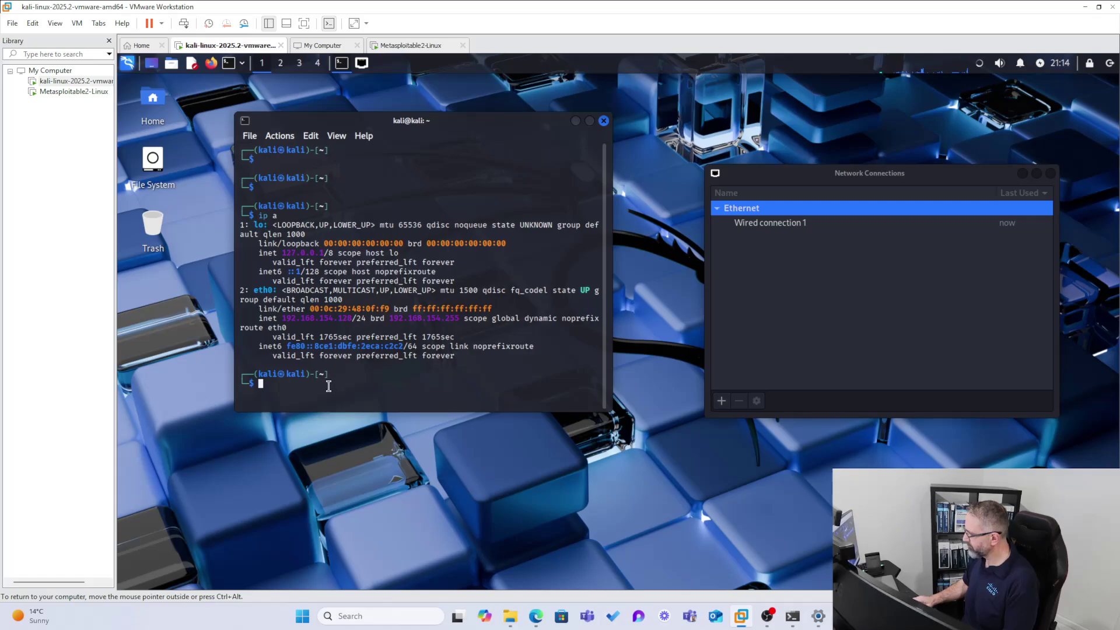
{"action": "key", "text": "Up"}
{"action": "key", "text": "Return"}
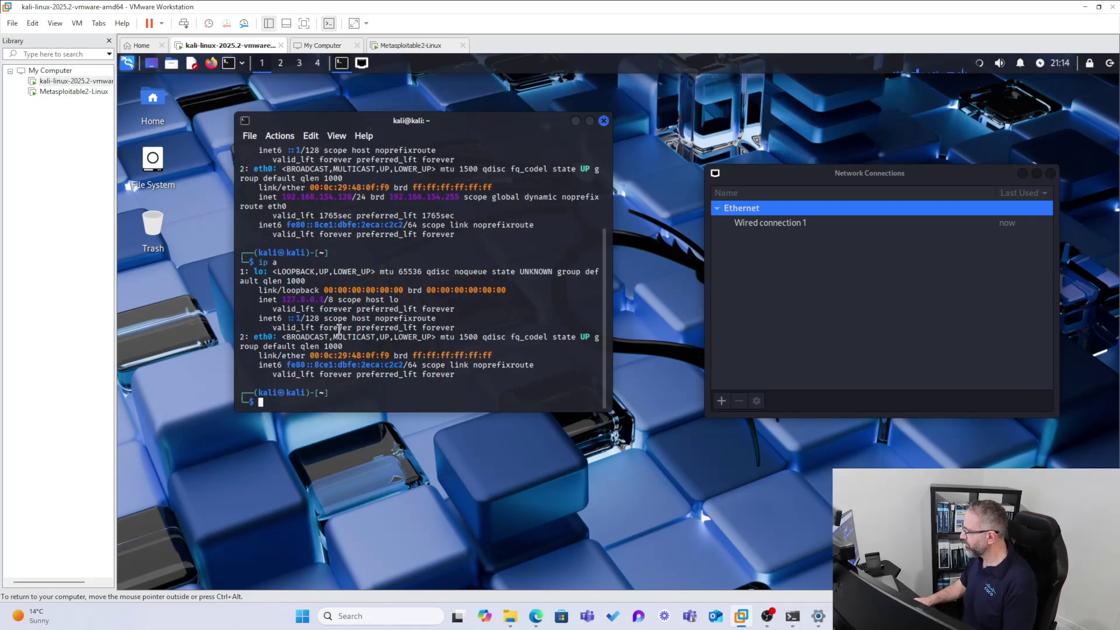
{"action": "left_click_drag", "start_coordinate": [247, 339], "coordinate": [489, 317]}
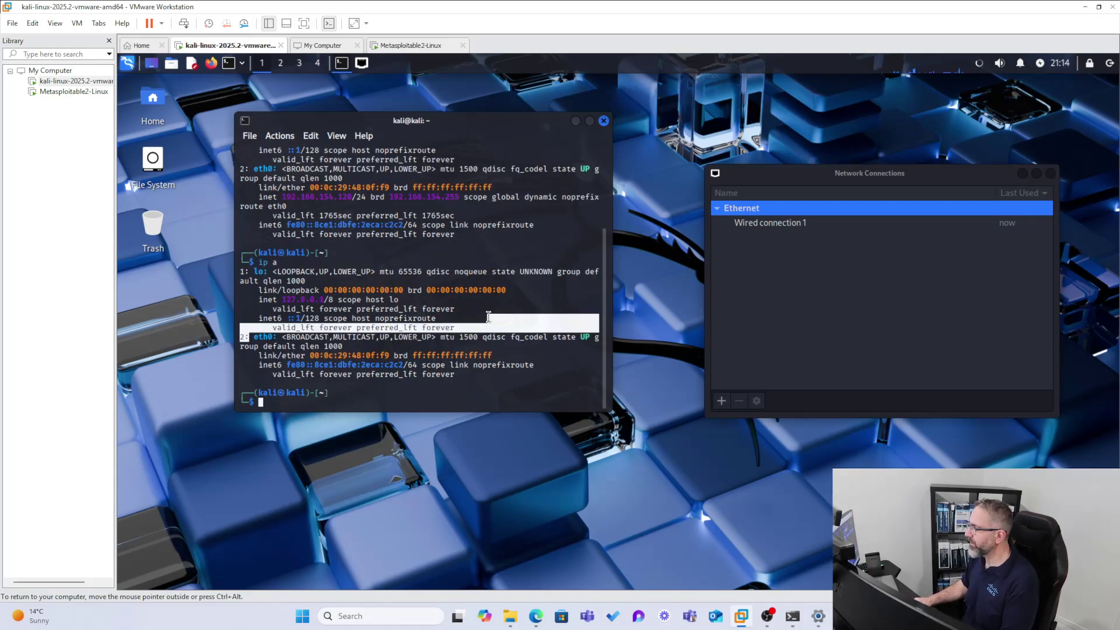
{"action": "left_click", "coordinate": [475, 383]}
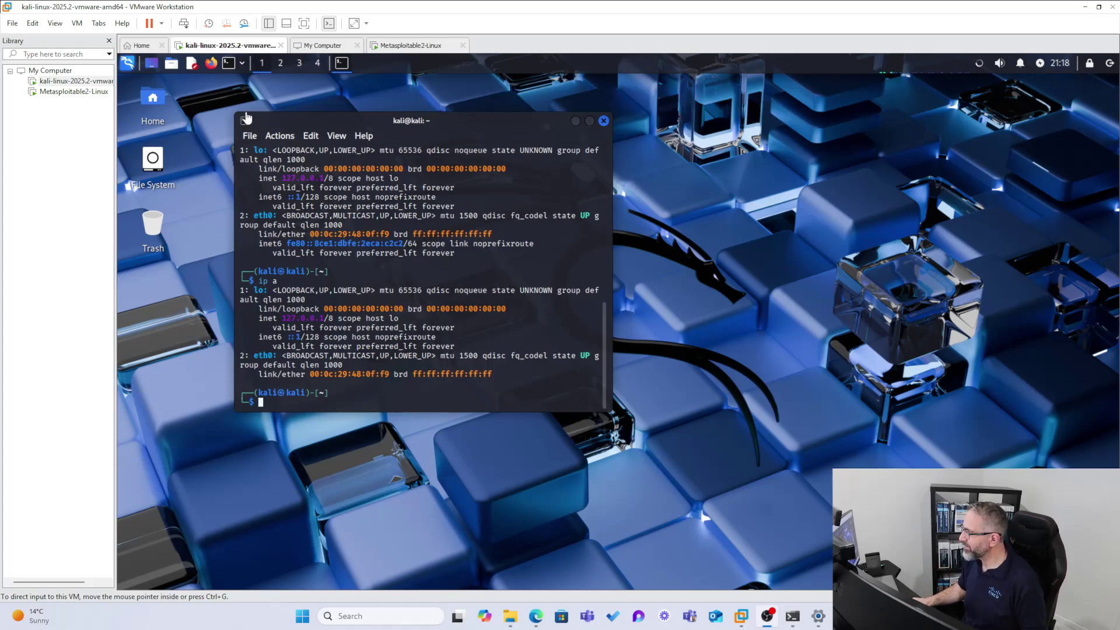
In the Kali VM's bridged network adapter settings, turn off Replicate physical network connection state.
{"action": "right_click", "coordinate": [65, 86]}
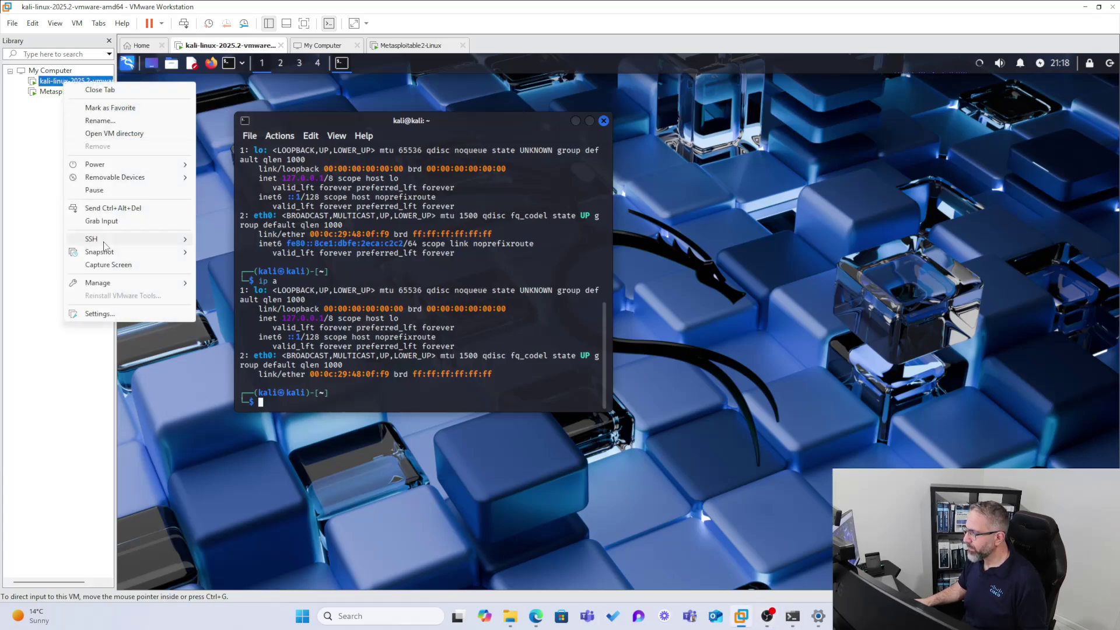
{"action": "left_click", "coordinate": [105, 320]}
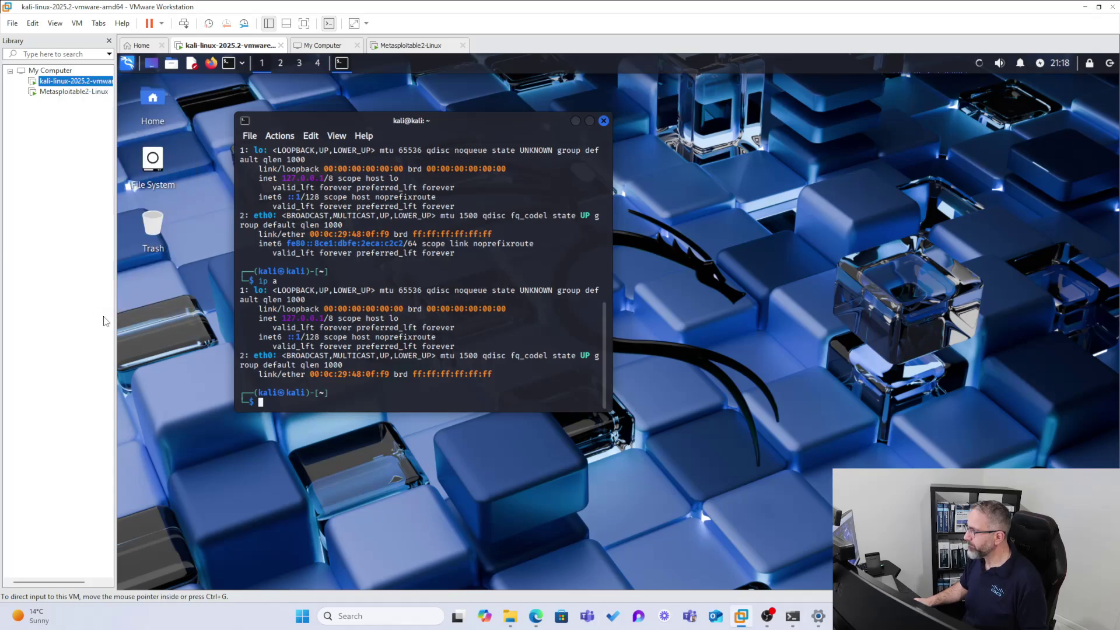
{"action": "left_click", "coordinate": [399, 176]}
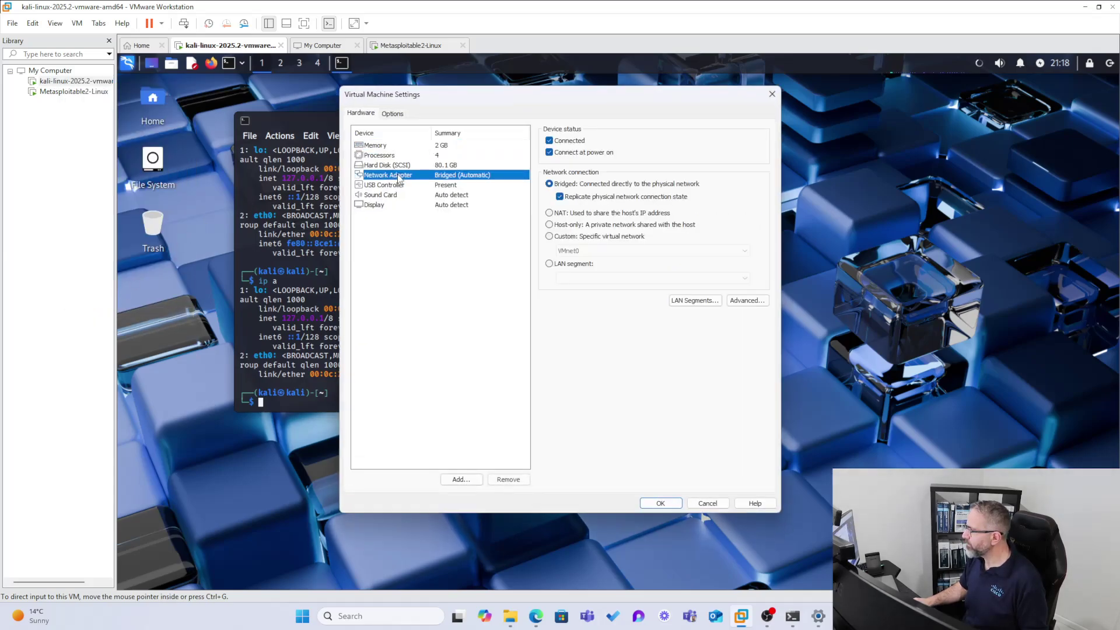
{"action": "left_click", "coordinate": [559, 197]}
{"action": "left_click_drag", "start_coordinate": [526, 101], "coordinate": [425, 78]}
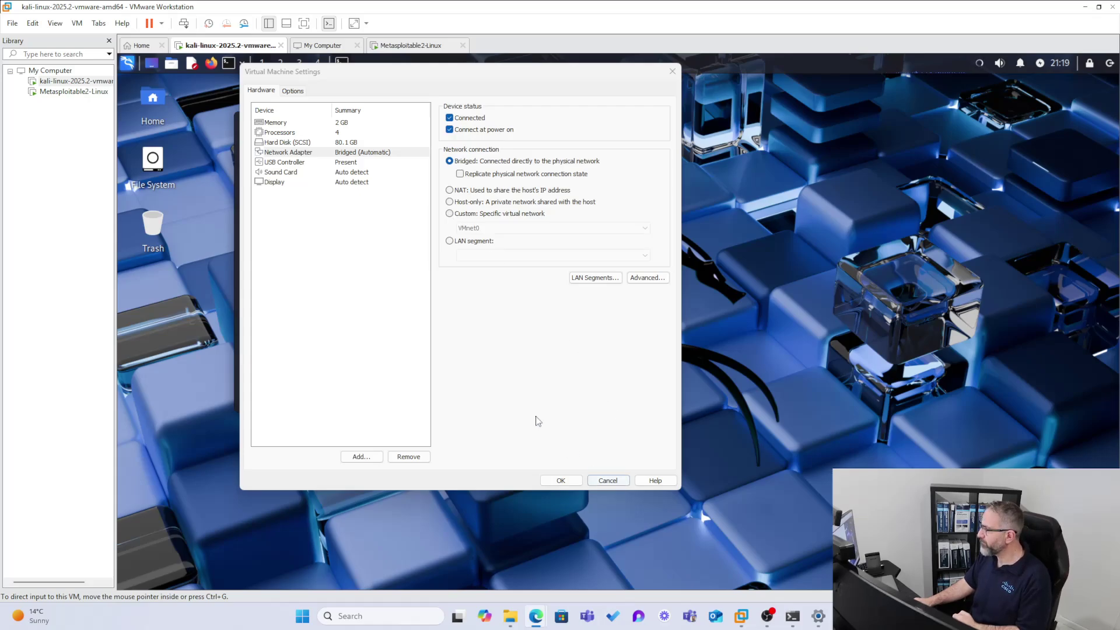
Dismiss the virtual machine settings without changes and open the Virtual Network Editor.
{"action": "left_click", "coordinate": [608, 481]}
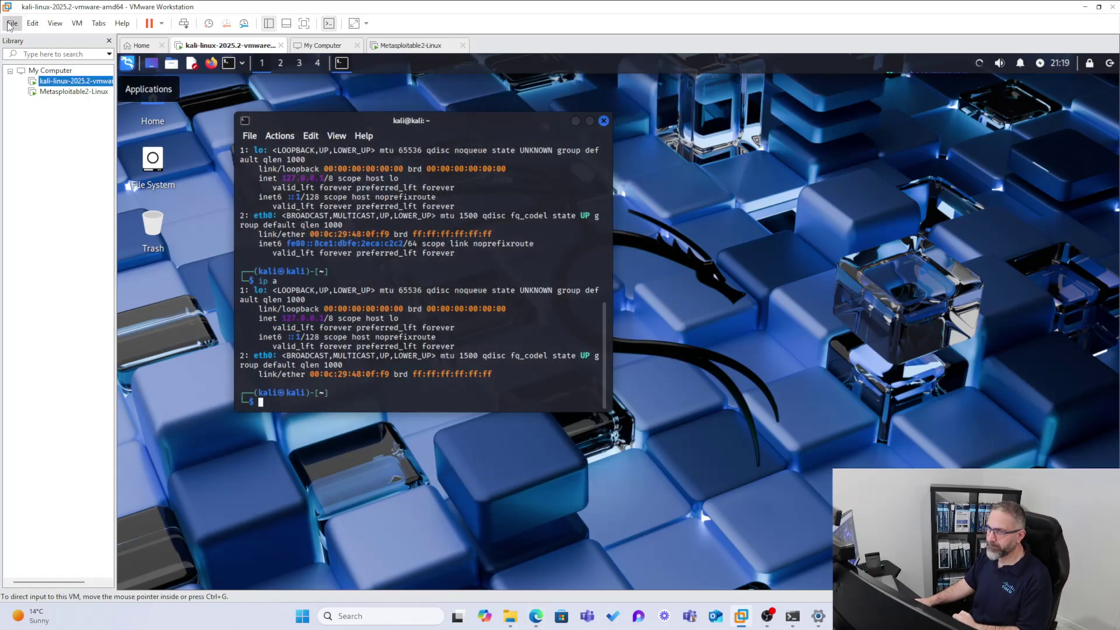
{"action": "left_click", "coordinate": [32, 24]}
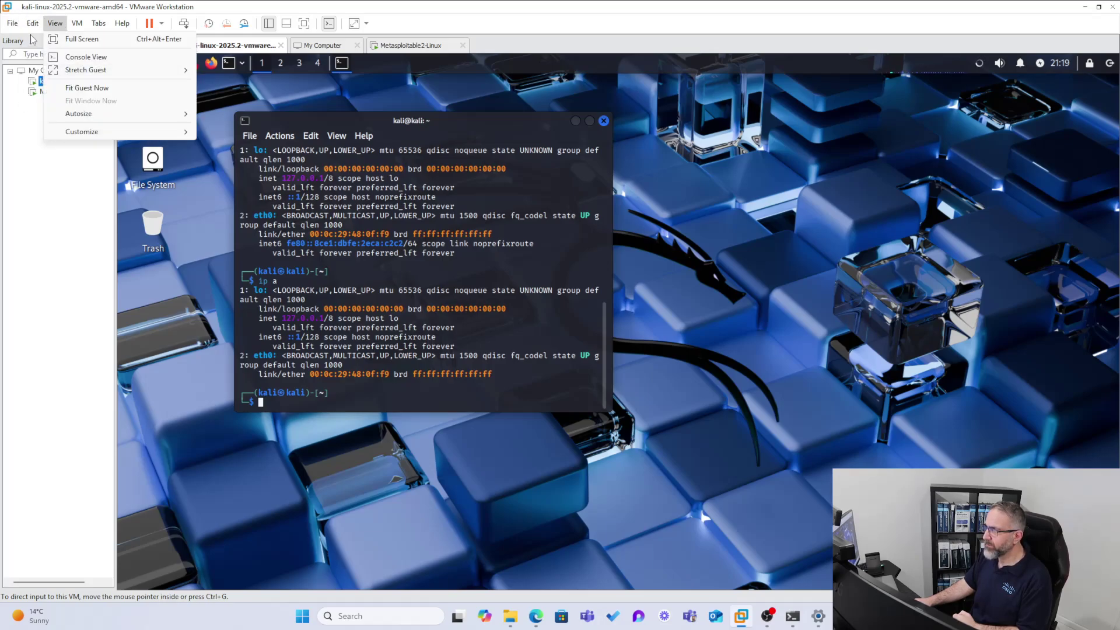
{"action": "left_click", "coordinate": [60, 83]}
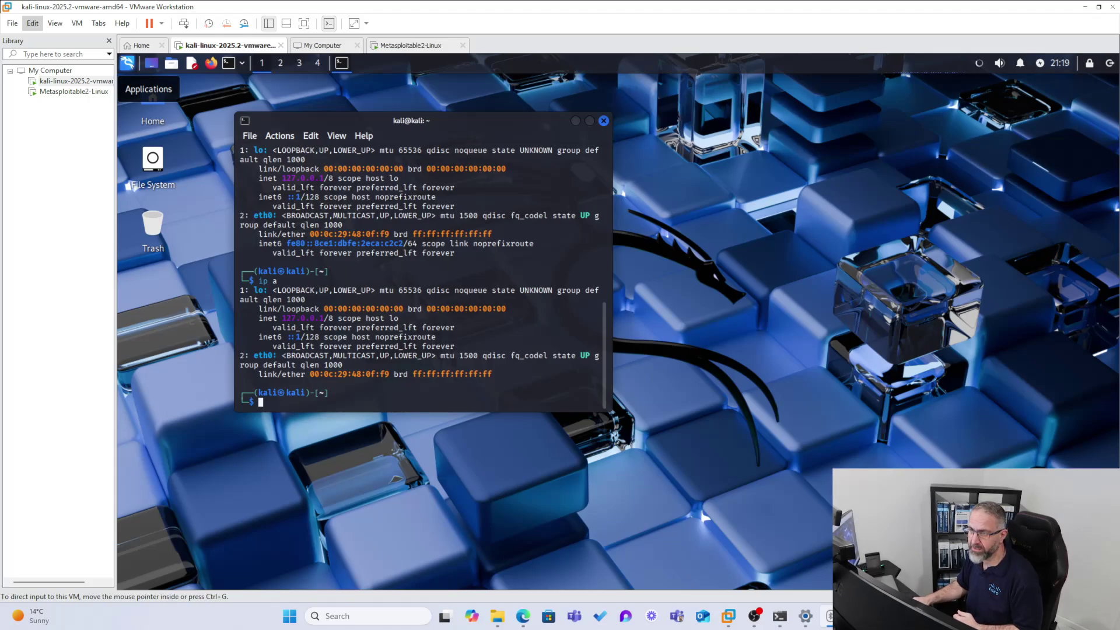
{"action": "left_click_drag", "start_coordinate": [366, 135], "coordinate": [437, 97]}
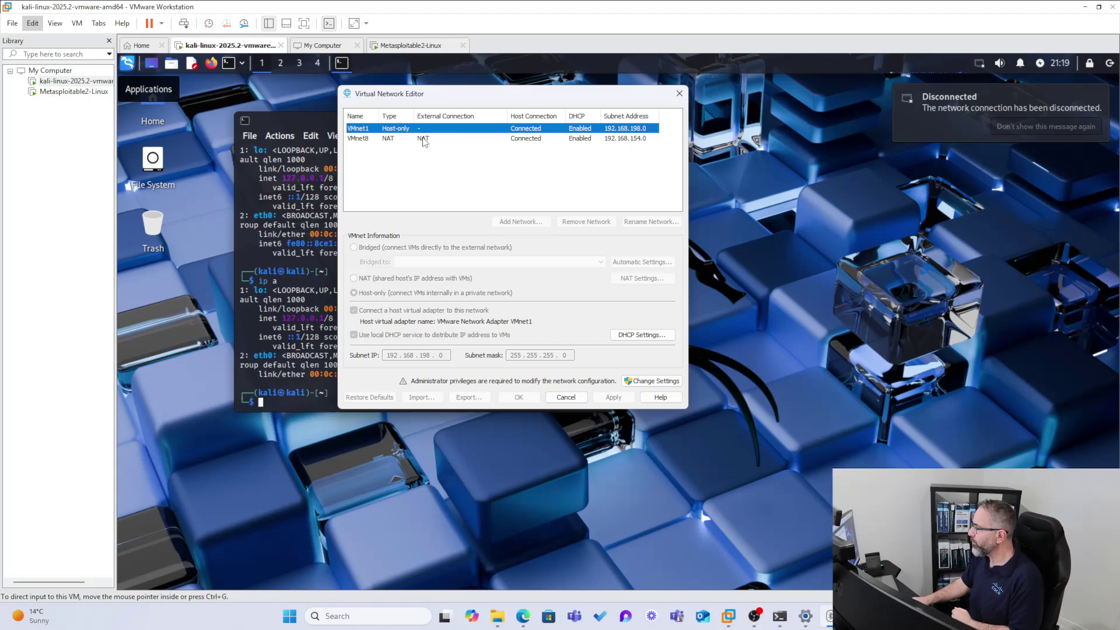
Review the details of the NAT network VMnet8 and the host-only network VMnet1.
{"action": "left_click", "coordinate": [363, 141]}
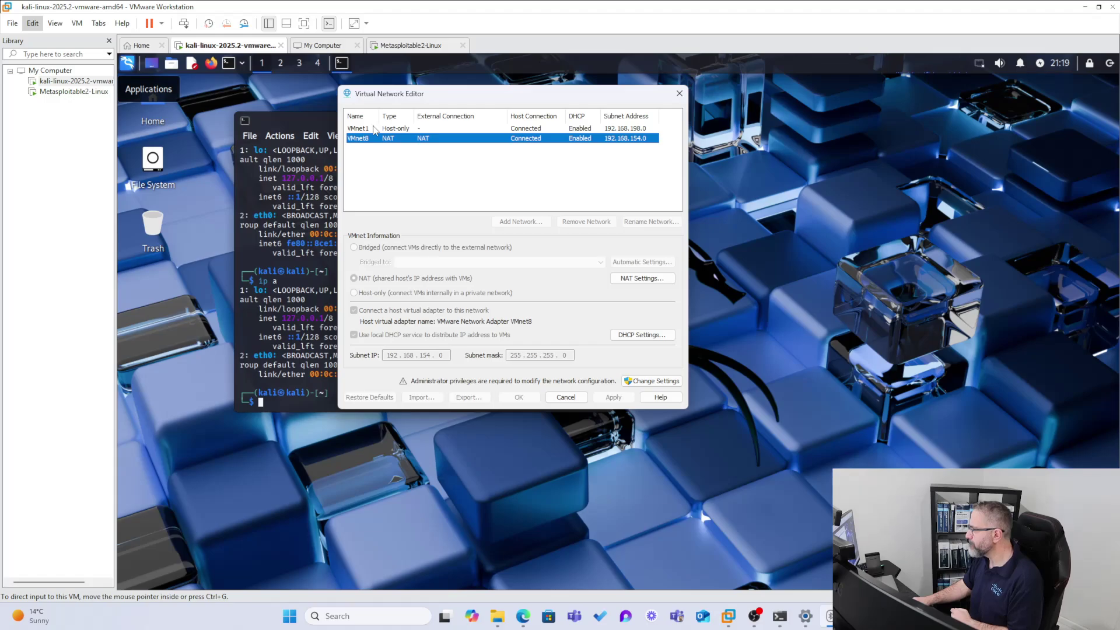
{"action": "left_click", "coordinate": [374, 130]}
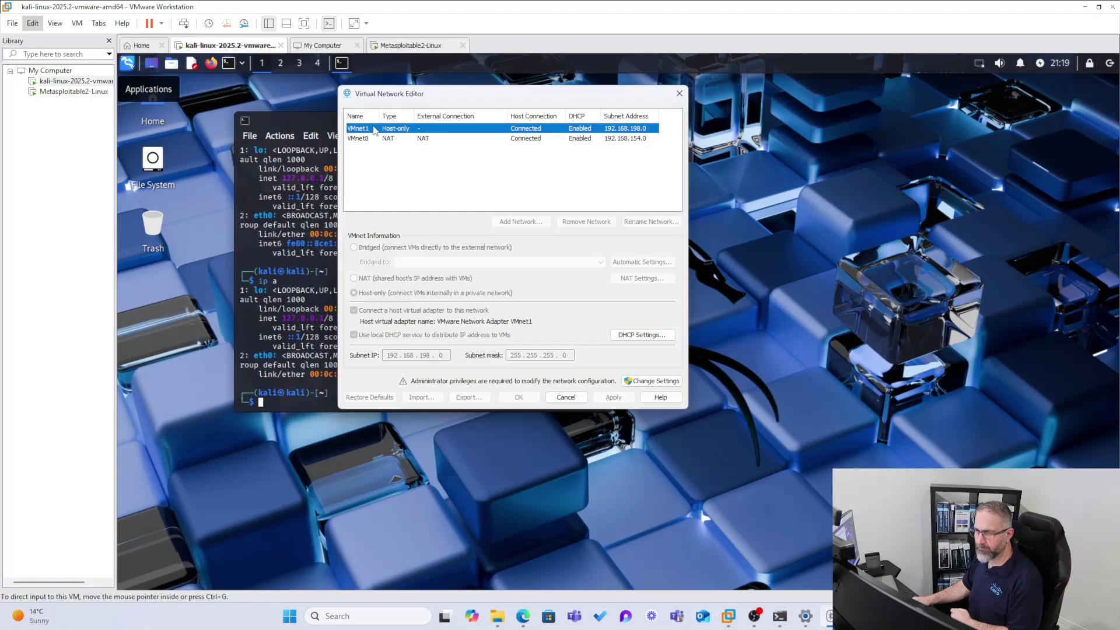
{"action": "left_click", "coordinate": [375, 165]}
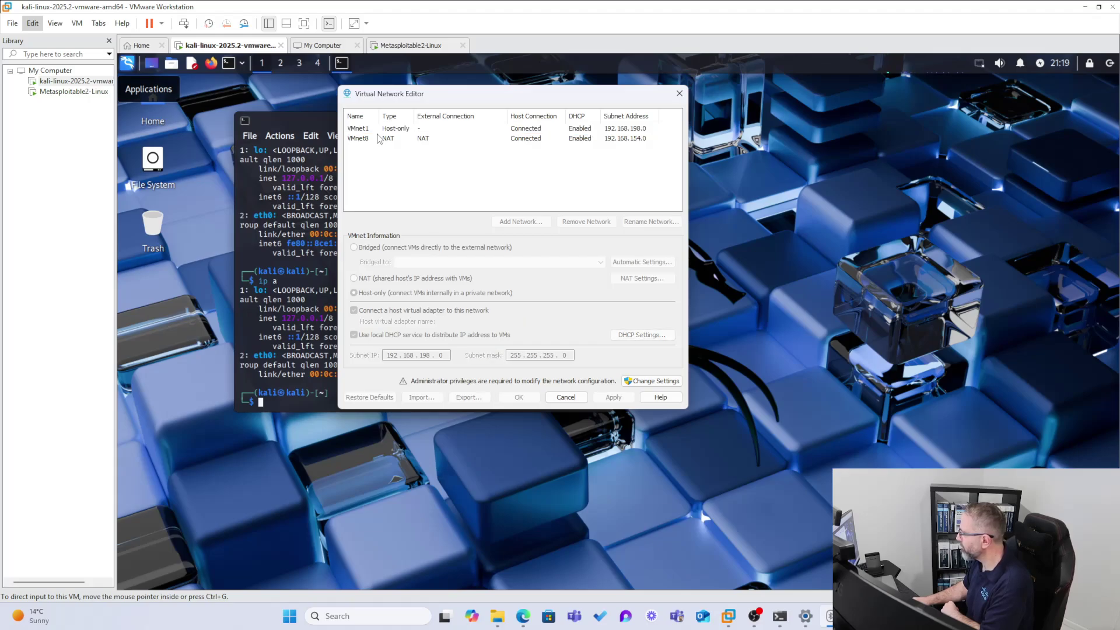
{"action": "left_click_drag", "start_coordinate": [394, 95], "coordinate": [211, 64]}
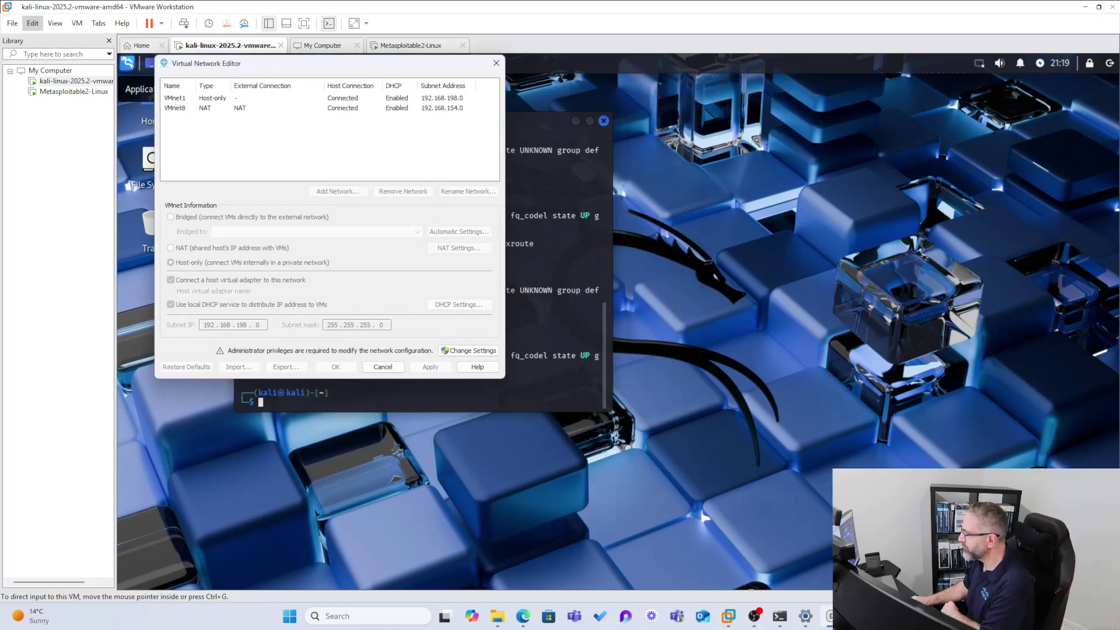
Unlock the network configuration with administrator privileges, bridge VMnet0 to the Realtek Gaming GbE Family Controller, and apply it.
{"action": "left_click", "coordinate": [468, 351]}
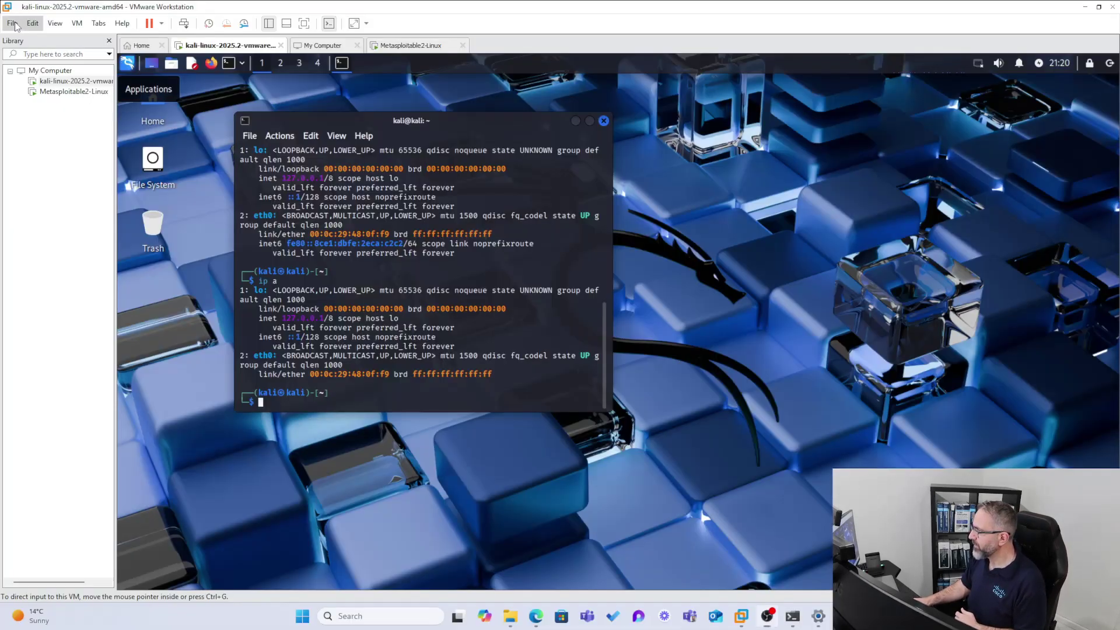
{"action": "left_click_drag", "start_coordinate": [1, 101], "coordinate": [438, 68]}
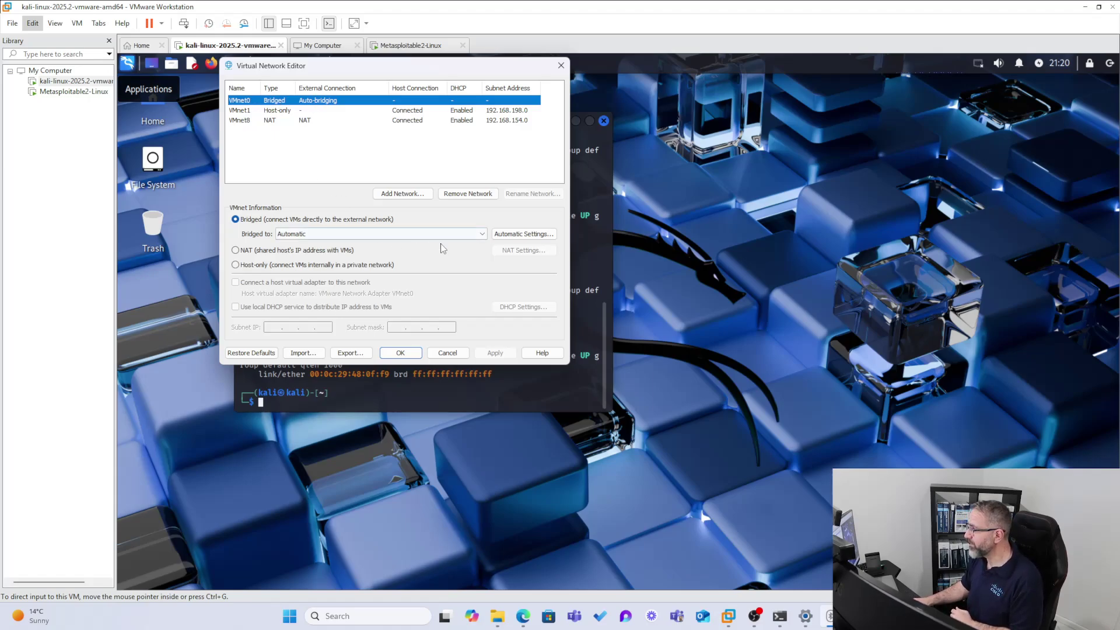
{"action": "left_click", "coordinate": [482, 234]}
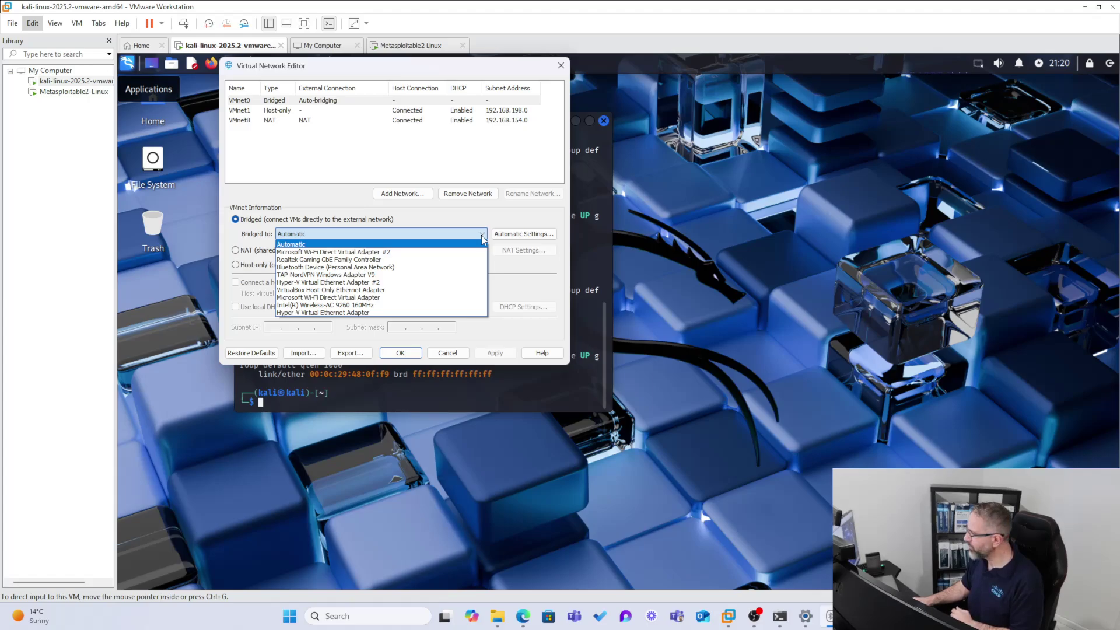
{"action": "left_click", "coordinate": [384, 260]}
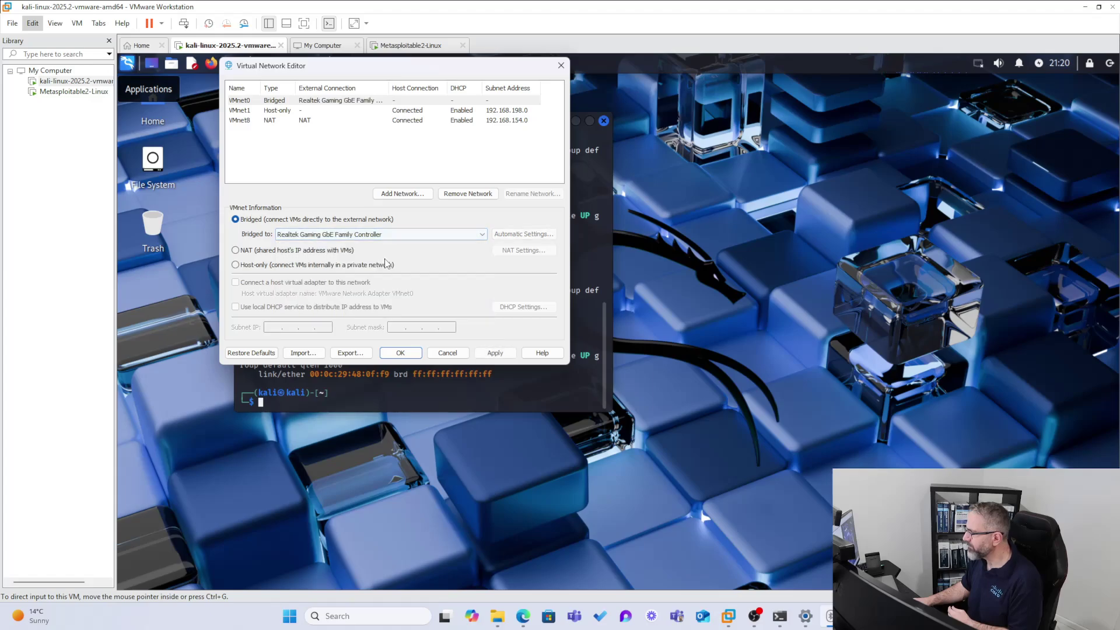
{"action": "left_click", "coordinate": [480, 355]}
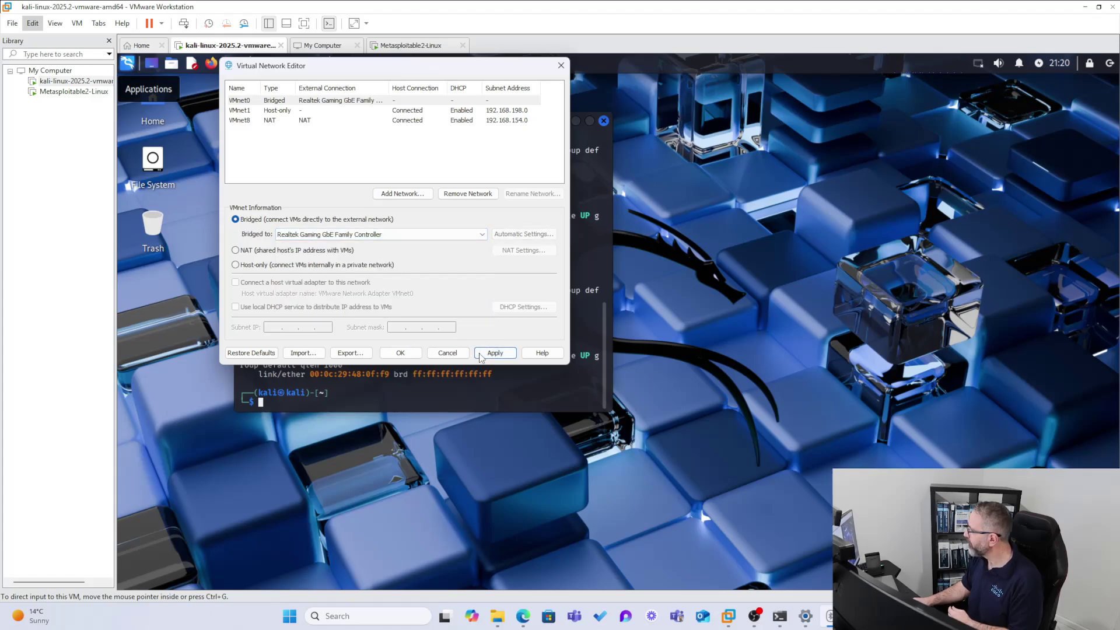
{"action": "left_click", "coordinate": [396, 354]}
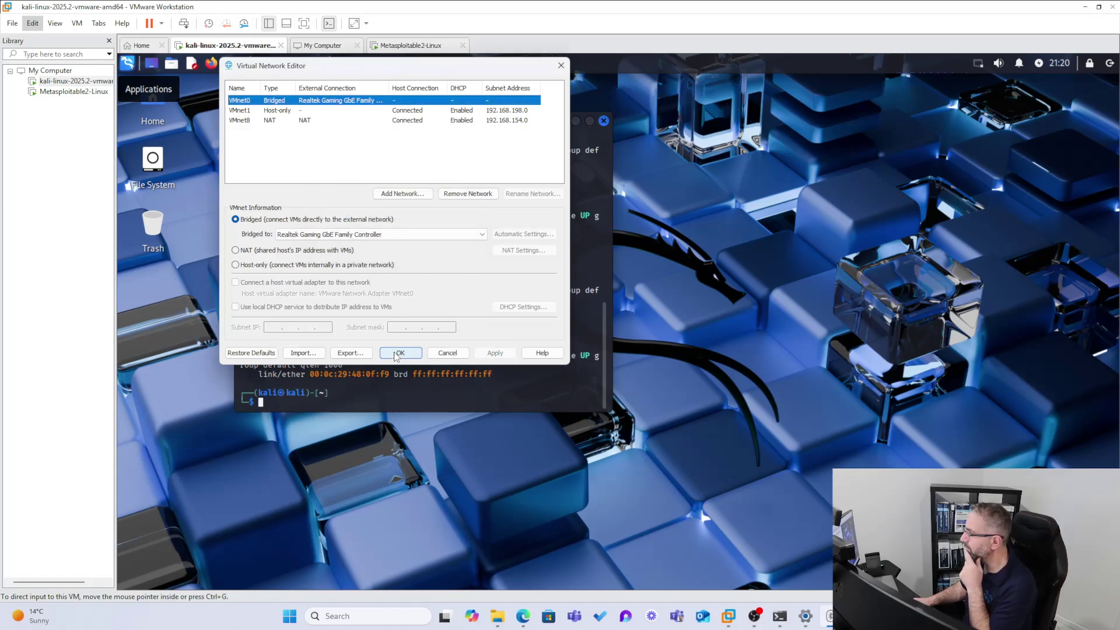
{"action": "left_click", "coordinate": [398, 353]}
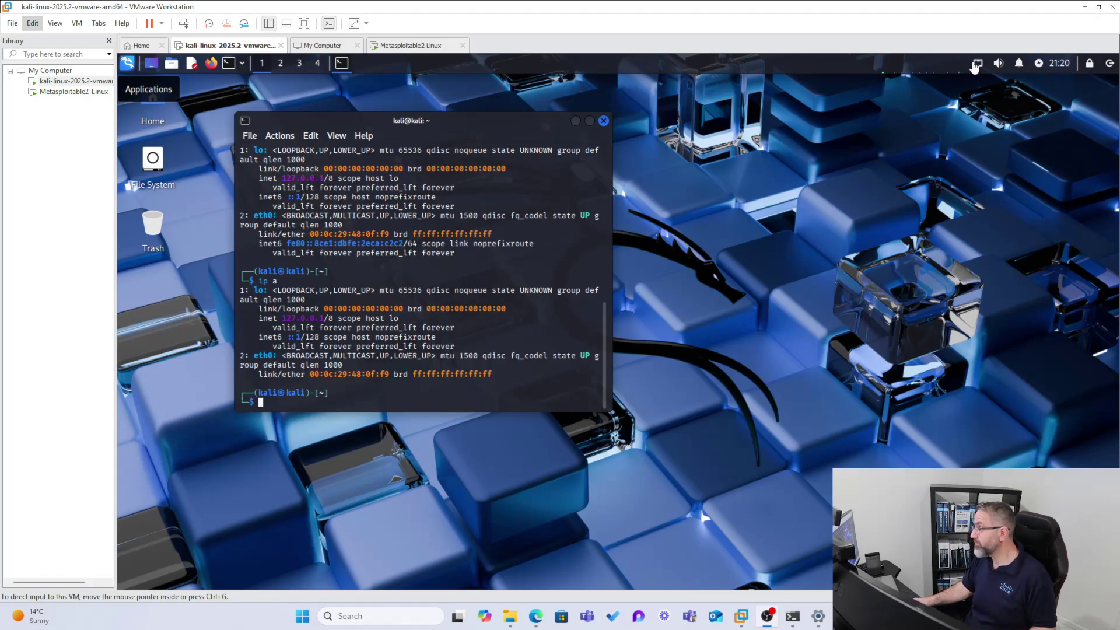
Open Wired connection 1 in Kali's network connections and re-save it with its IPv4 method on Automatic (DHCP).
{"action": "left_click", "coordinate": [978, 64]}
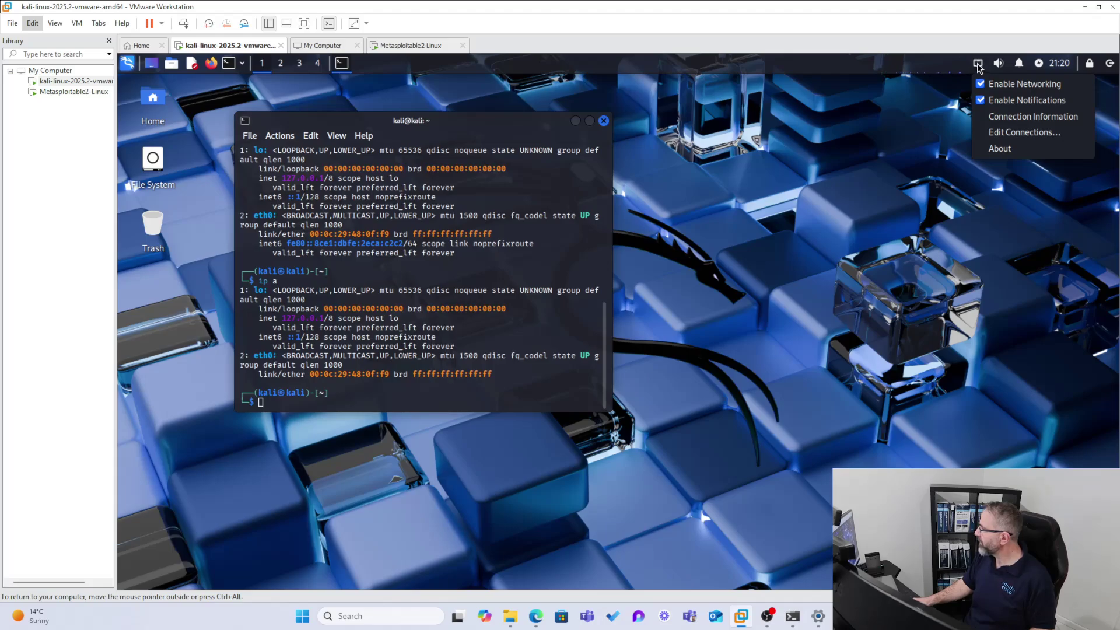
{"action": "left_click", "coordinate": [992, 130]}
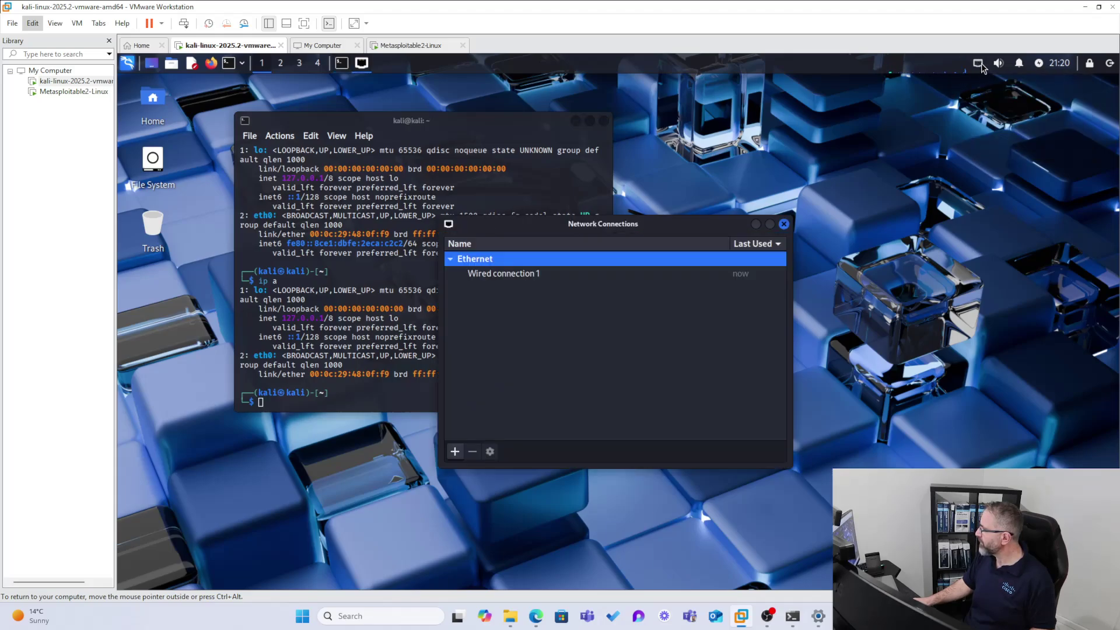
{"action": "left_click", "coordinate": [523, 277]}
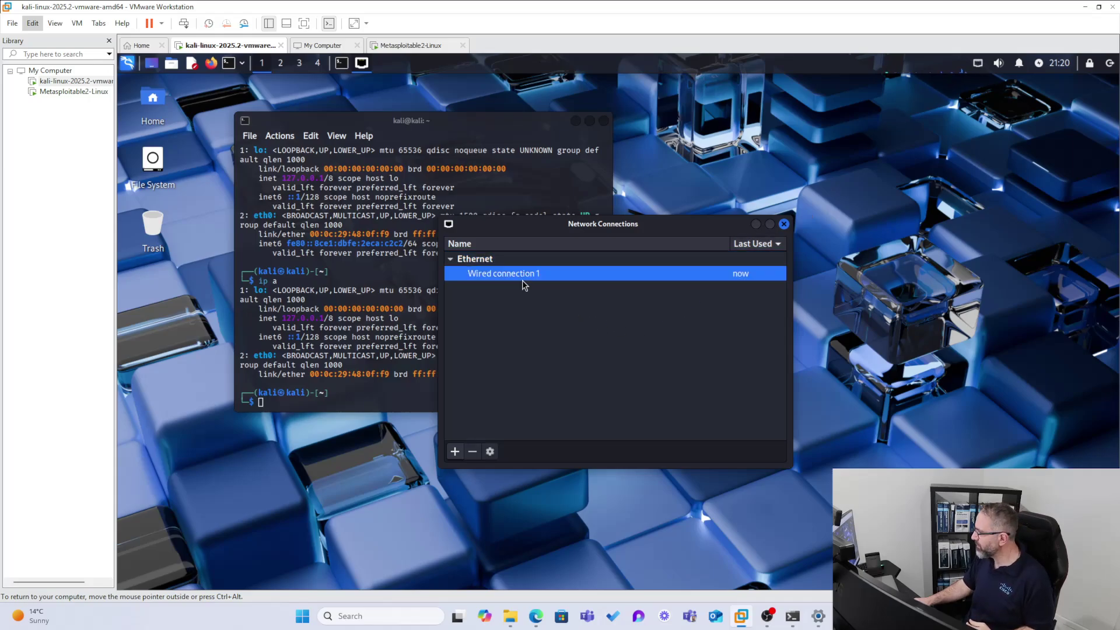
{"action": "left_click", "coordinate": [489, 451]}
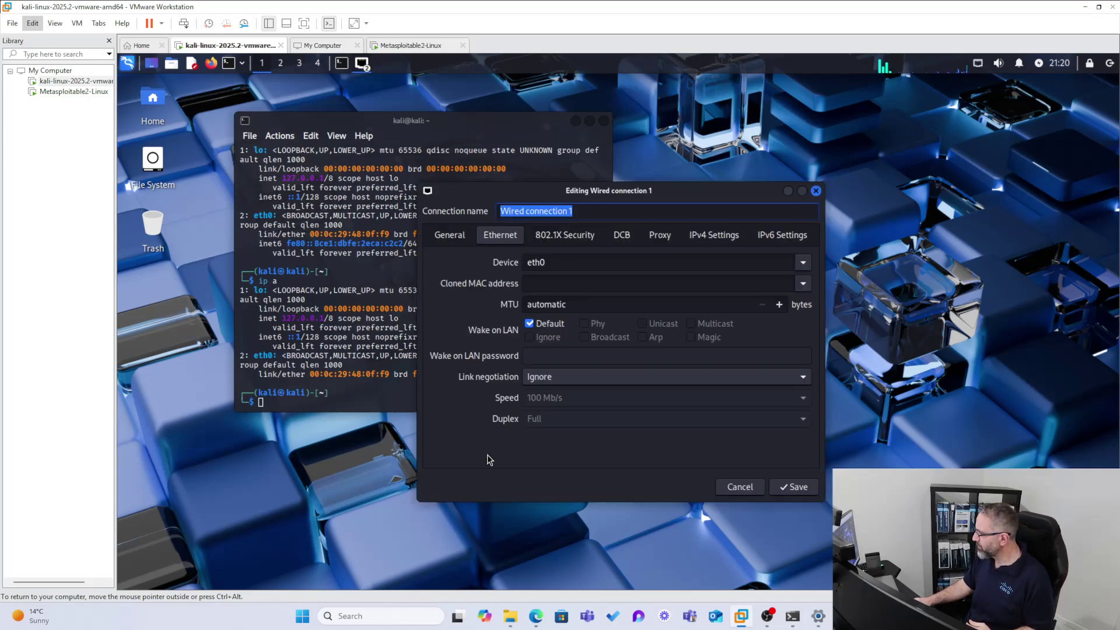
{"action": "left_click", "coordinate": [694, 236]}
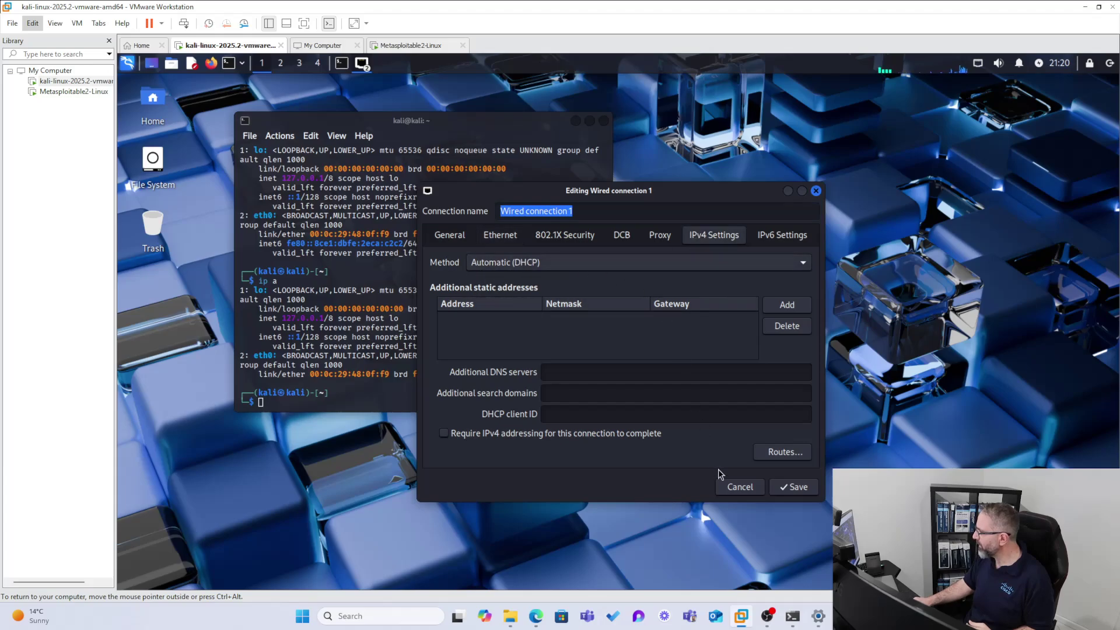
{"action": "left_click", "coordinate": [790, 489]}
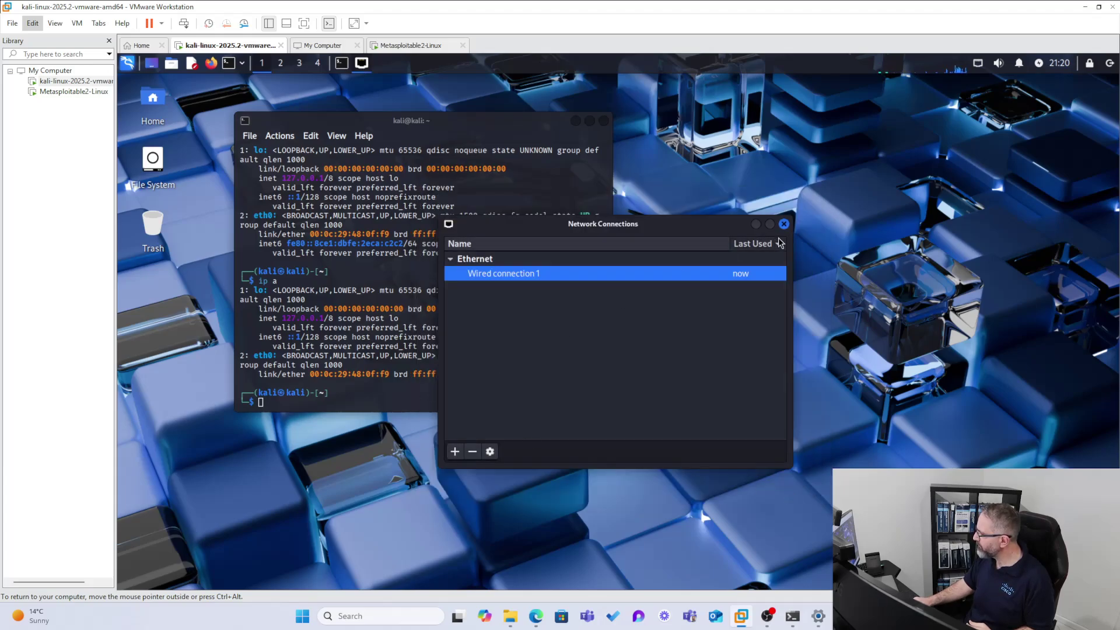
{"action": "left_click", "coordinate": [796, 224]}
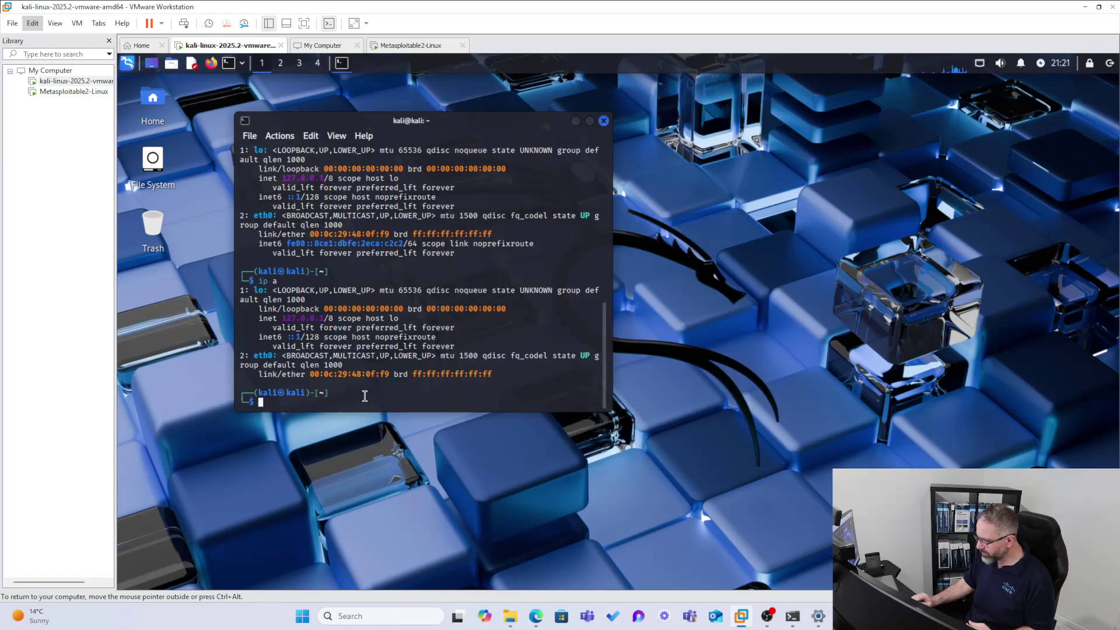
Run ip a again in the Kali terminal and highlight the IPv4 address assigned to eth0.
{"action": "key", "text": "Up"}
{"action": "key", "text": "Return"}
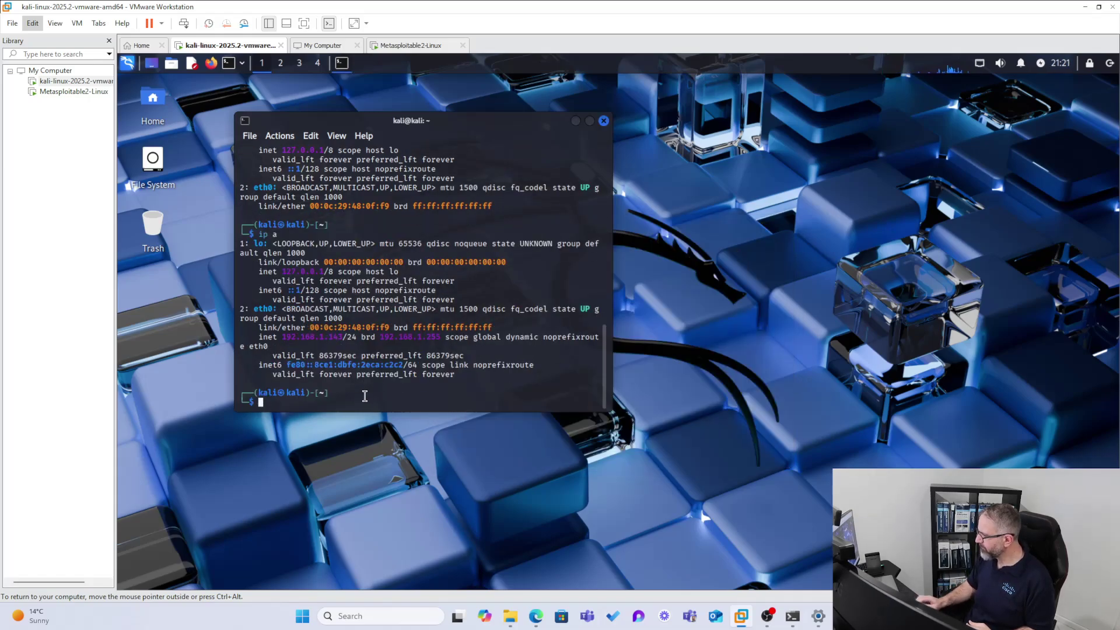
{"action": "left_click_drag", "start_coordinate": [273, 337], "coordinate": [376, 340]}
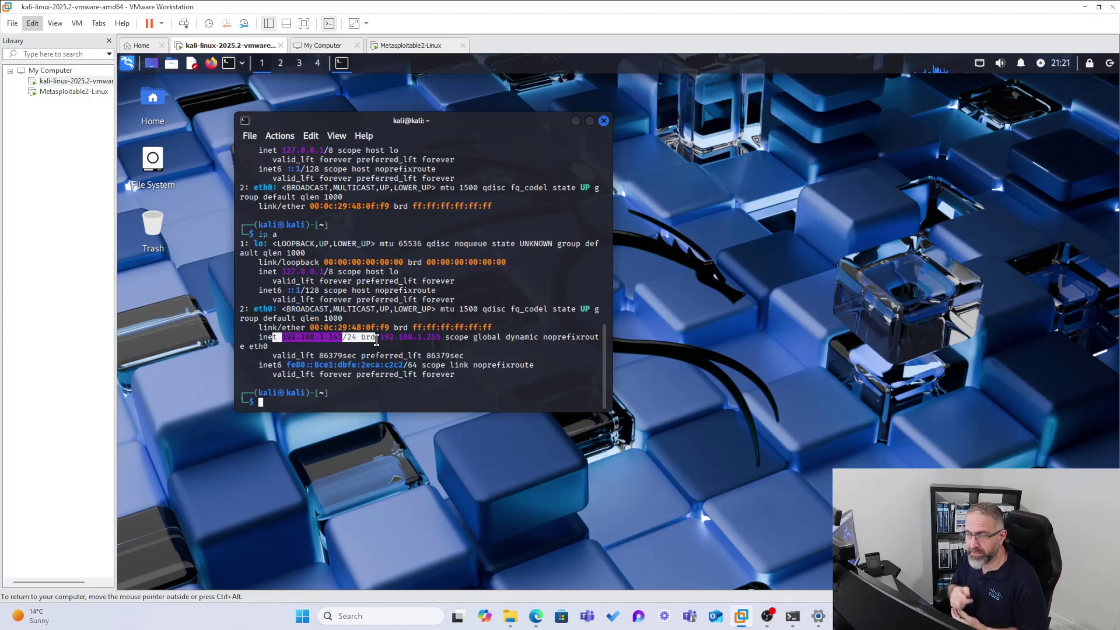
{"action": "left_click", "coordinate": [369, 341]}
{"action": "left_click_drag", "start_coordinate": [284, 341], "coordinate": [357, 340]}
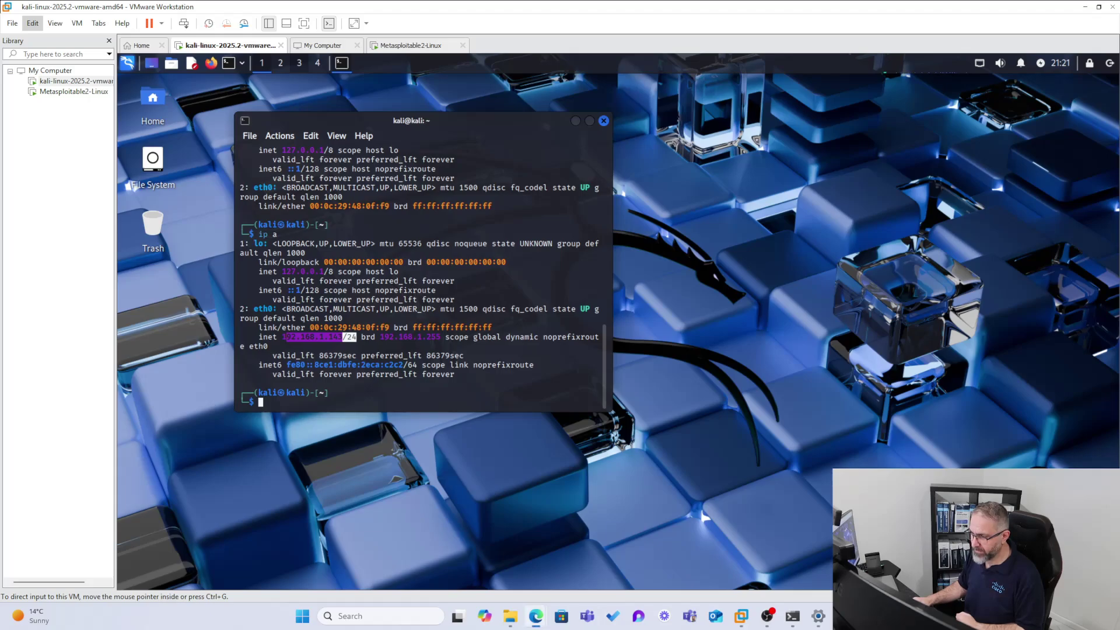
Switch to the draw.io diagram in the browser, maximize its window, and change the title to NAT NETWORKING.
{"action": "key", "text": "alt+Tab"}
{"action": "double_click", "coordinate": [408, 8]}
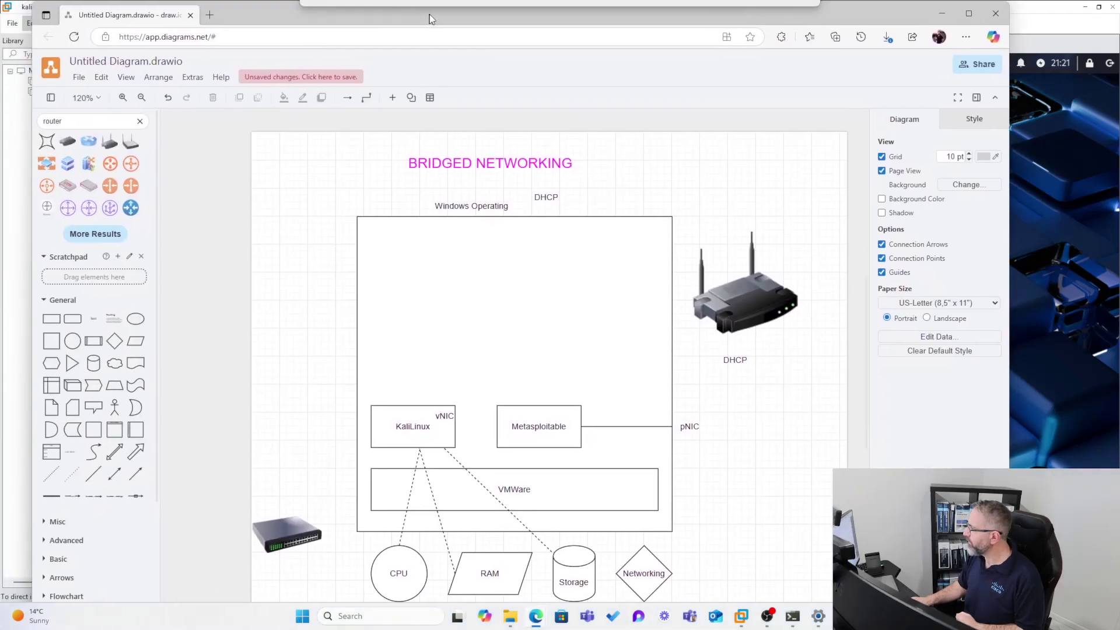
{"action": "double_click", "coordinate": [412, 158]}
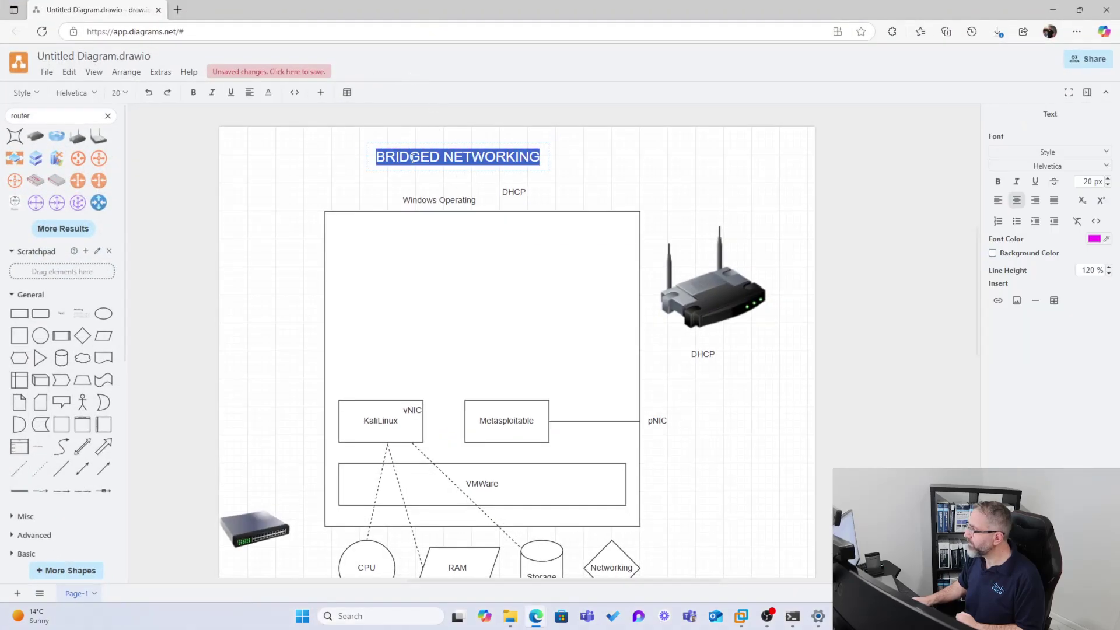
{"action": "double_click", "coordinate": [398, 156]}
{"action": "type", "text": "NAT"}
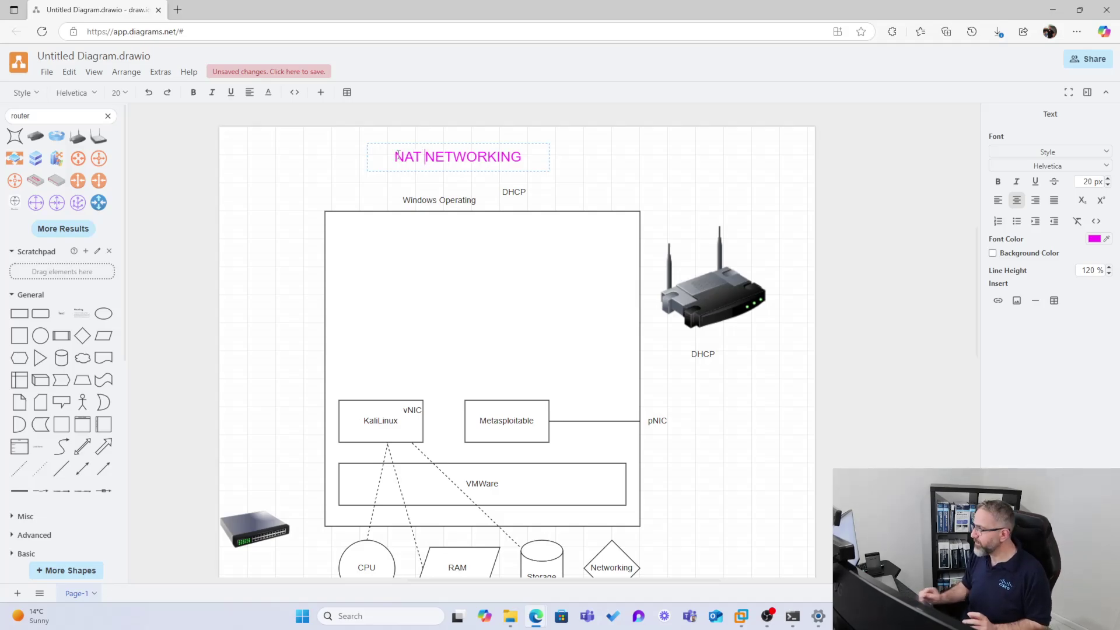
Delete the connector line between the Metasploitable box and the pNIC label.
{"action": "scroll", "coordinate": [477, 287], "scroll_direction": "down", "scroll_amount": 3}
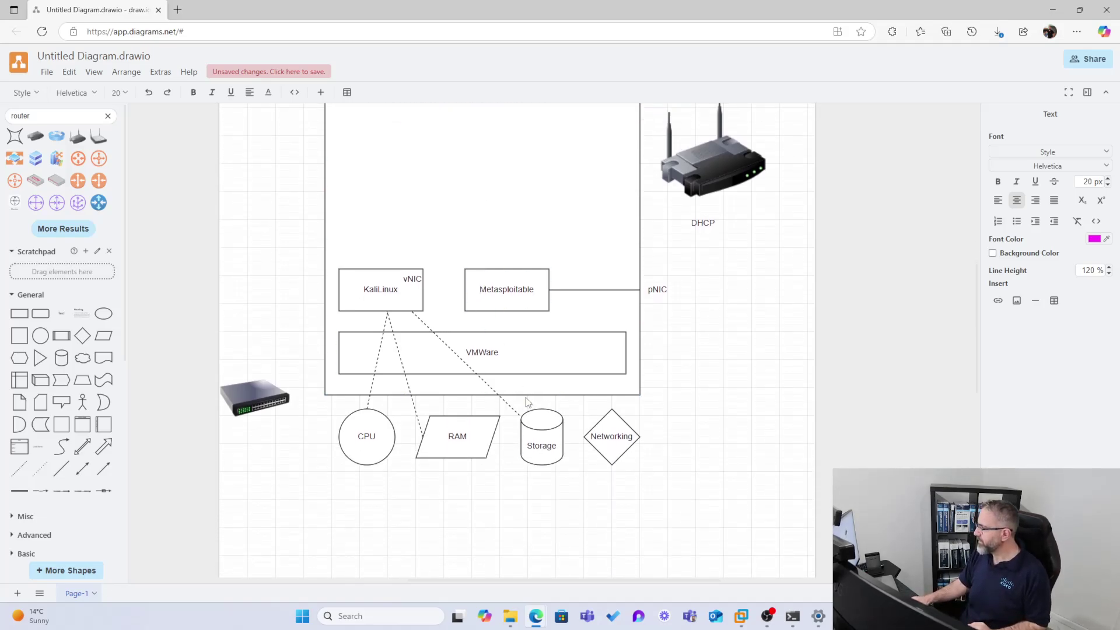
{"action": "scroll", "coordinate": [528, 402], "scroll_direction": "up", "scroll_amount": 2}
{"action": "left_click", "coordinate": [600, 362]}
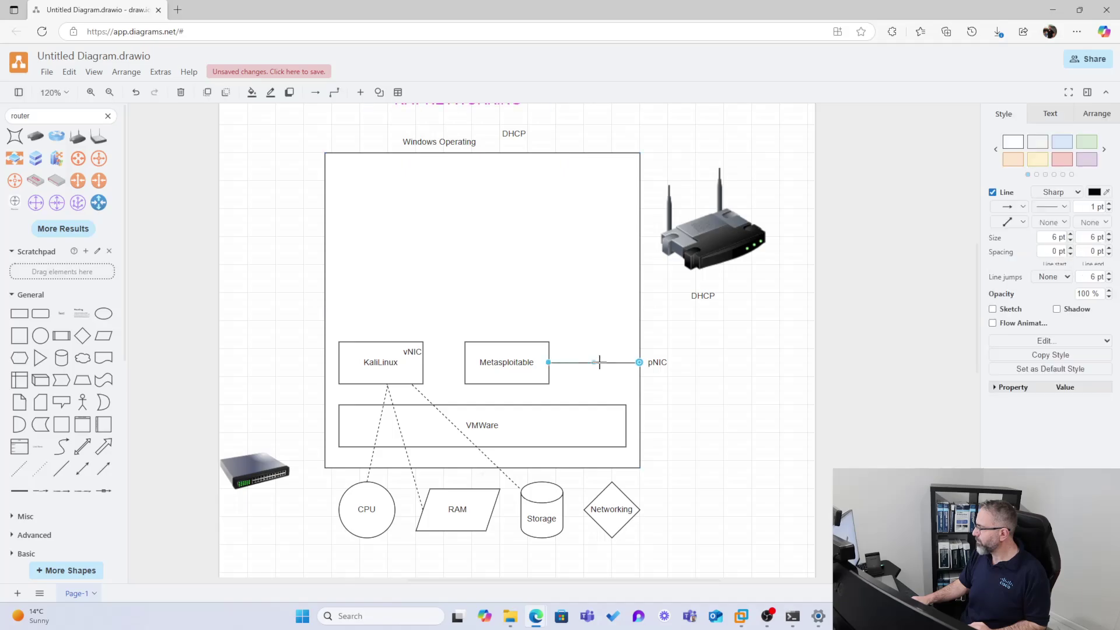
{"action": "key", "text": "Delete"}
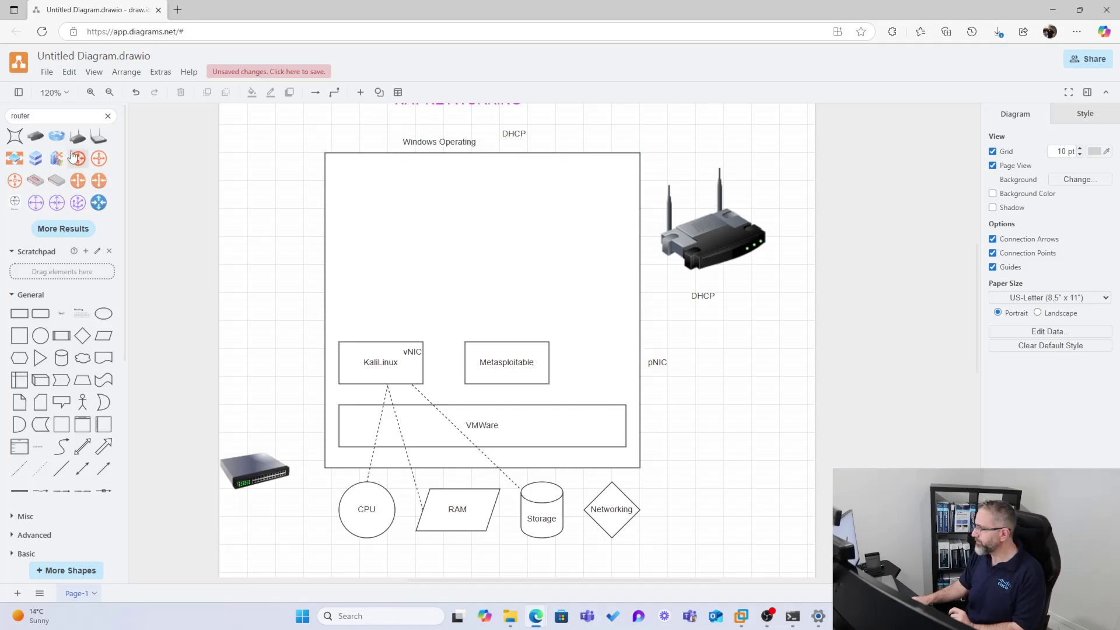
Search the shape library for "vswitch" instead of "router".
{"action": "scroll", "coordinate": [58, 181], "scroll_direction": "down", "scroll_amount": 1}
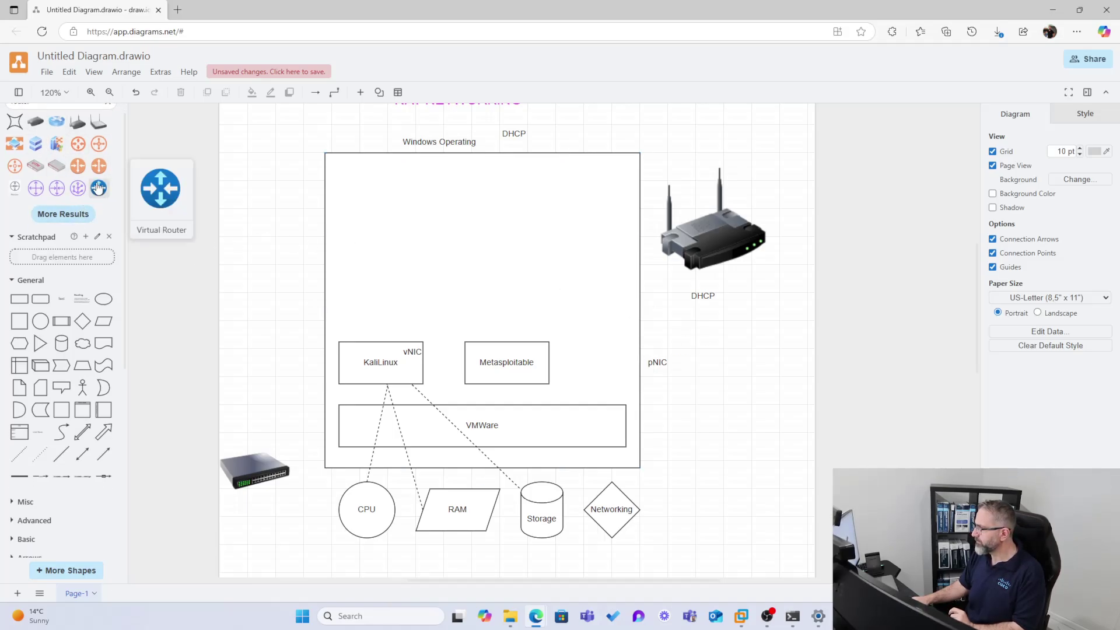
{"action": "scroll", "coordinate": [99, 192], "scroll_direction": "up", "scroll_amount": 1}
{"action": "double_click", "coordinate": [24, 116]}
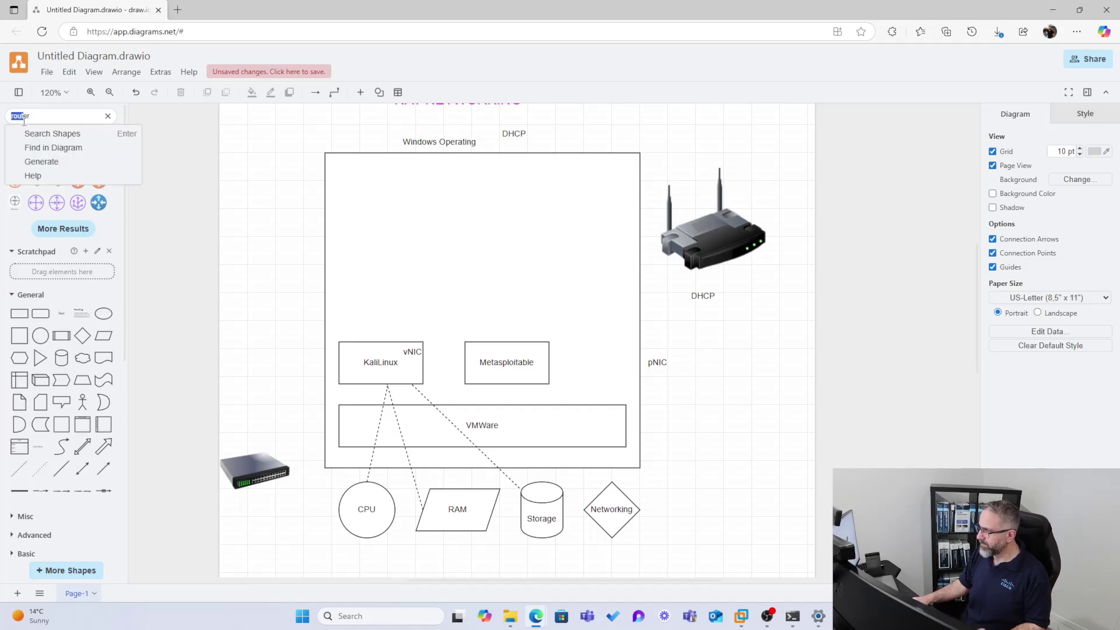
{"action": "type", "text": "vswitch"}
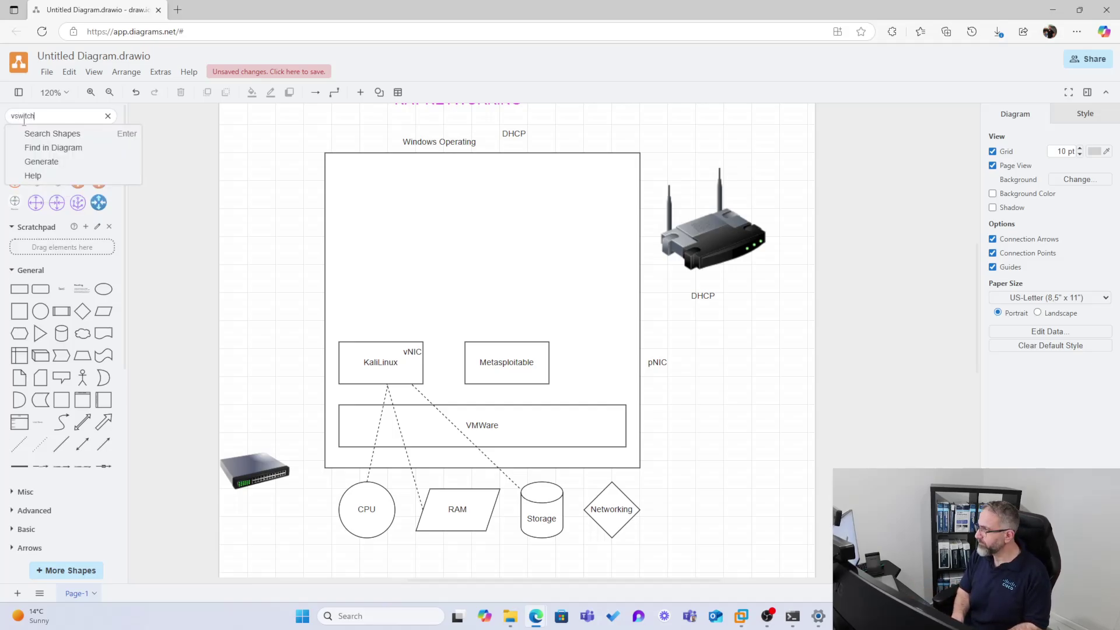
{"action": "key", "text": "Return"}
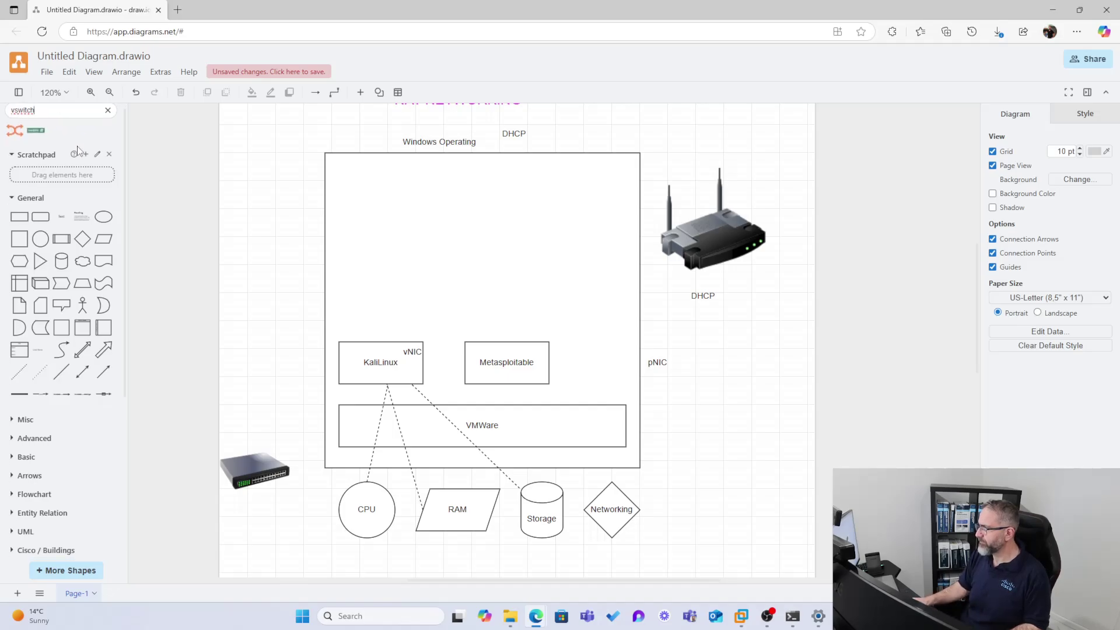
Search the shape library for "switch" and place a Cisco-style arrow switch icon inside the Windows Operating box, above the virtual machines.
{"action": "left_click", "coordinate": [15, 115]}
{"action": "key", "text": "BackSpace"}
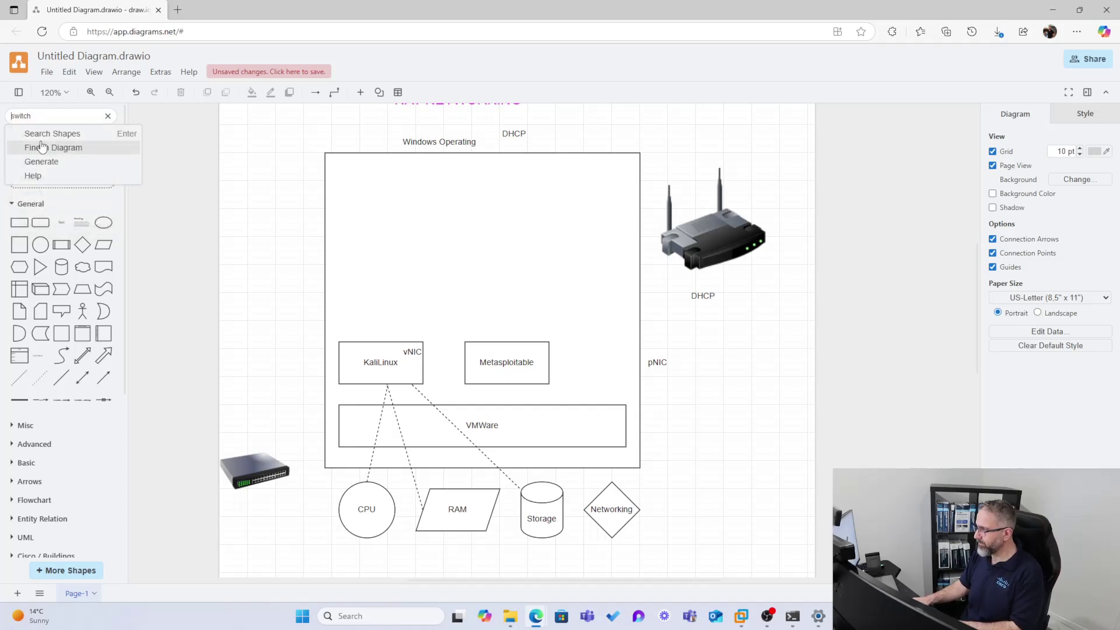
{"action": "key", "text": "Return"}
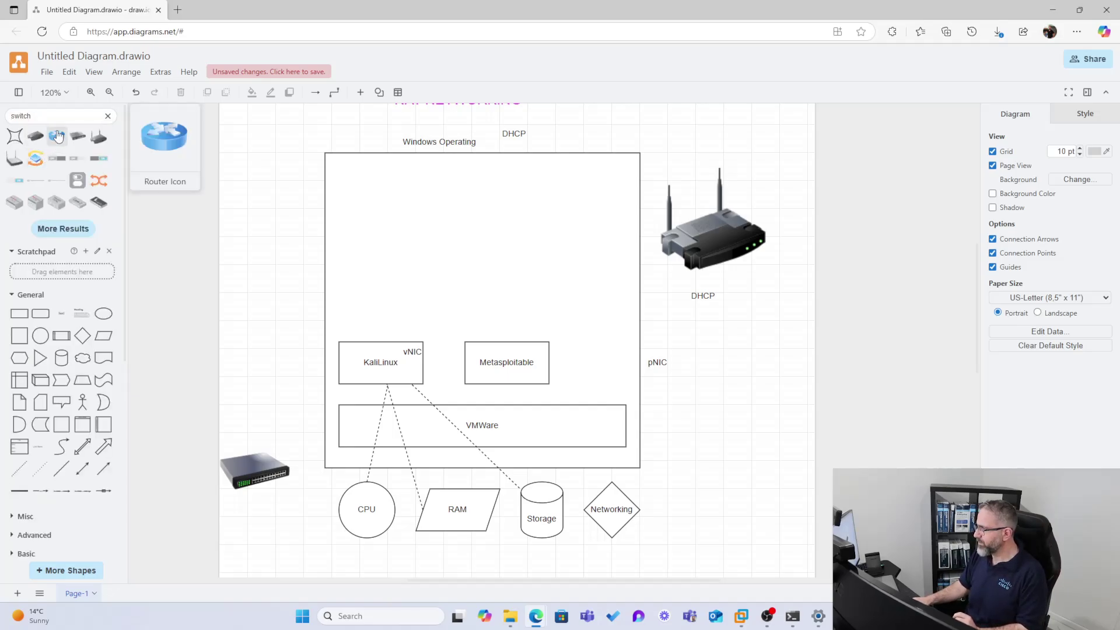
{"action": "left_click", "coordinate": [52, 111]}
{"action": "key", "text": "Return"}
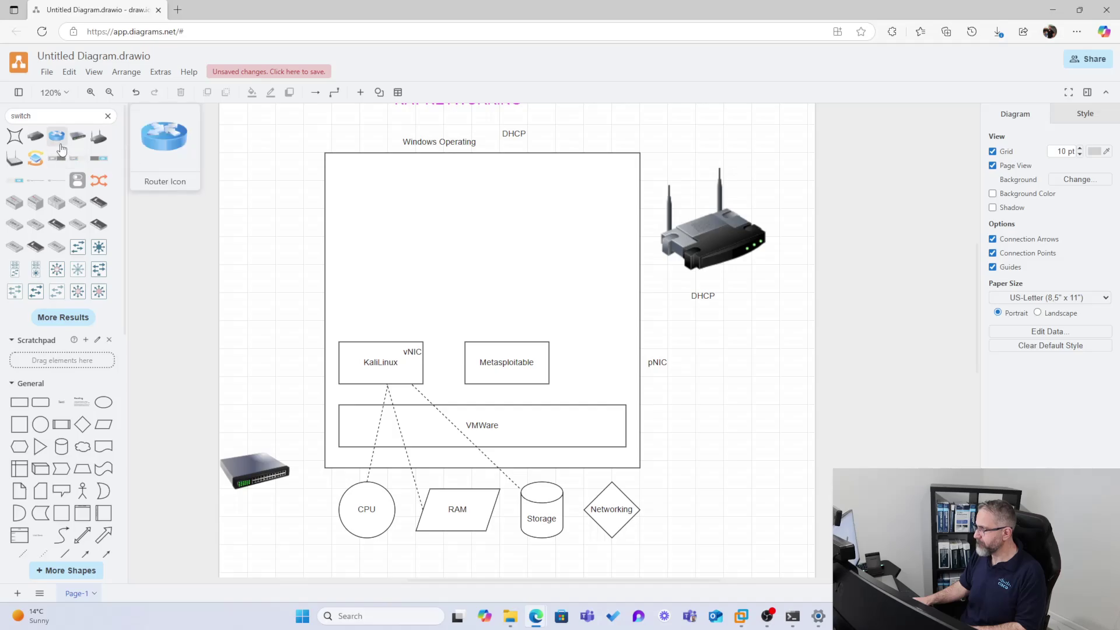
{"action": "left_click_drag", "start_coordinate": [92, 273], "coordinate": [441, 230]}
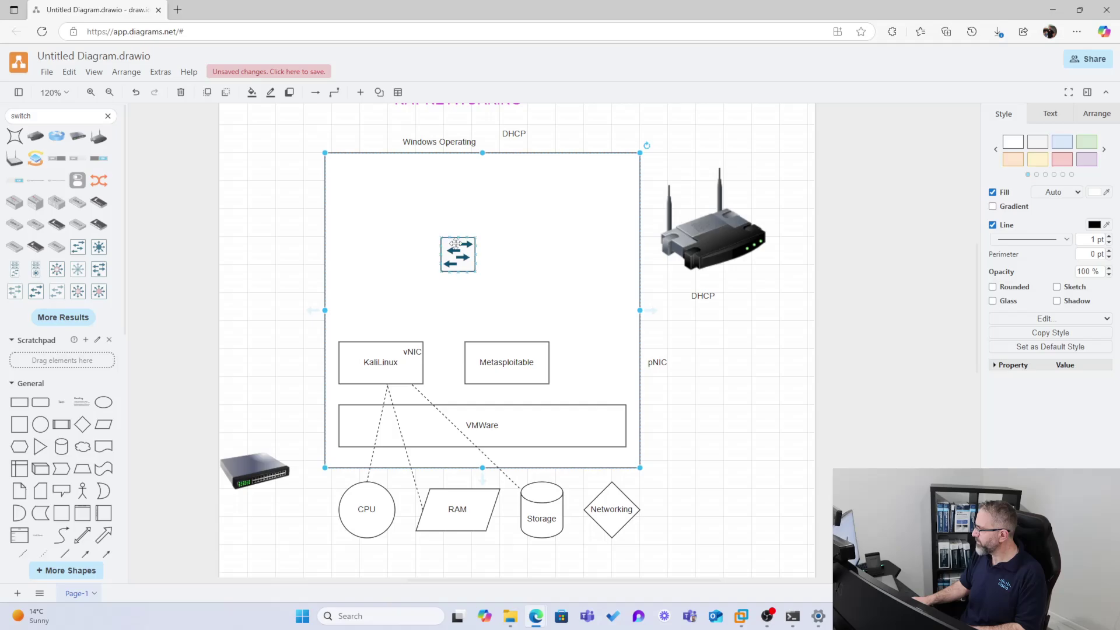
{"action": "double_click", "coordinate": [452, 220]}
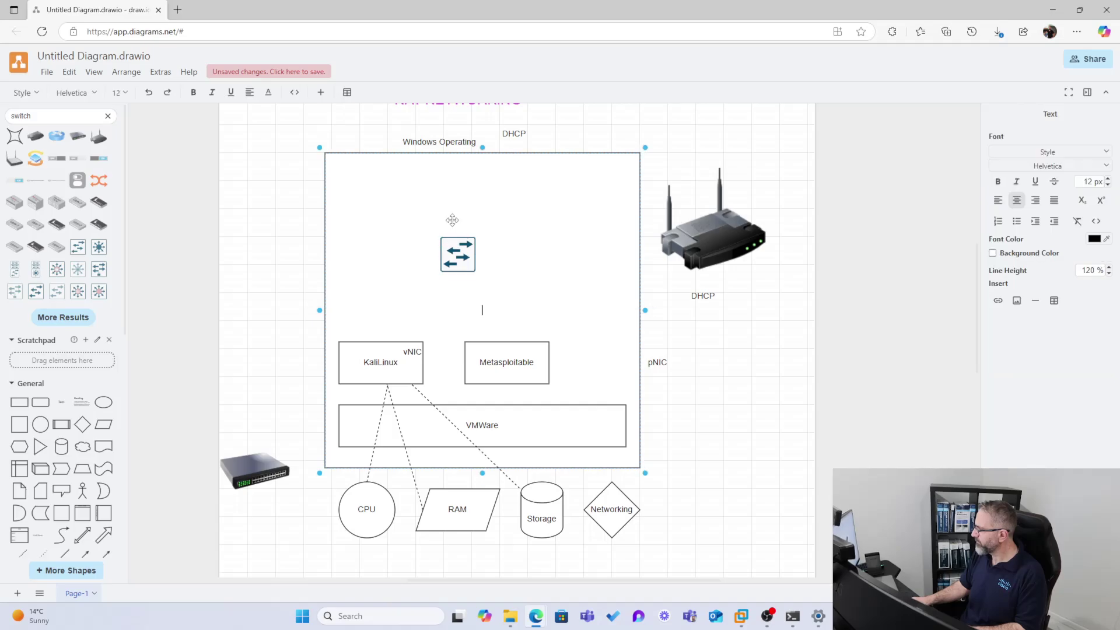
Add a text label reading "vSwtich" and place it directly above the switch icon.
{"action": "double_click", "coordinate": [245, 155]}
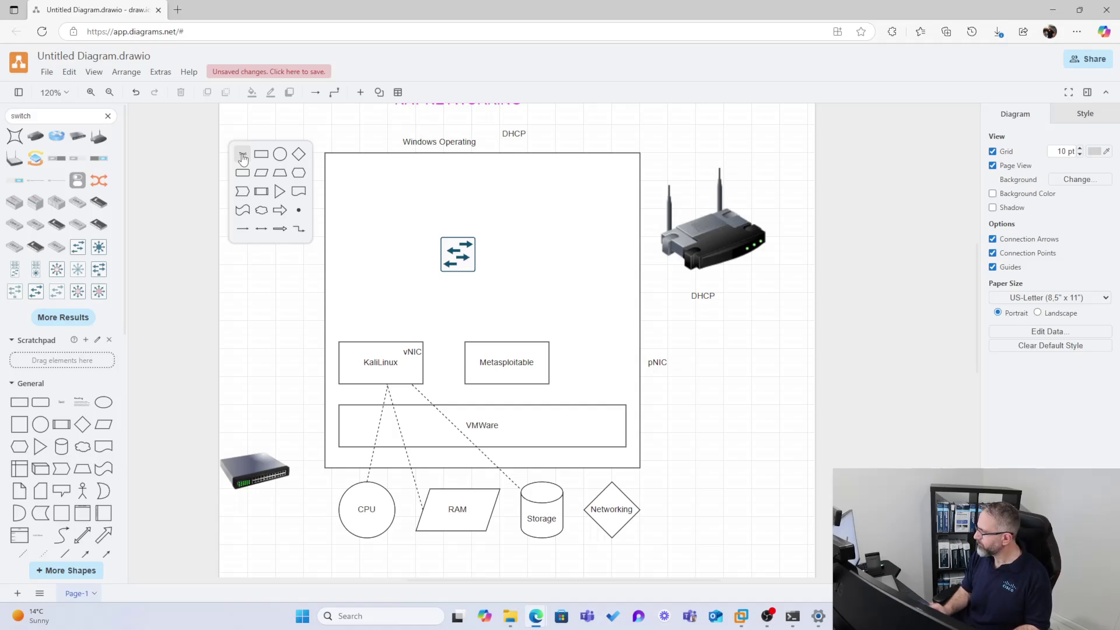
{"action": "left_click", "coordinate": [243, 156]}
{"action": "type", "text": "v"}
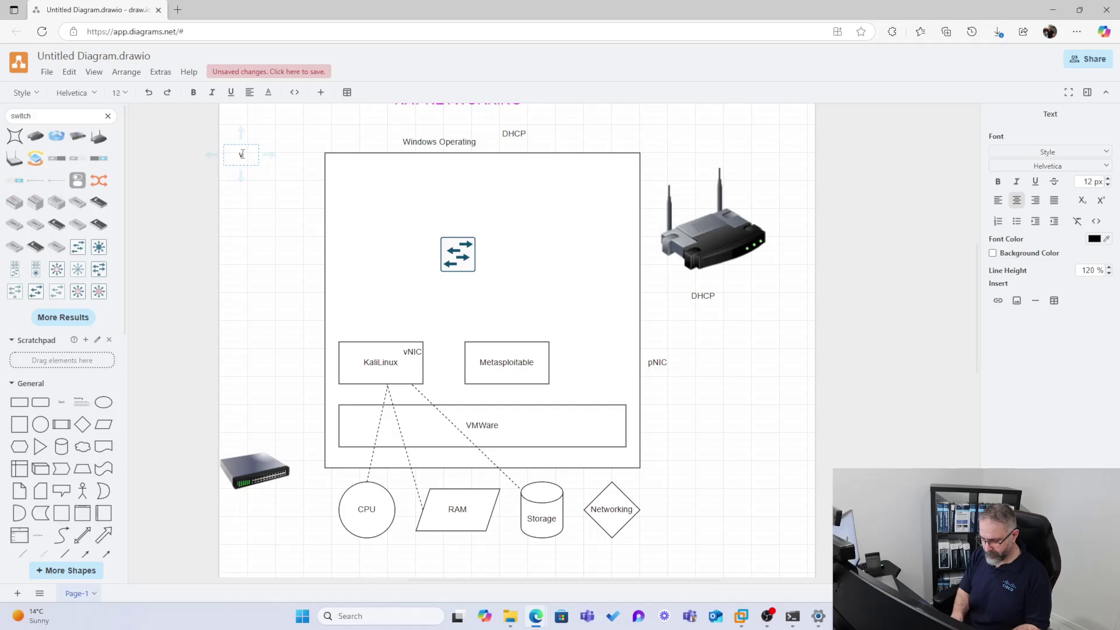
{"action": "type", "text": "Swtich"}
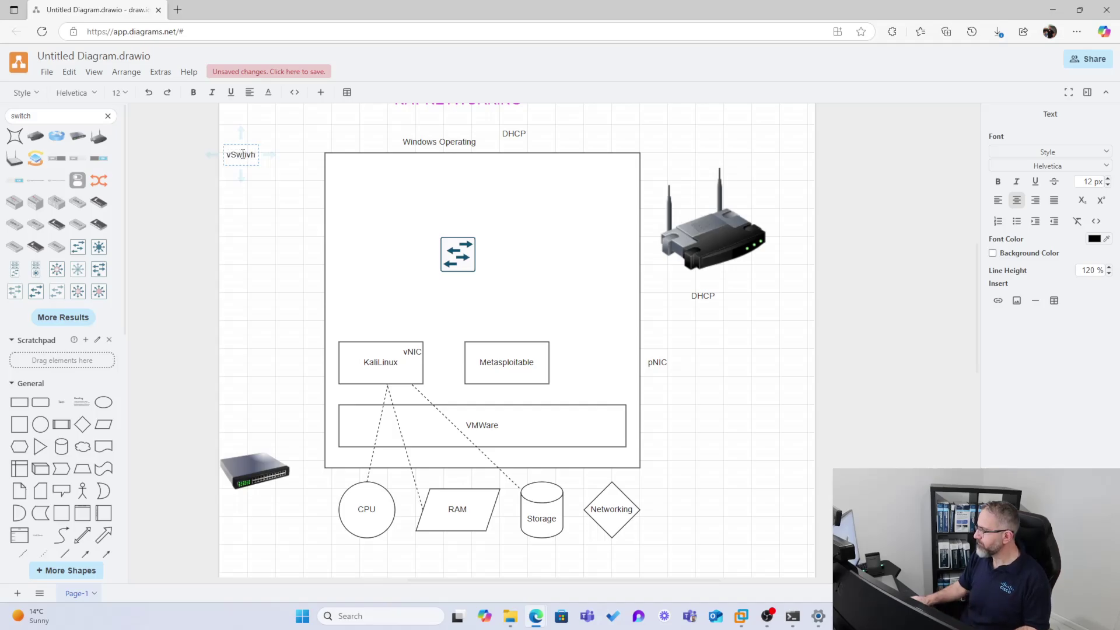
{"action": "key", "text": "BackSpace"}
{"action": "key", "text": "BackSpace"}
{"action": "key", "text": "BackSpace"}
{"action": "key", "text": "BackSpace"}
{"action": "type", "text": "itch"}
{"action": "left_click", "coordinate": [224, 191]}
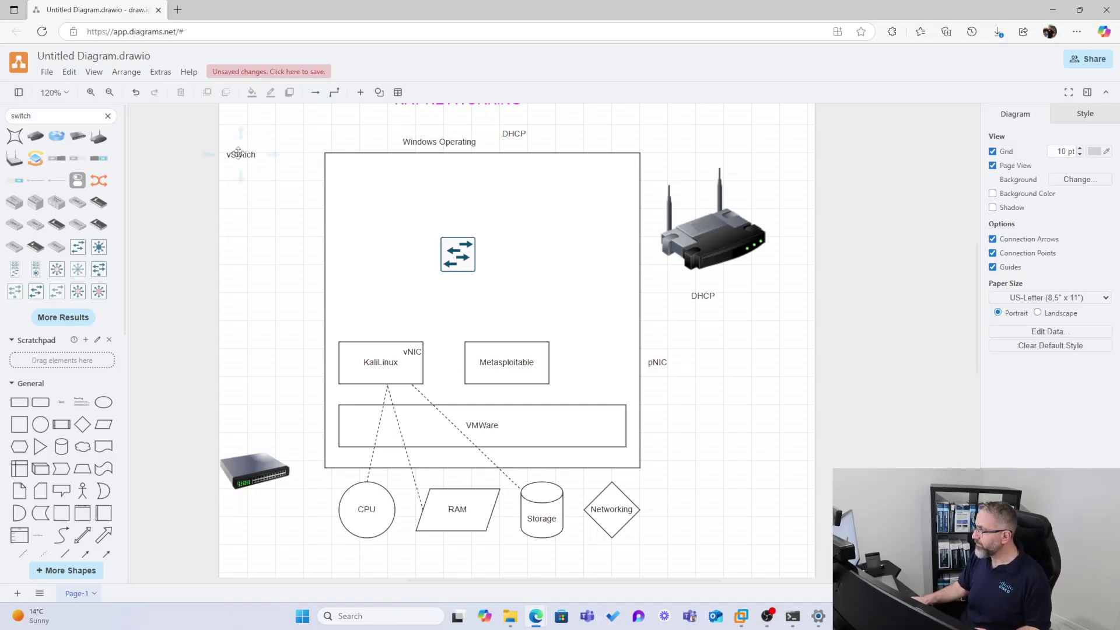
{"action": "left_click_drag", "start_coordinate": [238, 153], "coordinate": [471, 219]}
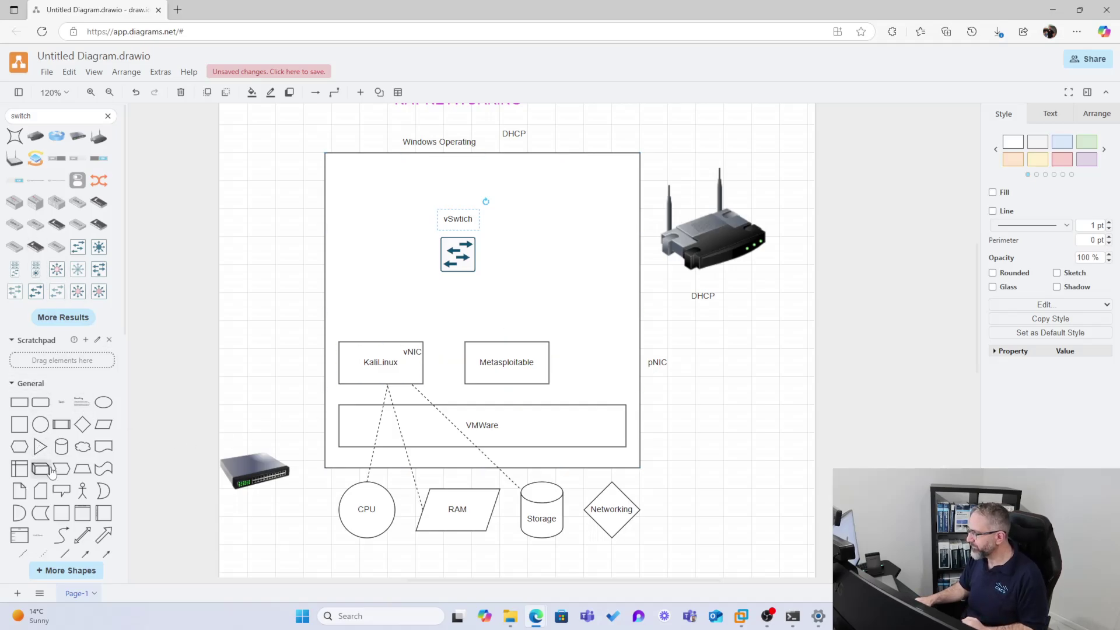
Connect the switch icon to the KaliLinux box with a plain line and copy the vNIC label onto the Metasploitable box.
{"action": "left_click_drag", "start_coordinate": [64, 553], "coordinate": [396, 343]}
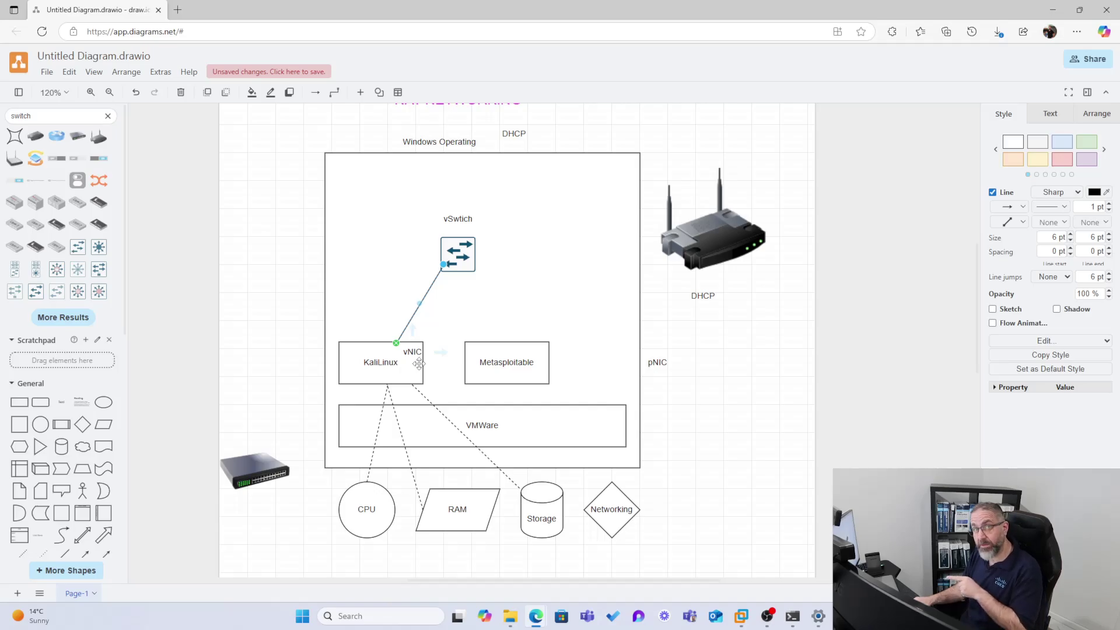
{"action": "left_click", "coordinate": [419, 351]}
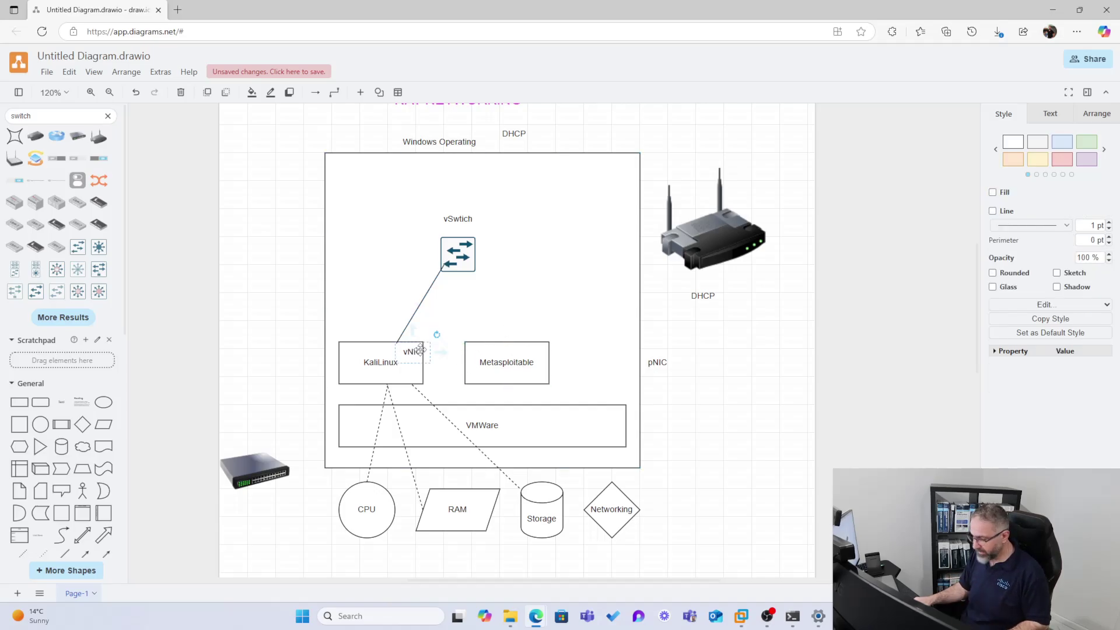
{"action": "left_click_drag", "start_coordinate": [420, 350], "coordinate": [533, 350]}
Connect the switch icon with plain lines to the Metasploitable box and to the edge of the Windows box at pNIC.
{"action": "left_click", "coordinate": [430, 296]}
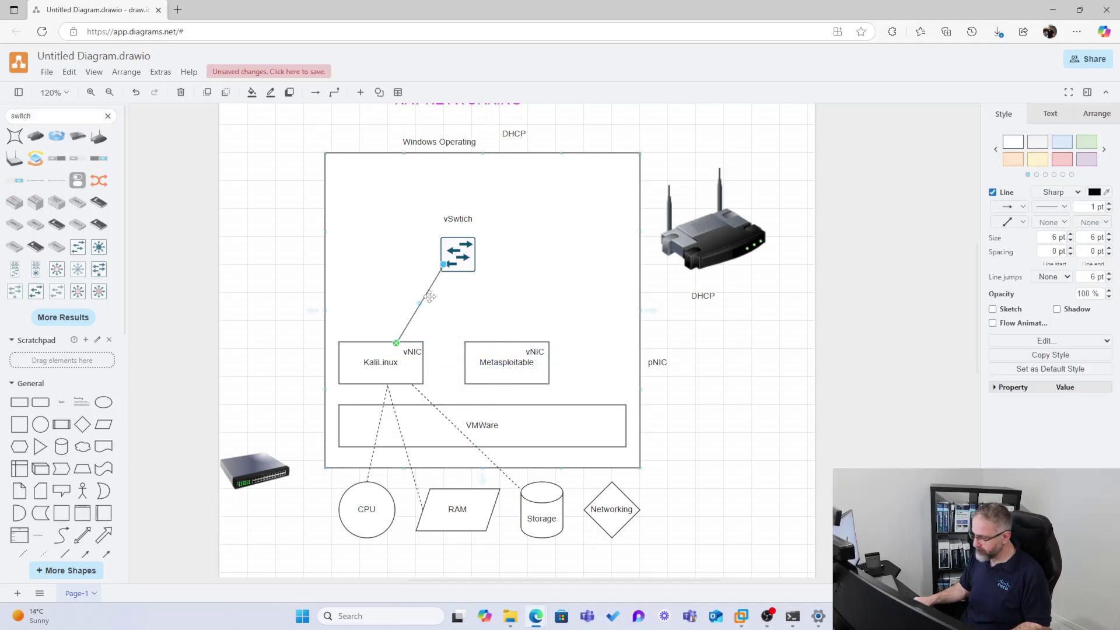
{"action": "left_click_drag", "start_coordinate": [466, 271], "coordinate": [518, 340]}
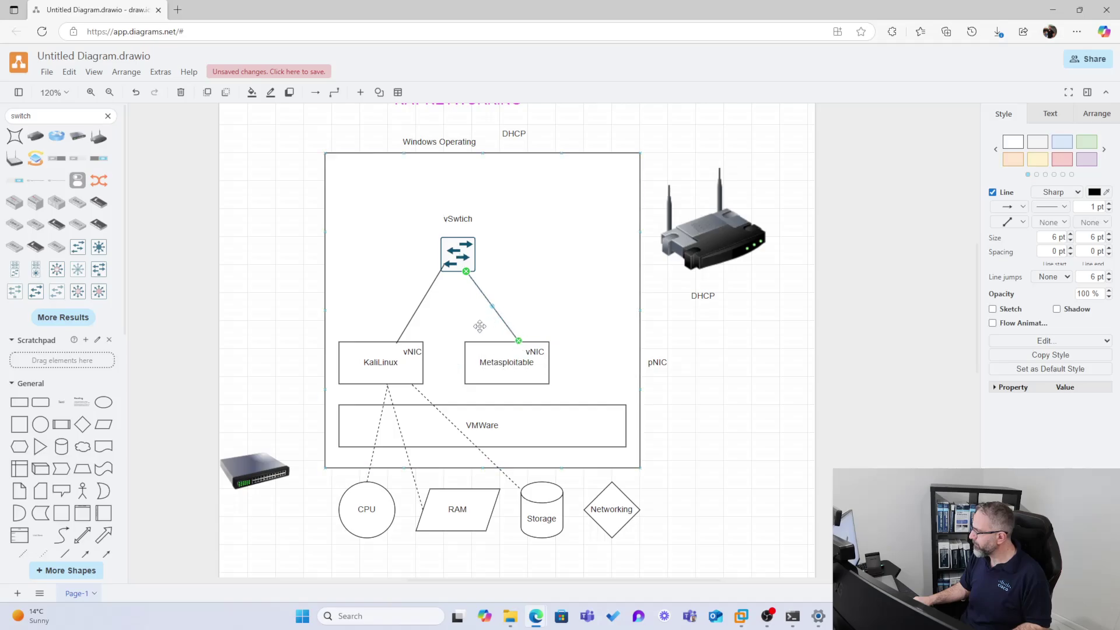
{"action": "left_click", "coordinate": [479, 326]}
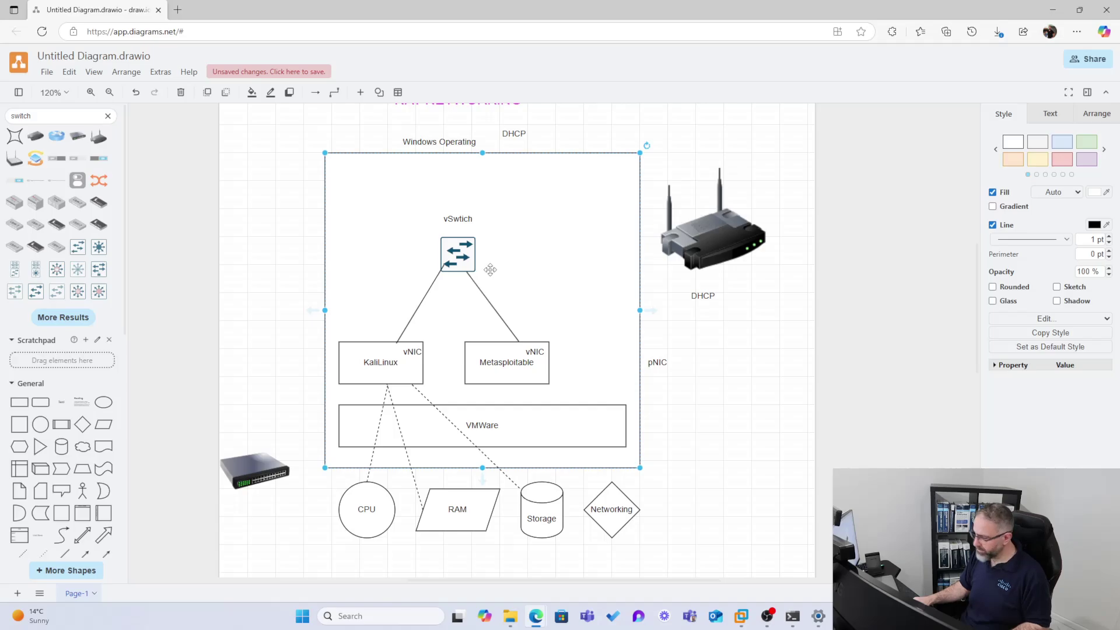
{"action": "mouse_move", "coordinate": [489, 269]}
{"action": "left_mouse_down"}
{"action": "mouse_move", "coordinate": [533, 264]}
{"action": "mouse_move", "coordinate": [474, 254]}
{"action": "left_mouse_up"}
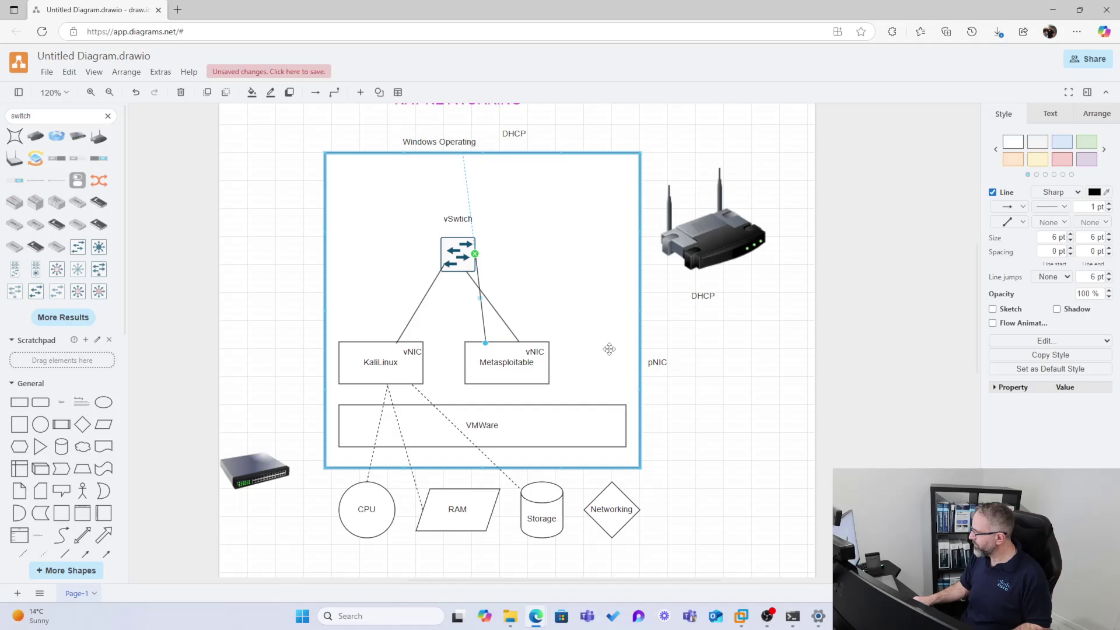
{"action": "left_click_drag", "start_coordinate": [609, 349], "coordinate": [640, 362]}
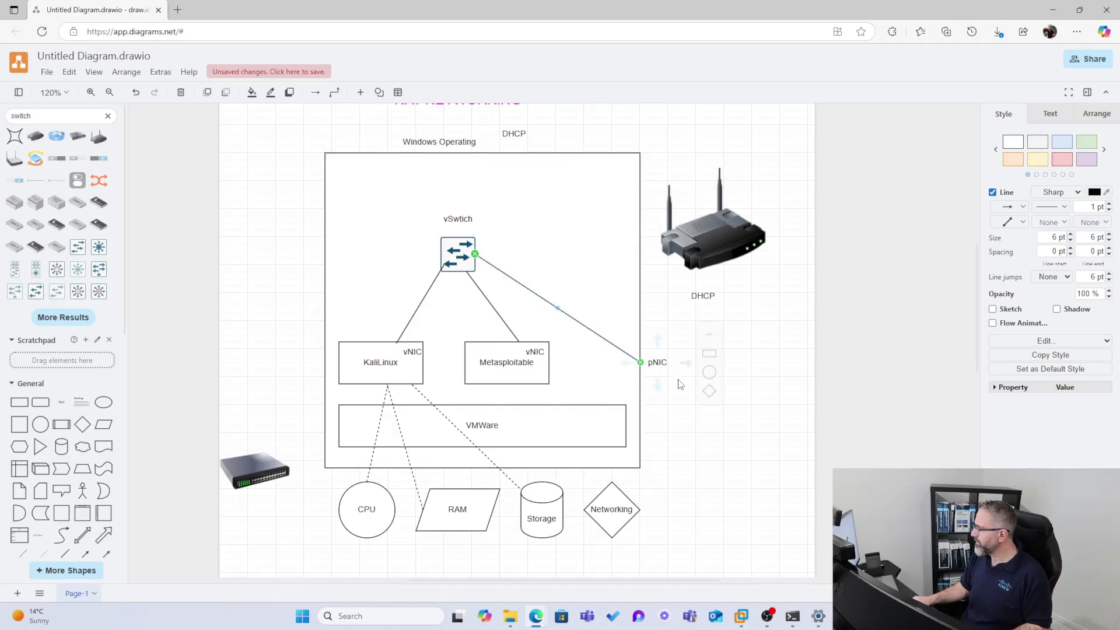
{"action": "left_click", "coordinate": [666, 452]}
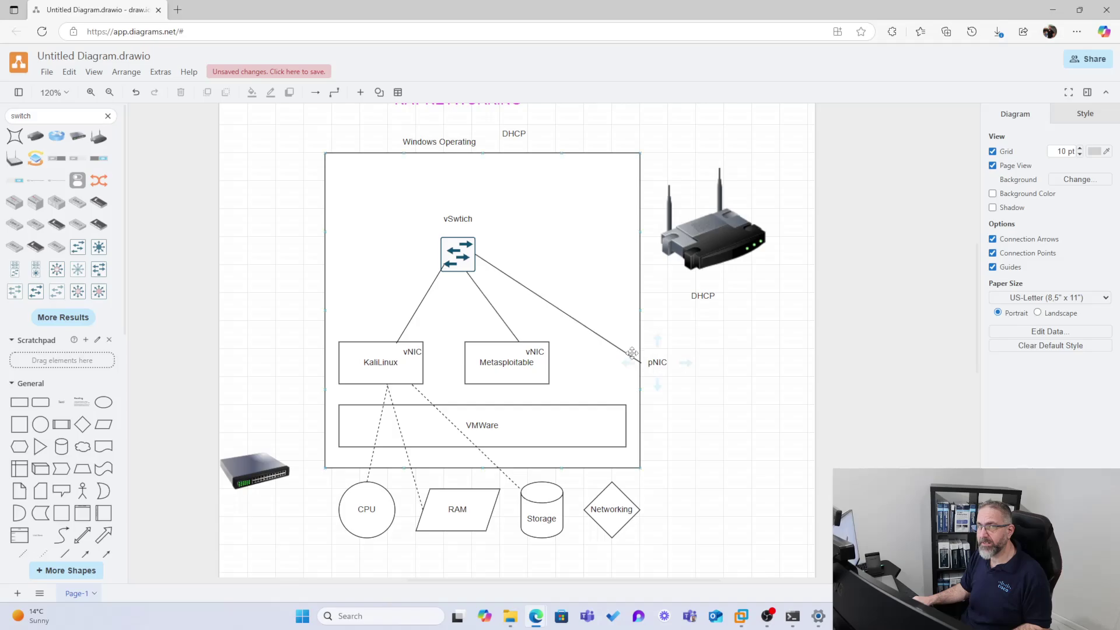
Add a text label reading "192.168.1.0/24 Network" below the DHCP label under the wireless router.
{"action": "double_click", "coordinate": [708, 340]}
{"action": "left_click", "coordinate": [706, 339]}
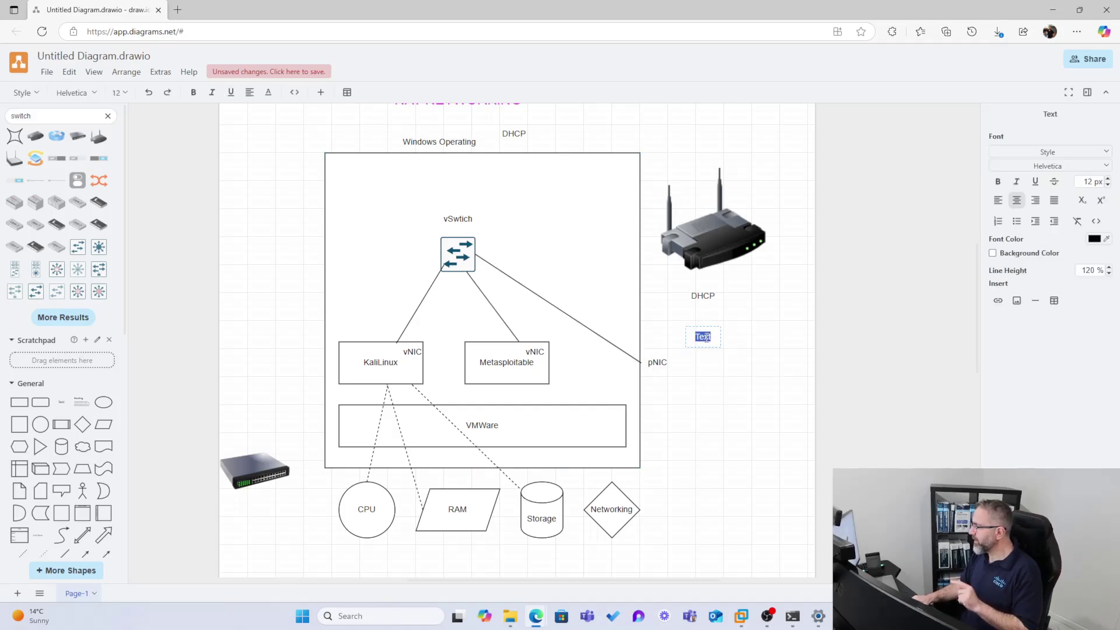
{"action": "type", "text": "192.168.1"}
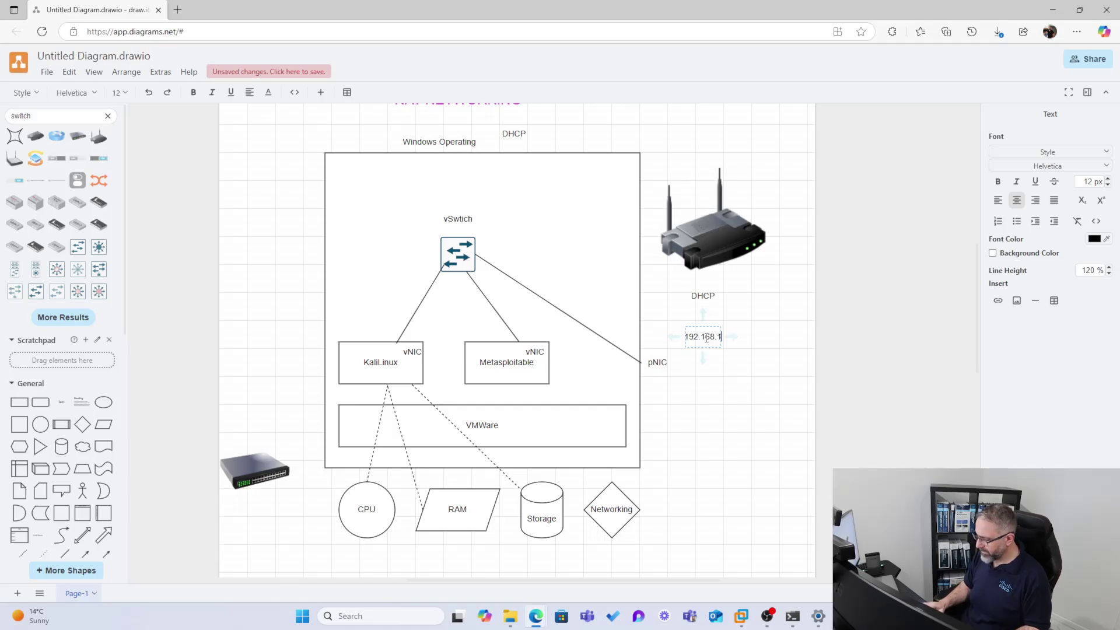
{"action": "type", "text": "0/24"}
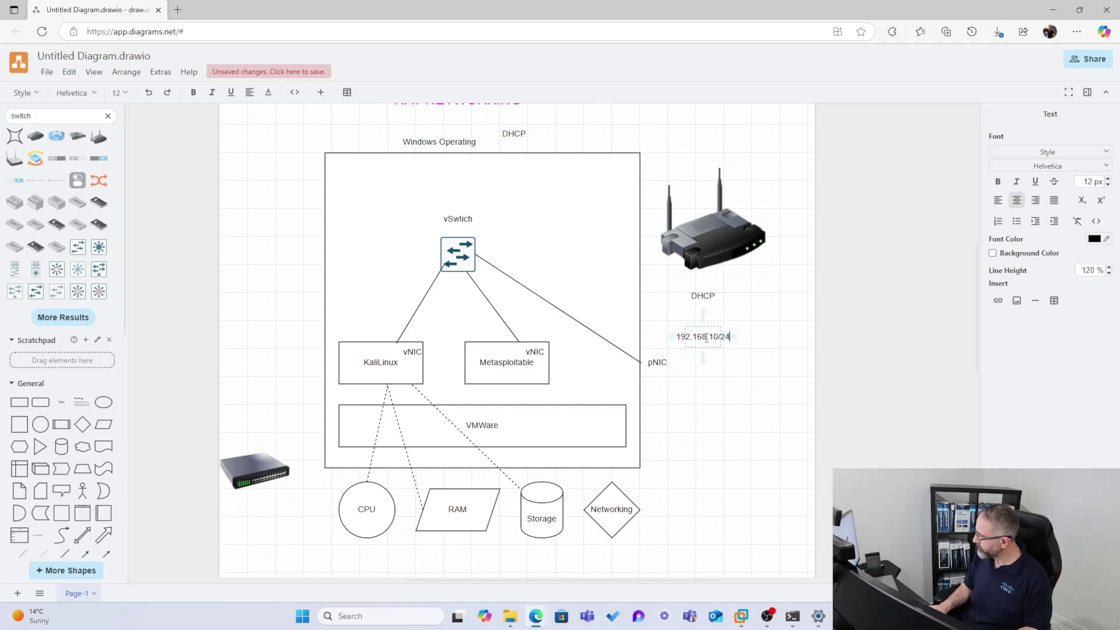
{"action": "type", "text": " Network"}
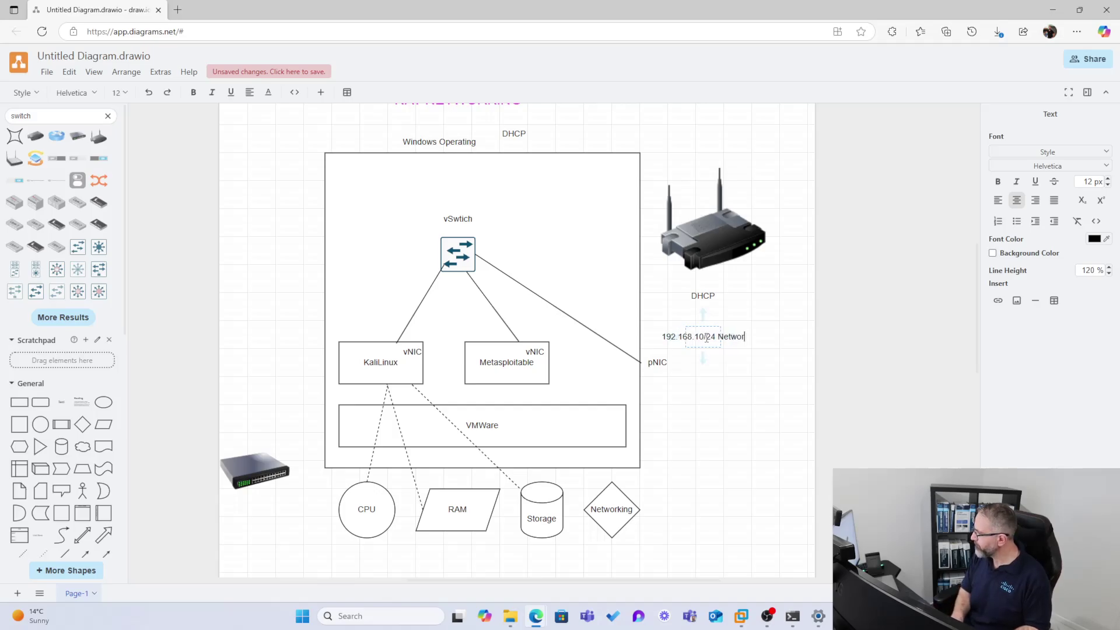
{"action": "left_click", "coordinate": [695, 367]}
{"action": "left_click_drag", "start_coordinate": [702, 336], "coordinate": [749, 331]}
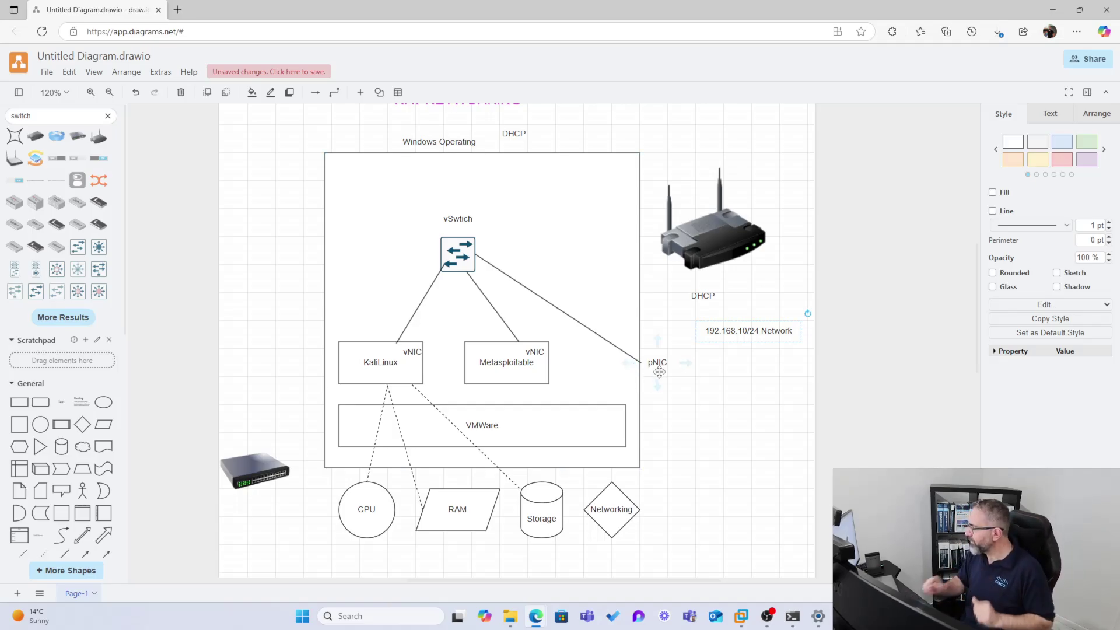
{"action": "double_click", "coordinate": [748, 331]}
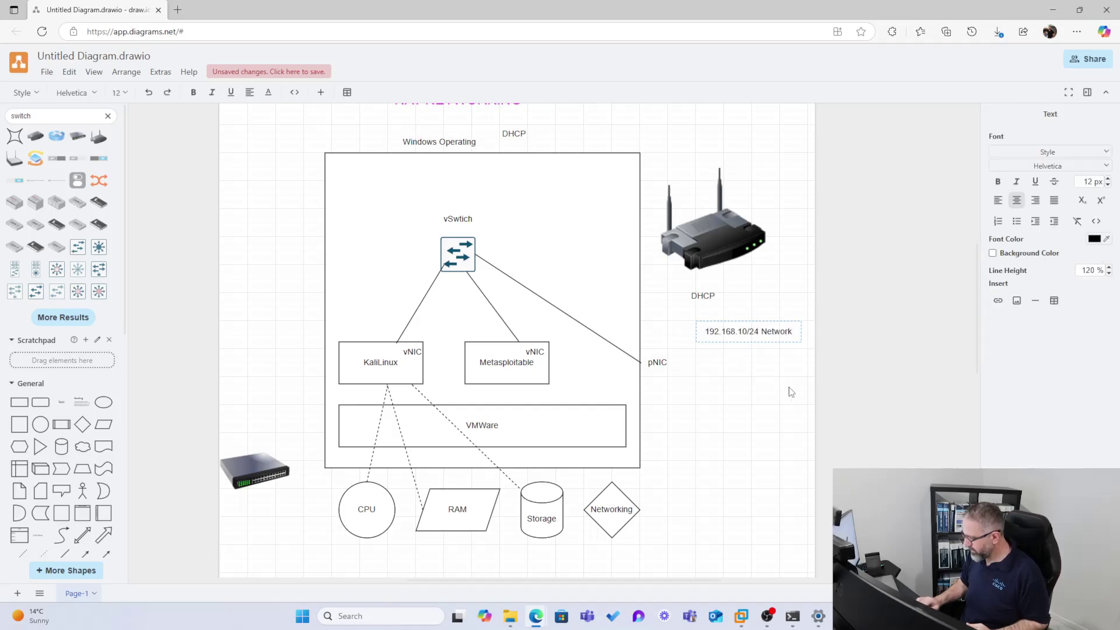
{"action": "type", "text": "."}
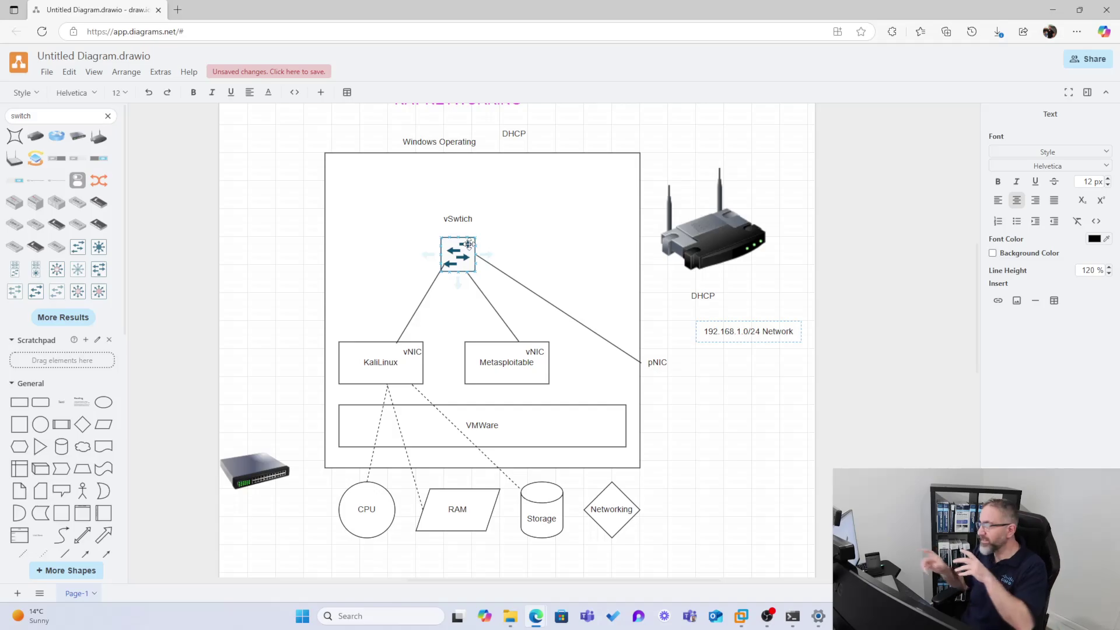
{"action": "double_click", "coordinate": [737, 333]}
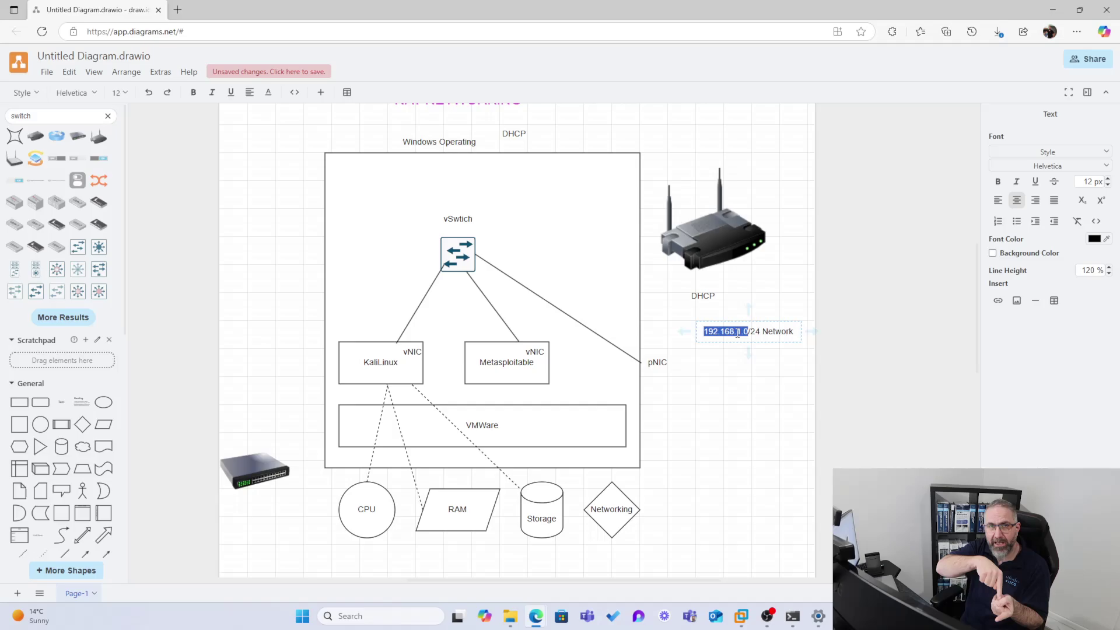
Insert a new text label in the empty area outside the Windows box, above the physical switch.
{"action": "double_click", "coordinate": [276, 310]}
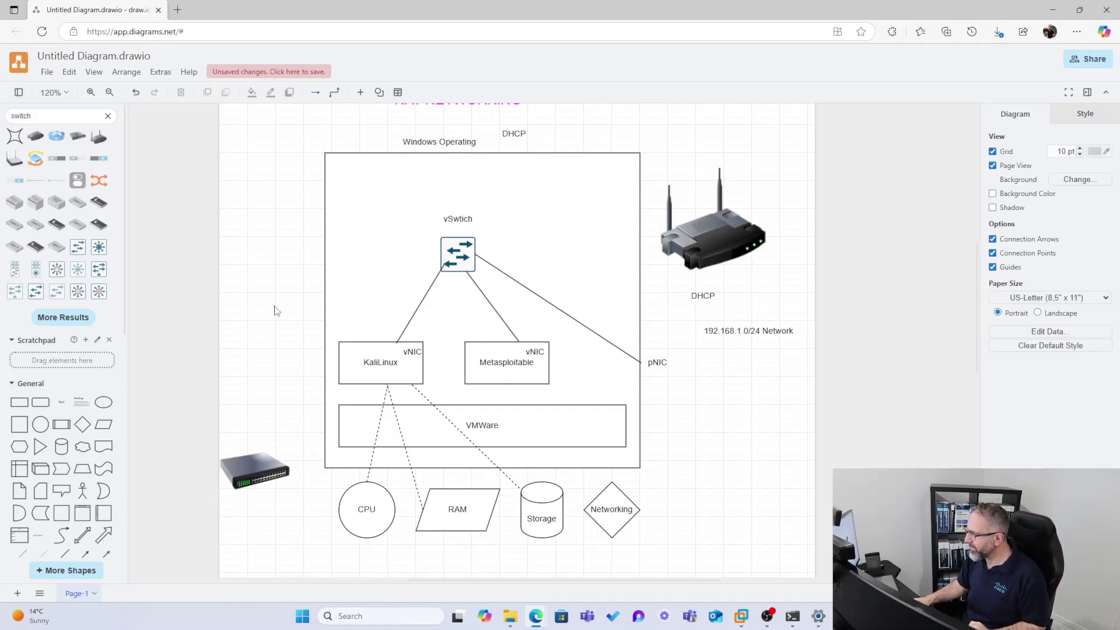
{"action": "left_click", "coordinate": [276, 308]}
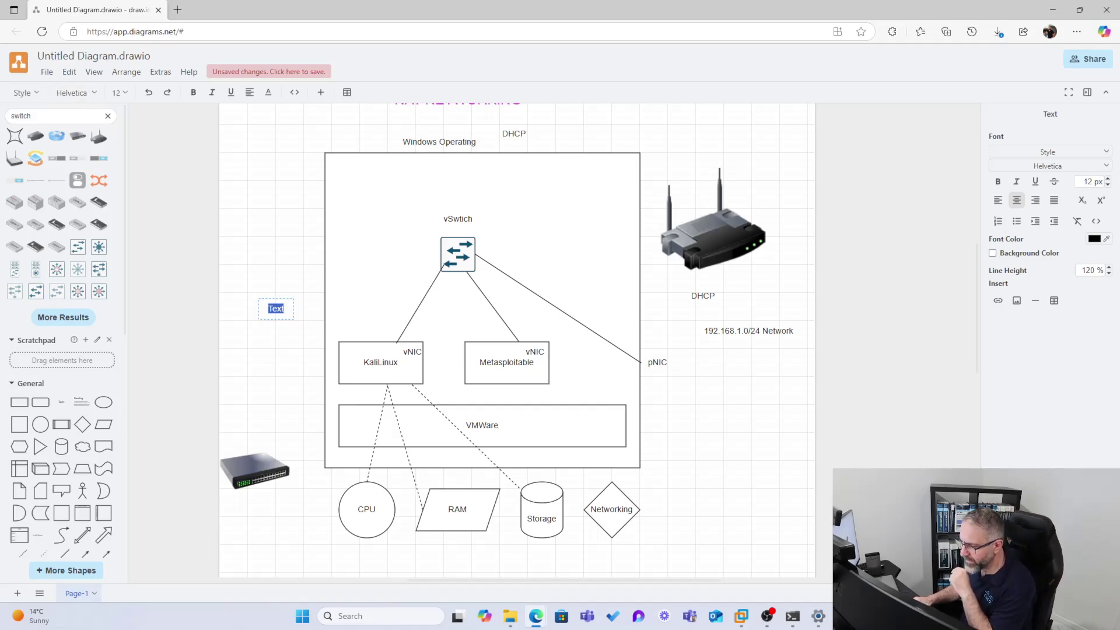
Switch to VMware Workstation, open the Virtual Network Editor with administrator rights, and examine the VMnet8 NAT network's subnet settings.
{"action": "key", "text": "alt+Tab"}
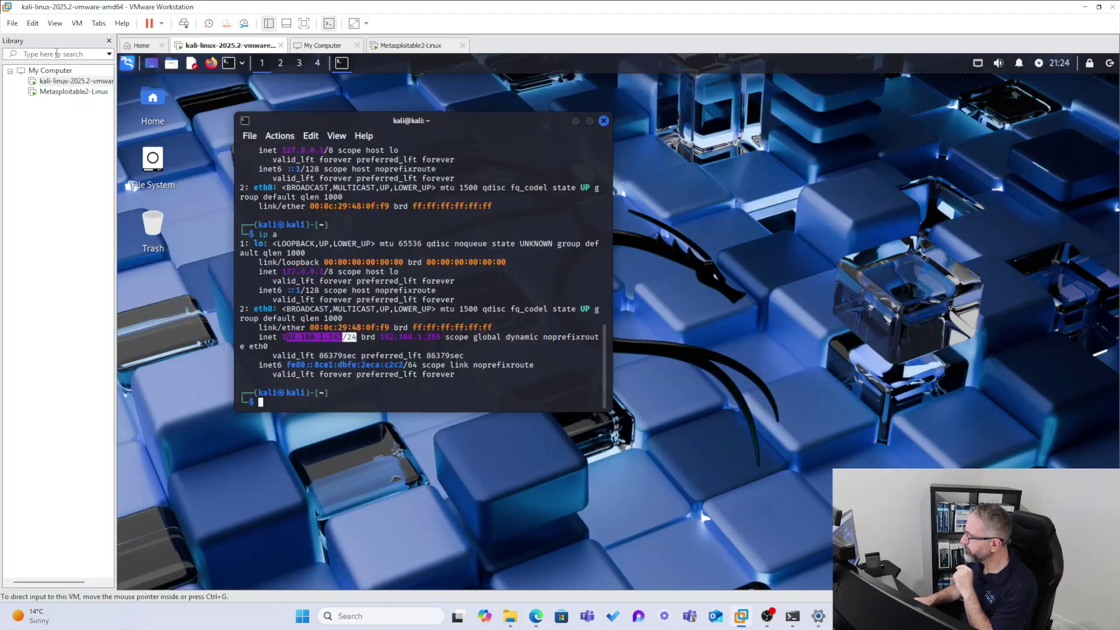
{"action": "left_click", "coordinate": [12, 23]}
{"action": "mouse_move", "coordinate": [33, 24]}
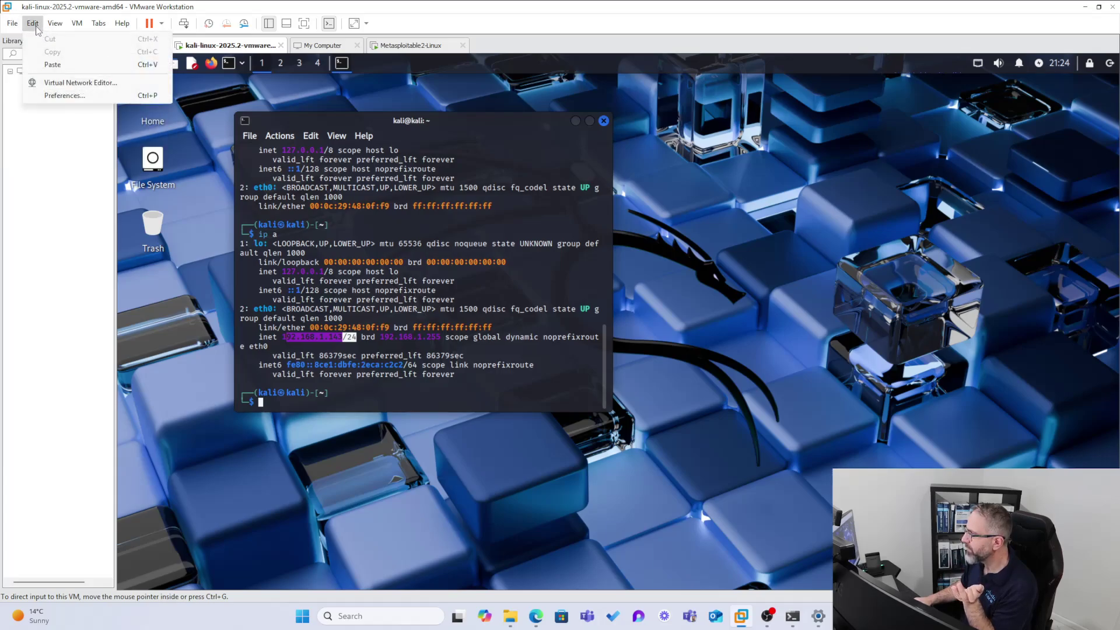
{"action": "left_click", "coordinate": [62, 83]}
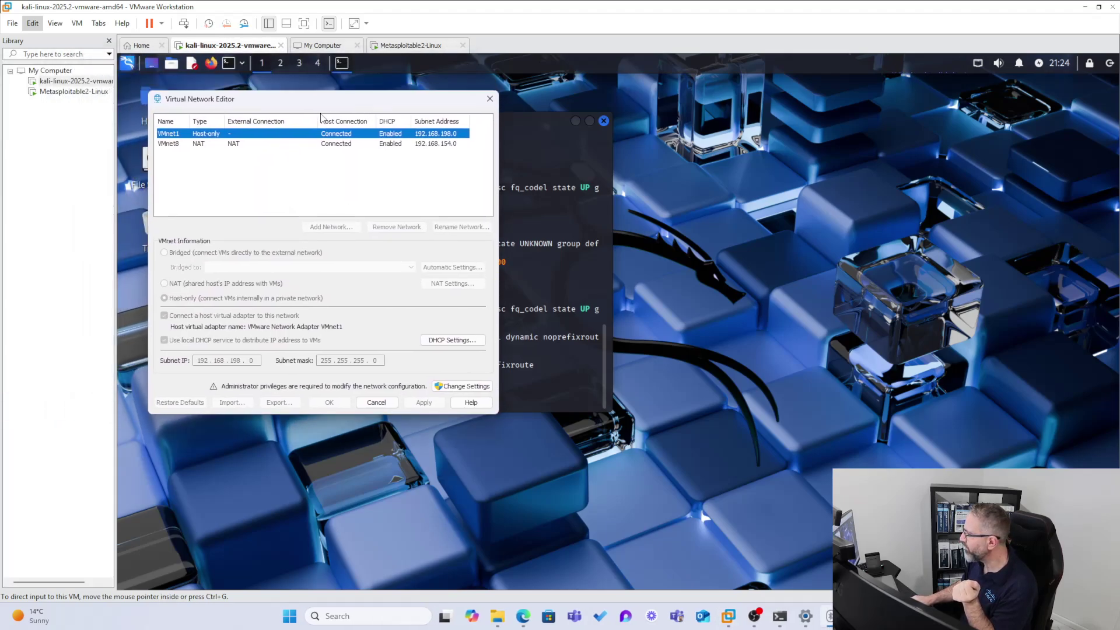
{"action": "left_click", "coordinate": [190, 145]}
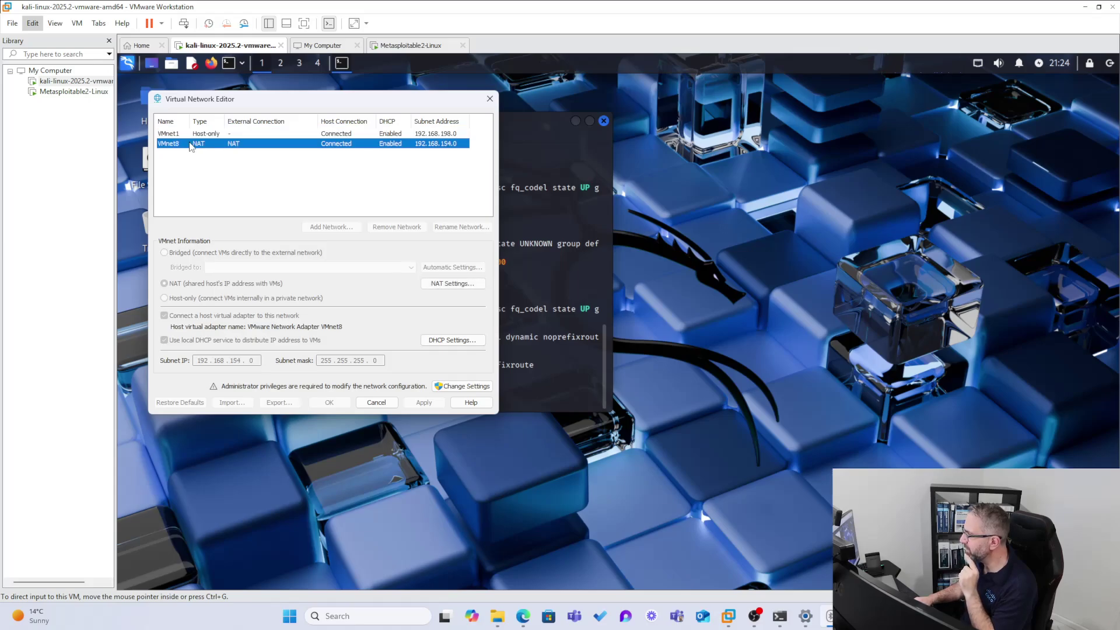
{"action": "left_click", "coordinate": [461, 386]}
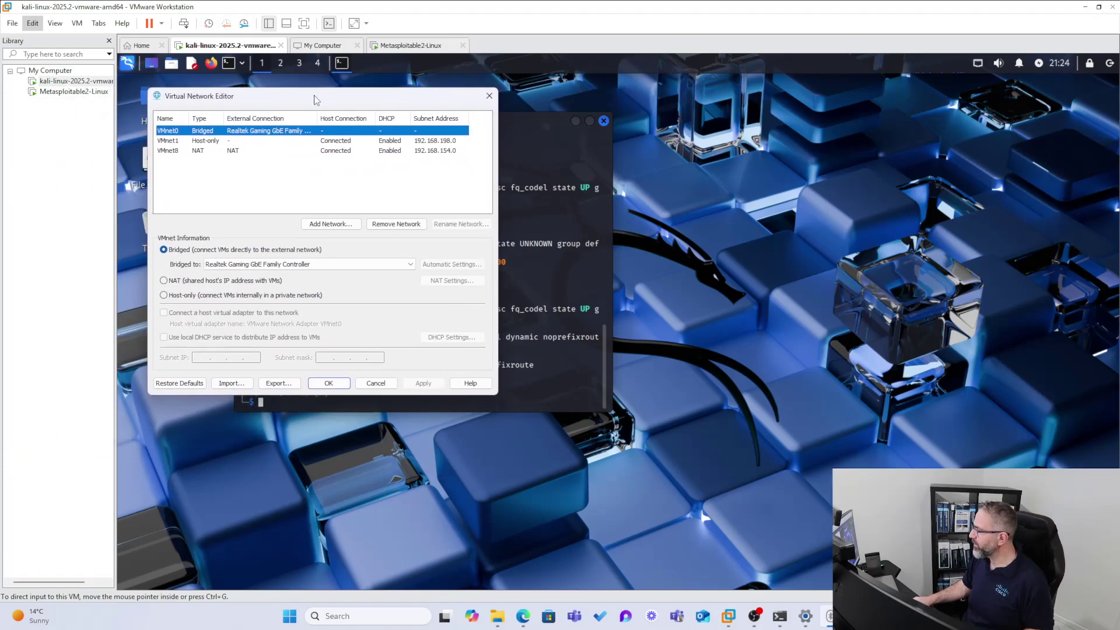
{"action": "left_click", "coordinate": [177, 151]}
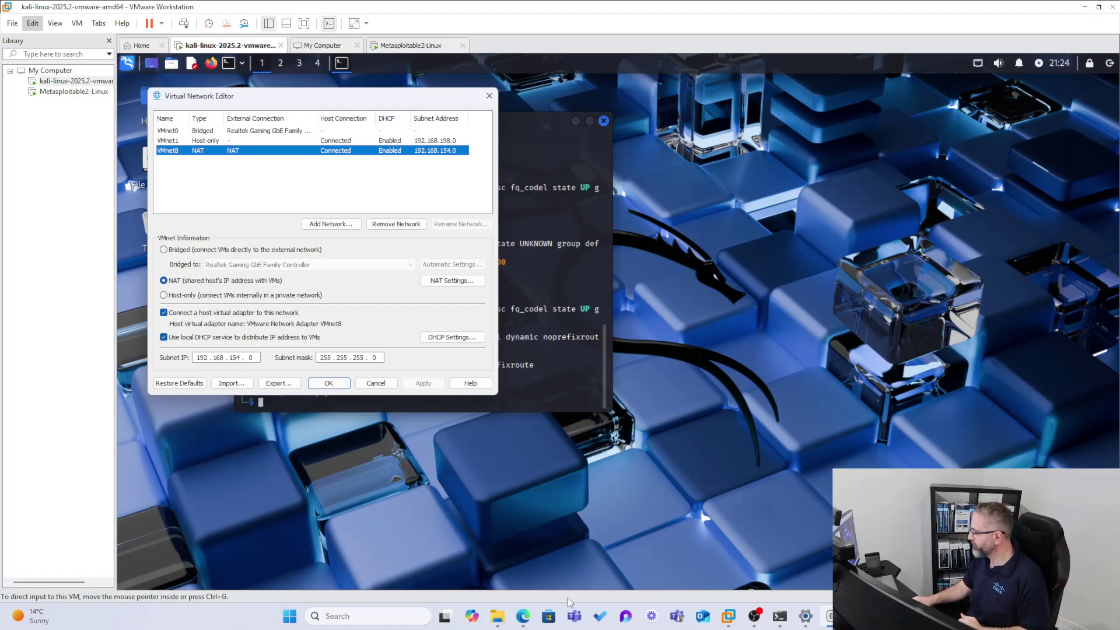
Switch to the draw.io diagram and set the new text label to "192.168.154.0/24".
{"action": "mouse_move", "coordinate": [522, 616]}
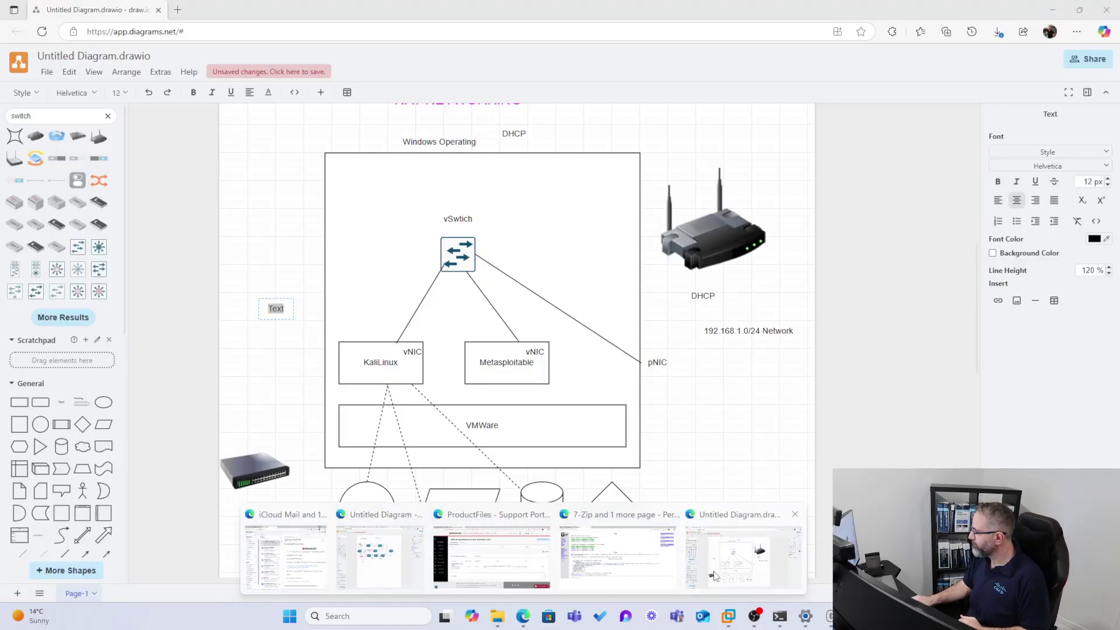
{"action": "left_click", "coordinate": [715, 576]}
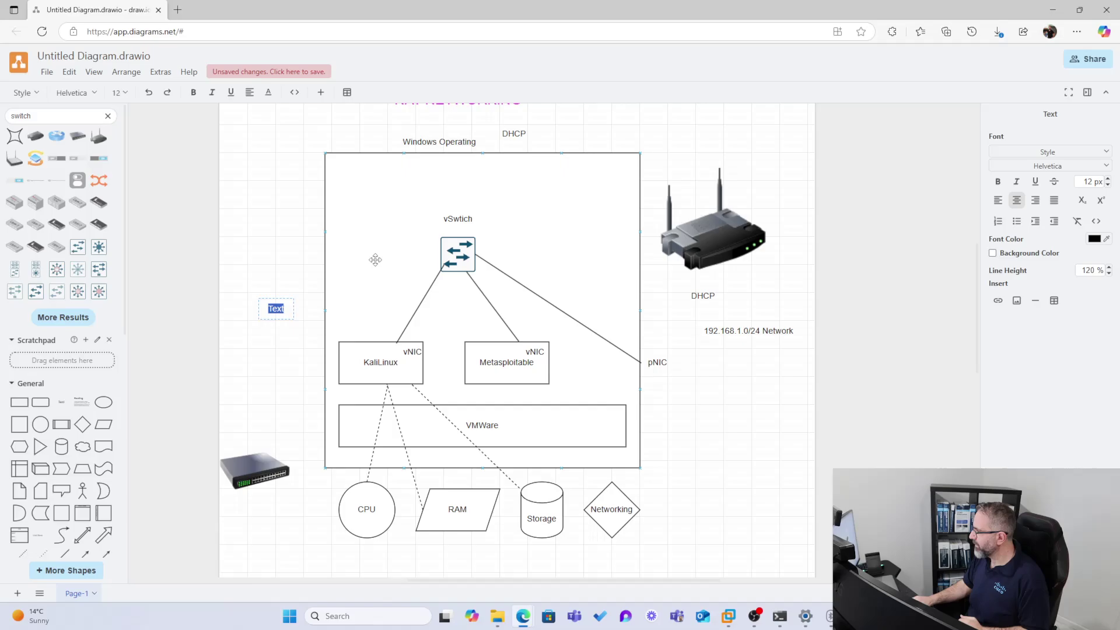
{"action": "type", "text": "192.168.16"}
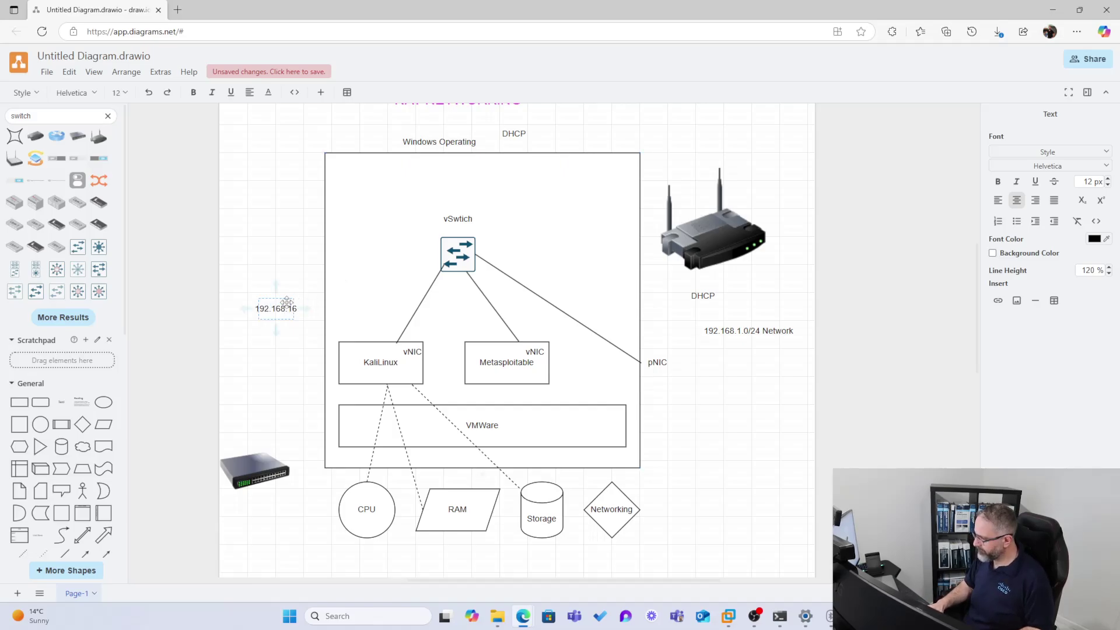
{"action": "key", "text": "BackSpace"}
{"action": "type", "text": "54"}
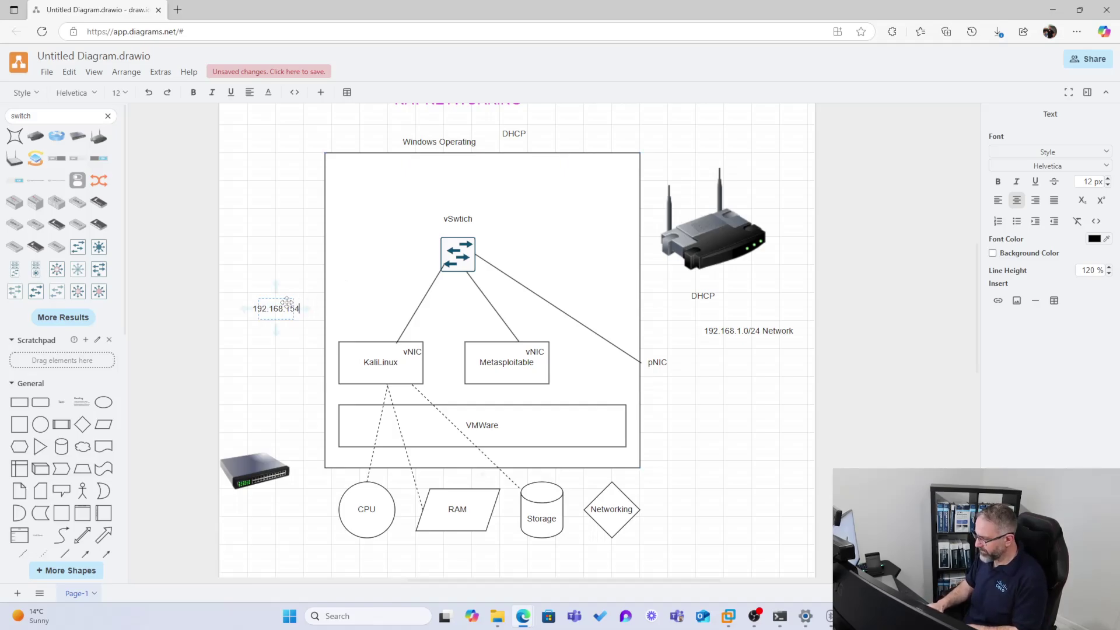
{"action": "type", "text": ".0/35"}
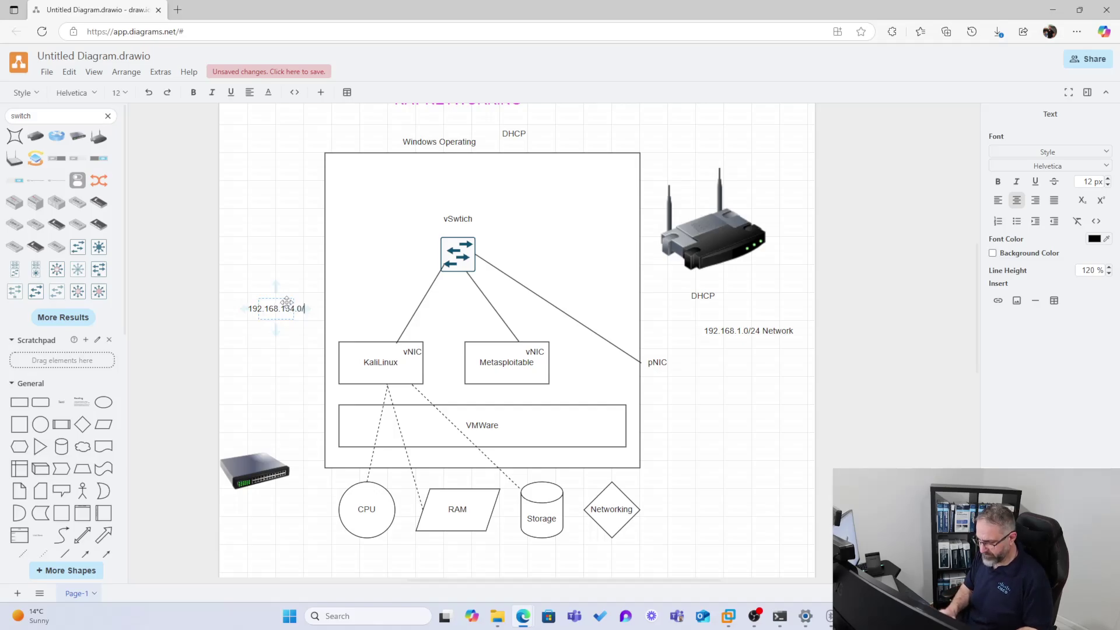
{"action": "key", "text": "BackSpace"}
{"action": "key", "text": "BackSpace"}
{"action": "type", "text": "24"}
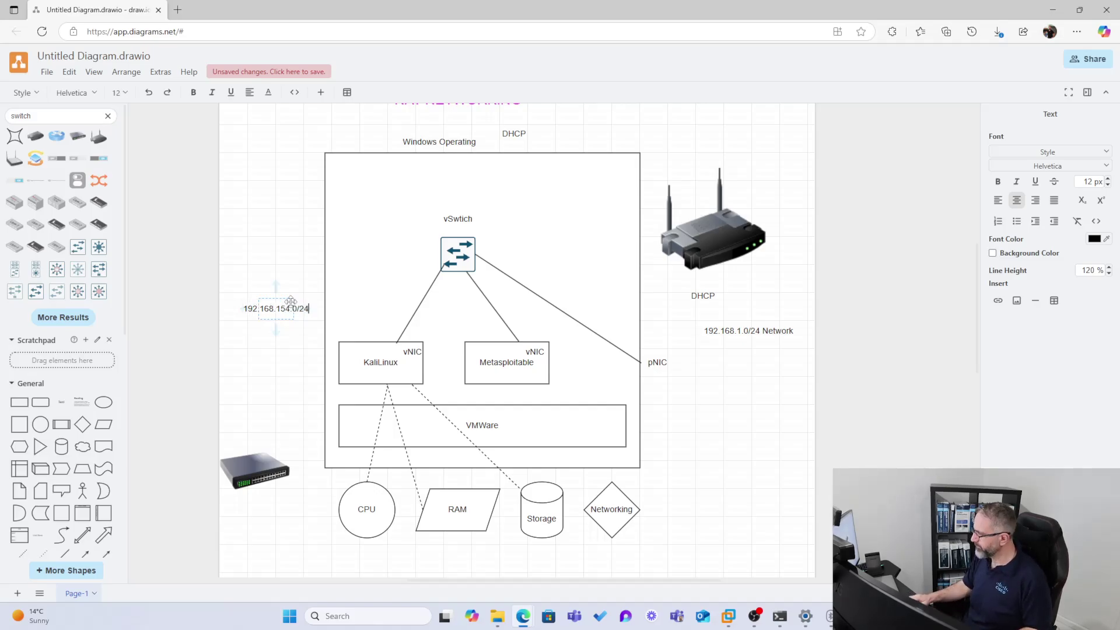
Move the 192.168.154.0/24 label inside the Windows box, between the vSwitch and the two VM boxes.
{"action": "left_click", "coordinate": [279, 322]}
{"action": "left_click_drag", "start_coordinate": [269, 308], "coordinate": [444, 319]}
{"action": "left_click", "coordinate": [445, 351]}
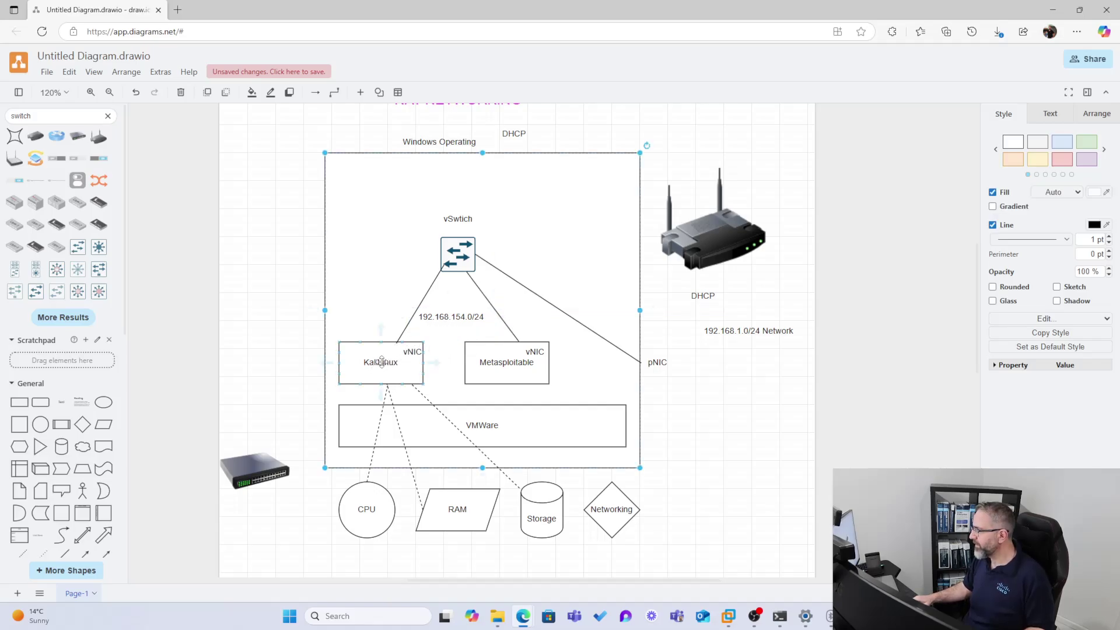
{"action": "left_click", "coordinate": [457, 317]}
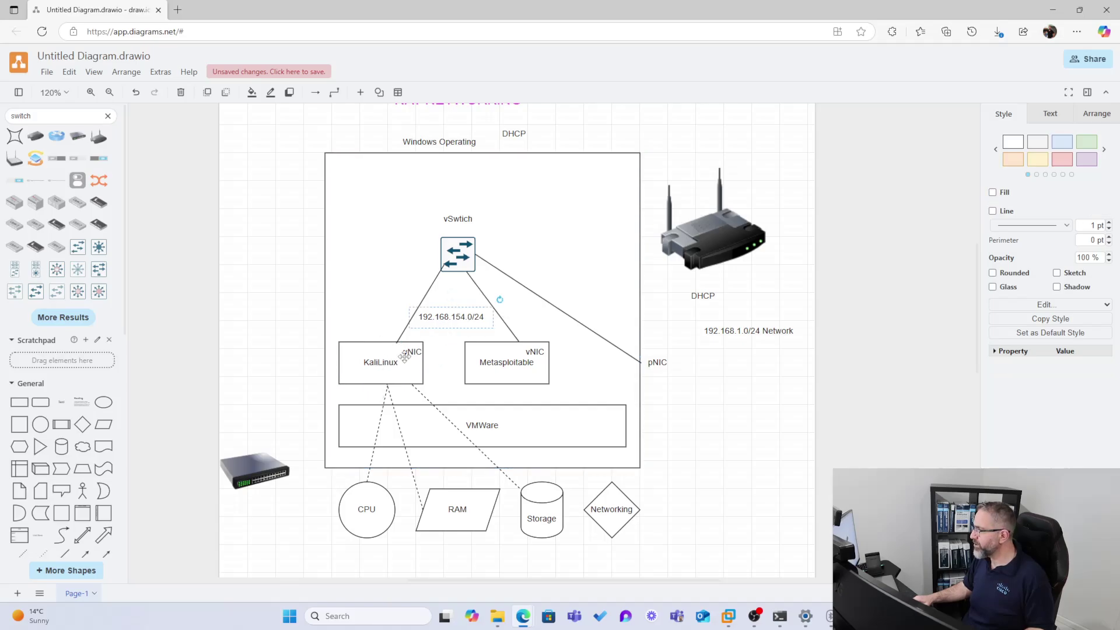
{"action": "left_click", "coordinate": [493, 373]}
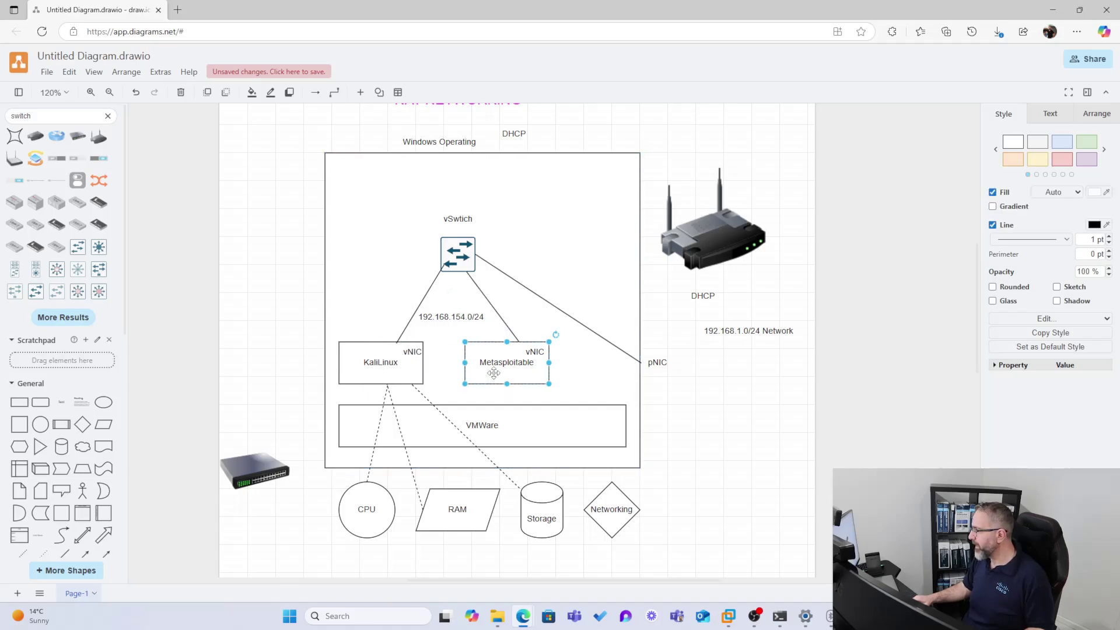
{"action": "left_click", "coordinate": [463, 320]}
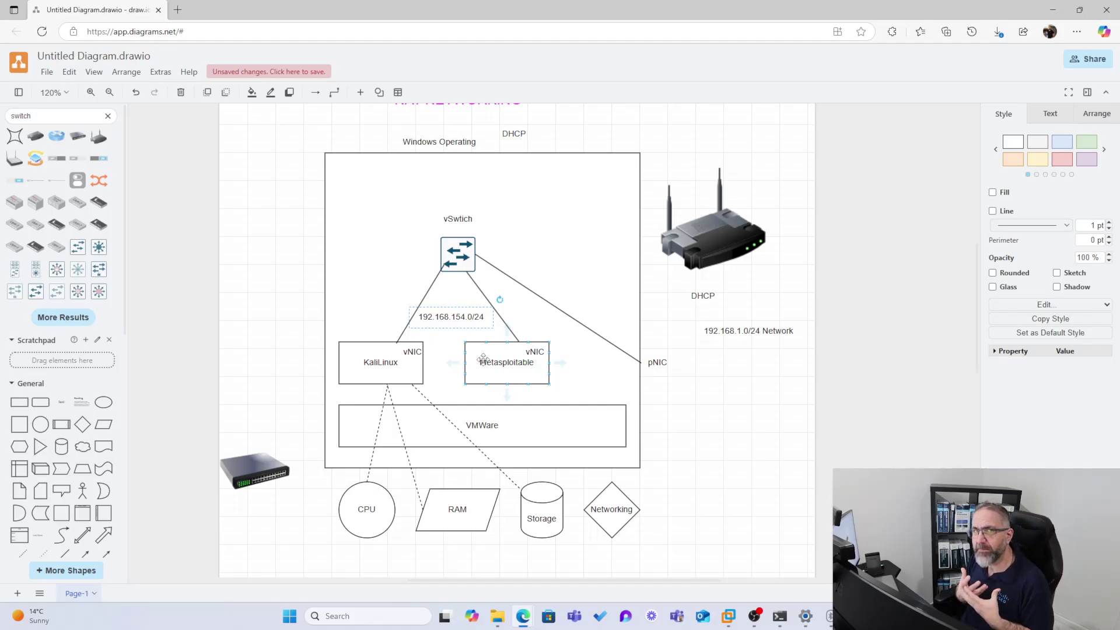
{"action": "left_click", "coordinate": [678, 391]}
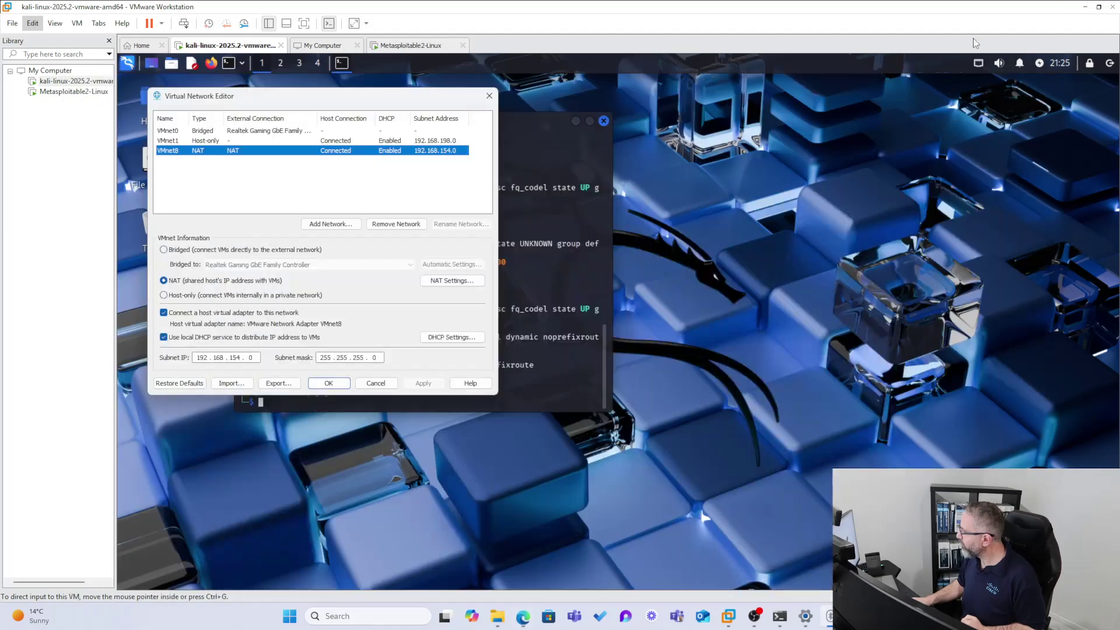
In VMware Workstation, close the Virtual Network Editor and set the Kali Linux VM's network adapter to NAT.
{"action": "key", "text": "alt+Tab"}
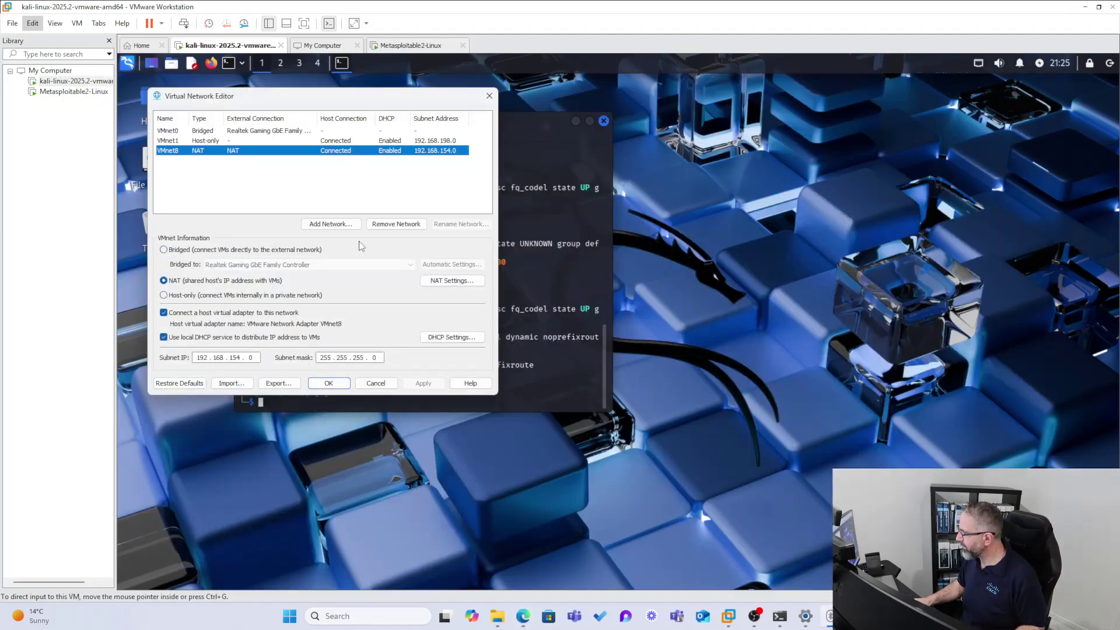
{"action": "left_click", "coordinate": [489, 95]}
{"action": "right_click", "coordinate": [58, 83]}
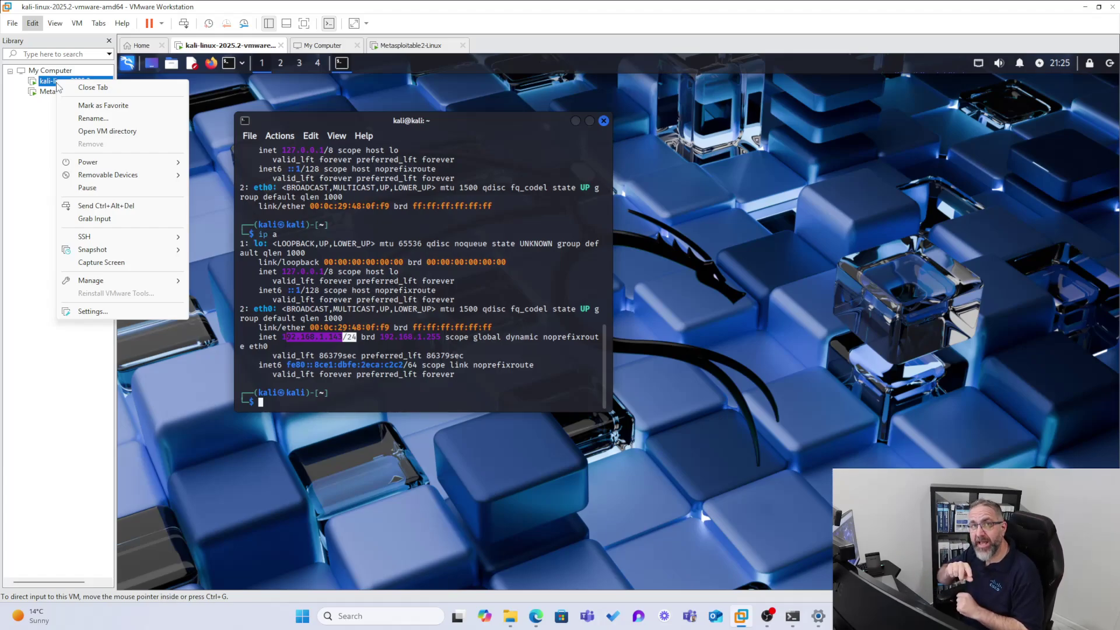
{"action": "left_click", "coordinate": [85, 313]}
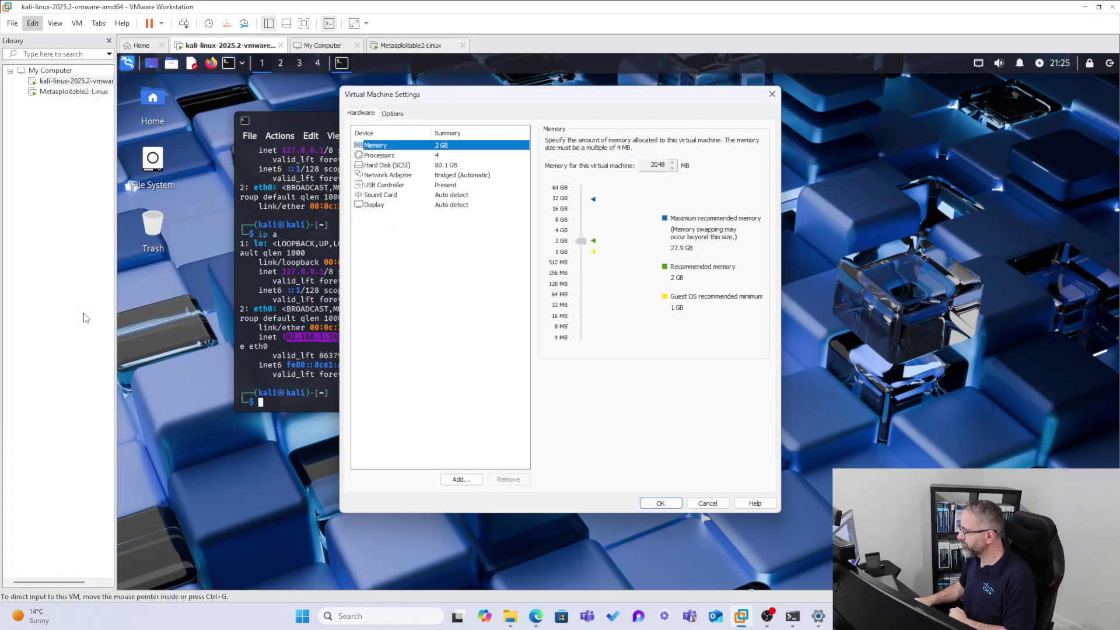
{"action": "left_click", "coordinate": [399, 175]}
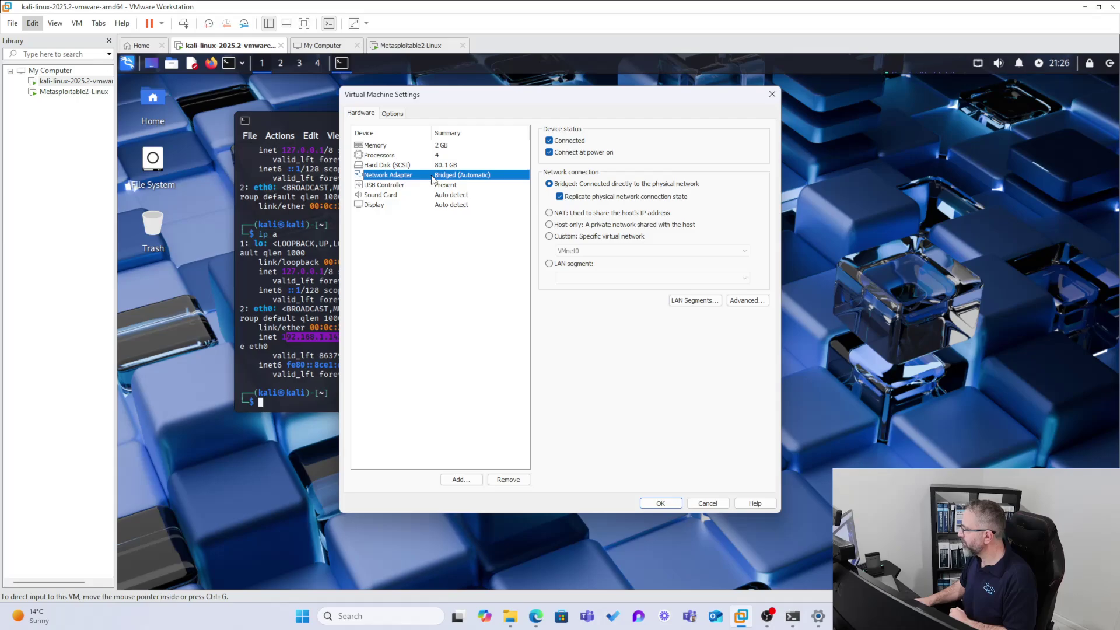
{"action": "left_click", "coordinate": [549, 213]}
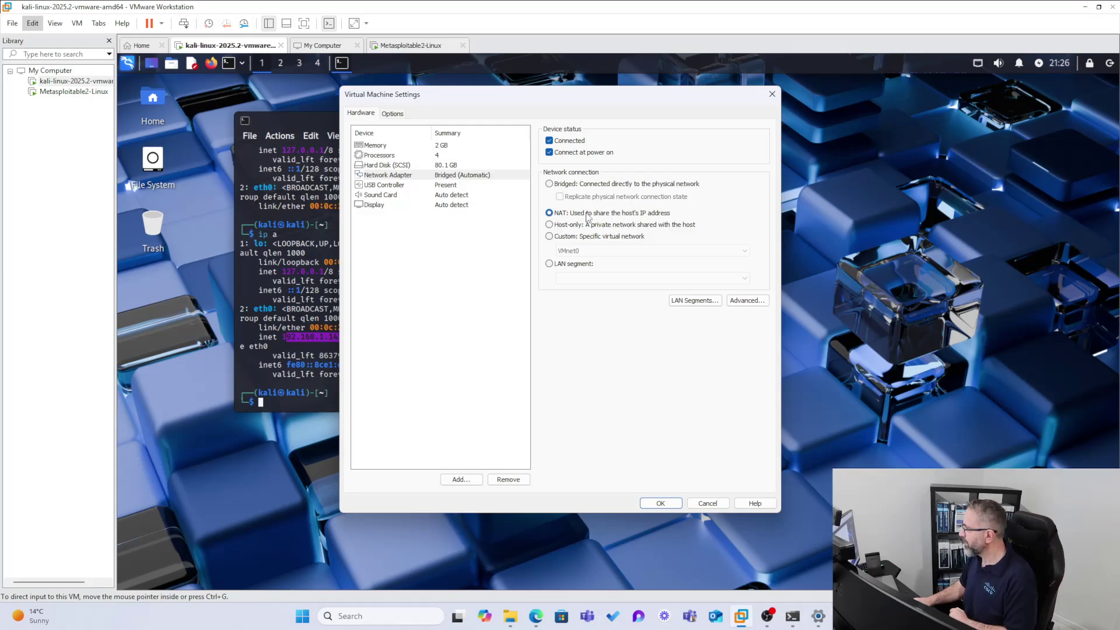
{"action": "left_click", "coordinate": [660, 504]}
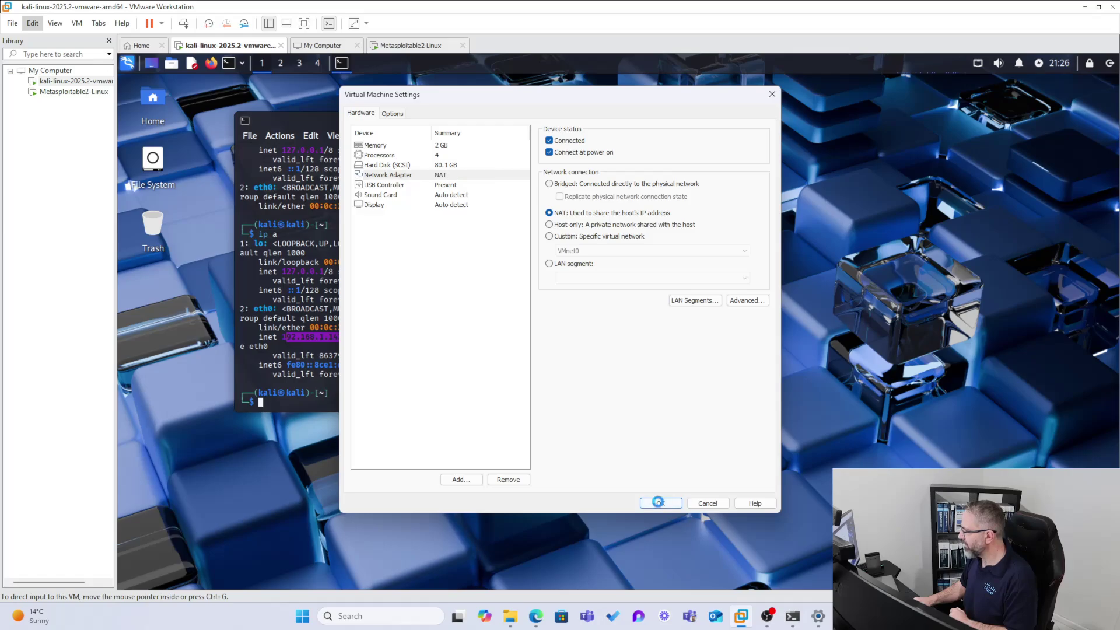
Set the first network adapter of the Metasploitable2-Linux VM to NAT and apply the settings.
{"action": "left_click", "coordinate": [63, 93]}
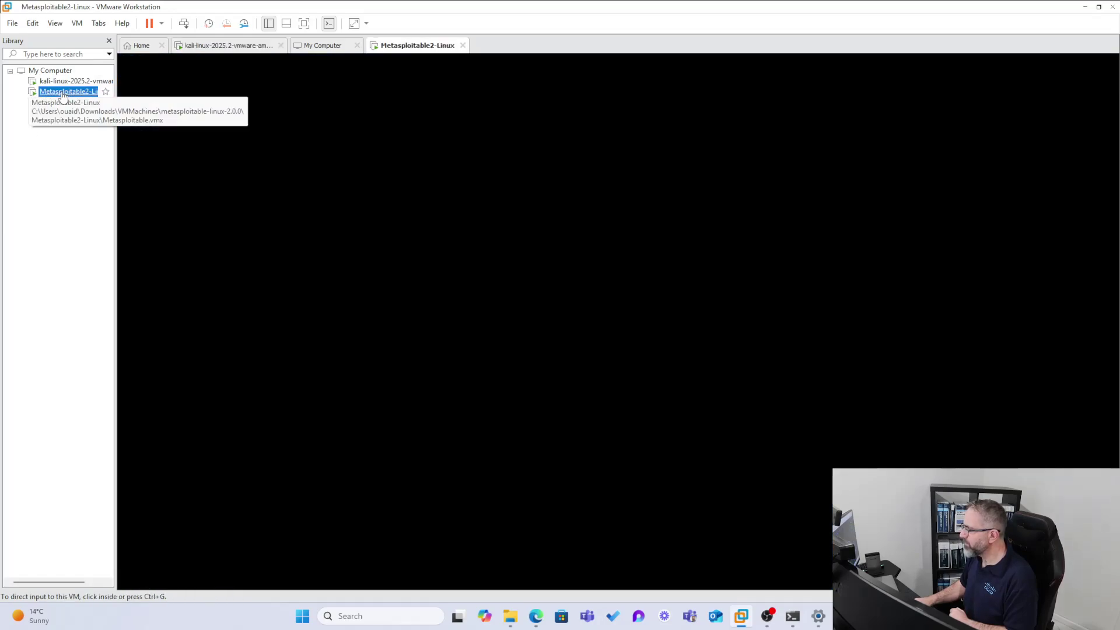
{"action": "right_click", "coordinate": [63, 94]}
{"action": "left_click", "coordinate": [95, 323]}
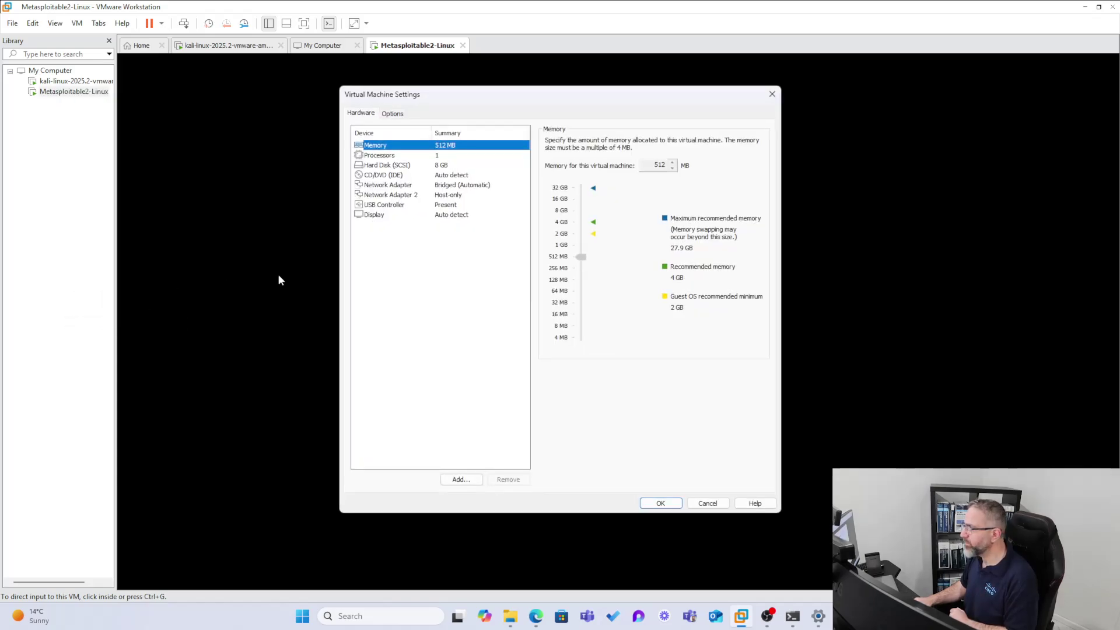
{"action": "left_click", "coordinate": [435, 187]}
{"action": "left_click", "coordinate": [549, 214]}
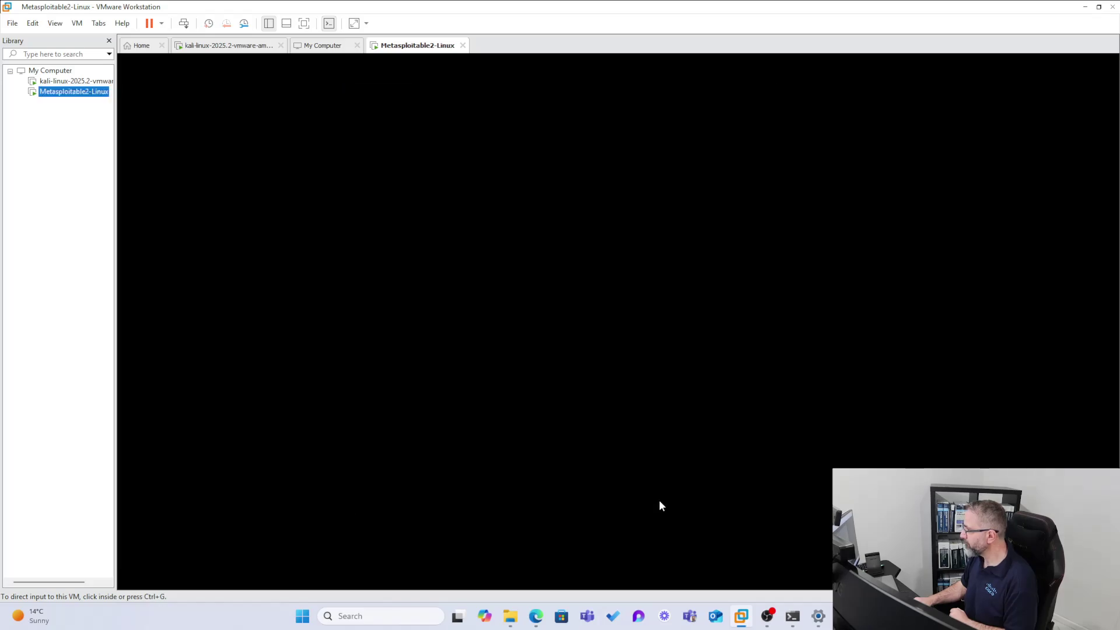
Run "ip a" in the Kali Linux terminal and examine the IPv4 address and subnet of eth0.
{"action": "left_click", "coordinate": [36, 82]}
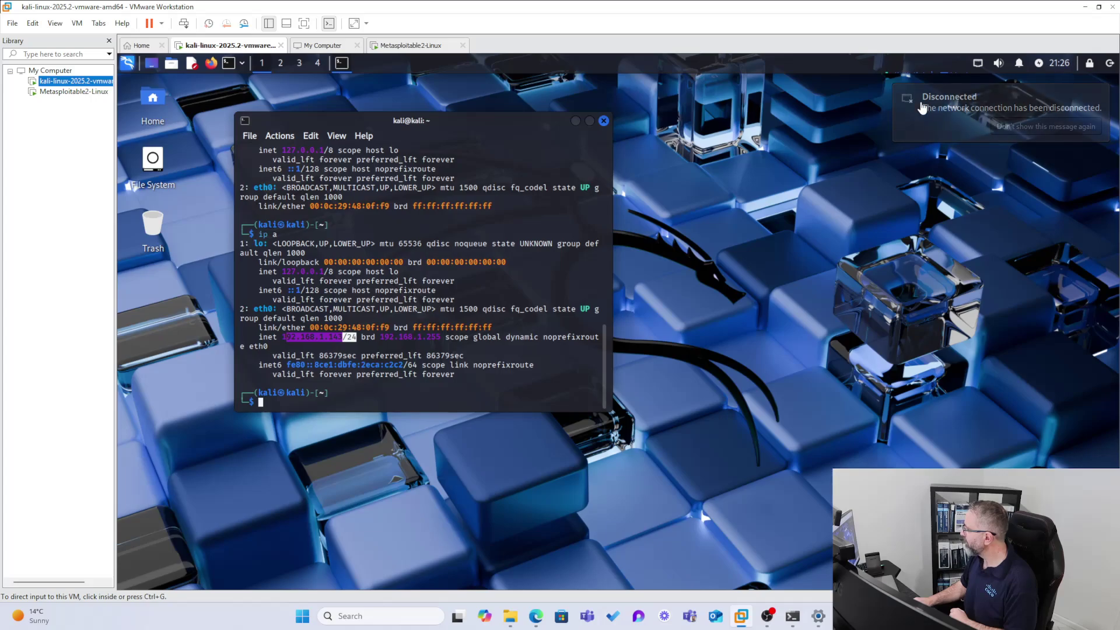
{"action": "left_click", "coordinate": [360, 390]}
{"action": "type", "text": "ip a"}
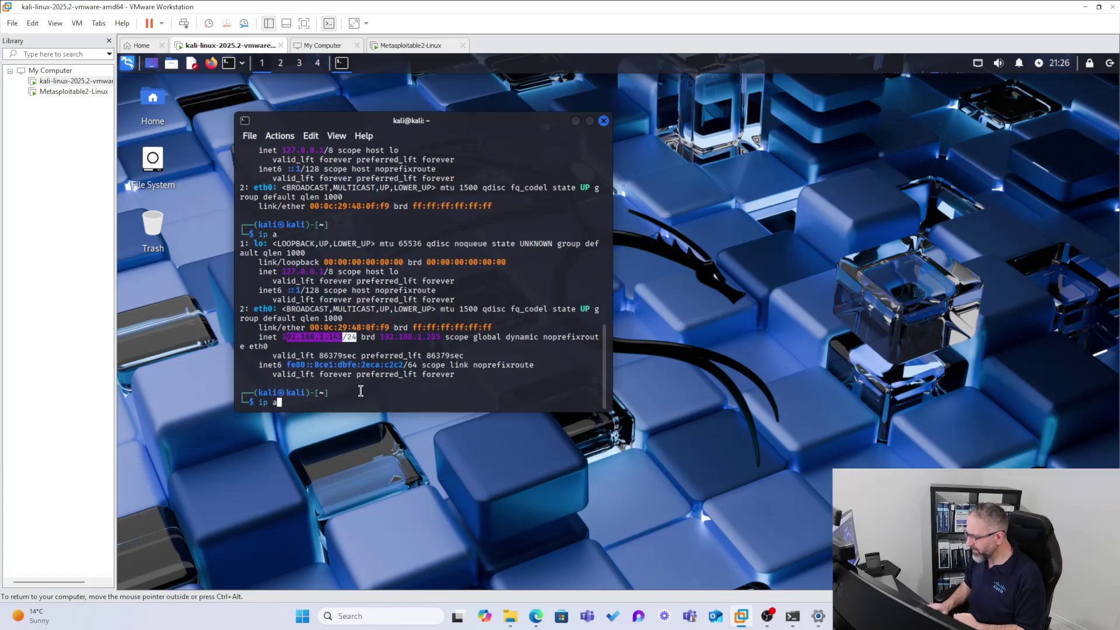
{"action": "key", "text": "Return"}
{"action": "left_click_drag", "start_coordinate": [280, 337], "coordinate": [330, 340]}
{"action": "left_click_drag", "start_coordinate": [318, 337], "coordinate": [333, 337]}
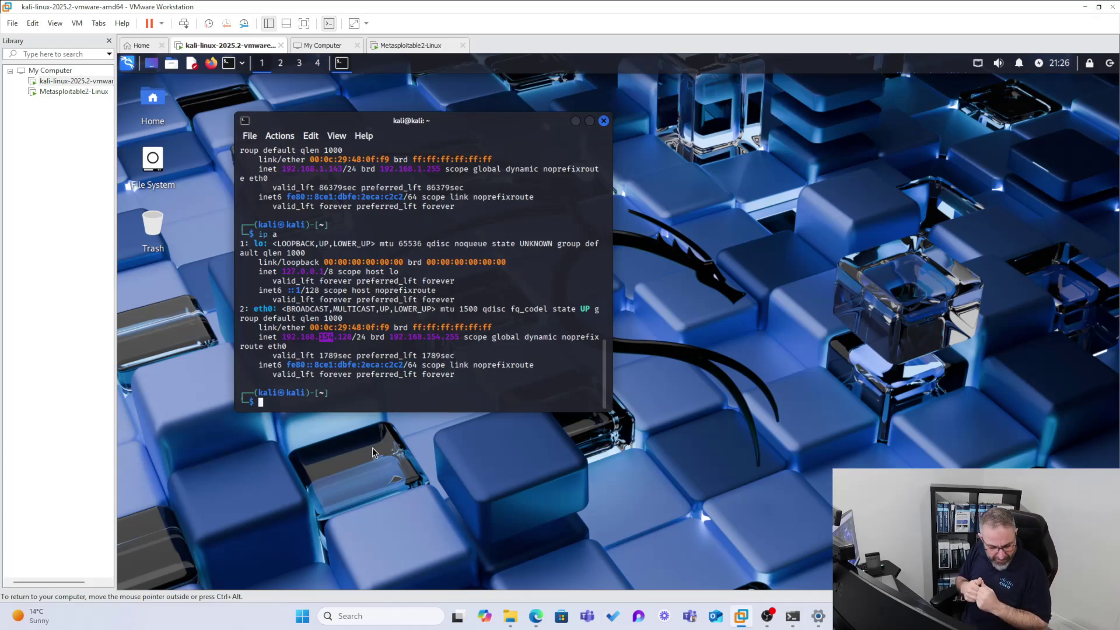
{"action": "key", "text": "ctrl+alt"}
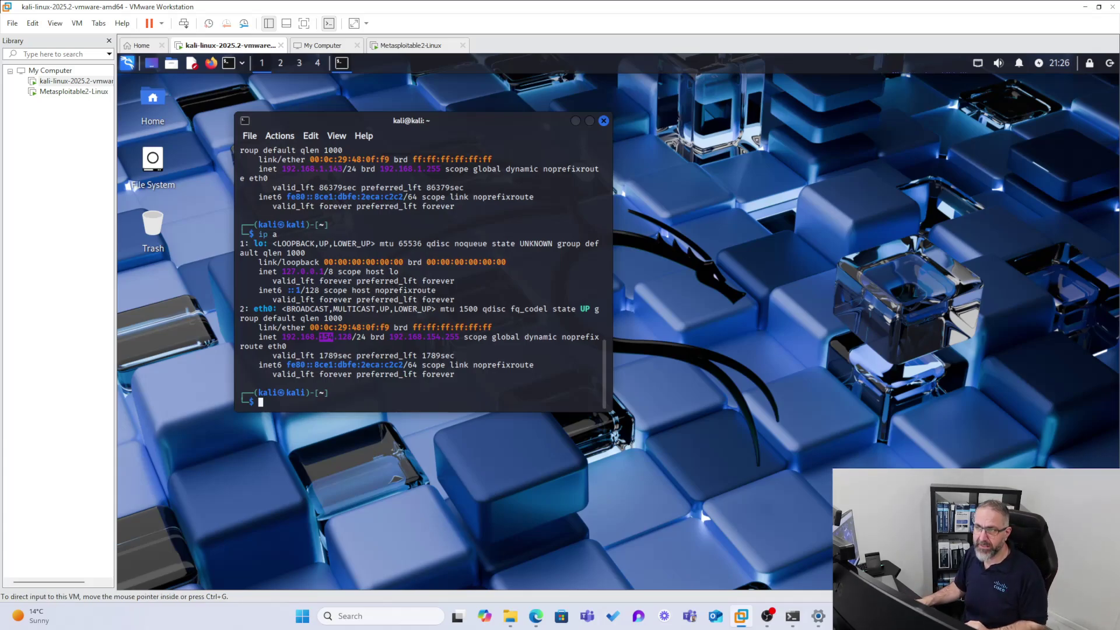
{"action": "key", "text": "alt+Tab"}
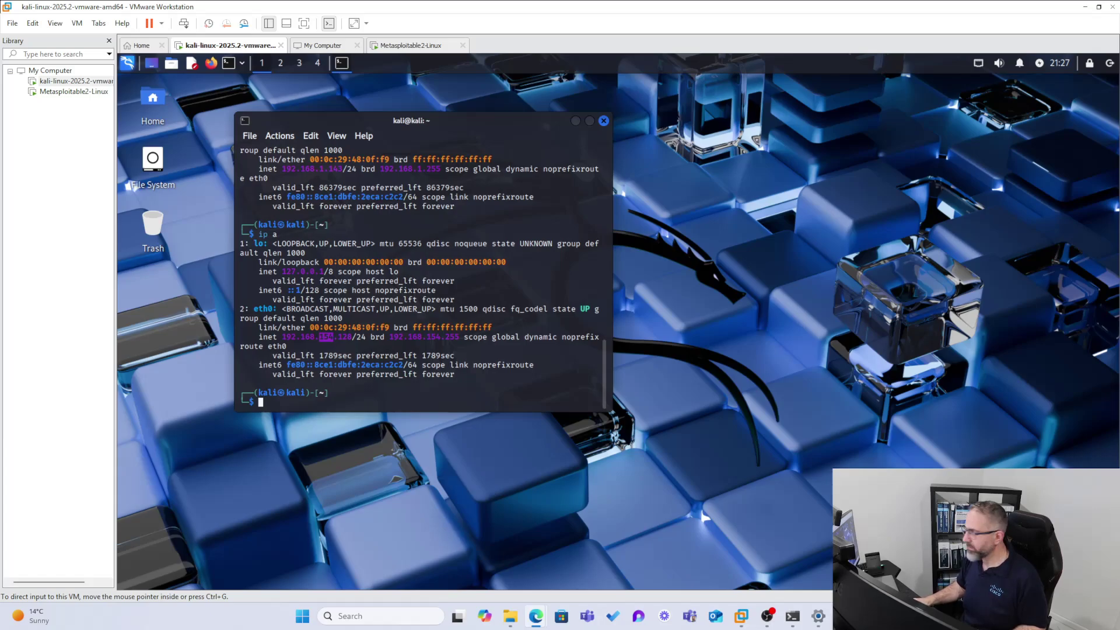
Open the Metasploitable2-Linux VM and check its console, comparing with the Kali Linux VM.
{"action": "left_click", "coordinate": [55, 96]}
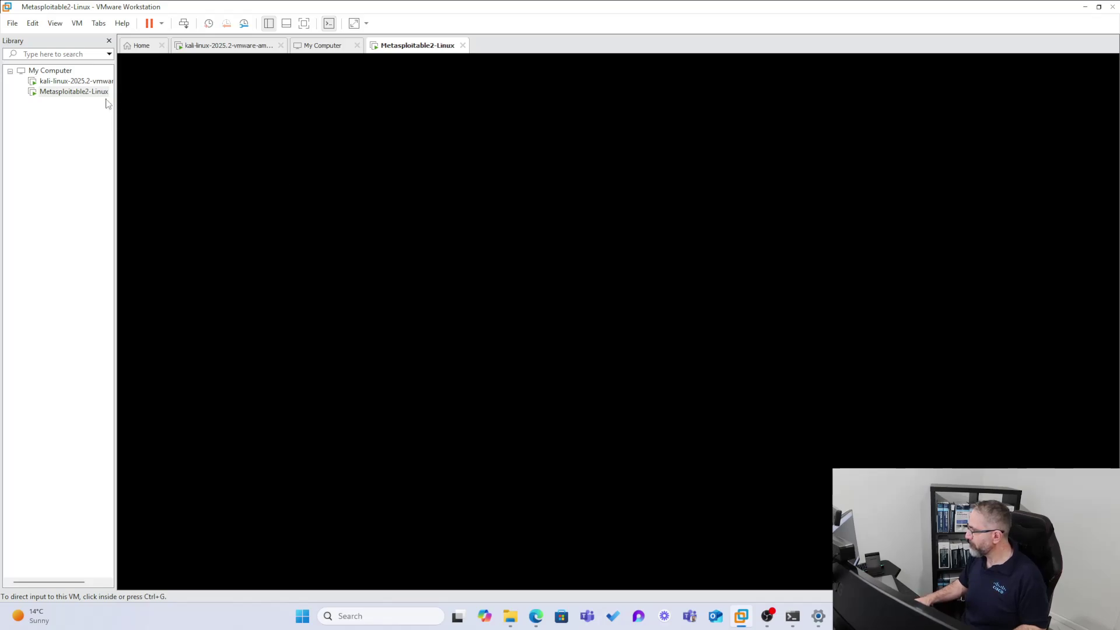
{"action": "left_click", "coordinate": [55, 94]}
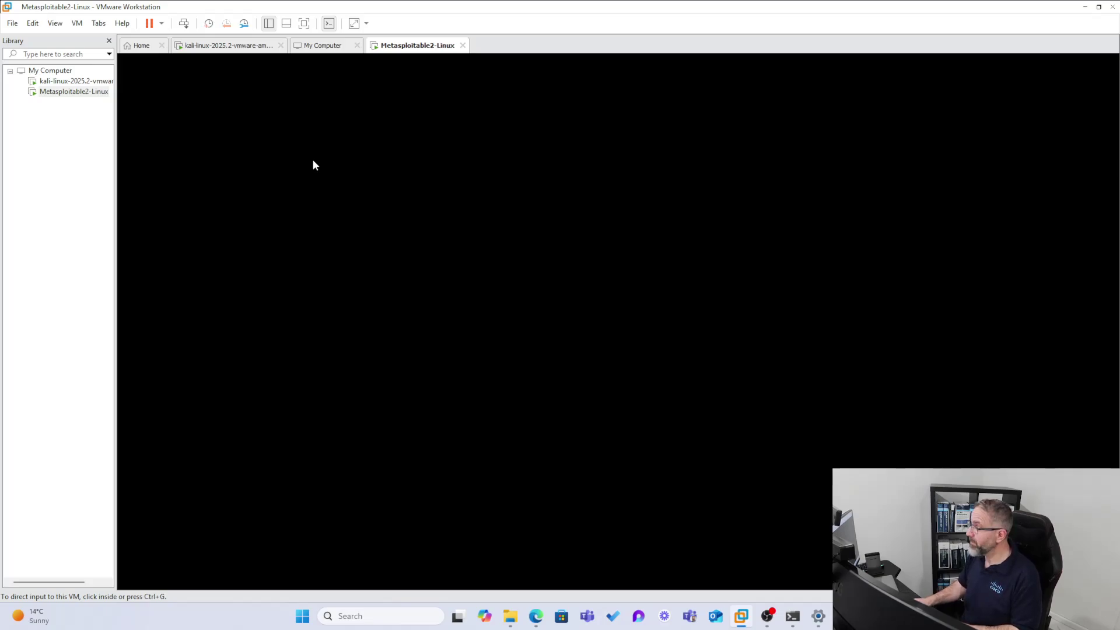
{"action": "left_click", "coordinate": [88, 91]}
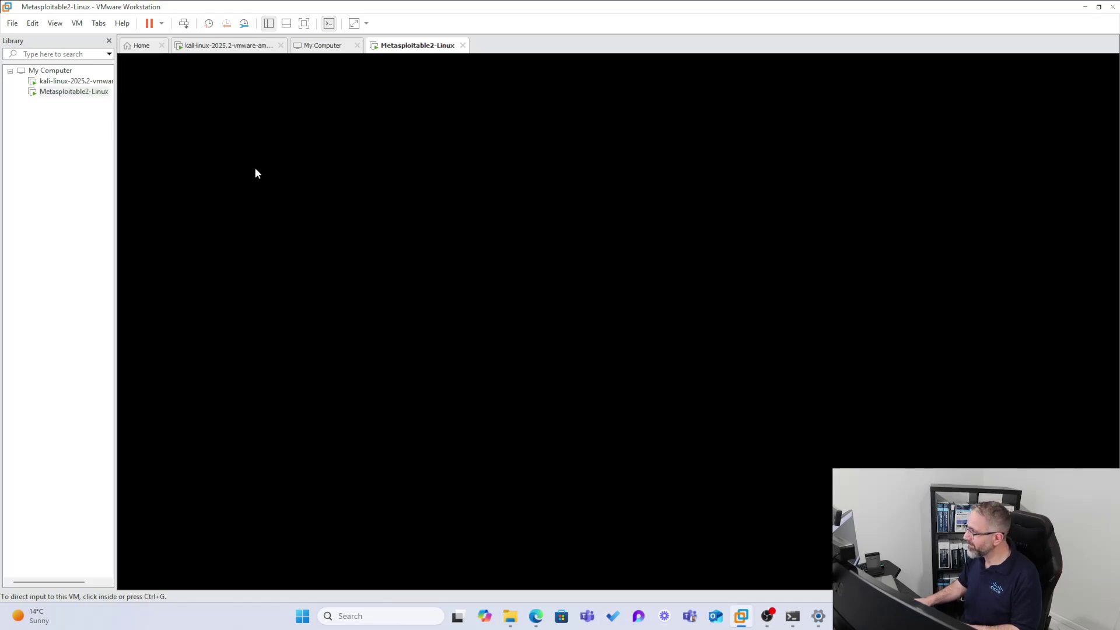
{"action": "left_click", "coordinate": [257, 45]}
{"action": "left_click", "coordinate": [379, 46]}
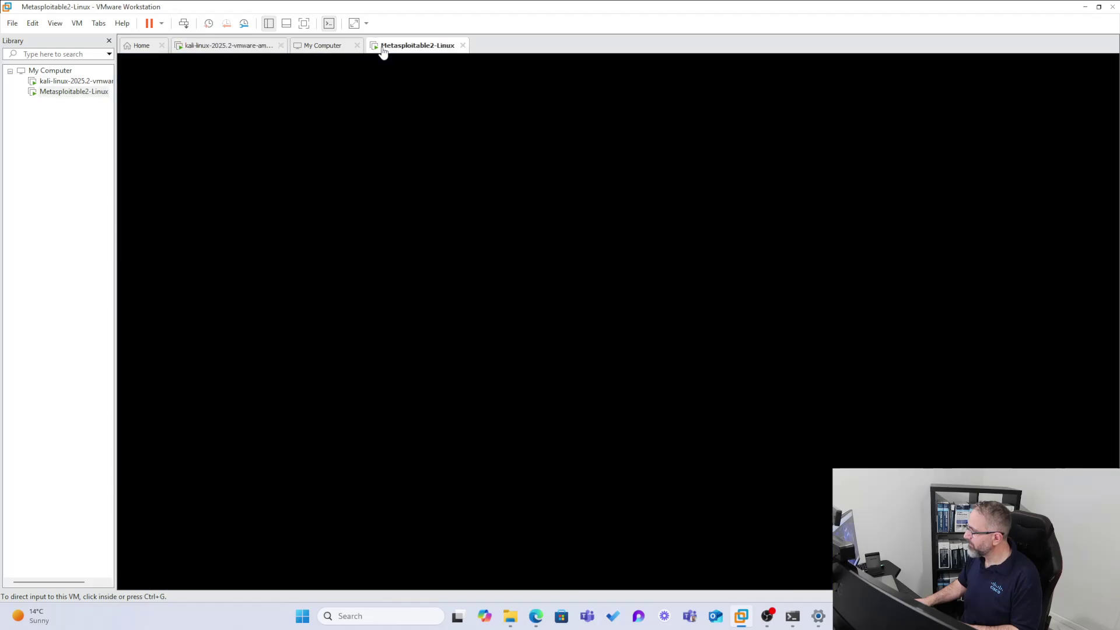
{"action": "left_click", "coordinate": [51, 267]}
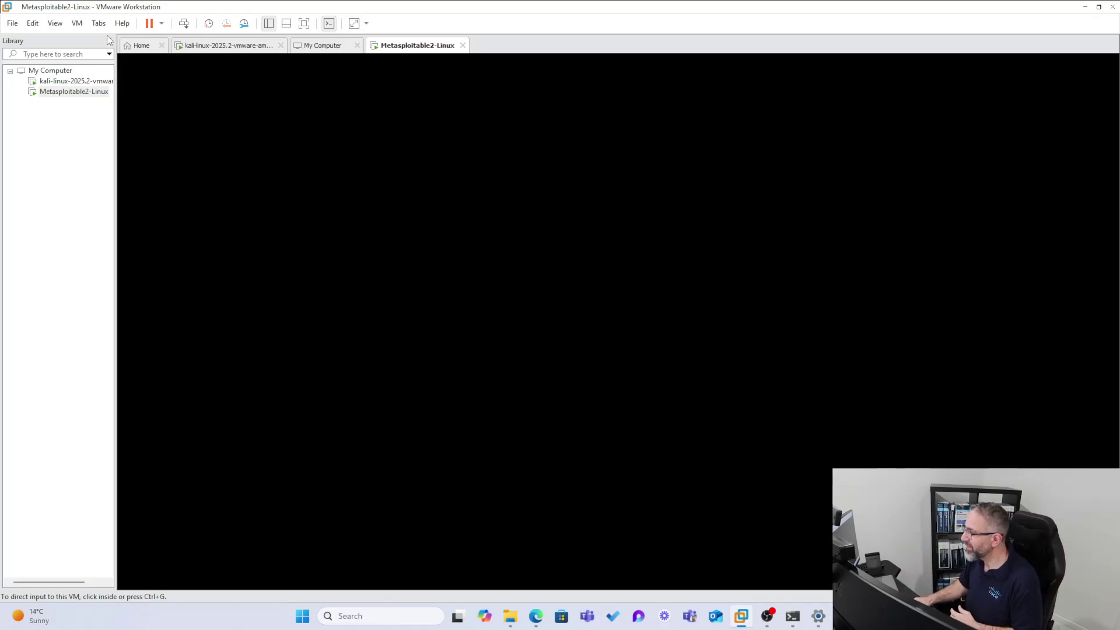
Power off the Metasploitable2-Linux VM and power it on again.
{"action": "right_click", "coordinate": [50, 96]}
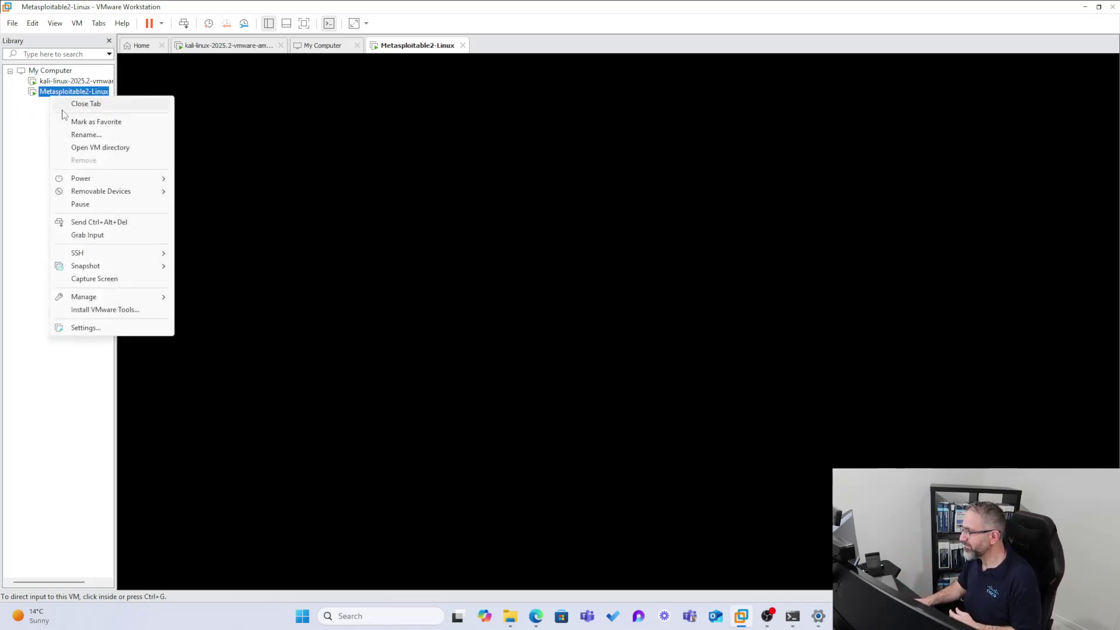
{"action": "mouse_move", "coordinate": [88, 179]}
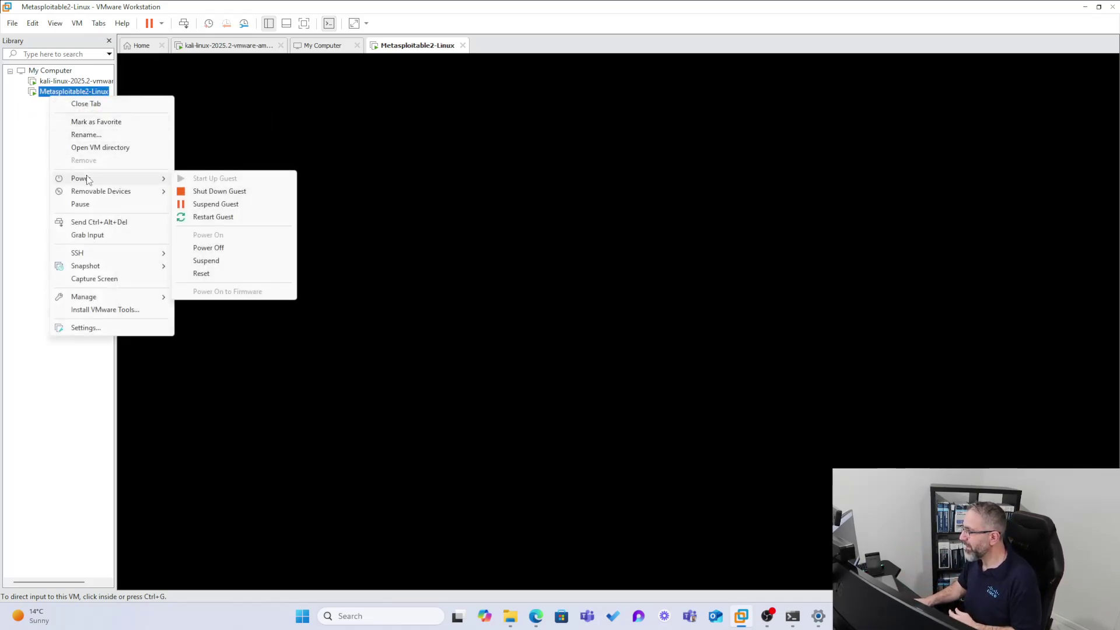
{"action": "left_click", "coordinate": [205, 249]}
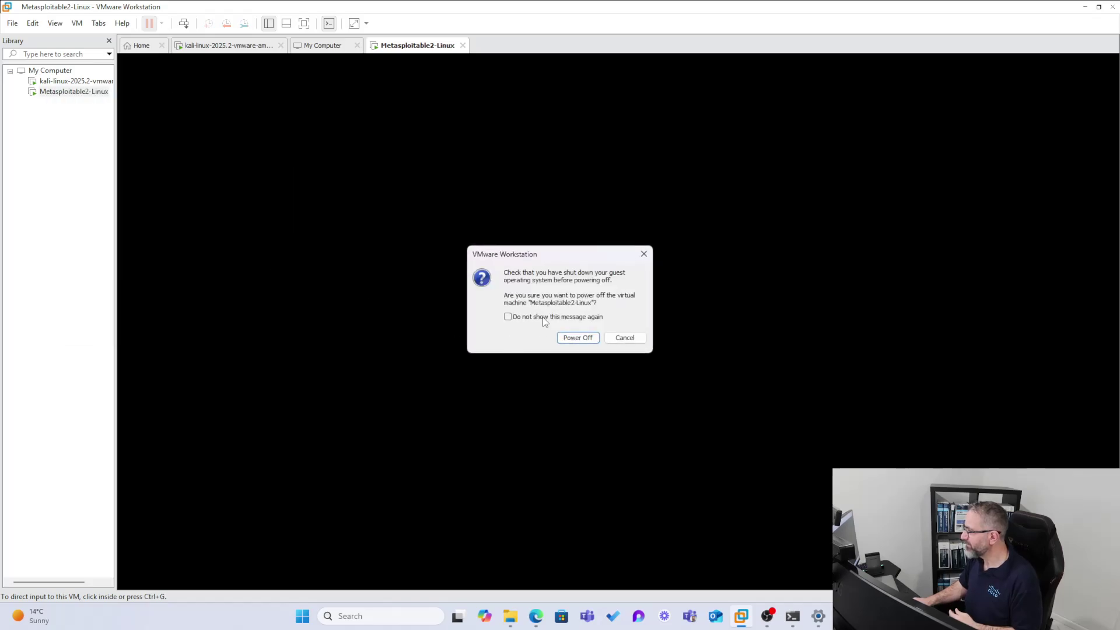
{"action": "left_click", "coordinate": [574, 332]}
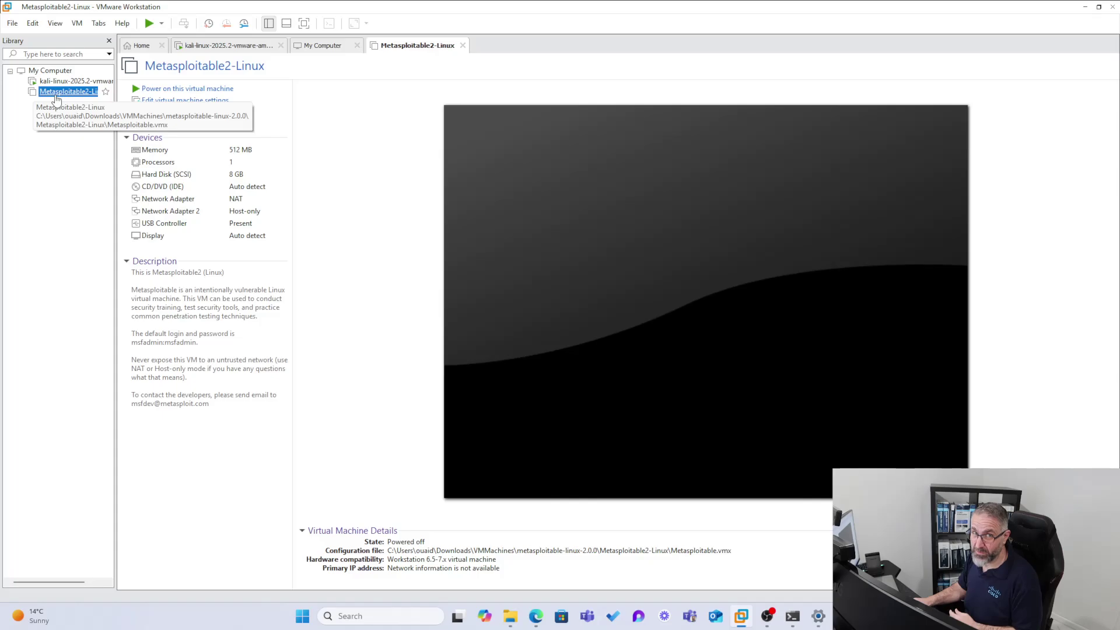
{"action": "left_click", "coordinate": [162, 89]}
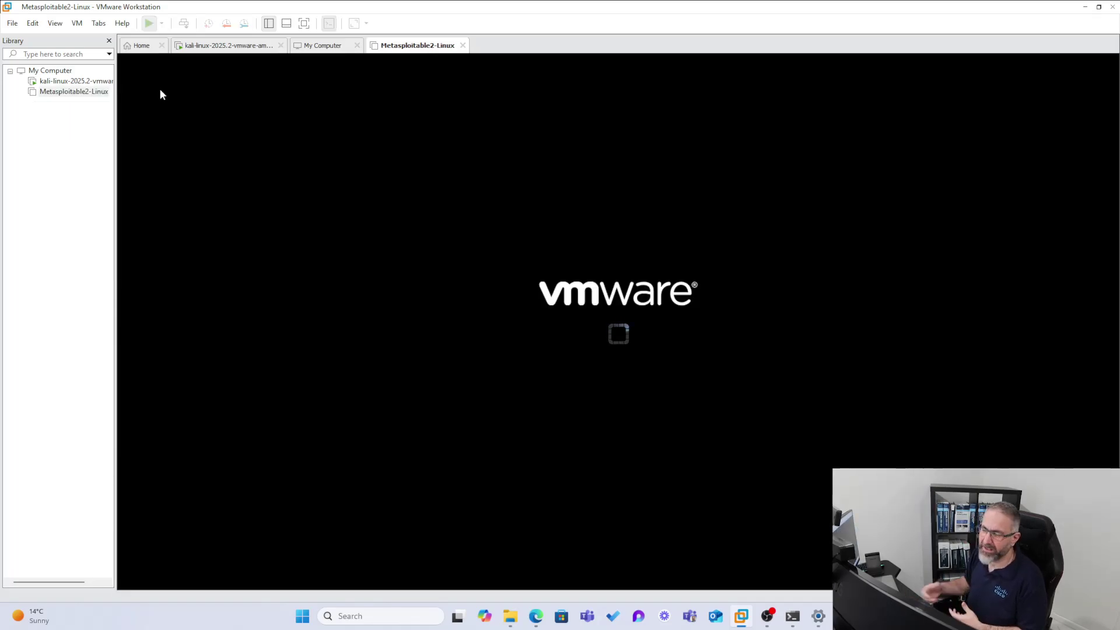
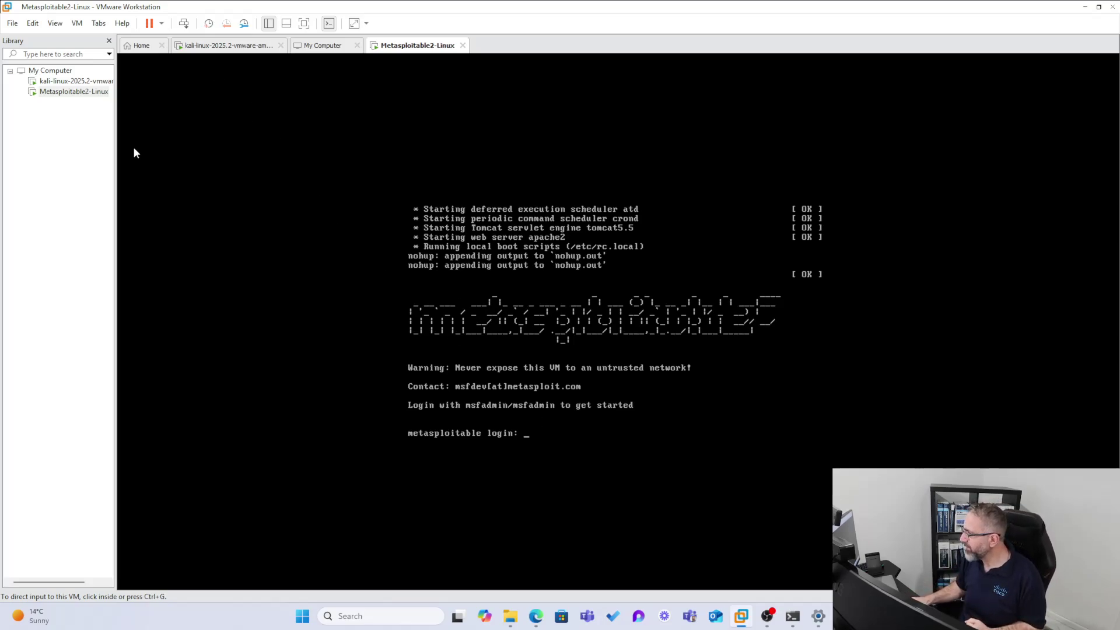
Log in at the Metasploitable2-Linux console as msfadmin, entering the account password and repeating the login if it is rejected.
{"action": "left_click", "coordinate": [564, 418]}
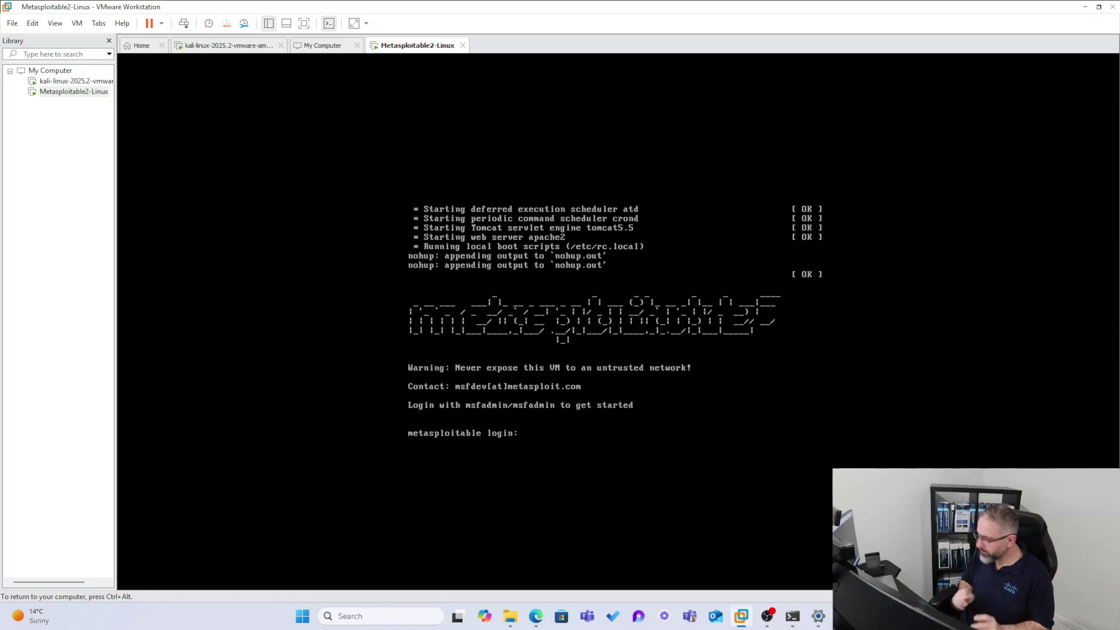
{"action": "type", "text": "min"}
{"action": "key", "text": "Return"}
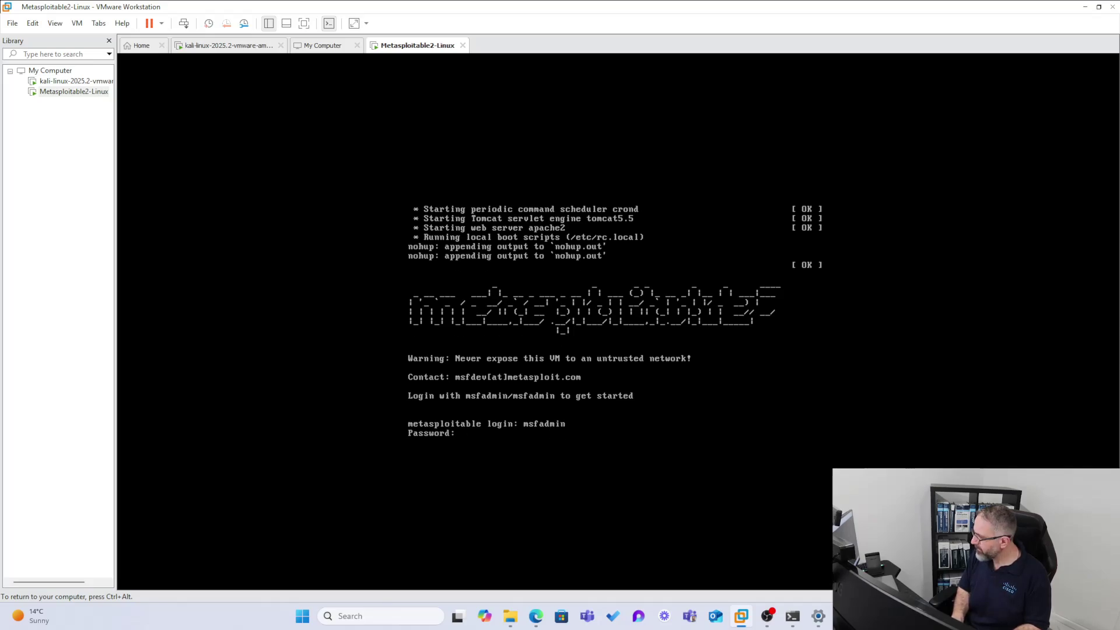
{"action": "key", "text": "Return"}
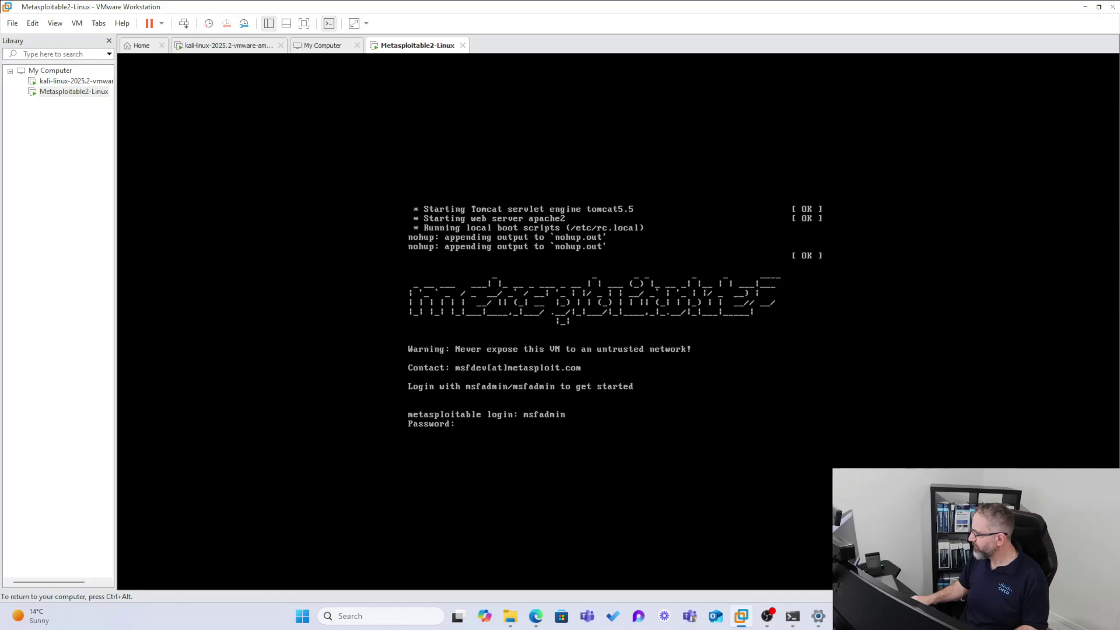
{"action": "type", "text": "metasploitable login: msfadmin"}
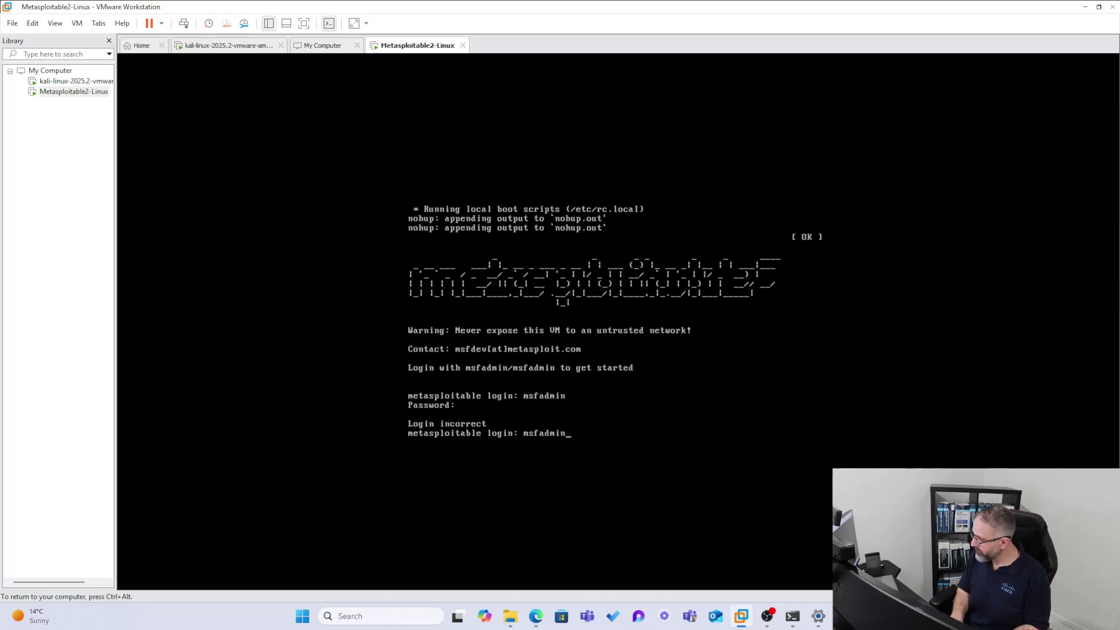
{"action": "key", "text": "Return"}
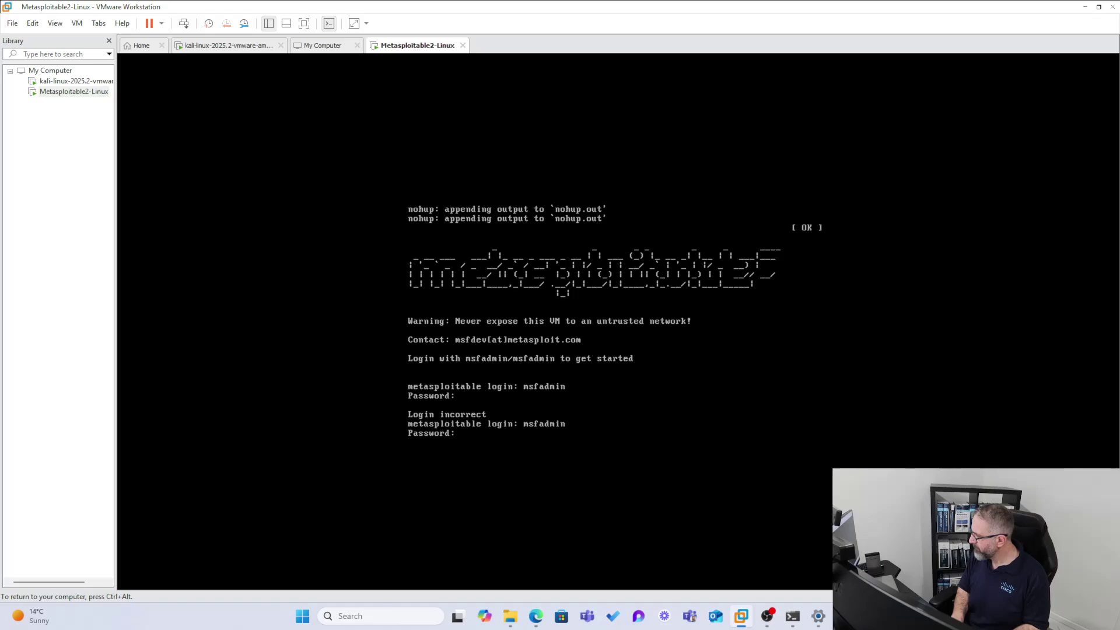
{"action": "key", "text": "Return"}
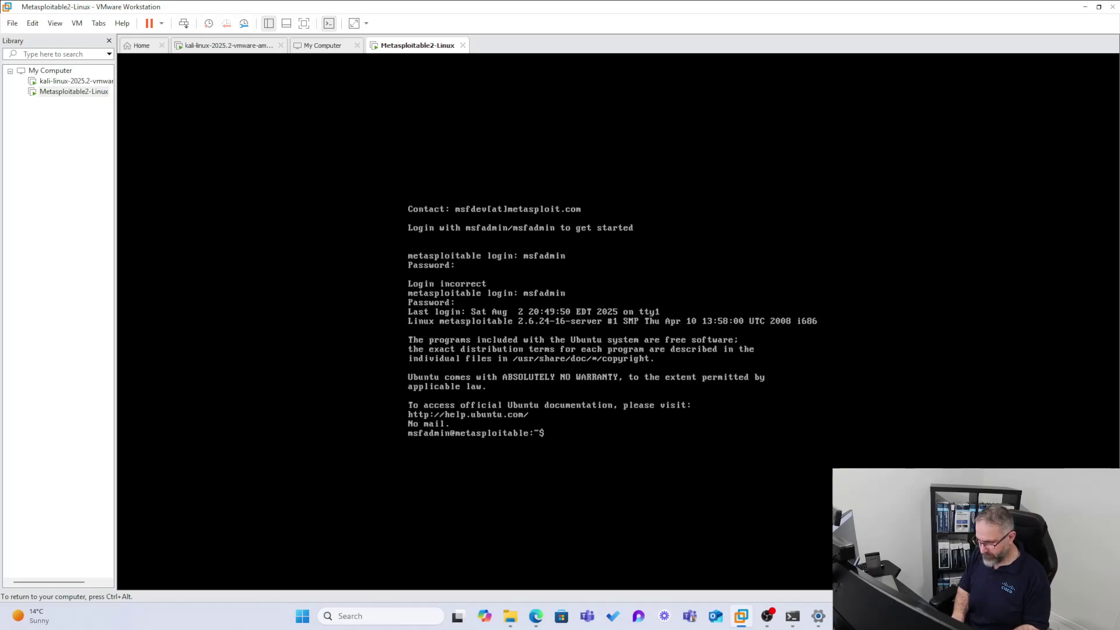
Run "ip a" in the Metasploitable2-Linux console, examine the eth0 IPv4 address, and release input from the VM.
{"action": "type", "text": "ip a"}
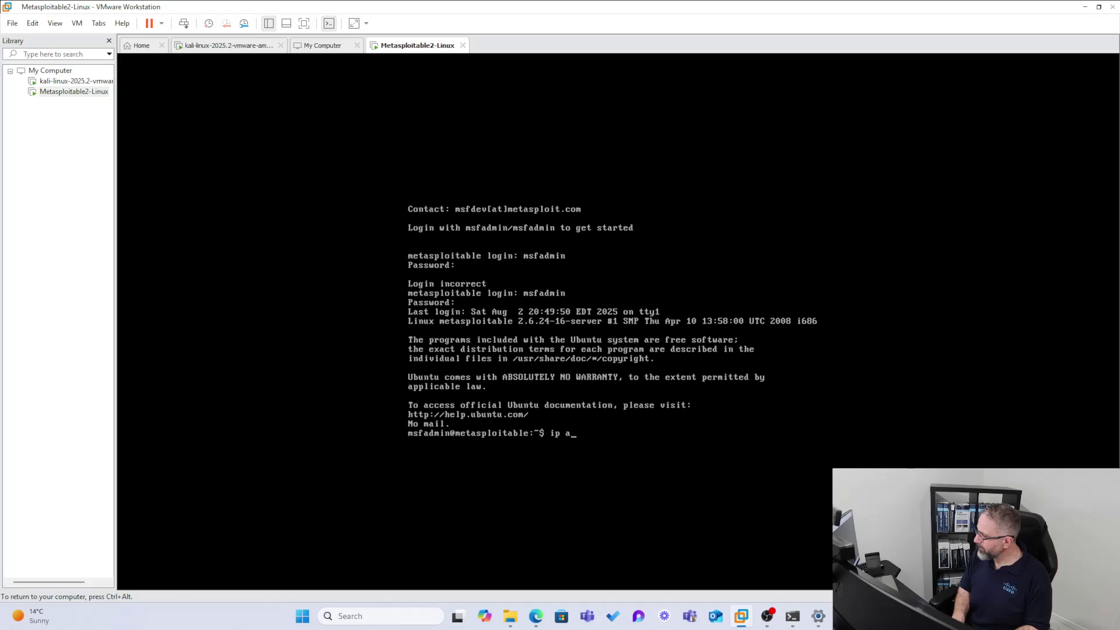
{"action": "key", "text": "Return"}
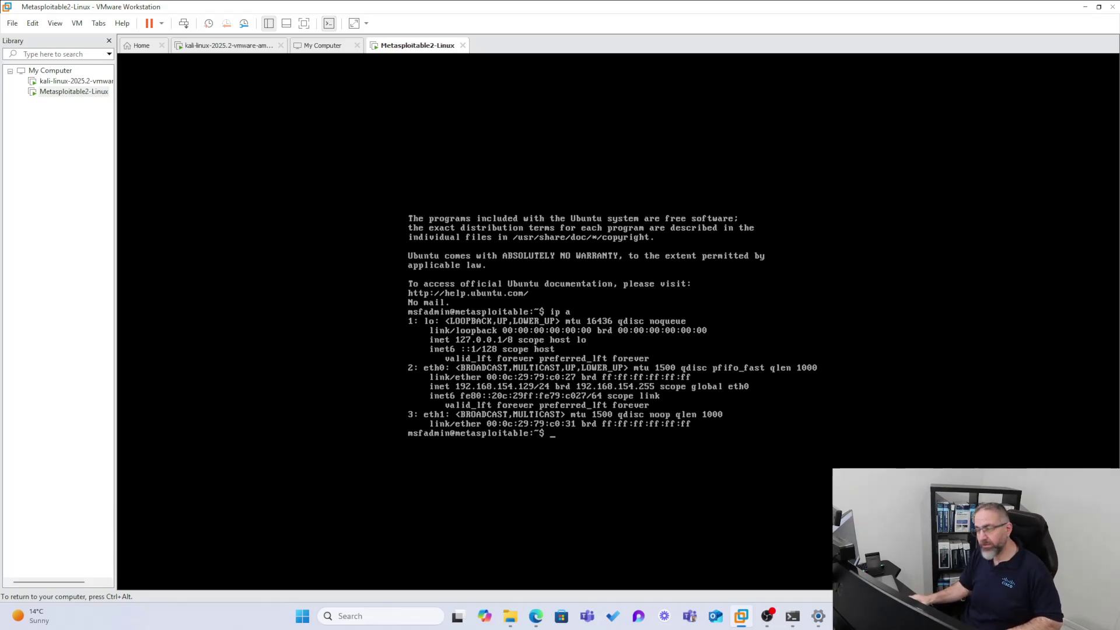
{"action": "key", "text": "ctrl+alt"}
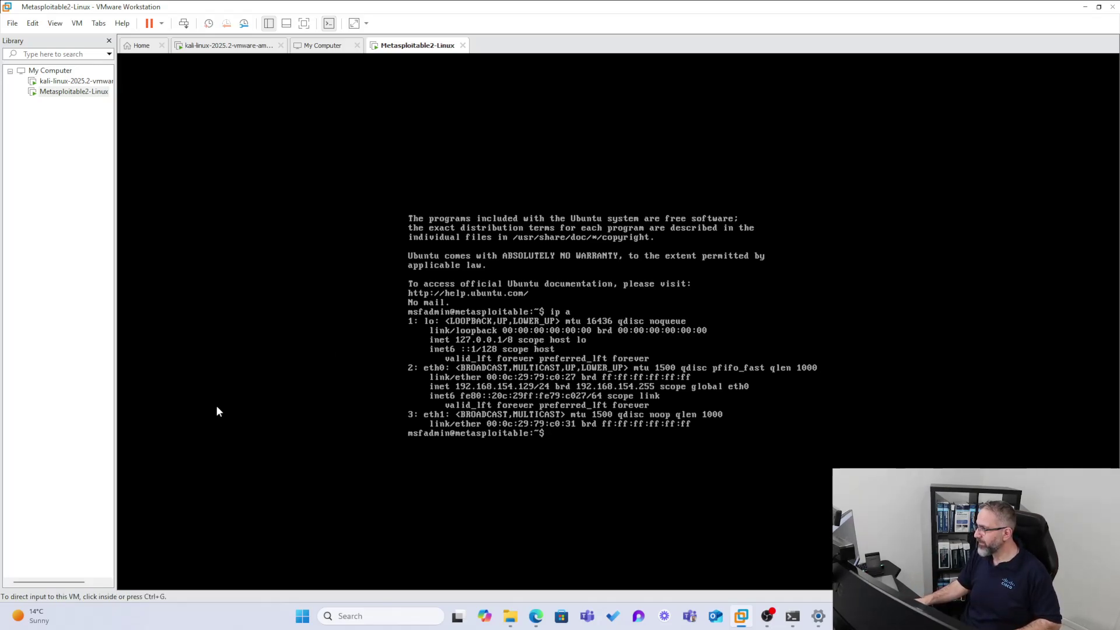
Switch to the Kali Linux VM and run "ip a" in its terminal to check the eth0 address.
{"action": "left_click", "coordinate": [73, 81]}
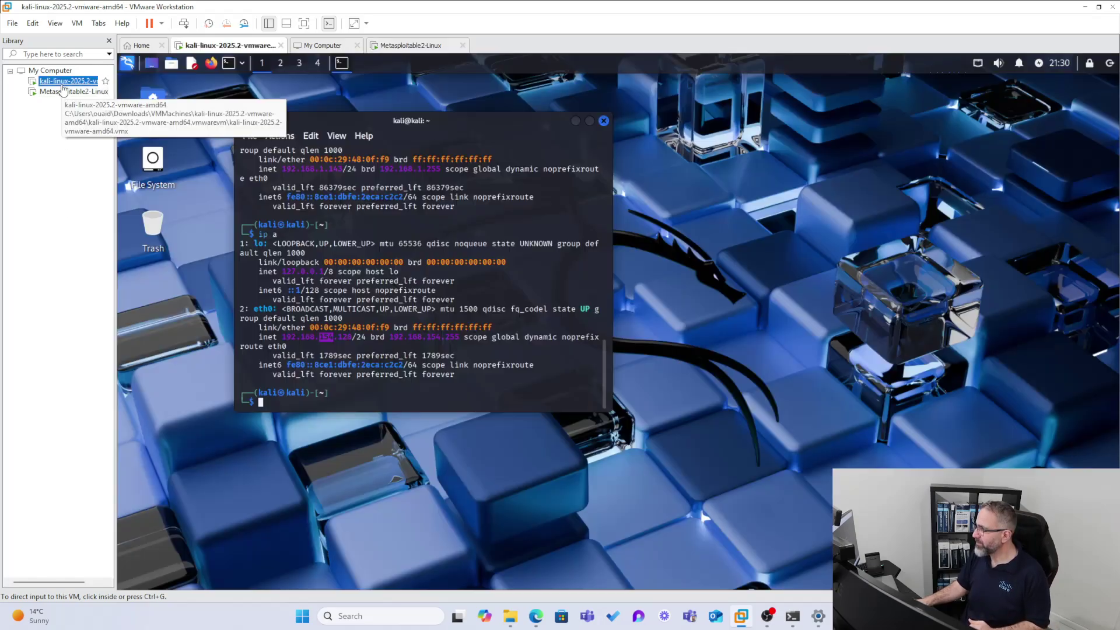
{"action": "left_click", "coordinate": [383, 404]}
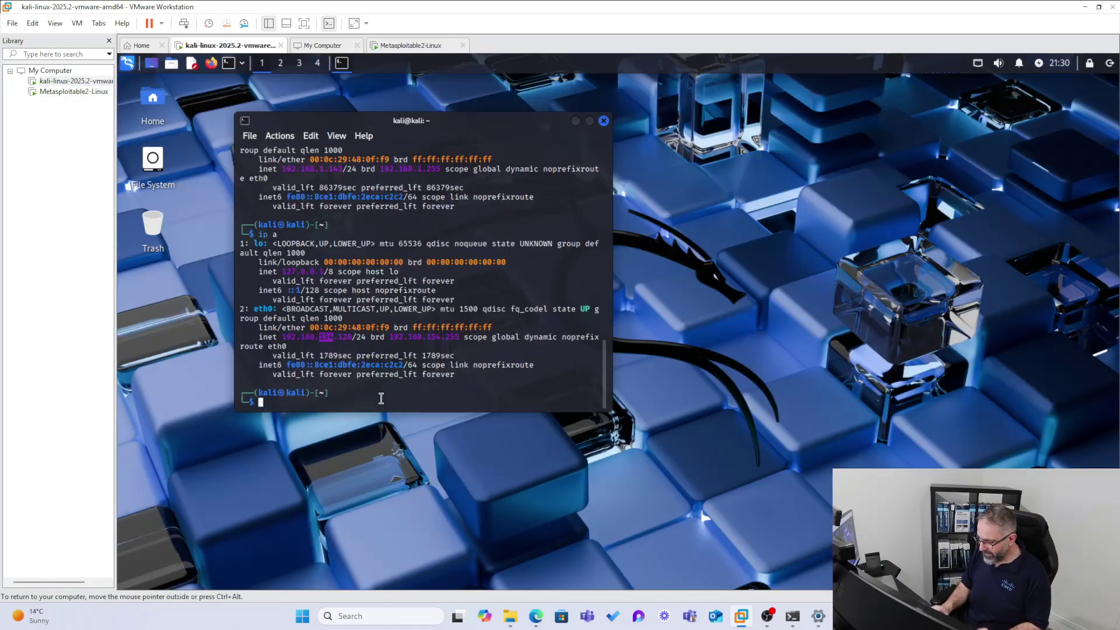
{"action": "type", "text": "ip a"}
{"action": "key", "text": "Return"}
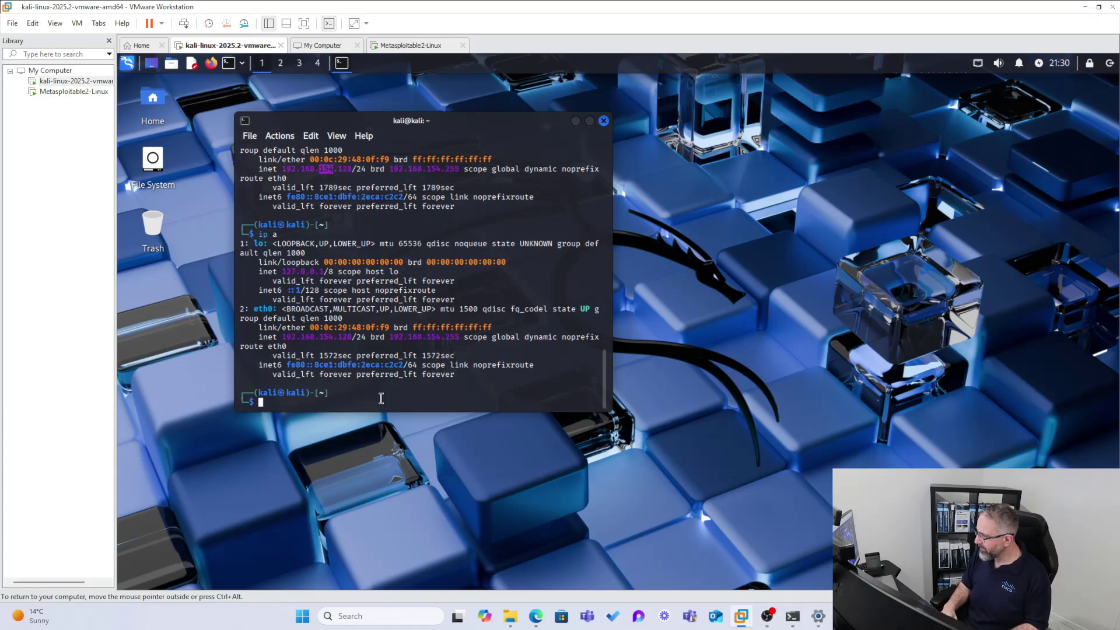
{"action": "type", "text": "ping"}
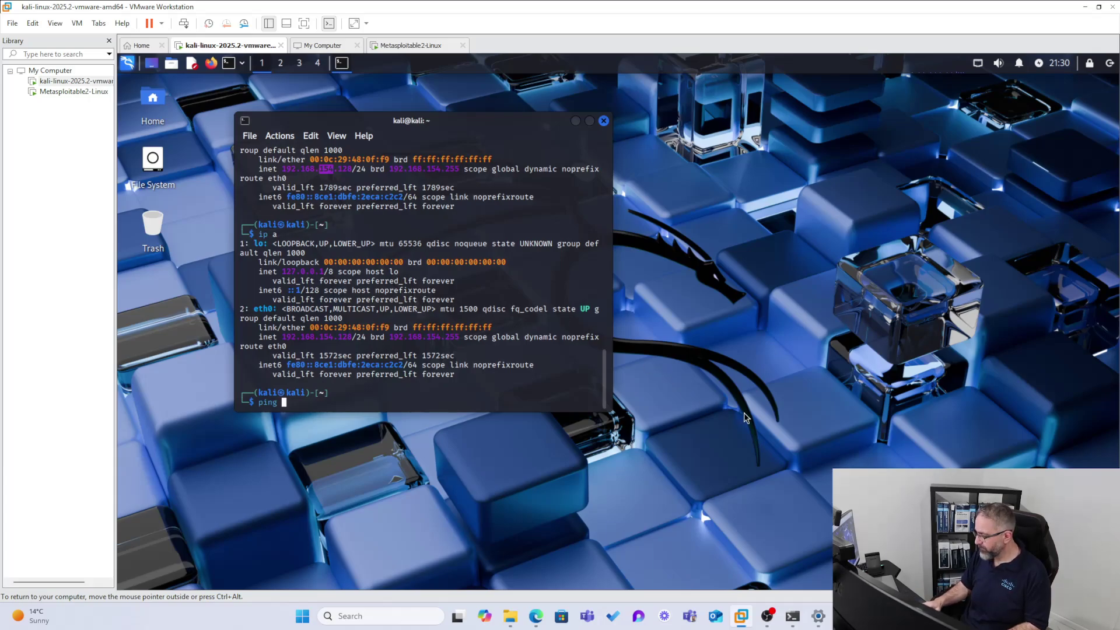
{"action": "key", "text": "Up"}
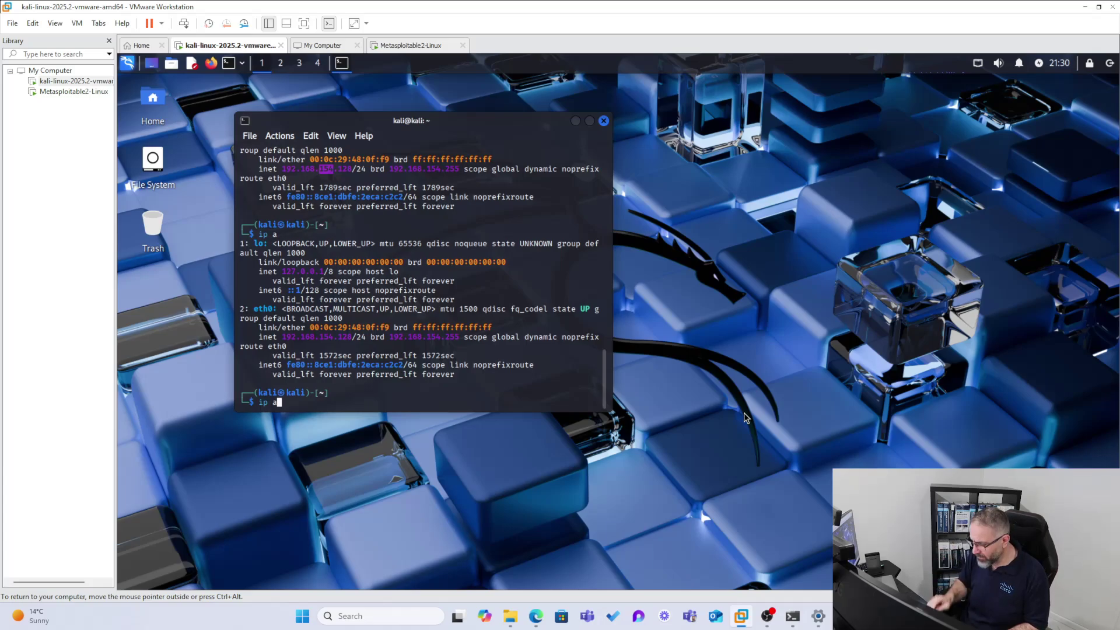
{"action": "key", "text": "BackSpace"}
{"action": "key", "text": "BackSpace"}
{"action": "key", "text": "BackSpace"}
{"action": "key", "text": "BackSpace"}
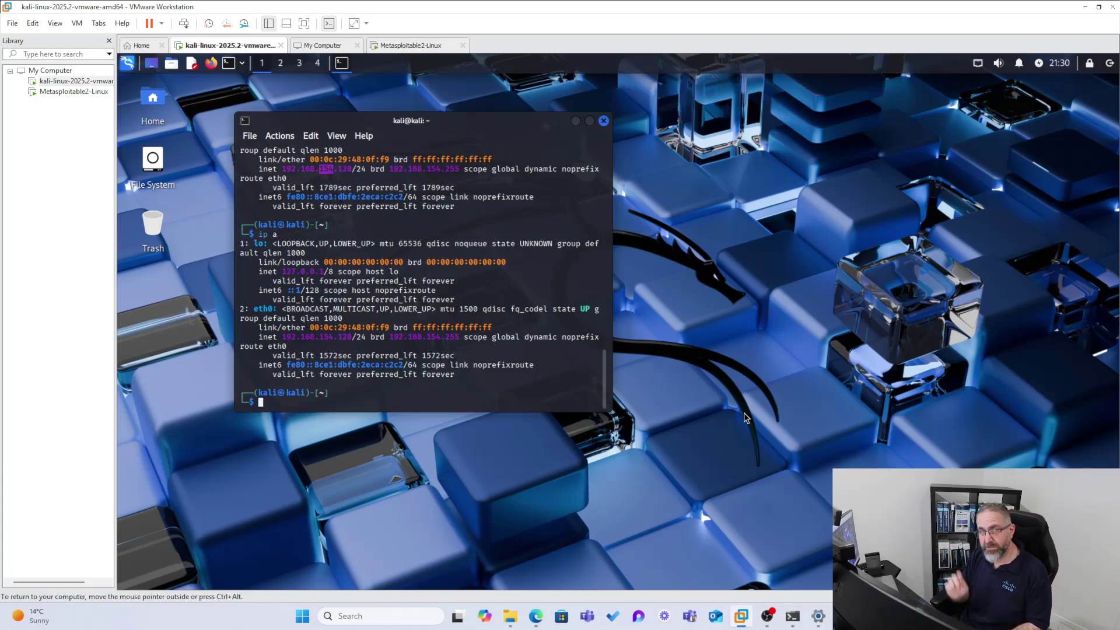
Ping the Metasploitable VM at 192.168.154.129 from the Kali Linux terminal, rechecking its address in its console, and stop the ping after several replies.
{"action": "type", "text": "ping "}
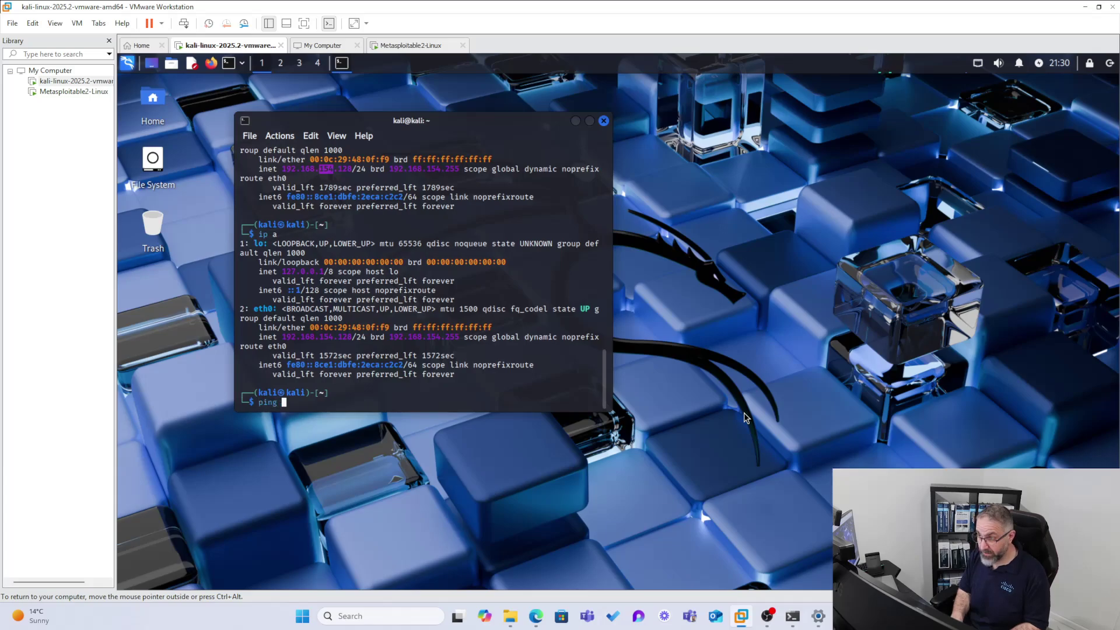
{"action": "type", "text": "1923"}
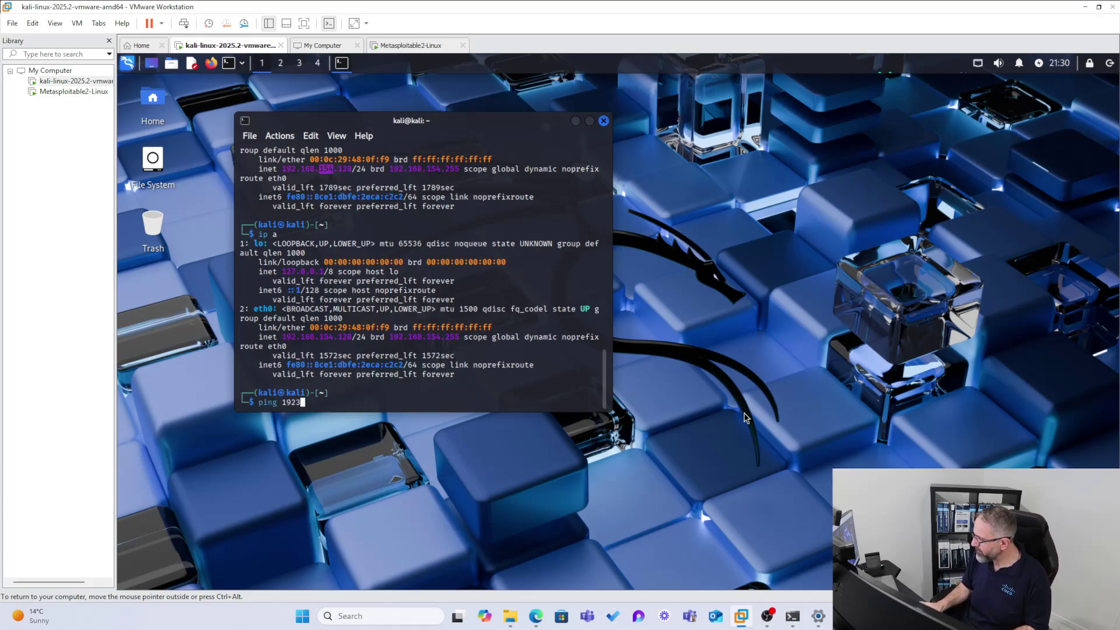
{"action": "key", "text": "BackSpace"}
{"action": "type", "text": ".168"}
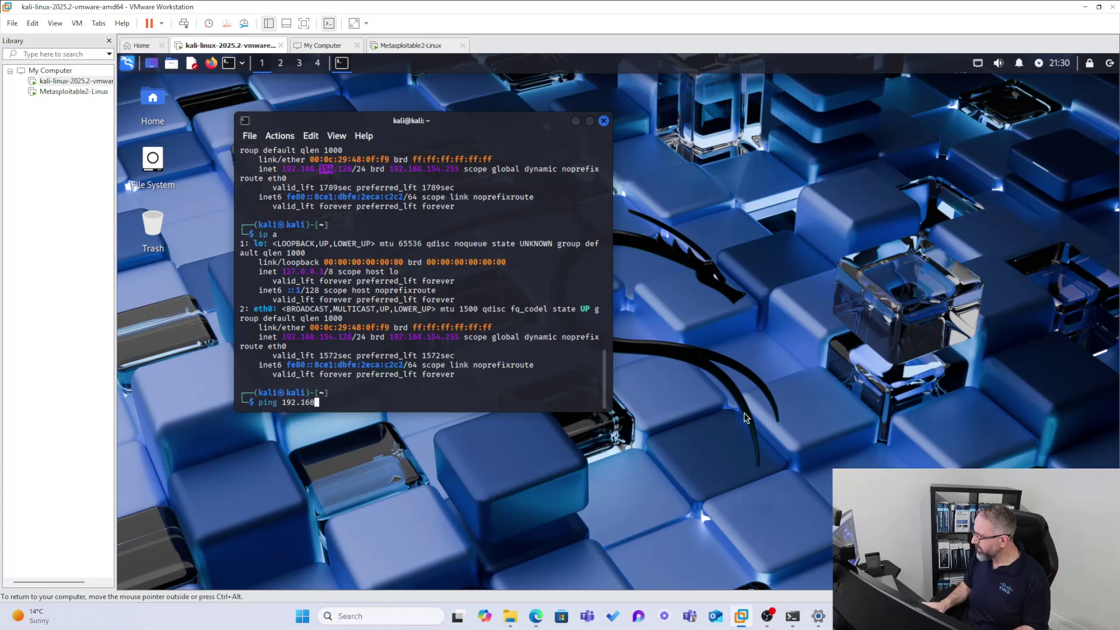
{"action": "type", "text": ".154."}
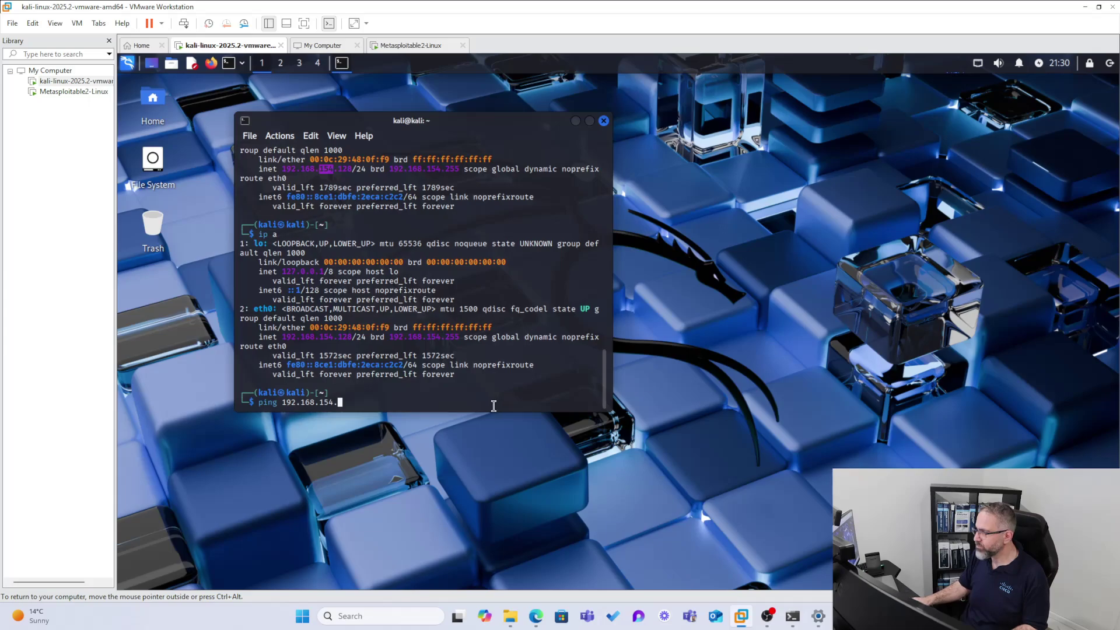
{"action": "left_click", "coordinate": [73, 91]}
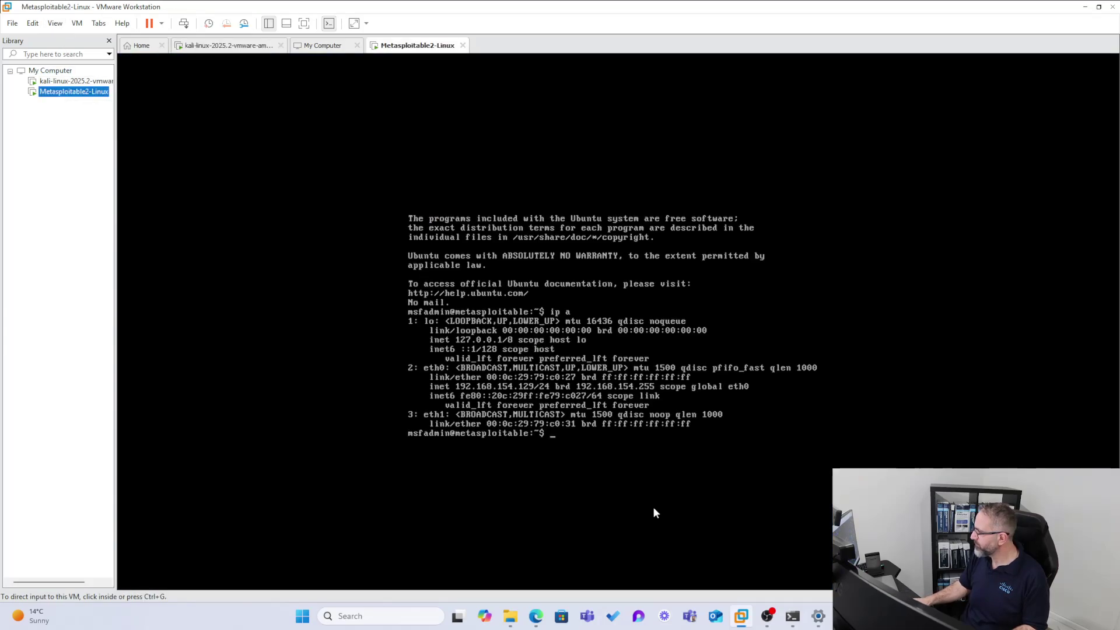
{"action": "left_click", "coordinate": [71, 81]}
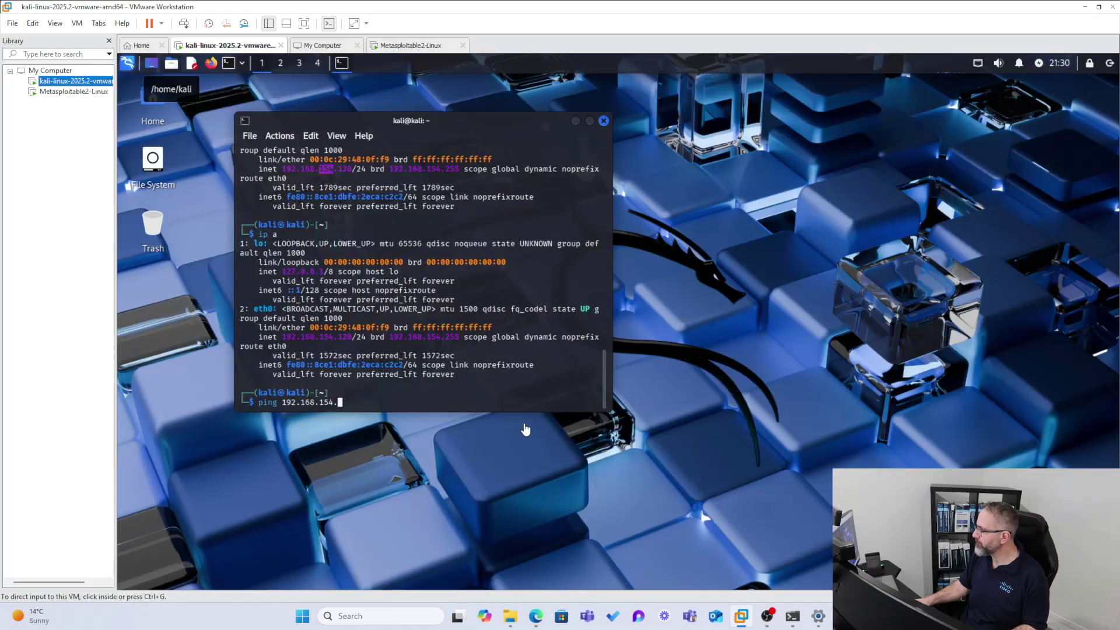
{"action": "left_click", "coordinate": [424, 401]}
{"action": "type", "text": "129"}
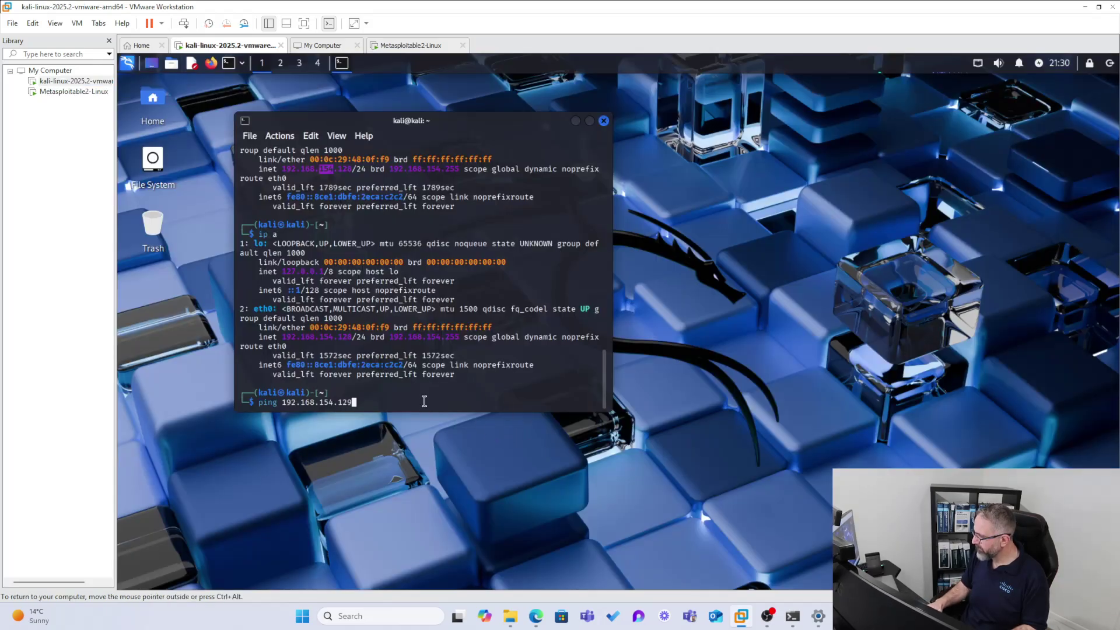
{"action": "key", "text": "Return"}
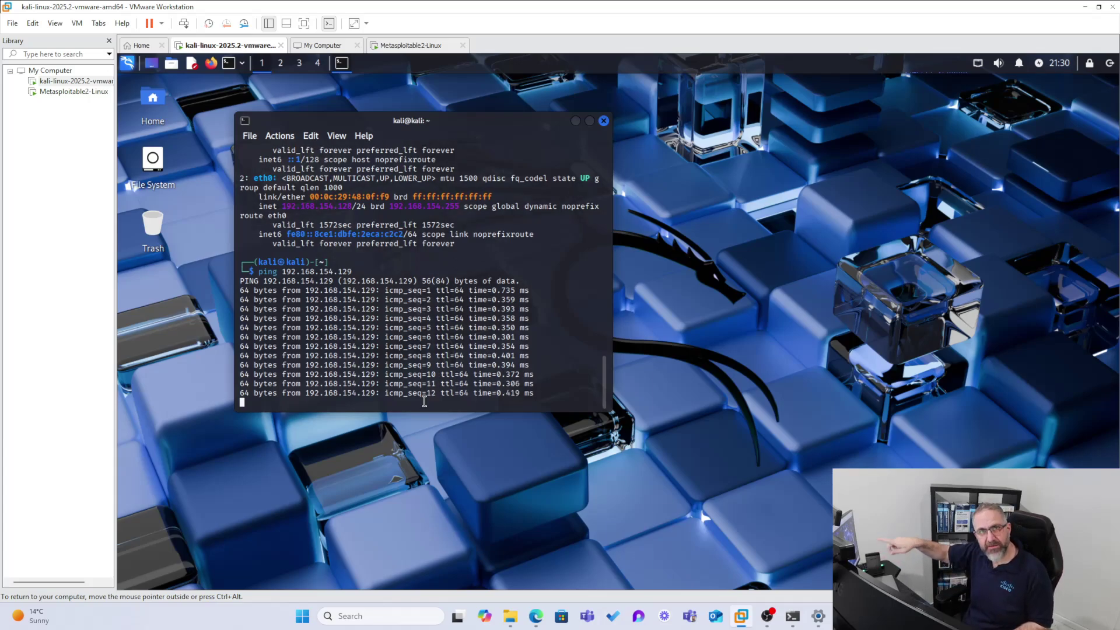
{"action": "key", "text": "ctrl+c"}
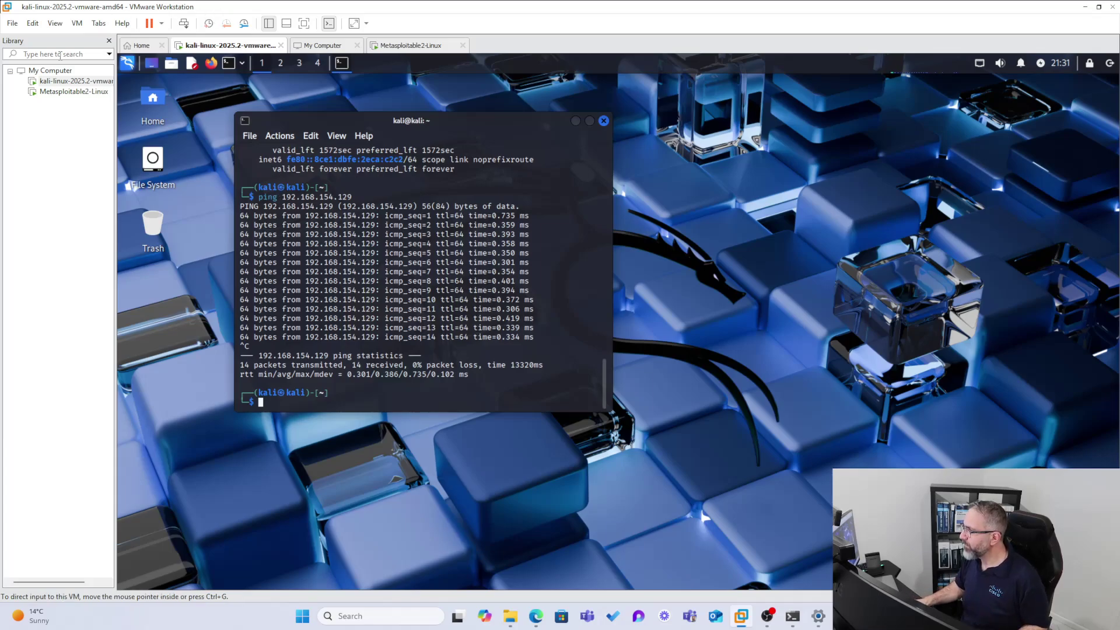
Open the Kali Linux VM's settings and select the Host-only network connection for its network adapter.
{"action": "right_click", "coordinate": [65, 82]}
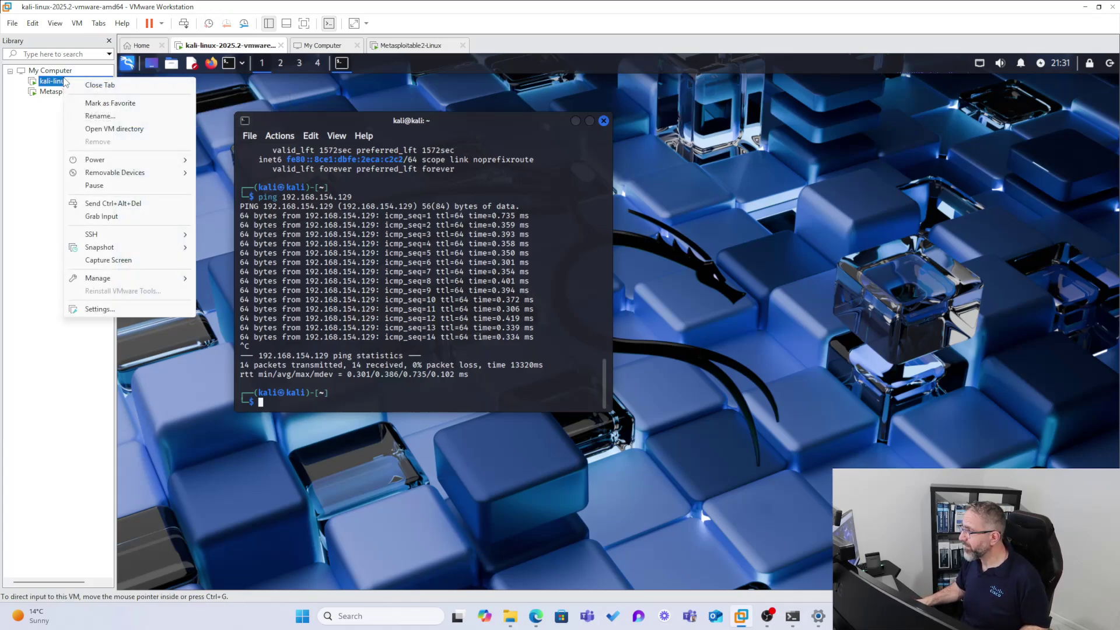
{"action": "left_click", "coordinate": [92, 309]}
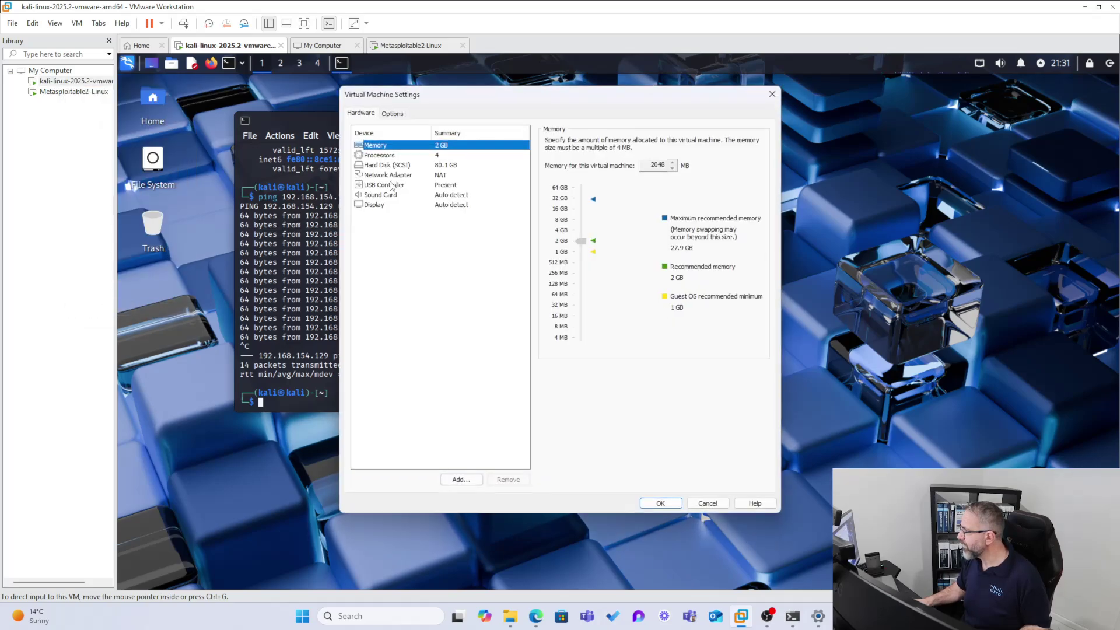
{"action": "left_click", "coordinate": [403, 176]}
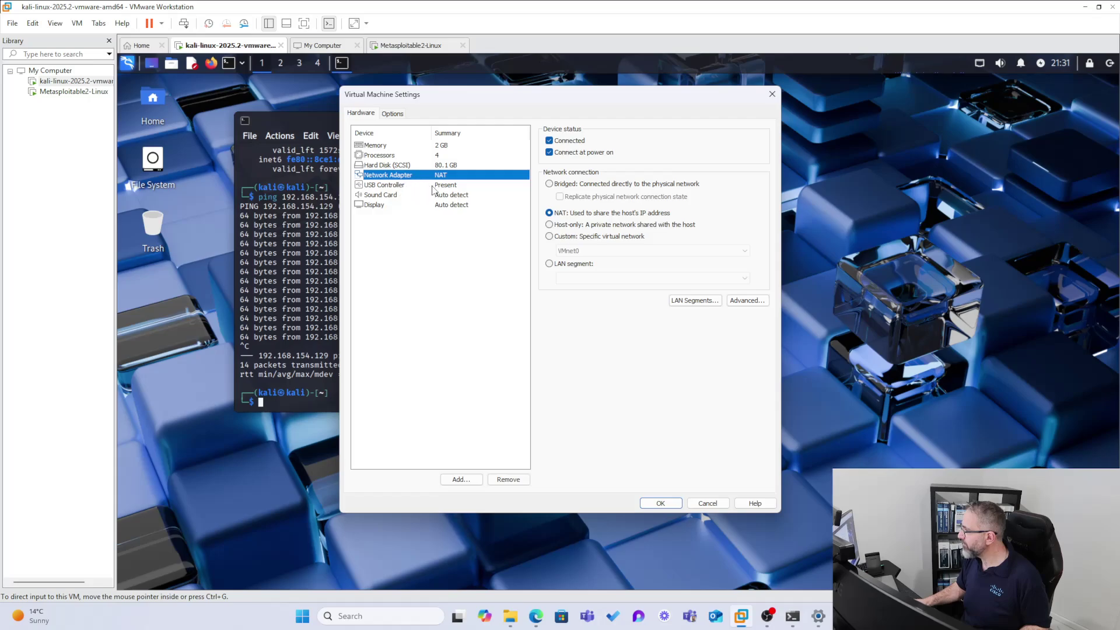
{"action": "left_click", "coordinate": [548, 225]}
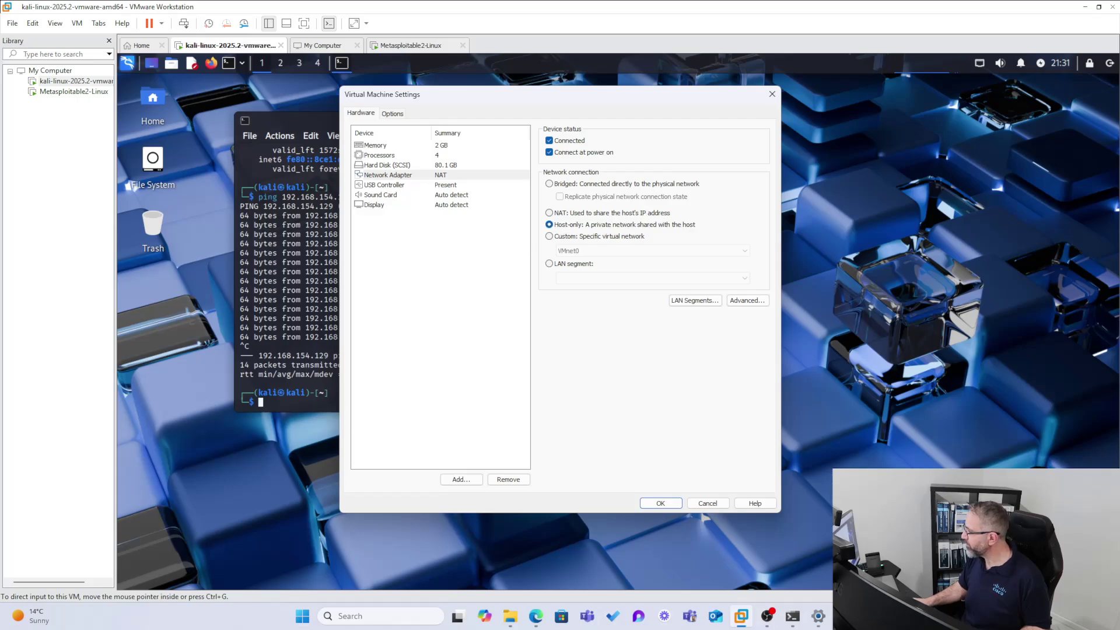
Switch to the draw.io diagram in the browser and delete the connector between the vSwitch and the pNIC.
{"action": "left_click", "coordinate": [536, 617]}
{"action": "left_click", "coordinate": [726, 551]}
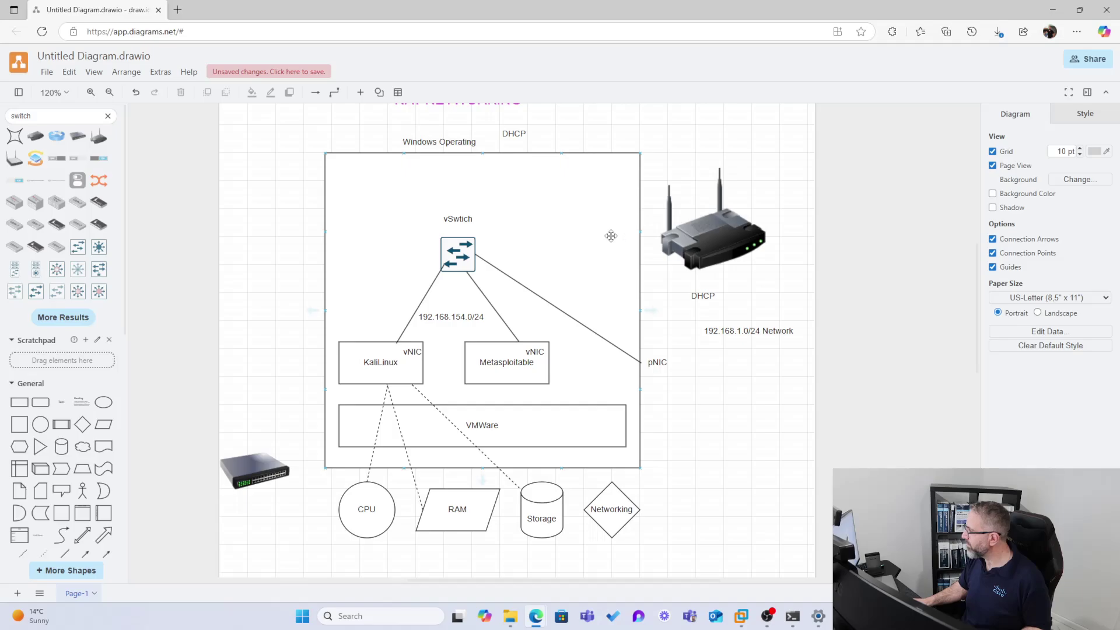
{"action": "left_click", "coordinate": [520, 279]}
{"action": "key", "text": "Delete"}
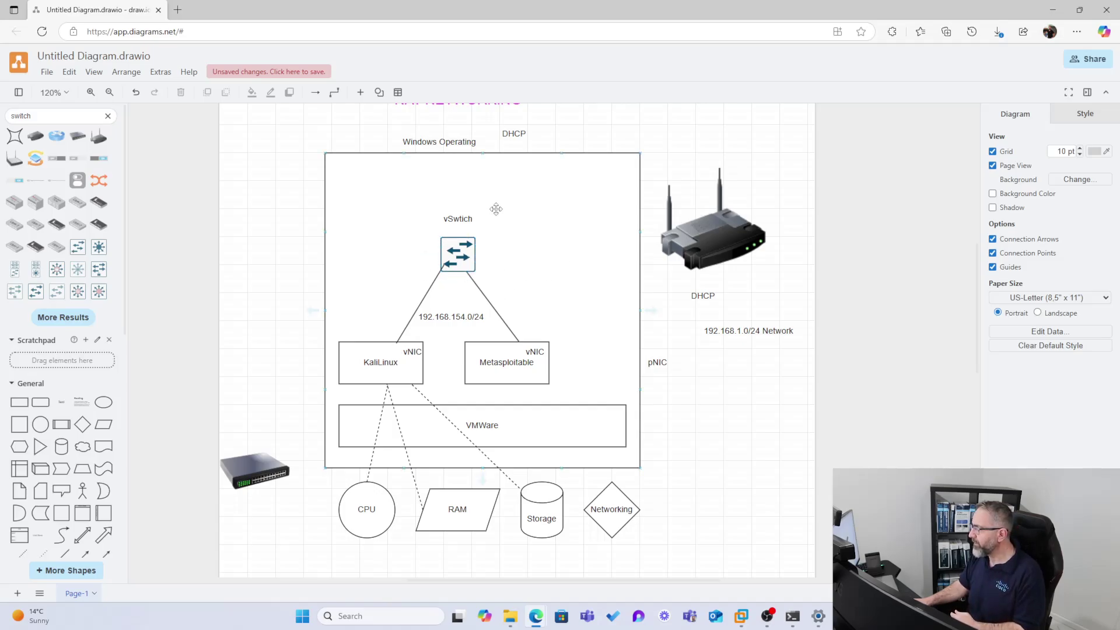
Delete the 192.168.154.0/24 label below the vSwitch and return to the Kali Linux VM's settings in VMware Workstation.
{"action": "left_click", "coordinate": [384, 359]}
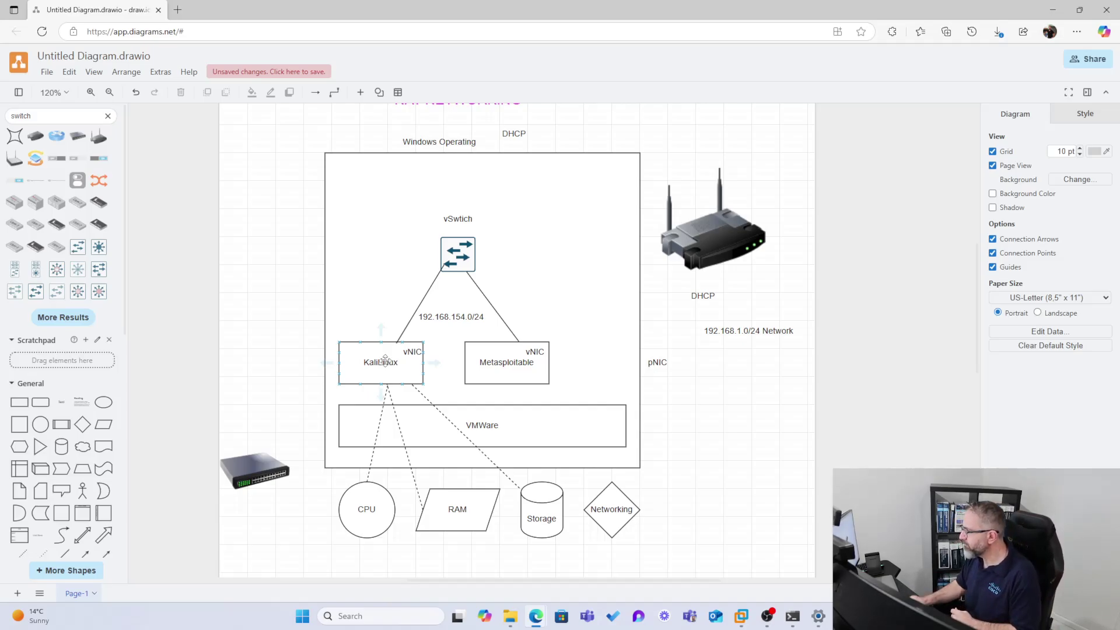
{"action": "left_click", "coordinate": [656, 252]}
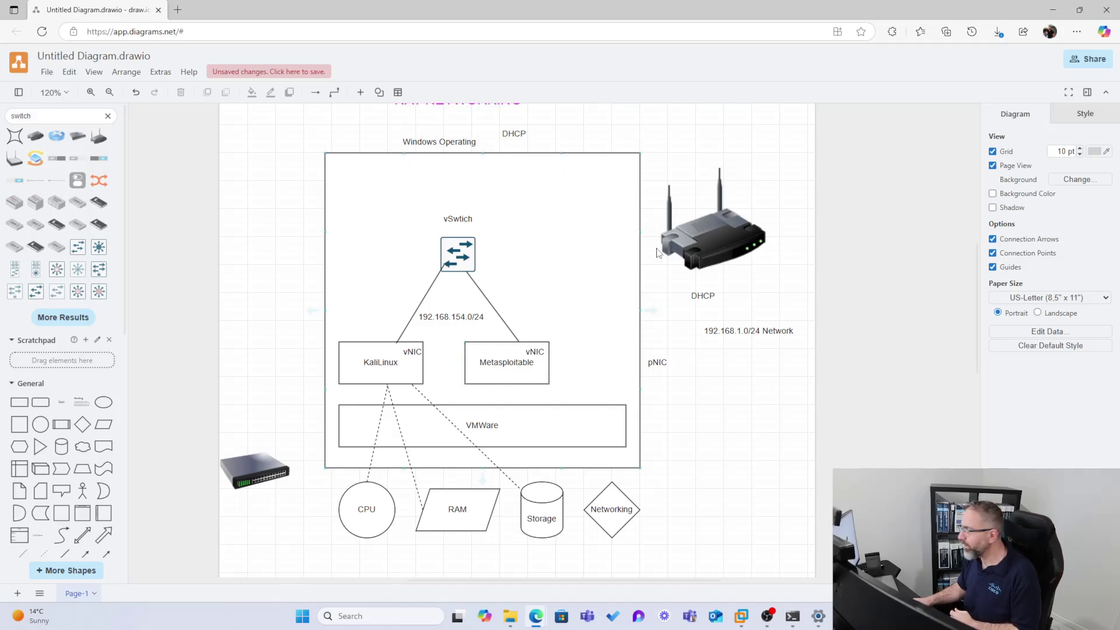
{"action": "left_click", "coordinate": [437, 318]}
{"action": "key", "text": "Delete"}
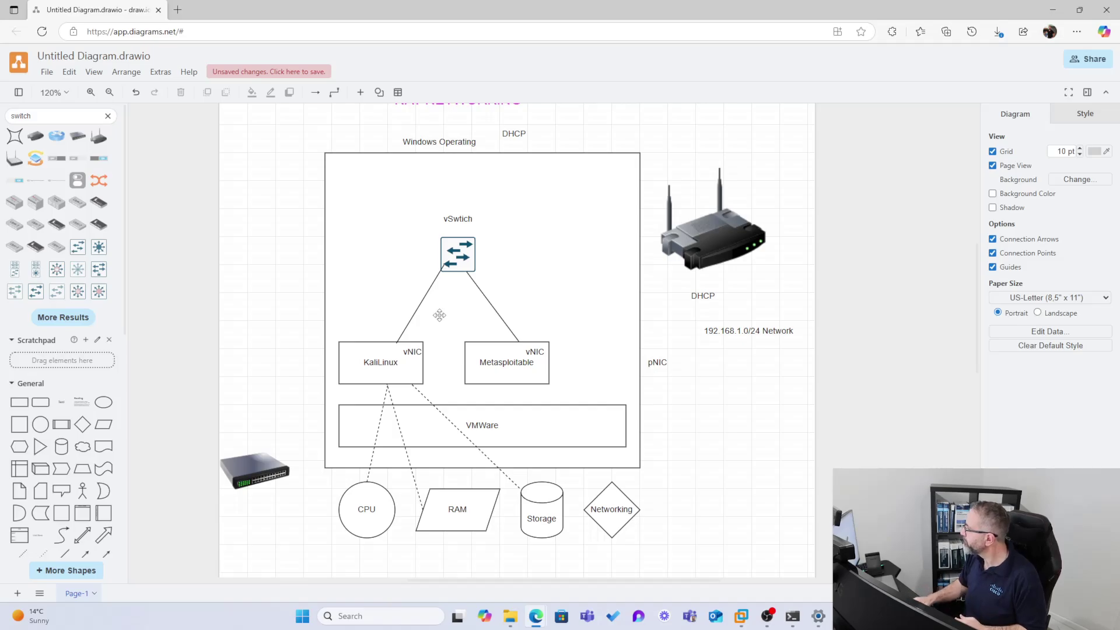
{"action": "left_click", "coordinate": [1051, 13]}
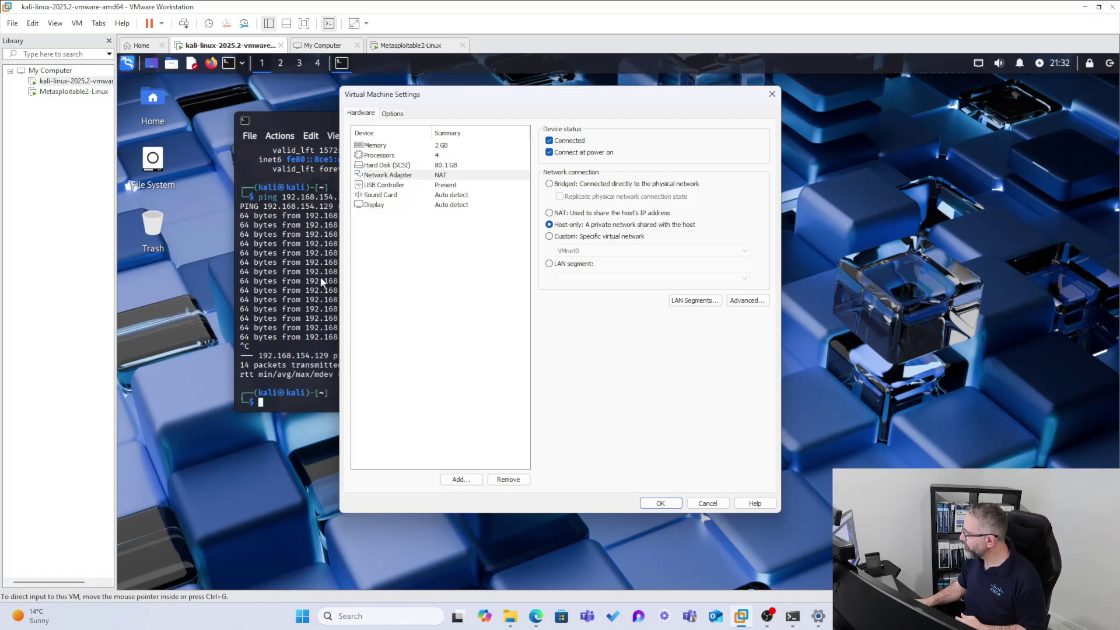
Apply the Host-only connection to the Kali Linux VM's adapter and set the Metasploitable2-Linux VM's first network adapter to Host-only.
{"action": "left_click", "coordinate": [395, 176]}
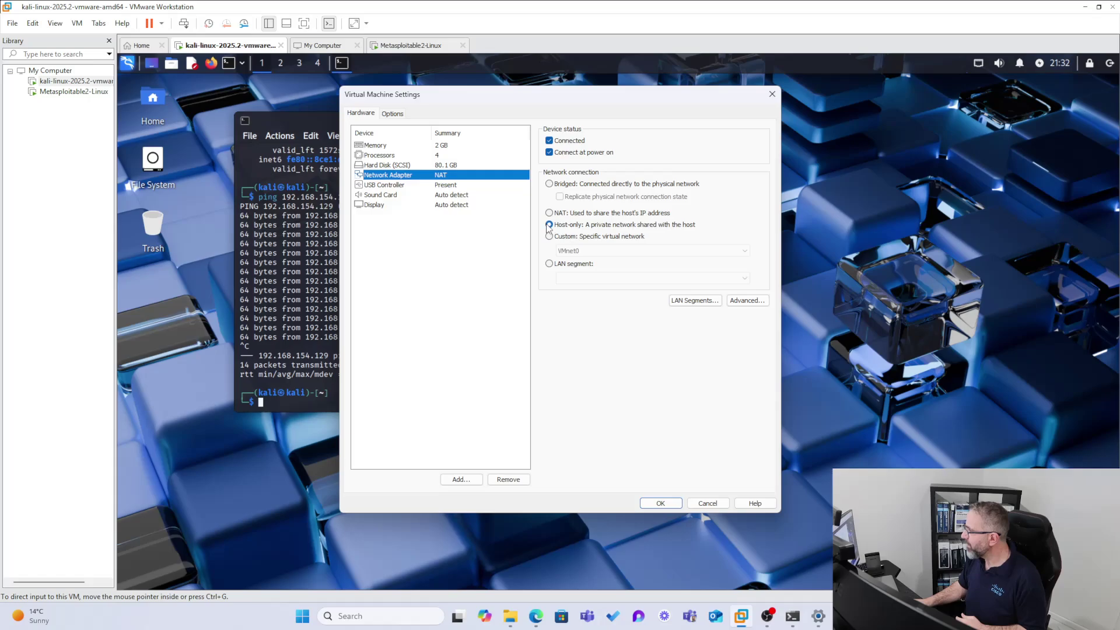
{"action": "left_click", "coordinate": [660, 502]}
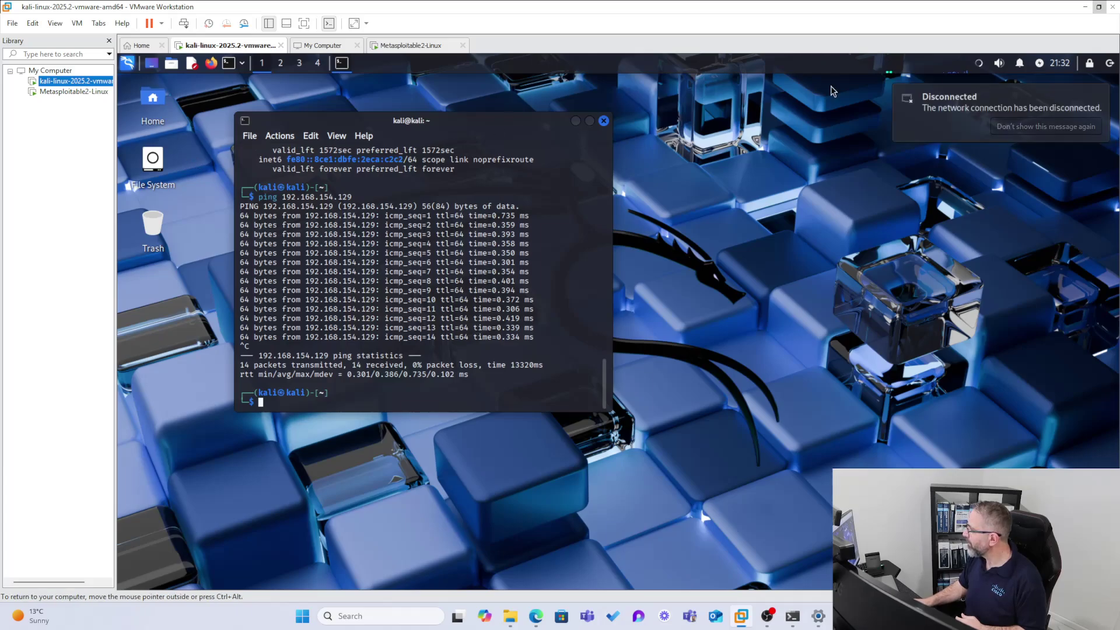
{"action": "left_click", "coordinate": [74, 91]}
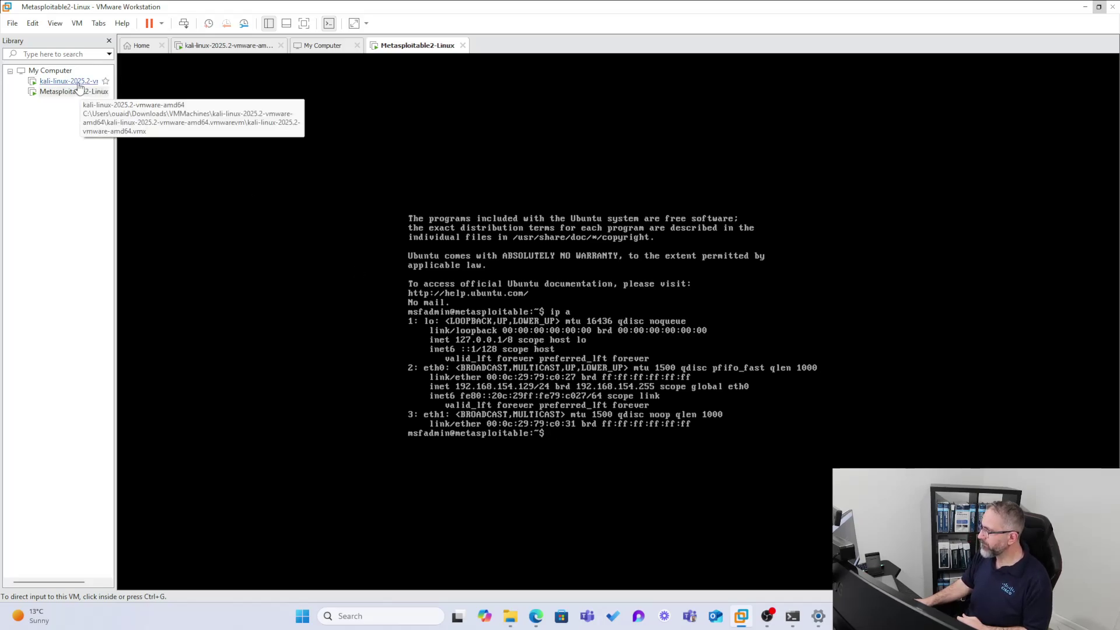
{"action": "right_click", "coordinate": [73, 94]}
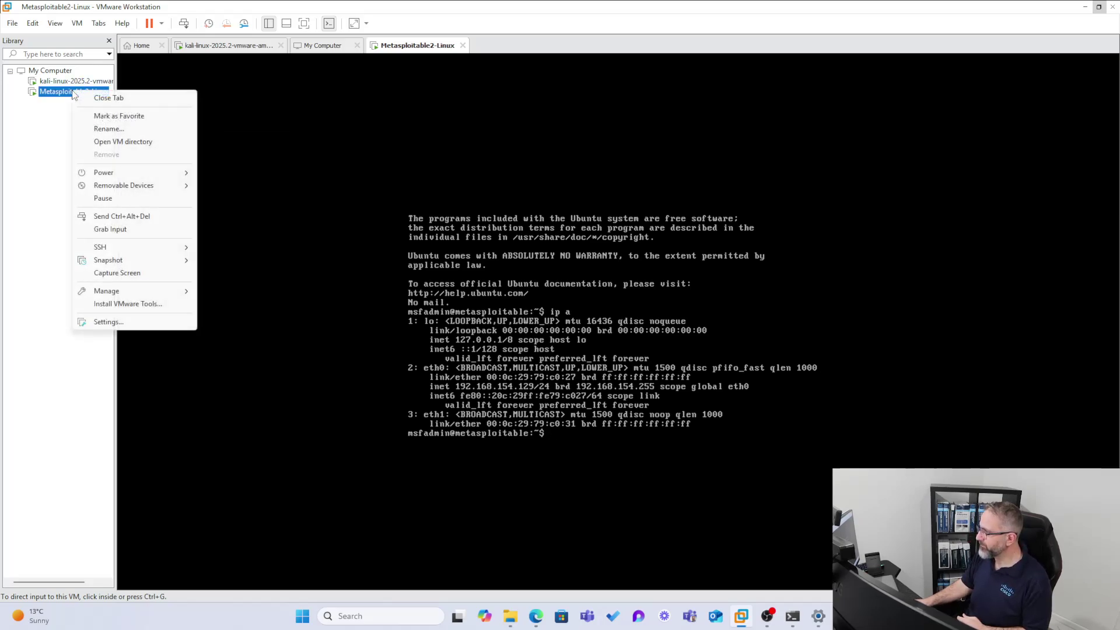
{"action": "left_click", "coordinate": [127, 321]}
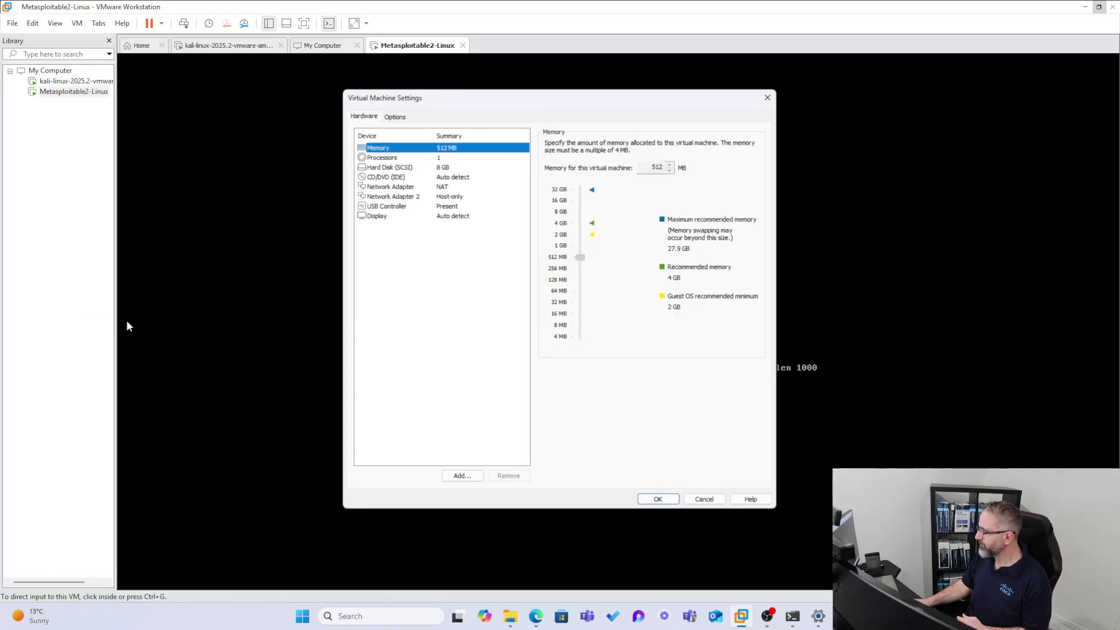
{"action": "left_click", "coordinate": [433, 187]}
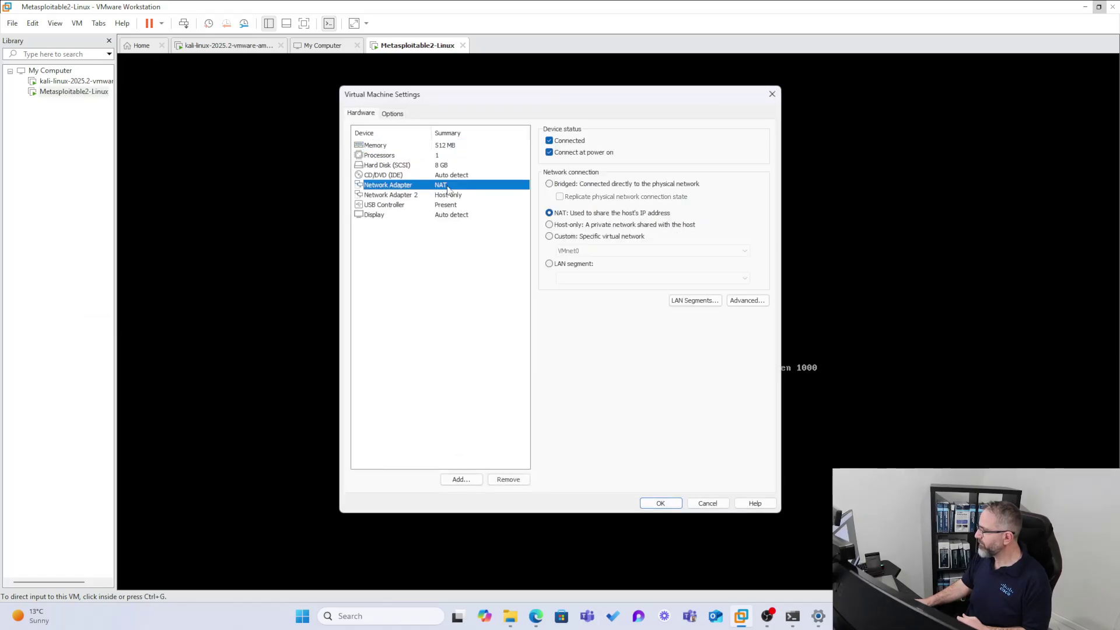
{"action": "left_click", "coordinate": [550, 225]}
{"action": "left_click", "coordinate": [661, 503]}
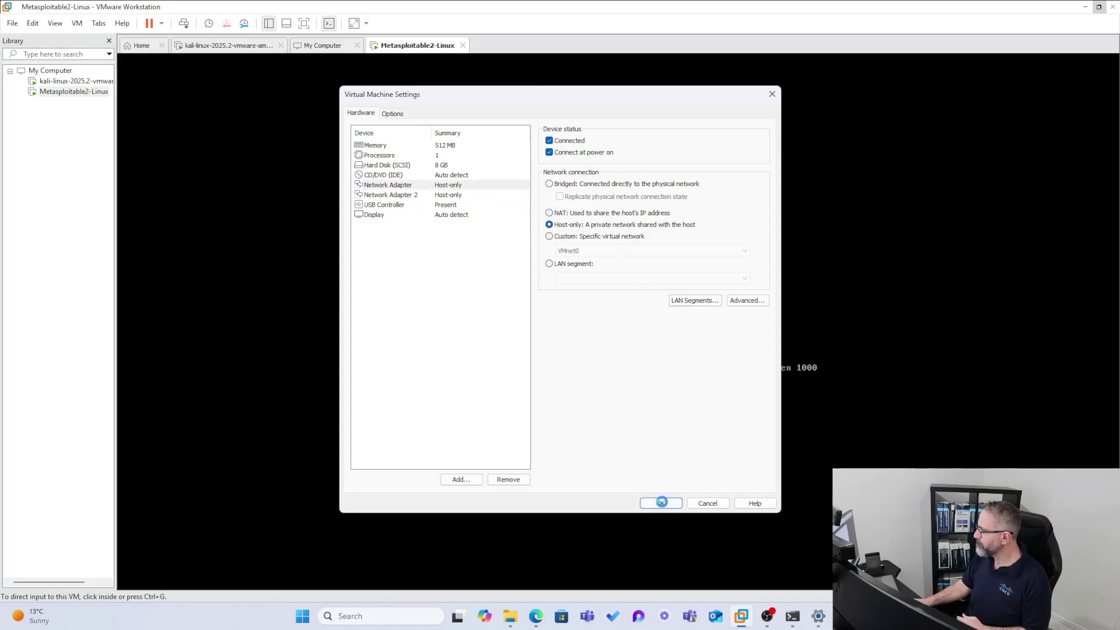
Examine the Host-only network VMnet1 and its subnet in the Virtual Network Editor, granting administrator access, and close the editor without changes.
{"action": "left_click", "coordinate": [49, 83]}
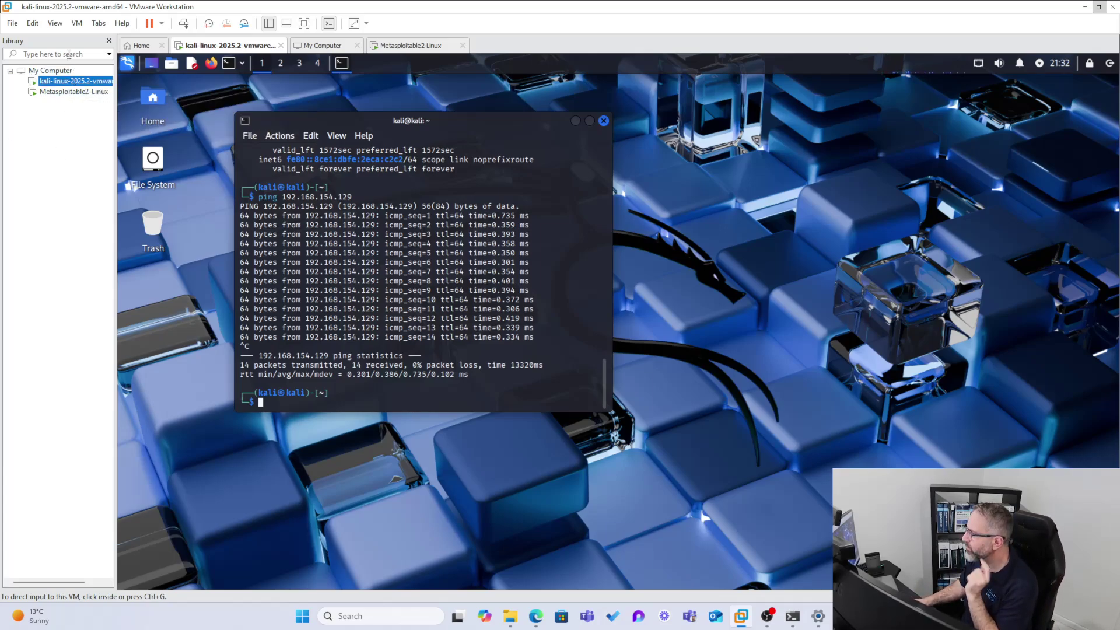
{"action": "left_click", "coordinate": [31, 25]}
{"action": "left_click", "coordinate": [60, 83]}
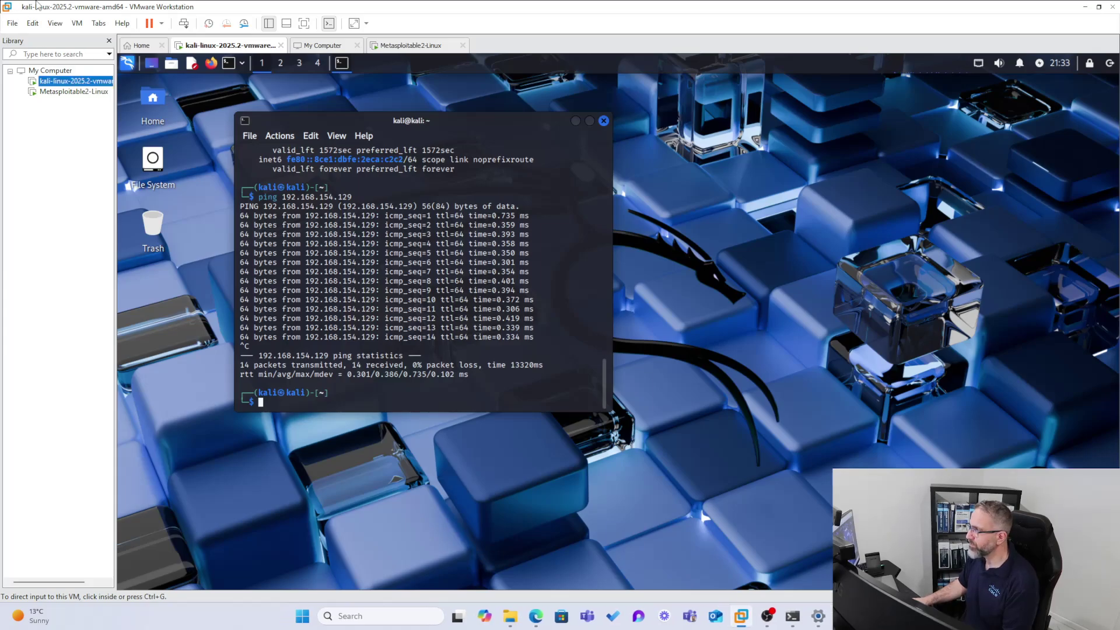
{"action": "left_click", "coordinate": [33, 24]}
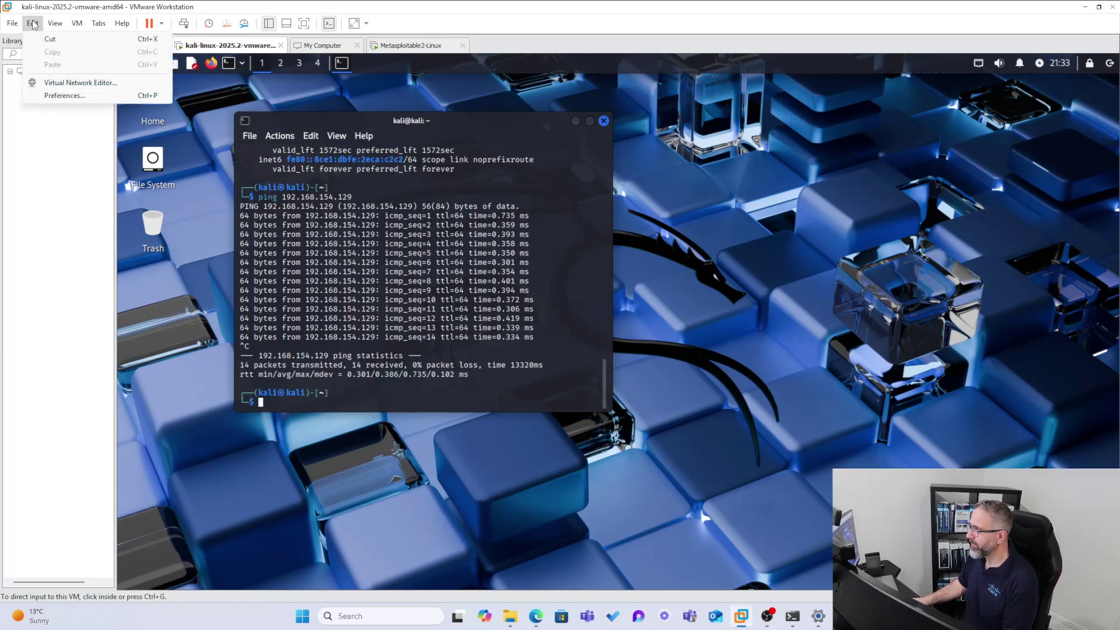
{"action": "left_click", "coordinate": [50, 82]}
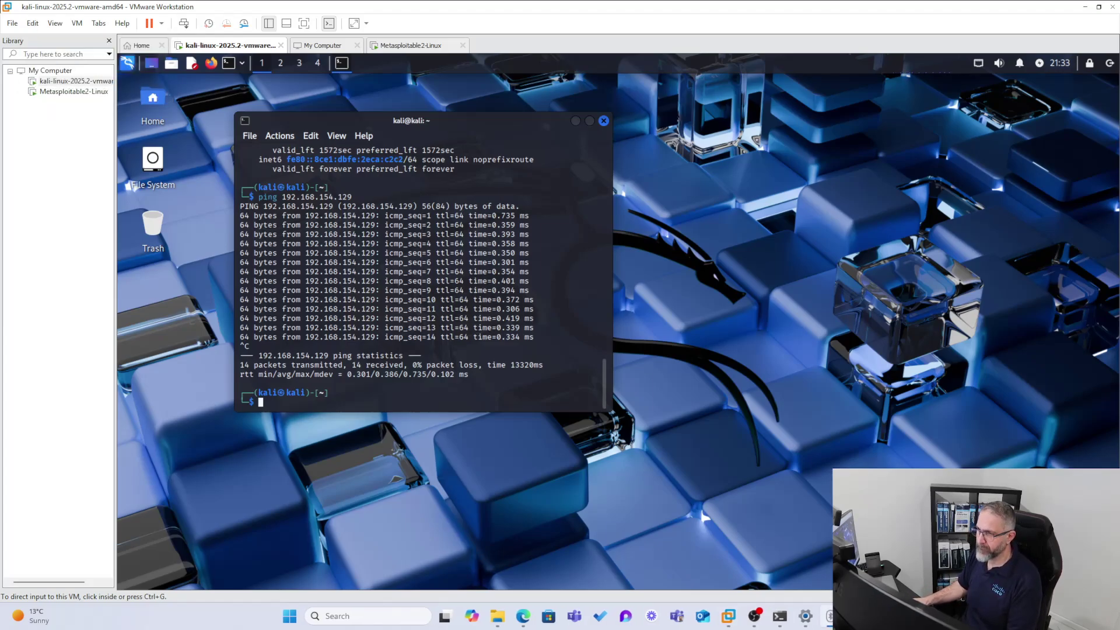
{"action": "left_click", "coordinate": [505, 384]}
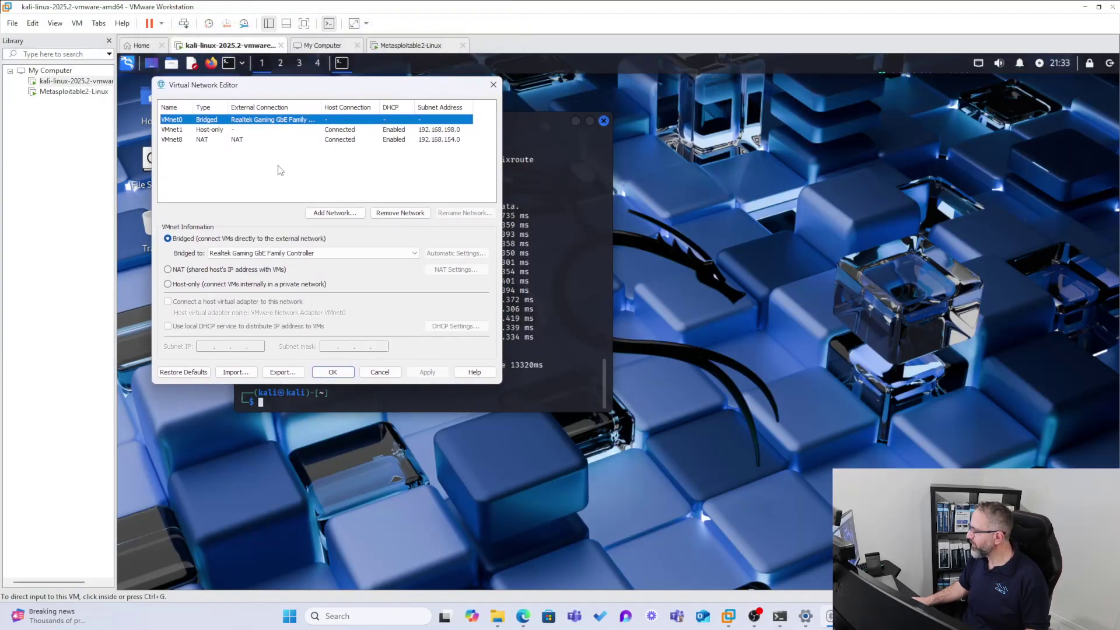
{"action": "left_click", "coordinate": [178, 129]}
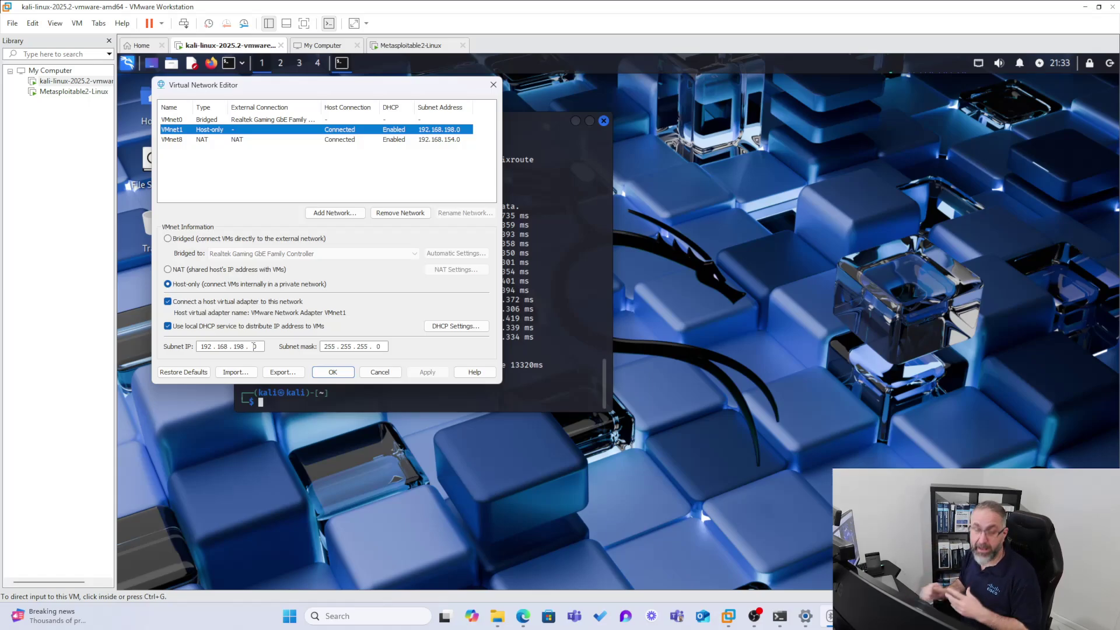
{"action": "double_click", "coordinate": [238, 347]}
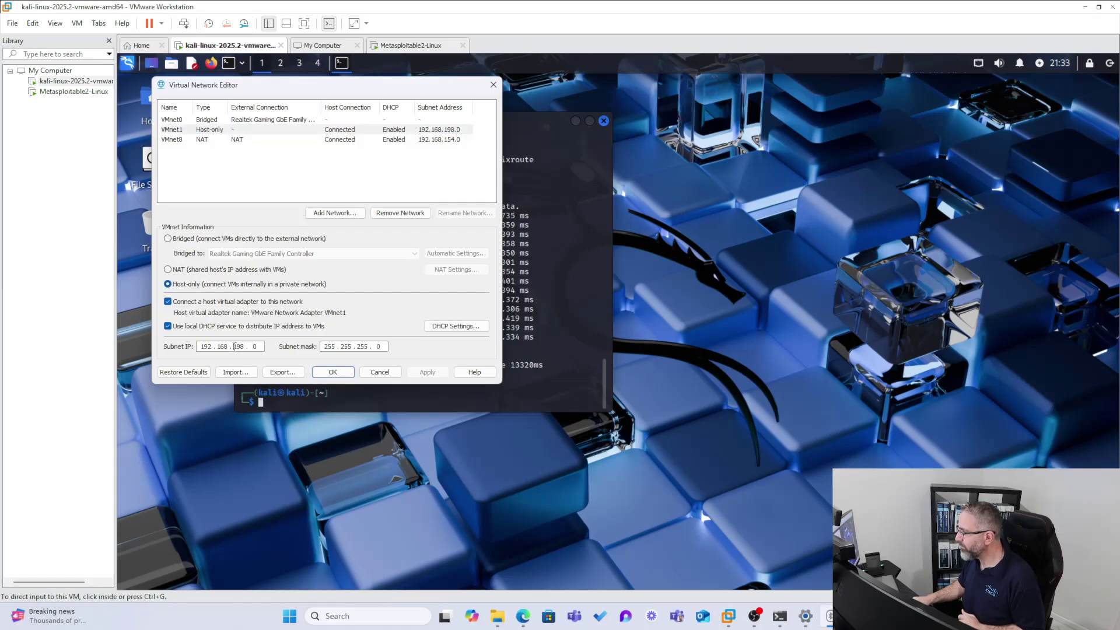
{"action": "left_click", "coordinate": [379, 372]}
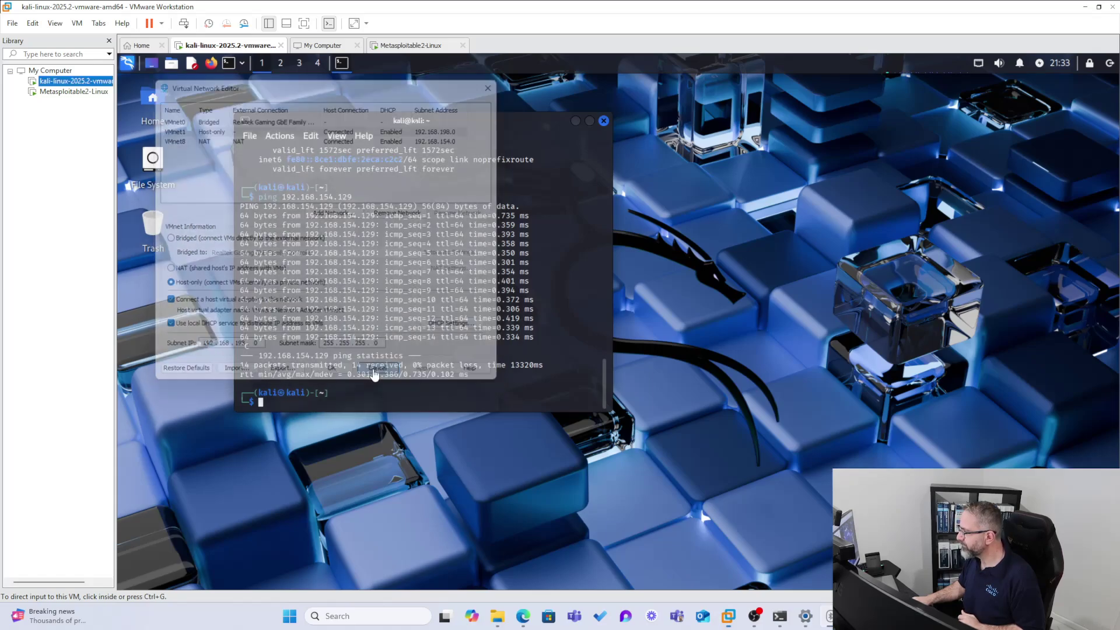
Run ip a in the Kali Linux terminal and highlight the host part of the eth0 address.
{"action": "left_click", "coordinate": [308, 405]}
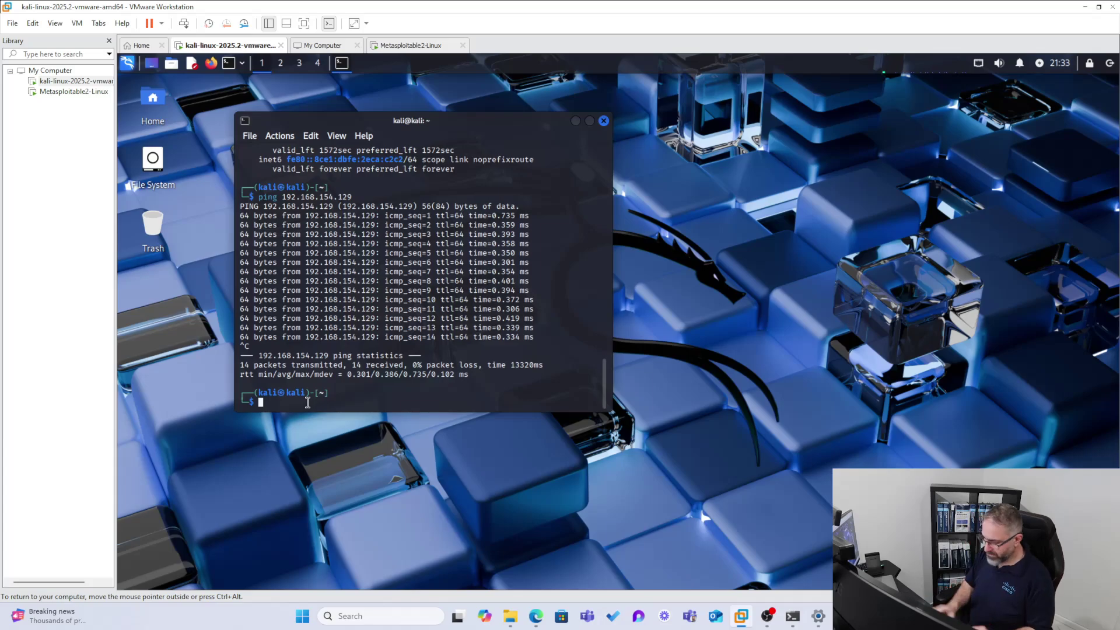
{"action": "type", "text": "ip a"}
{"action": "key", "text": "Return"}
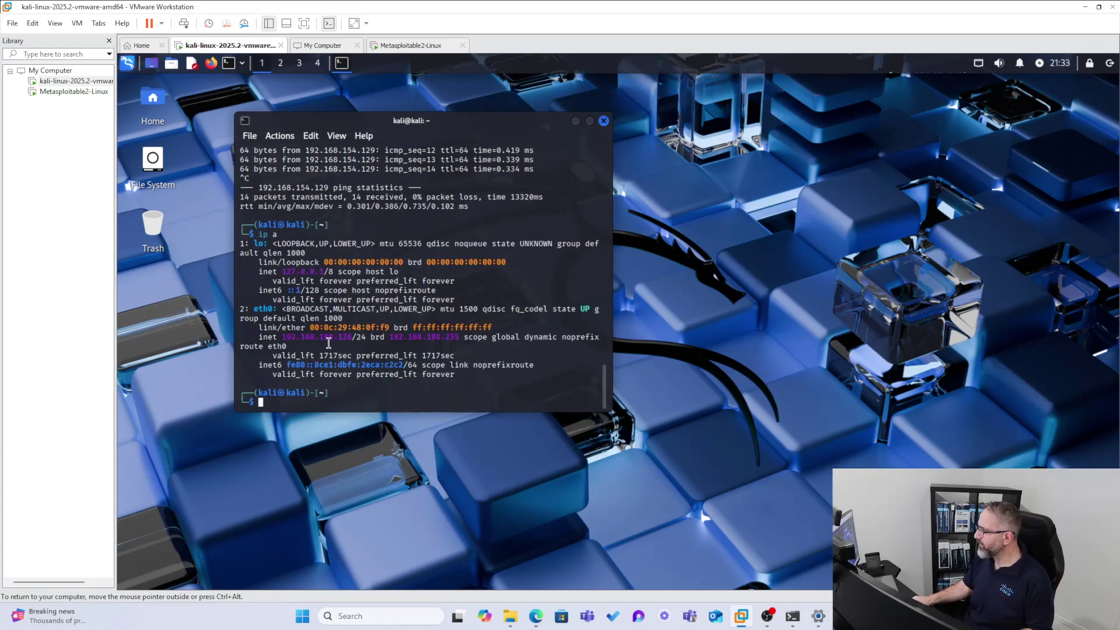
{"action": "left_click_drag", "start_coordinate": [319, 337], "coordinate": [354, 338]}
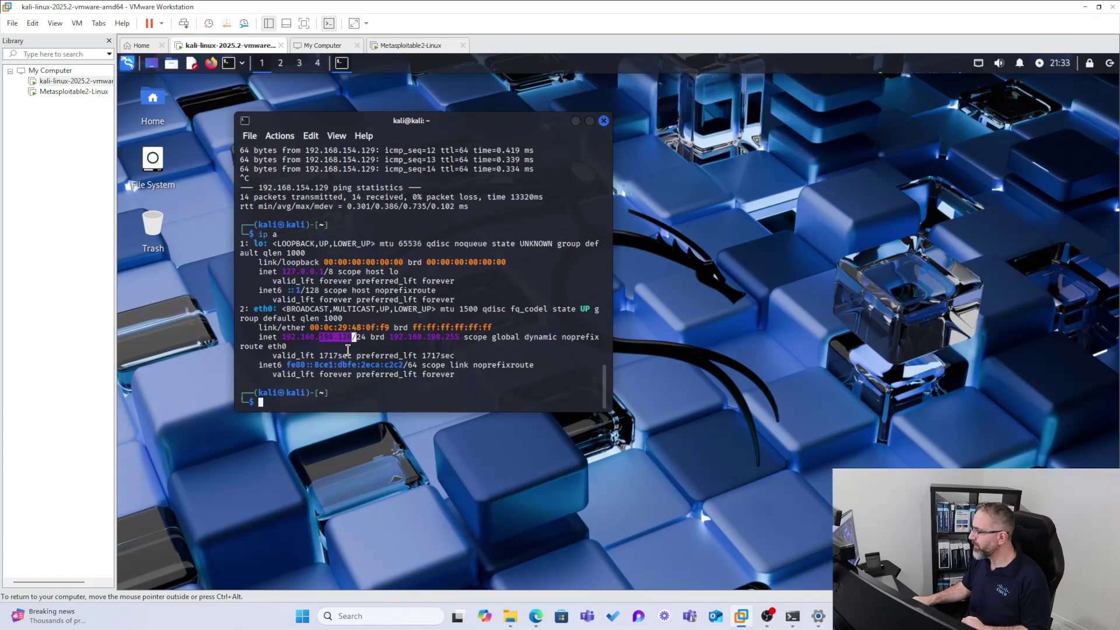
Run ip a in the Metasploitable VM's console to check its eth0 address, and release input from the VM.
{"action": "left_click", "coordinate": [73, 92]}
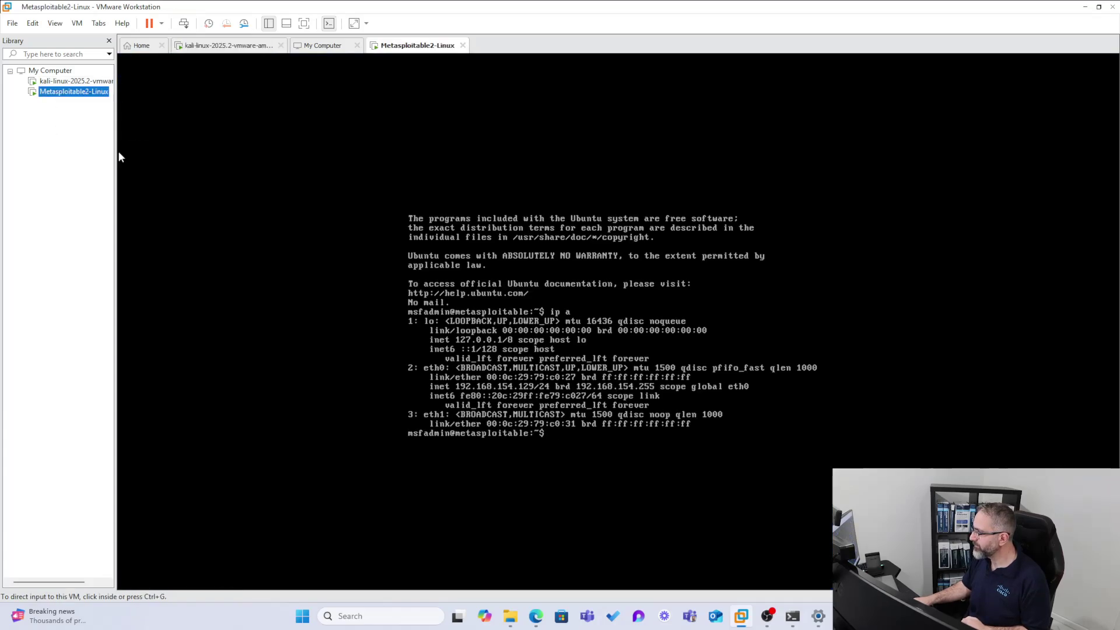
{"action": "left_click", "coordinate": [569, 439]}
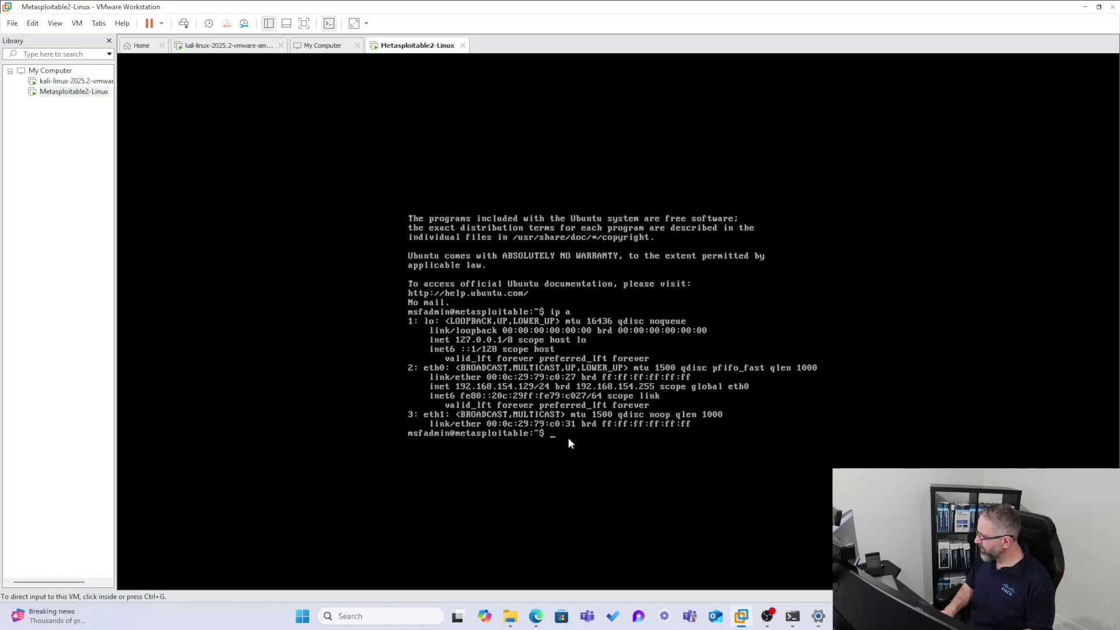
{"action": "left_click", "coordinate": [568, 437]}
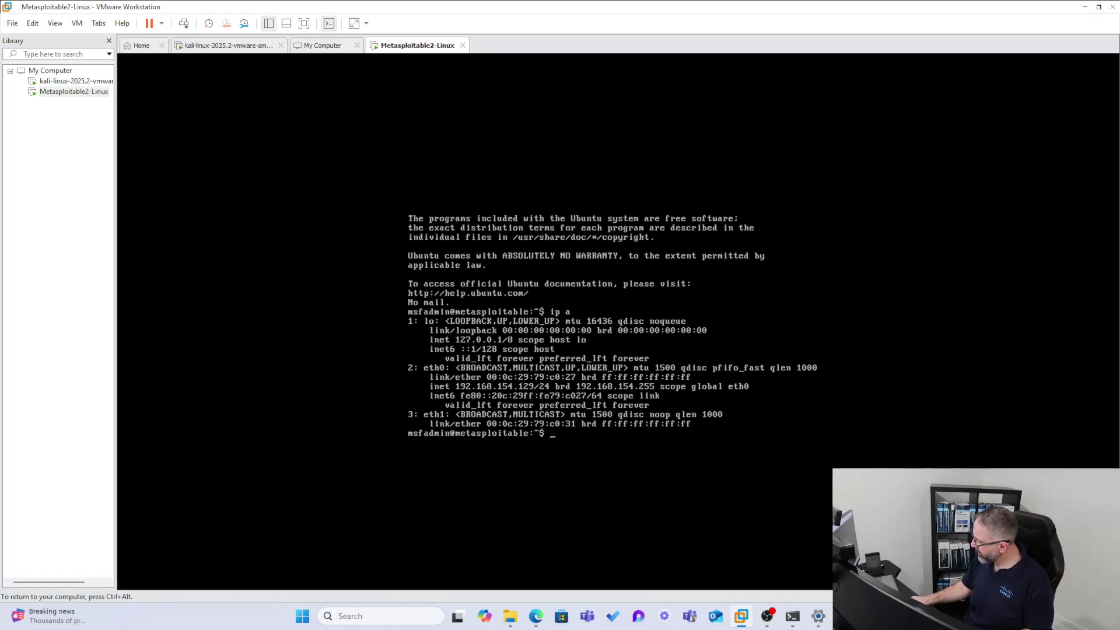
{"action": "type", "text": "ip a"}
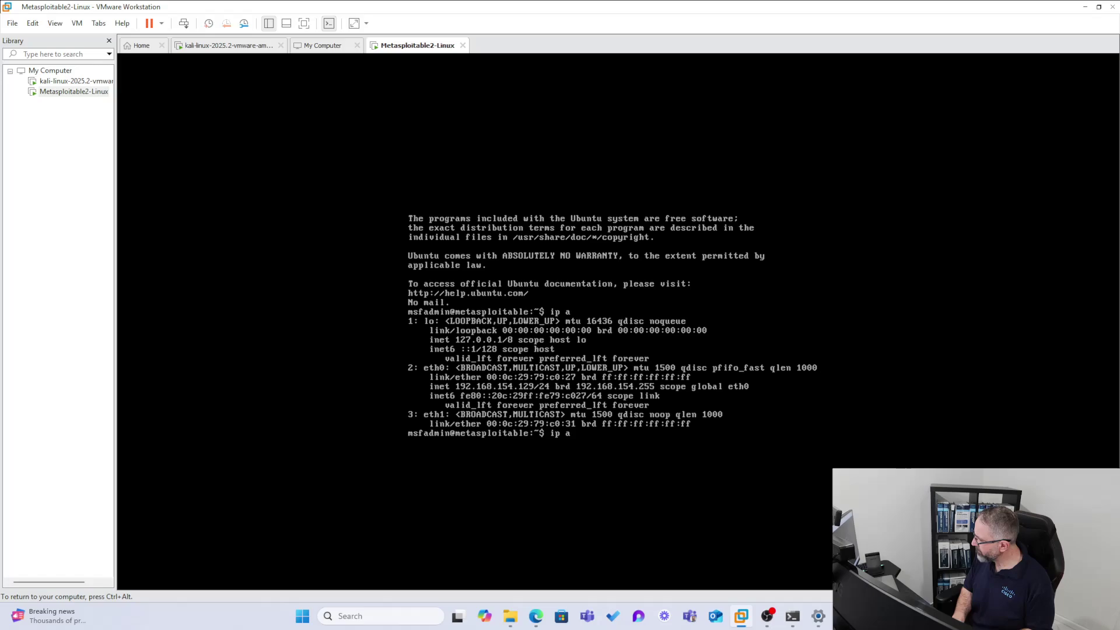
{"action": "key", "text": "Return"}
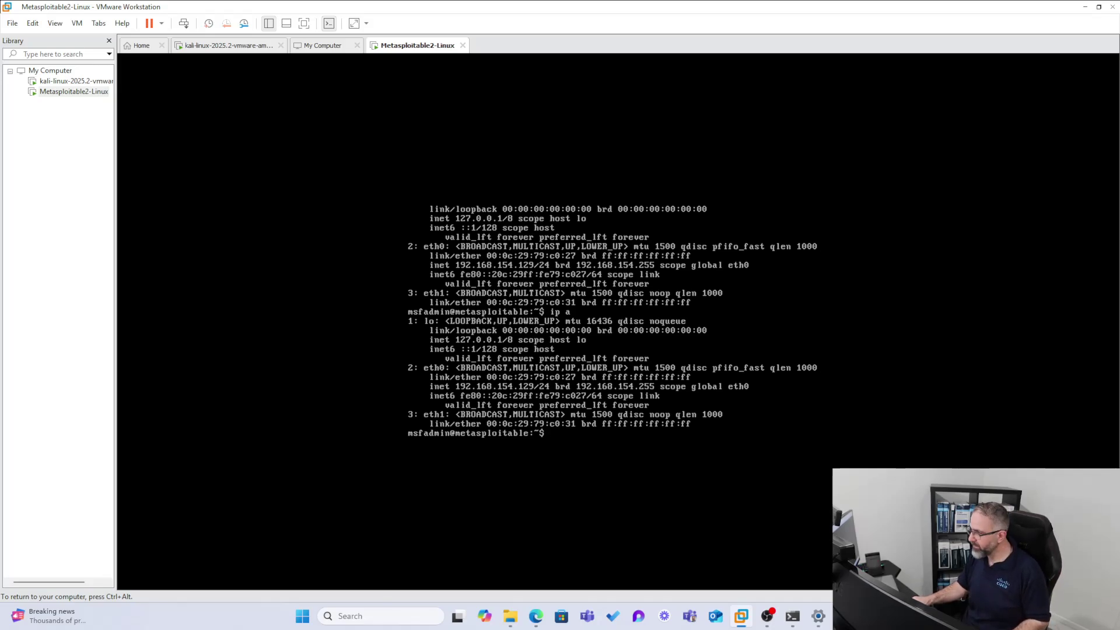
{"action": "key", "text": "ctrl+alt"}
Check both network adapters' connection types in the Metasploitable2-Linux VM's settings and close them without changes.
{"action": "right_click", "coordinate": [61, 93]}
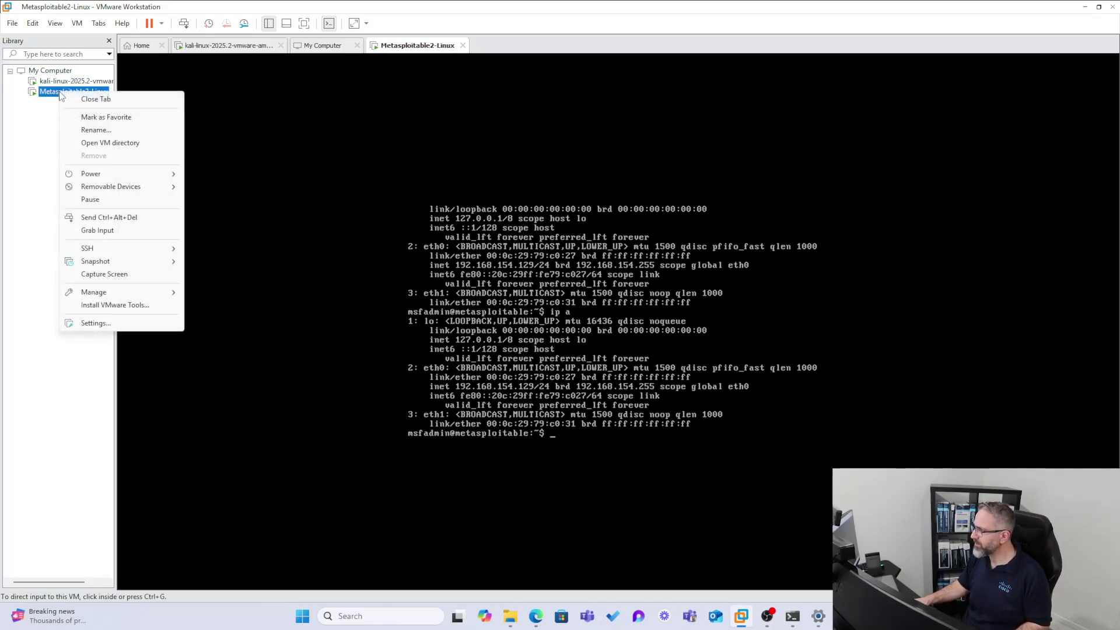
{"action": "left_click", "coordinate": [124, 323]}
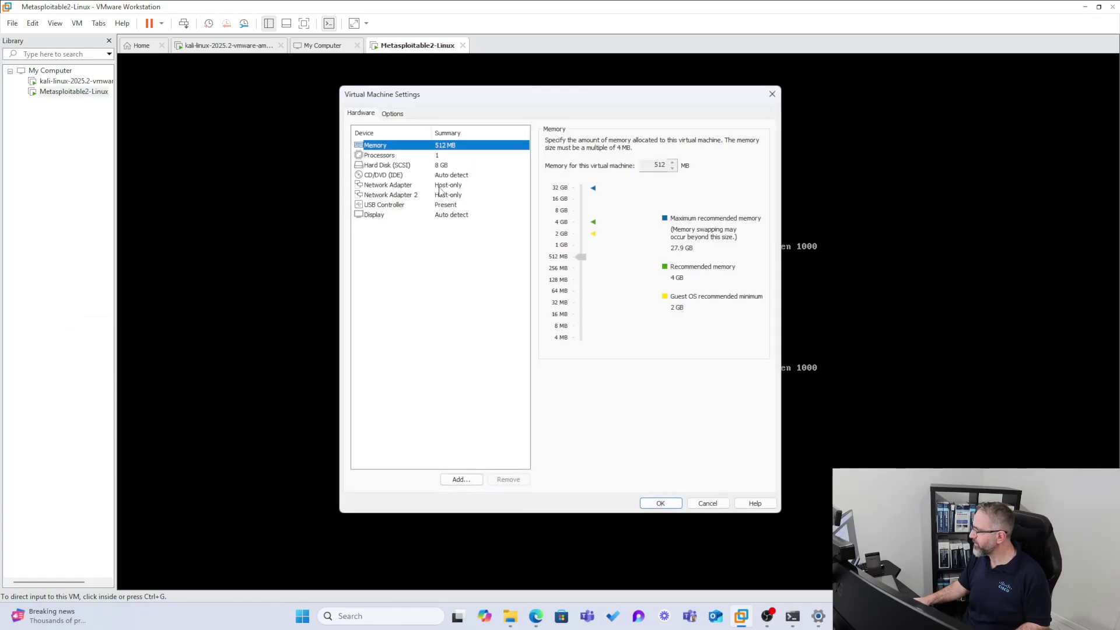
{"action": "left_click", "coordinate": [771, 94]}
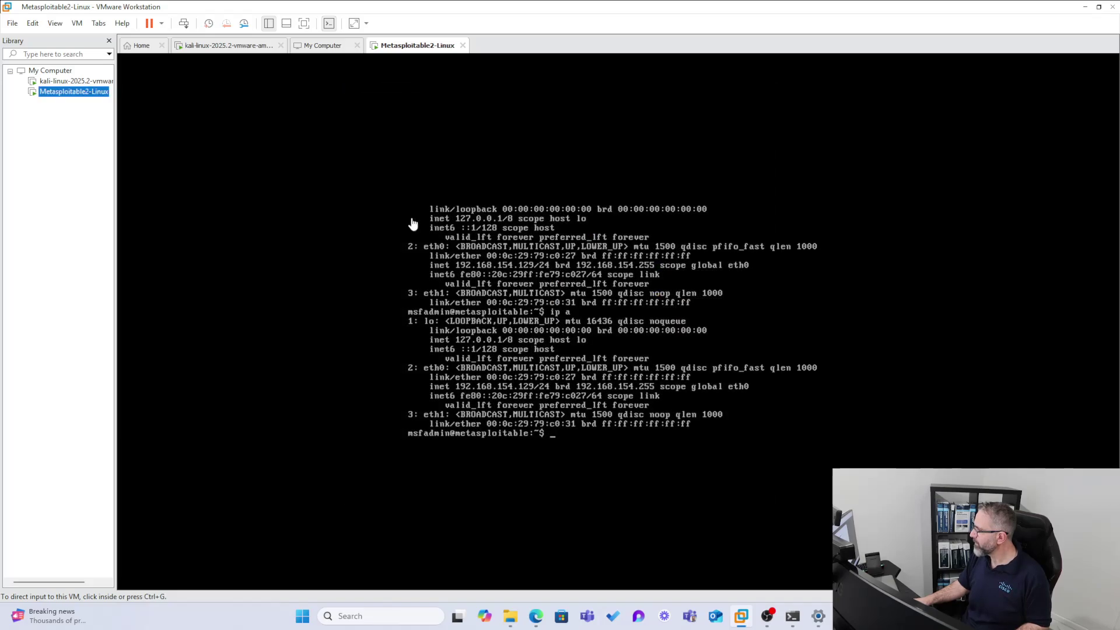
Try to restart the Metasploitable VM with sudo restart in its console, entering the account password.
{"action": "left_click", "coordinate": [557, 433]}
{"action": "type", "text": "sud"}
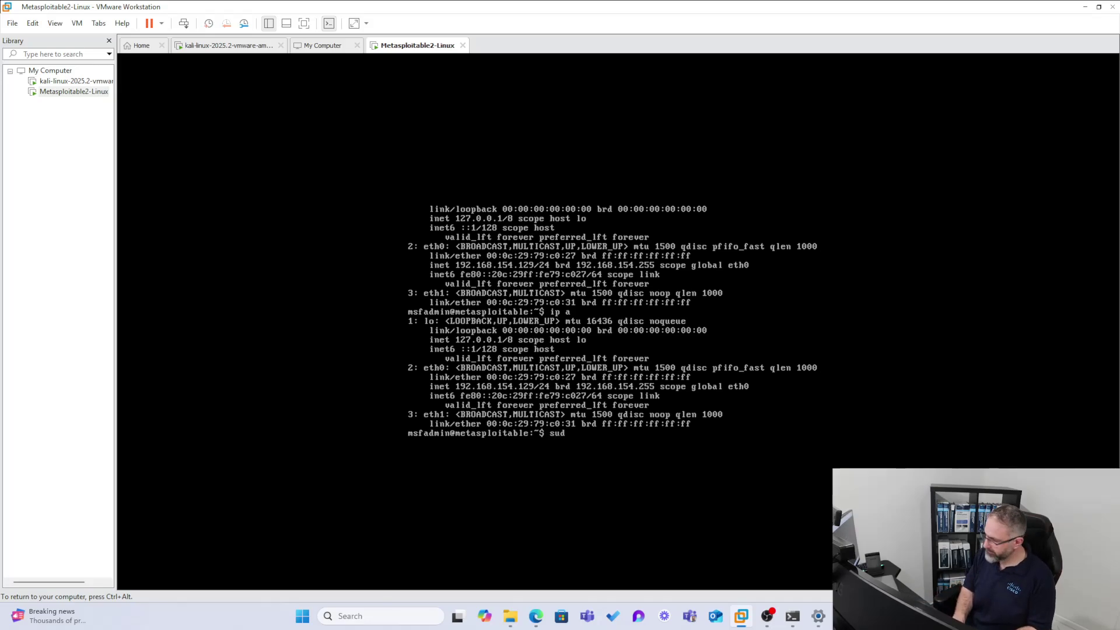
{"action": "type", "text": "o restart"}
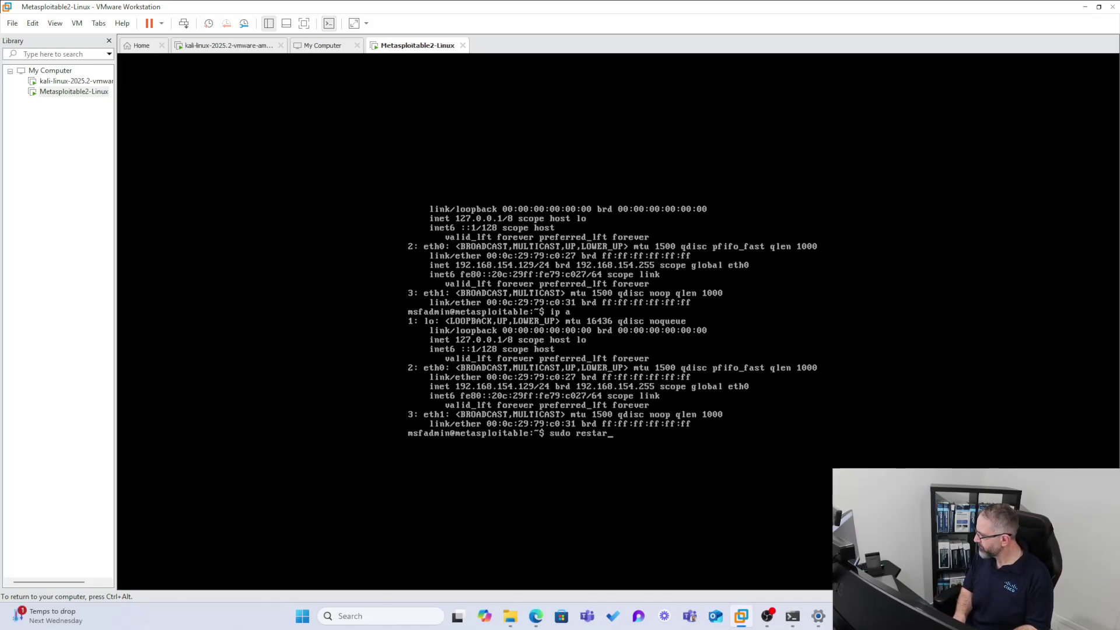
{"action": "key", "text": "Return"}
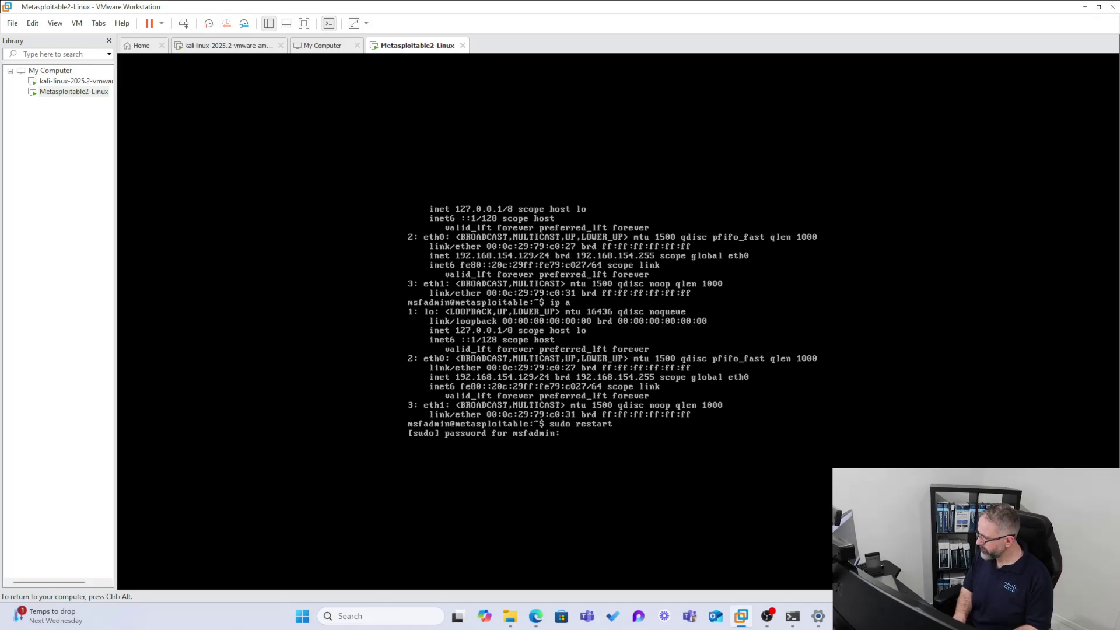
{"action": "key", "text": "Return"}
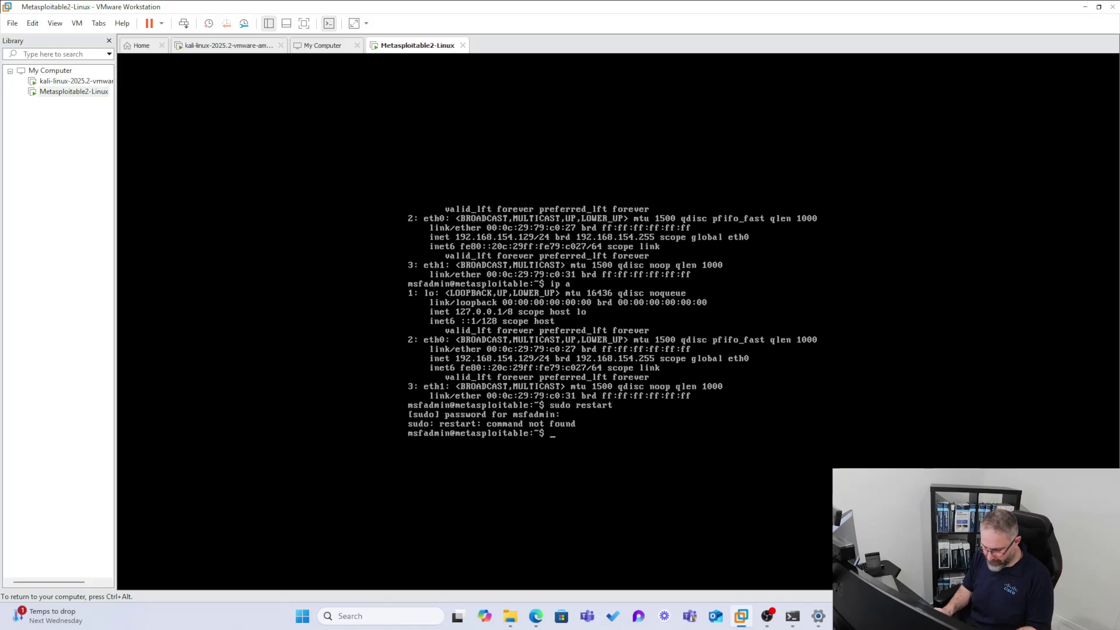
Reboot the Metasploitable VM with sudo reboot and release input from its console.
{"action": "type", "text": "sudo"}
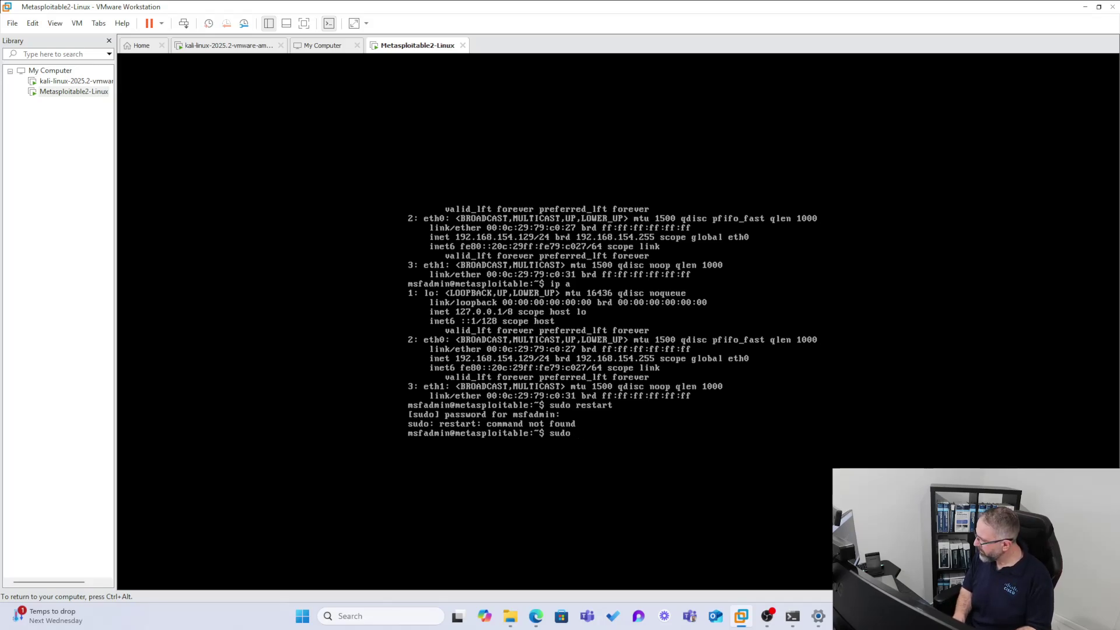
{"action": "type", "text": " reboot"}
{"action": "key", "text": "Return"}
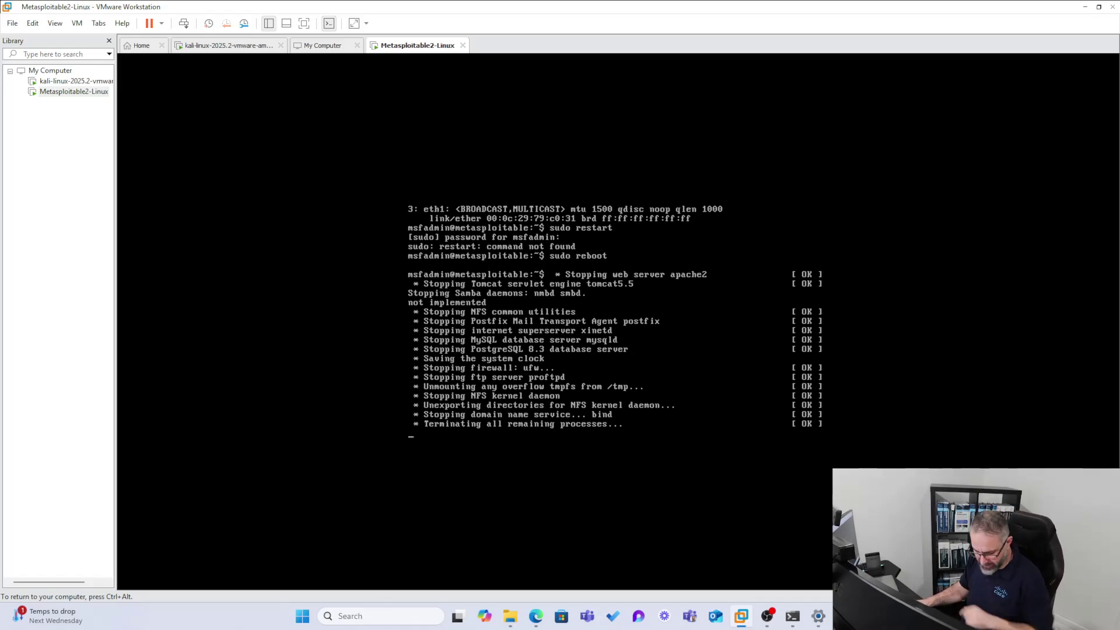
{"action": "key", "text": "ctrl+alt"}
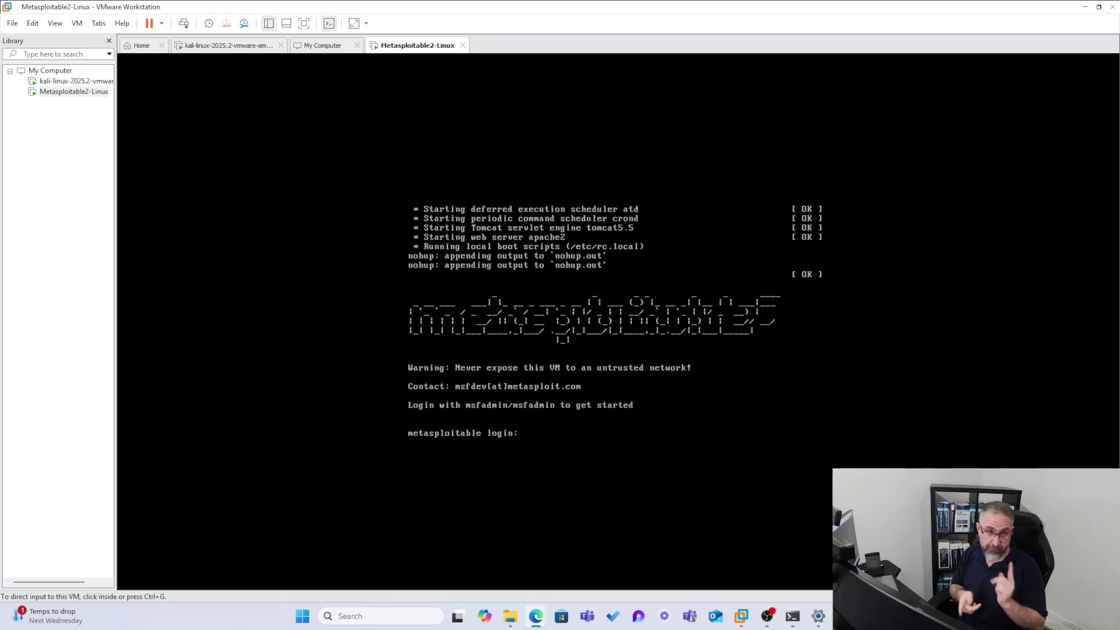
Log in to the Metasploitable VM's console with the account's username and password.
{"action": "left_click", "coordinate": [645, 442]}
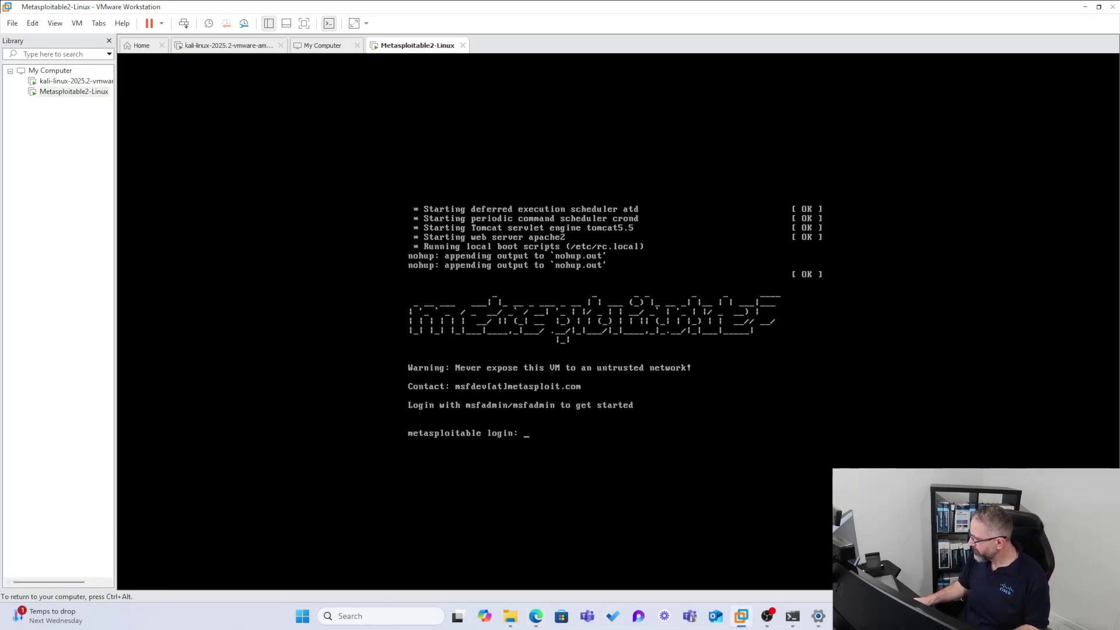
{"action": "type", "text": "m"}
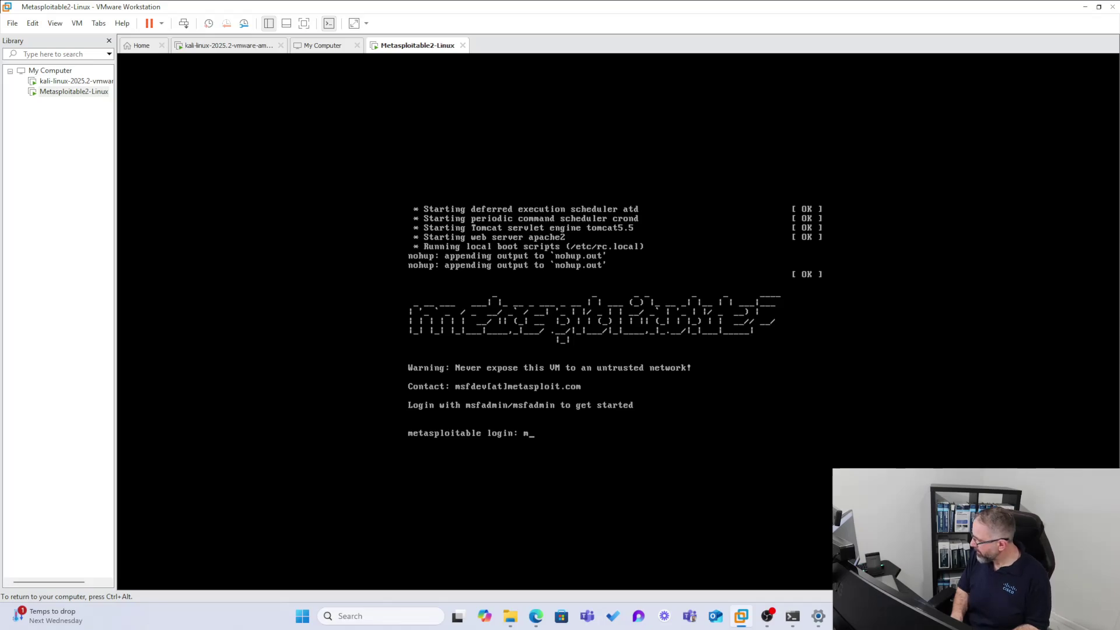
{"action": "type", "text": "sfadmin"}
{"action": "key", "text": "Return"}
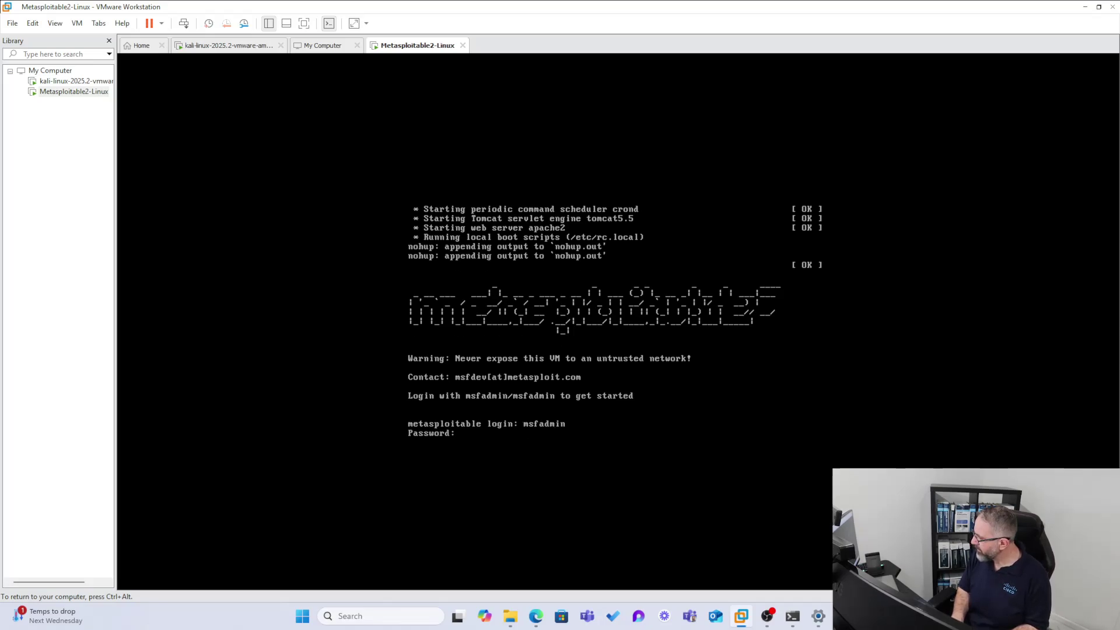
{"action": "type", "text": "msfadmin"}
{"action": "key", "text": "Return"}
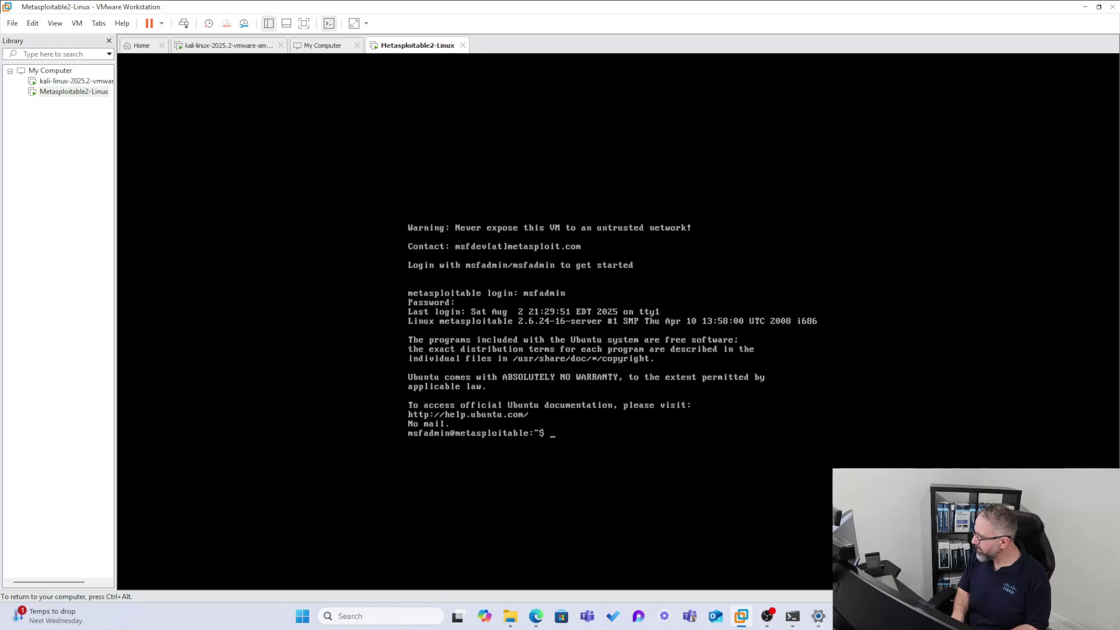
Run ip a in the Metasploitable VM's console and compare its eth0 address with the one in the Kali VM's terminal.
{"action": "type", "text": "ip a"}
{"action": "key", "text": "Return"}
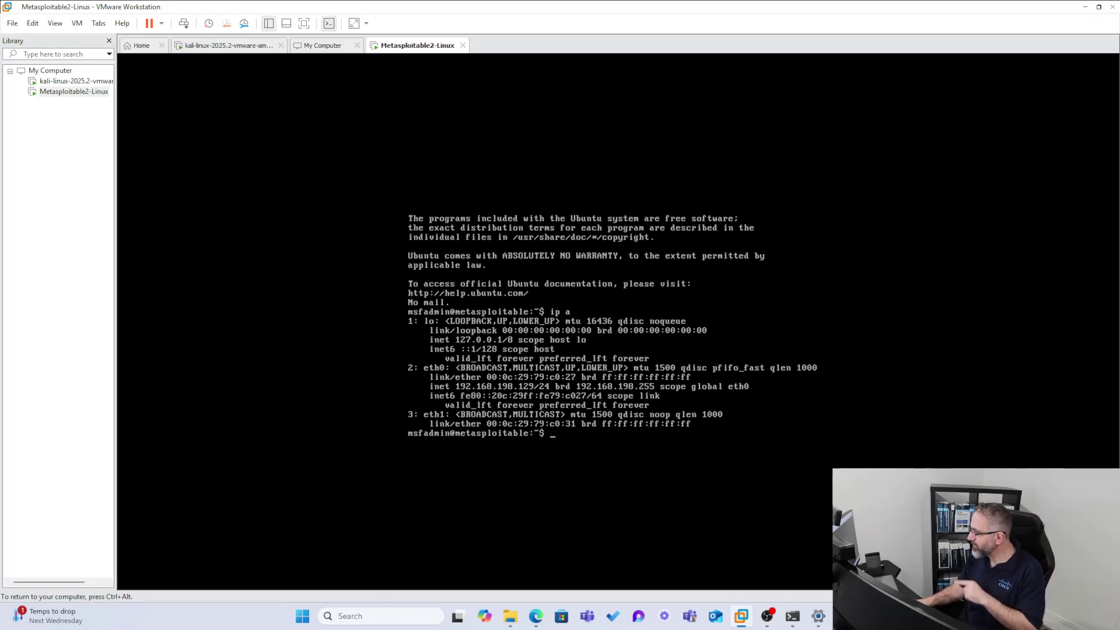
{"action": "key", "text": "ctrl+alt"}
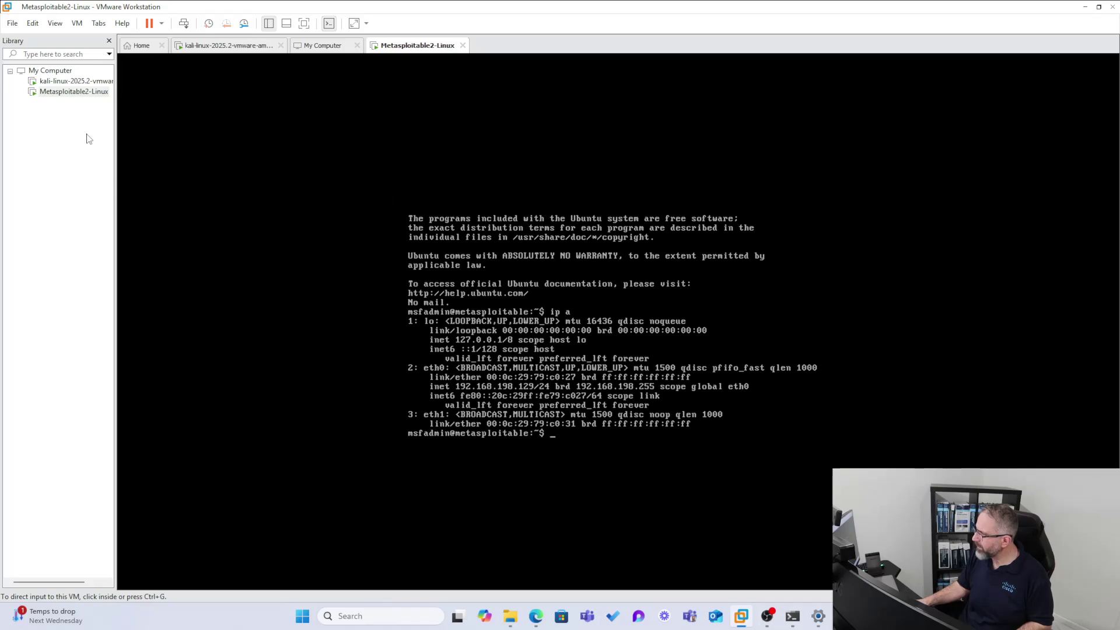
{"action": "left_click", "coordinate": [74, 84]}
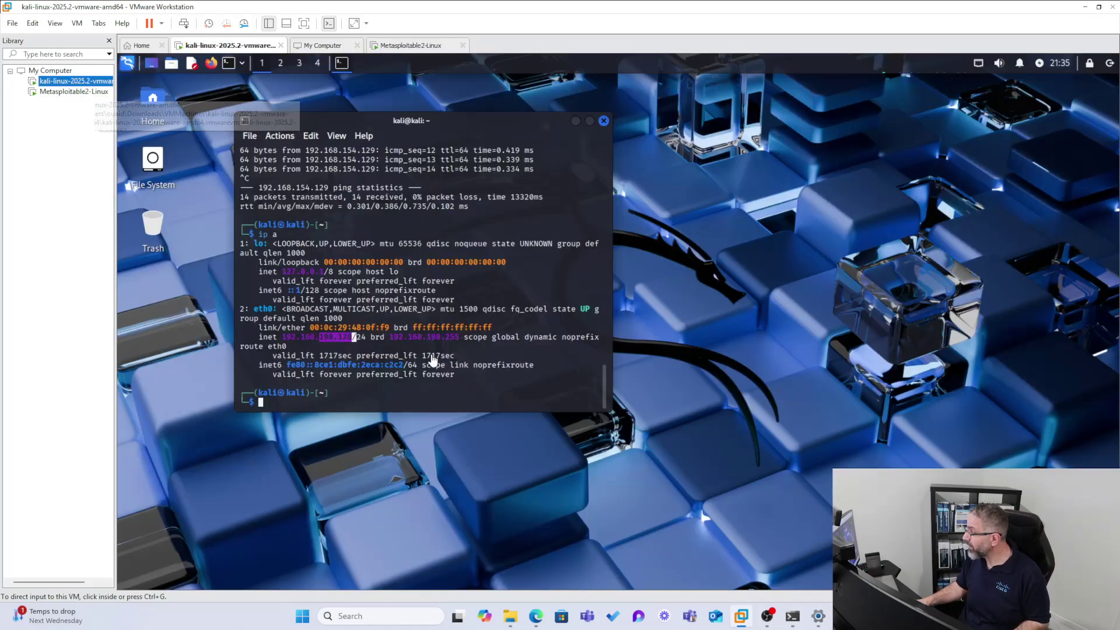
Return to the Metasploitable VM and wake its blank console display.
{"action": "left_click", "coordinate": [74, 92]}
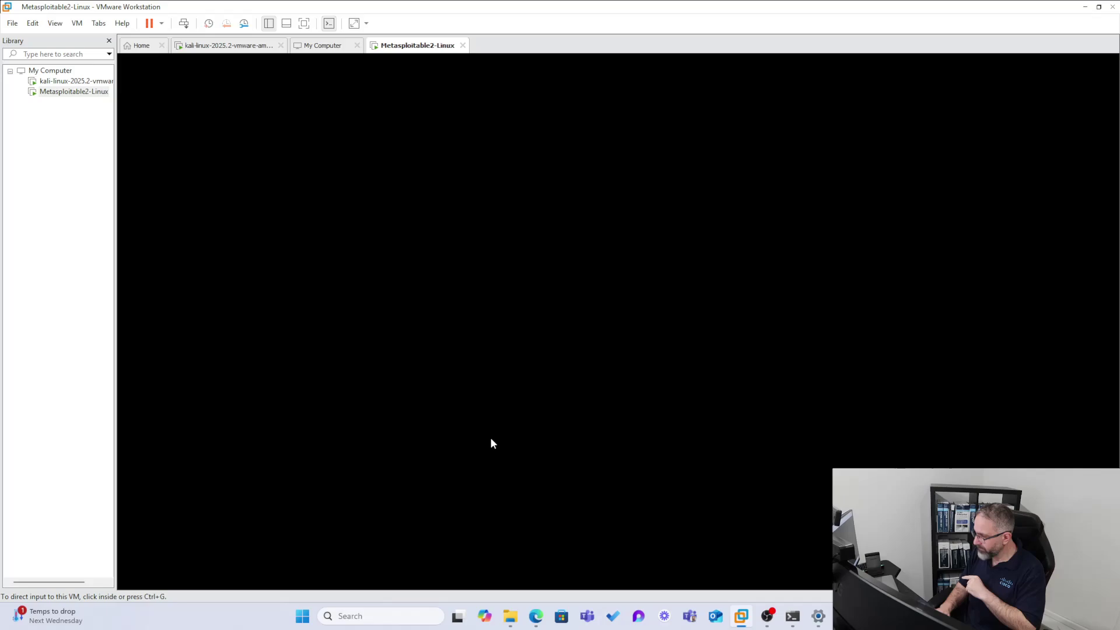
{"action": "left_click", "coordinate": [76, 95]}
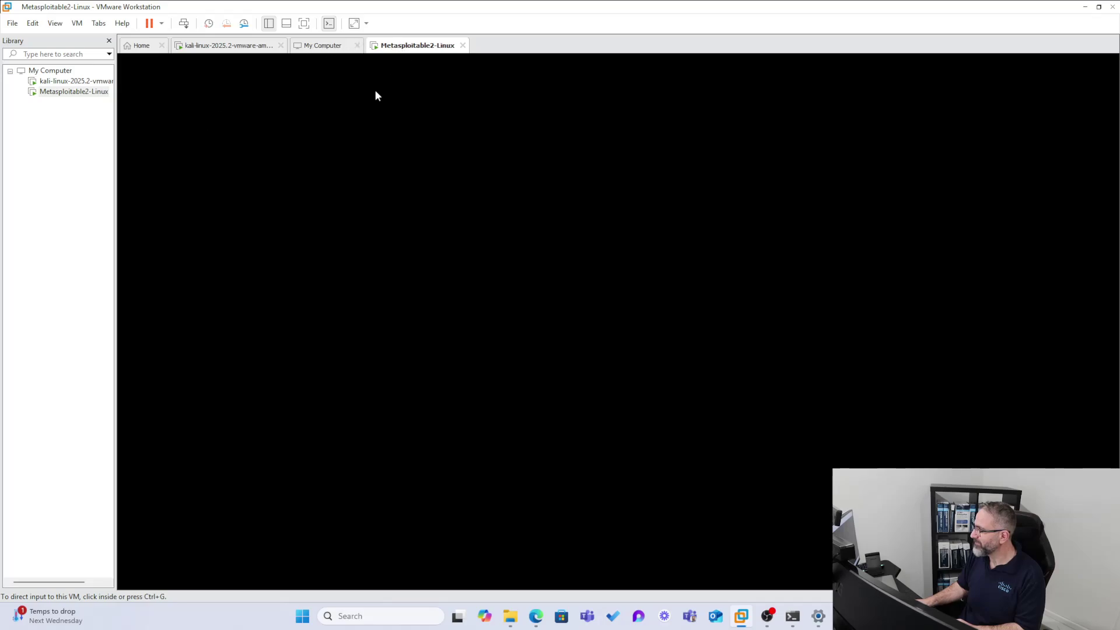
{"action": "left_click", "coordinate": [462, 45]}
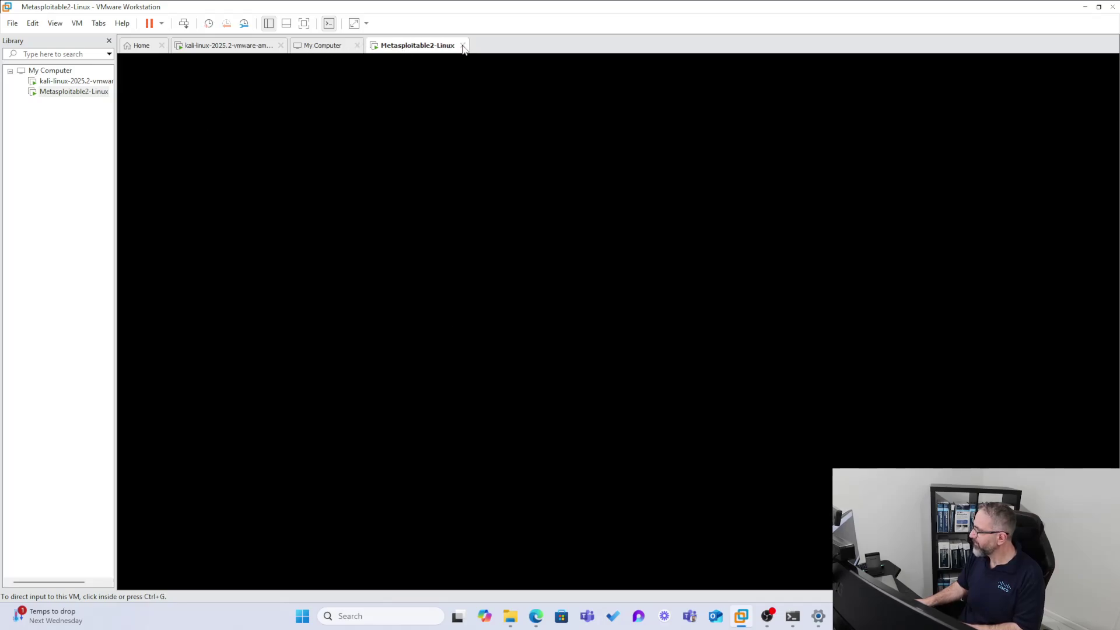
{"action": "left_click", "coordinate": [651, 326]}
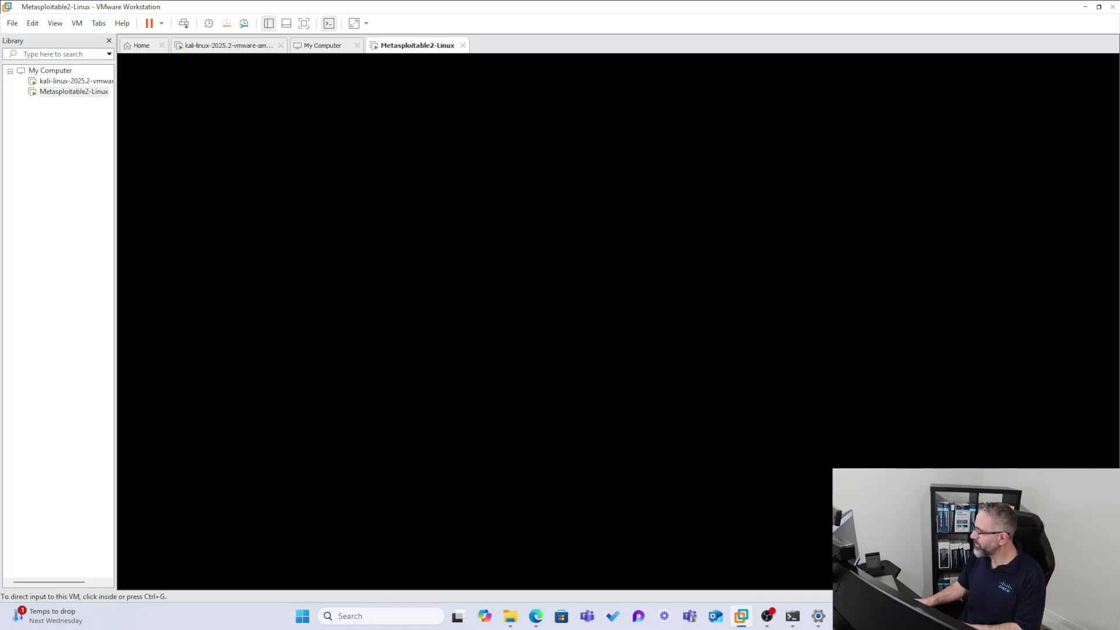
{"action": "left_click", "coordinate": [45, 91]}
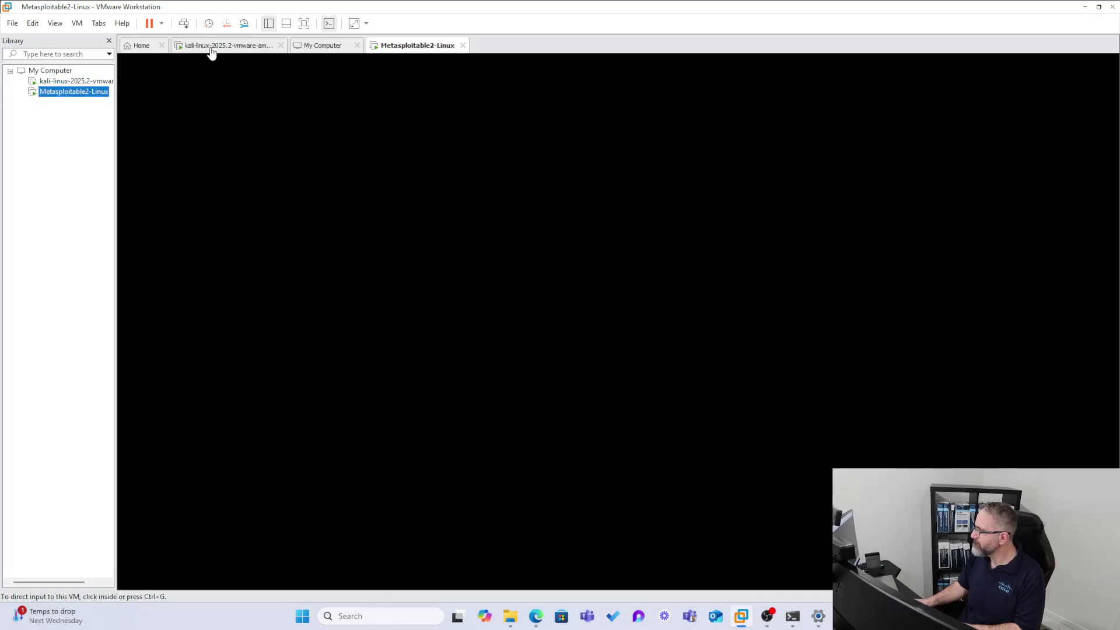
{"action": "left_click", "coordinate": [308, 99]}
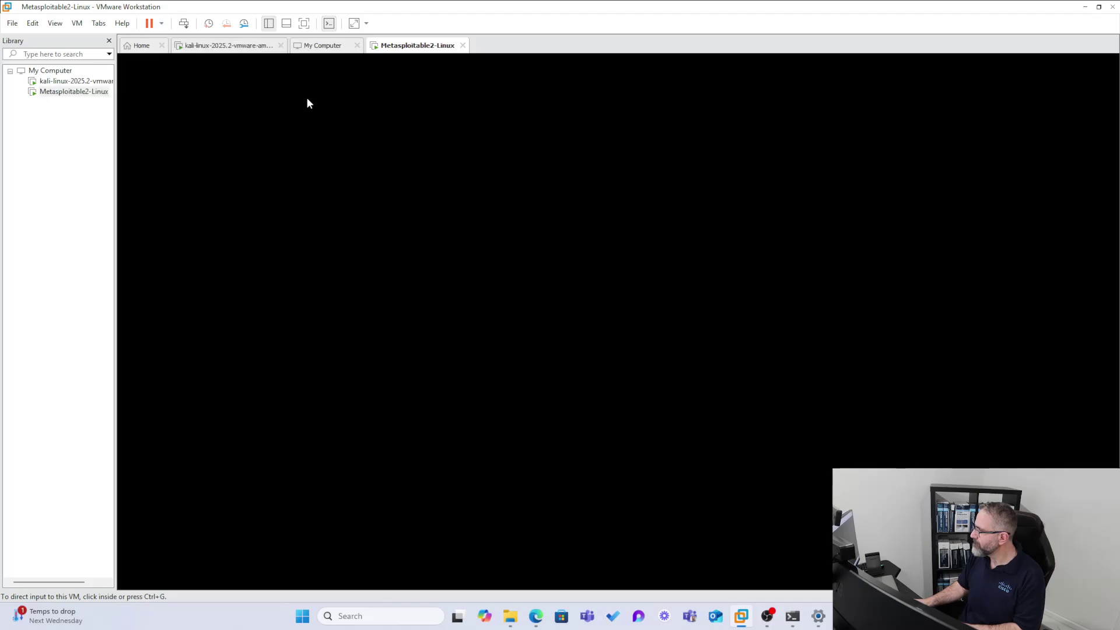
{"action": "left_click", "coordinate": [78, 92]}
{"action": "left_click", "coordinate": [455, 212]}
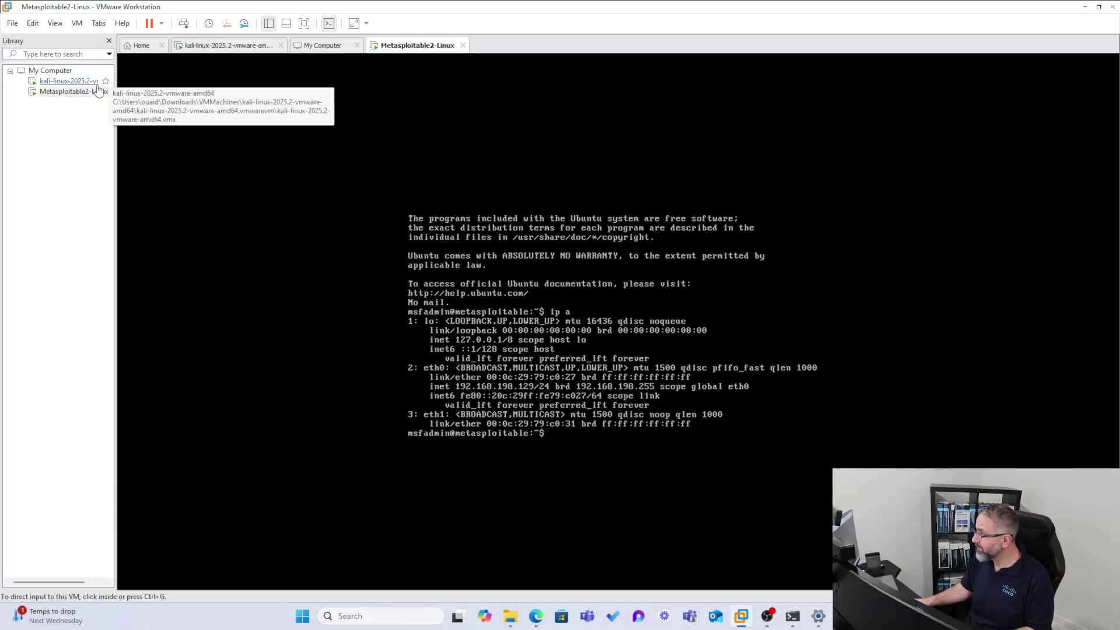
Check the Kali VM's eth0 address and rerun ip a in the Metasploitable VM's console.
{"action": "left_click", "coordinate": [70, 81]}
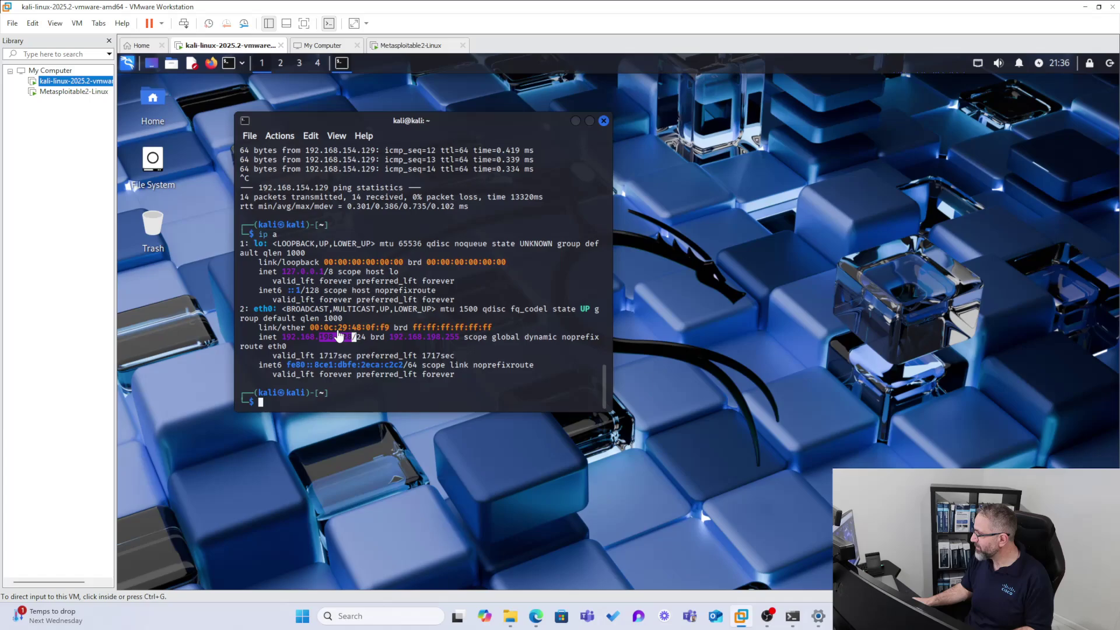
{"action": "left_click", "coordinate": [73, 92]}
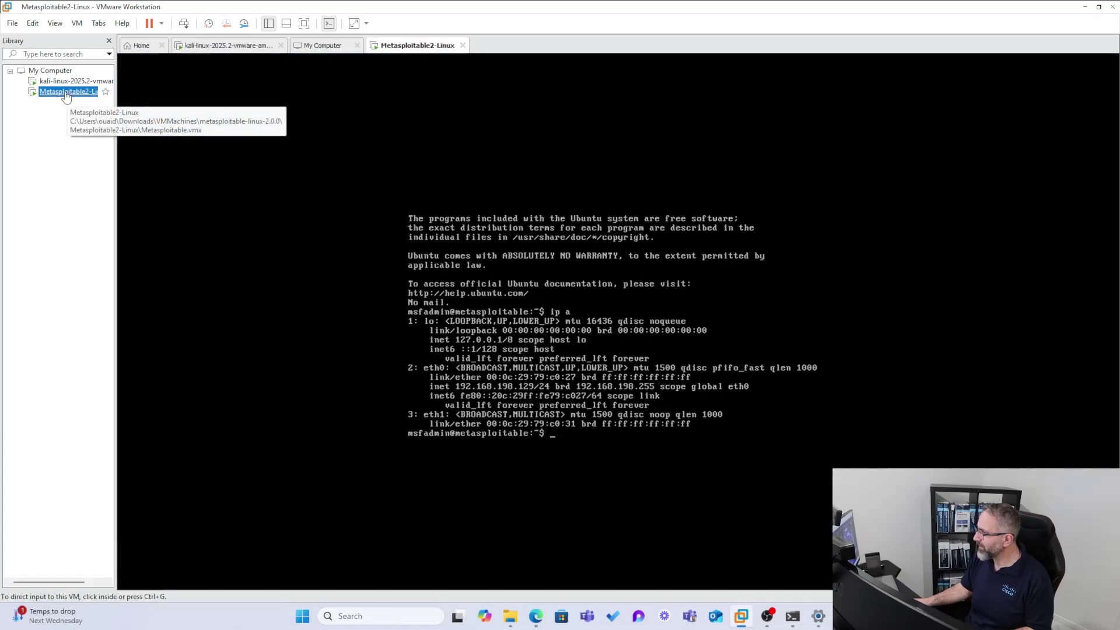
{"action": "left_click", "coordinate": [636, 438]}
{"action": "type", "text": "ip a"}
{"action": "key", "text": "Return"}
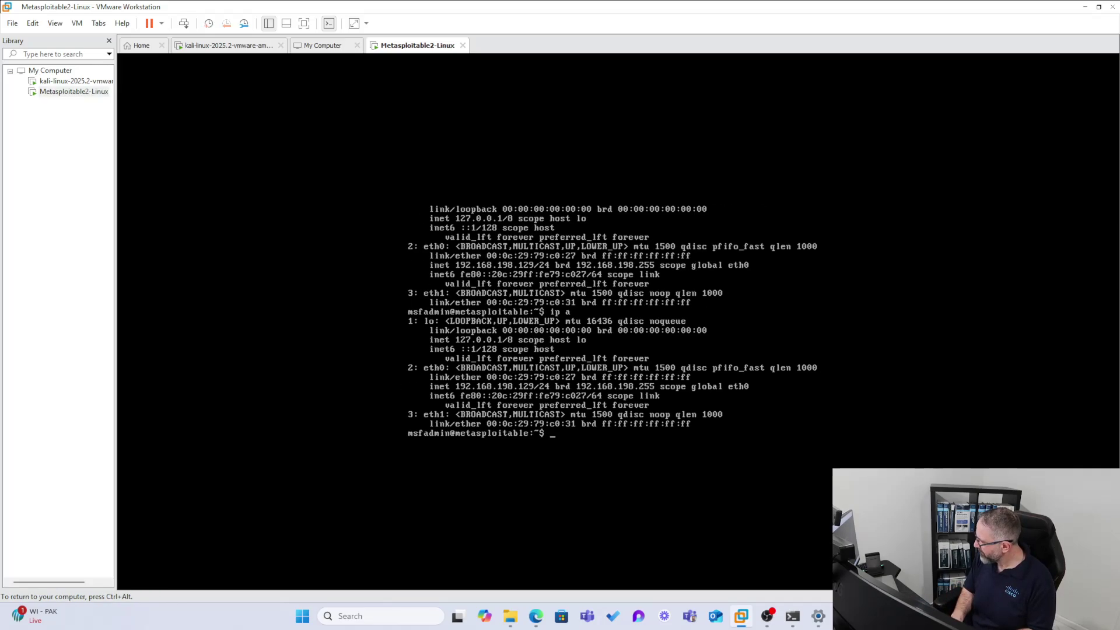
Try to ping 192.168.198.126 from the Metasploitable VM's console.
{"action": "type", "text": "pi"}
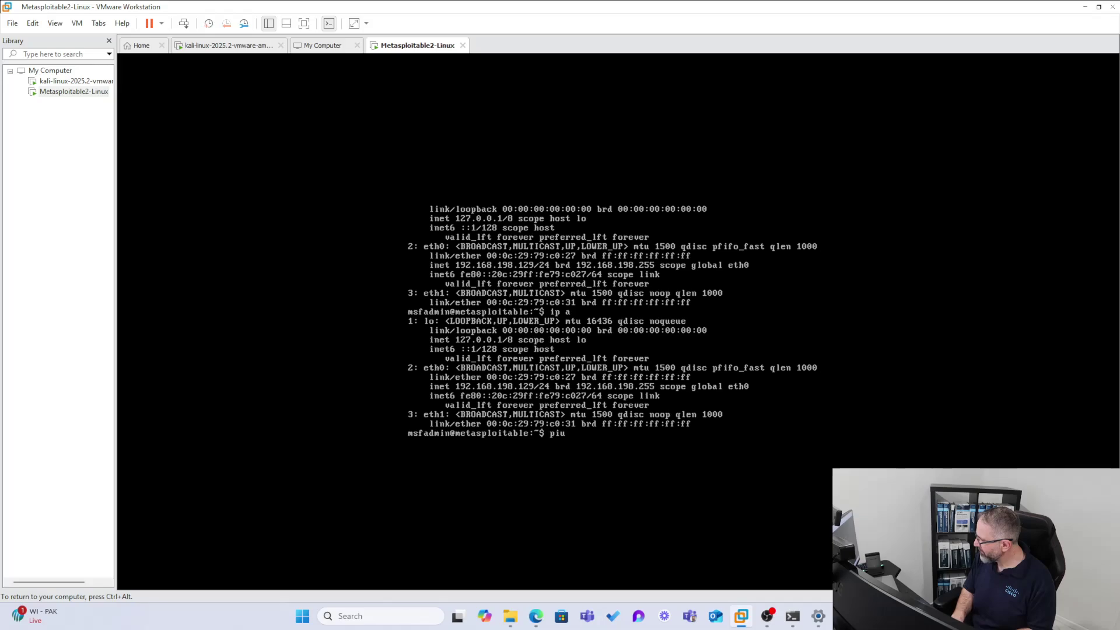
{"action": "type", "text": "ng "}
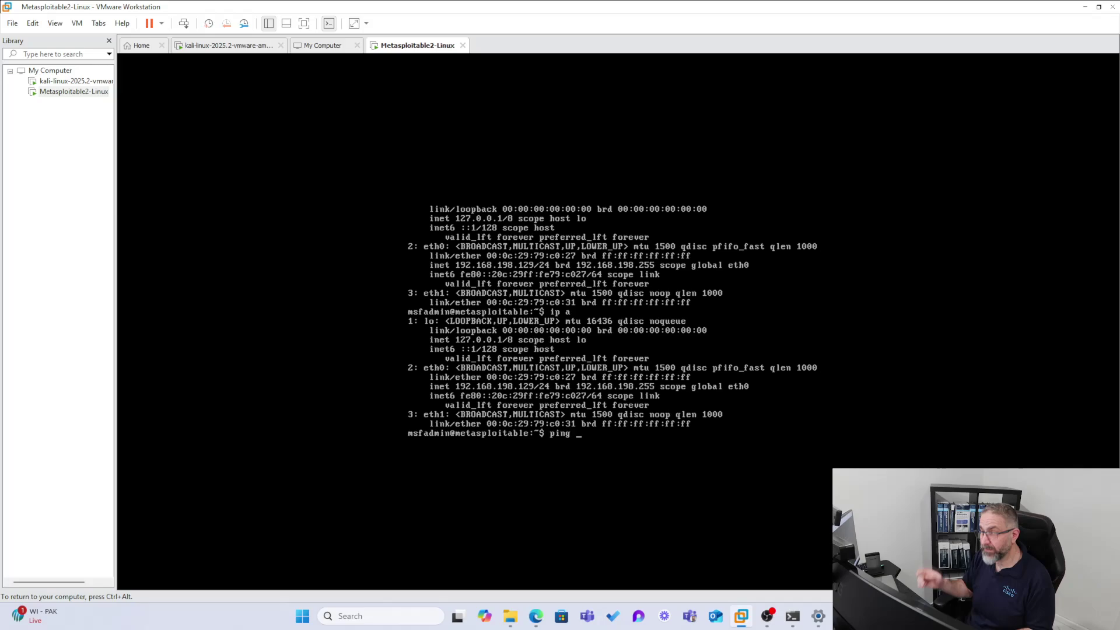
{"action": "type", "text": "192.1"}
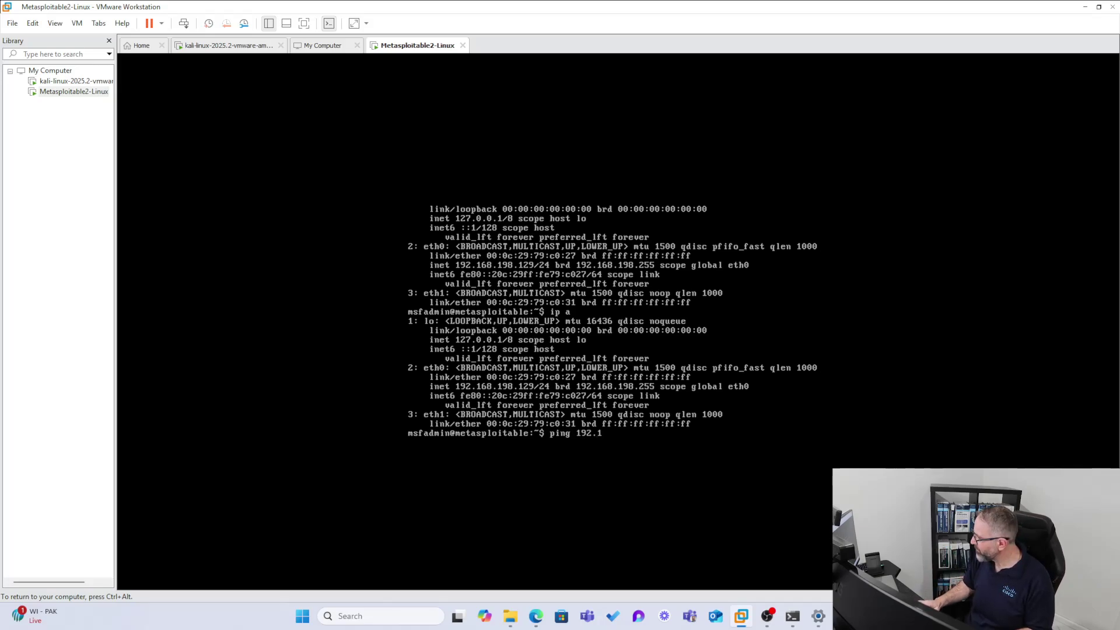
{"action": "type", "text": "68."}
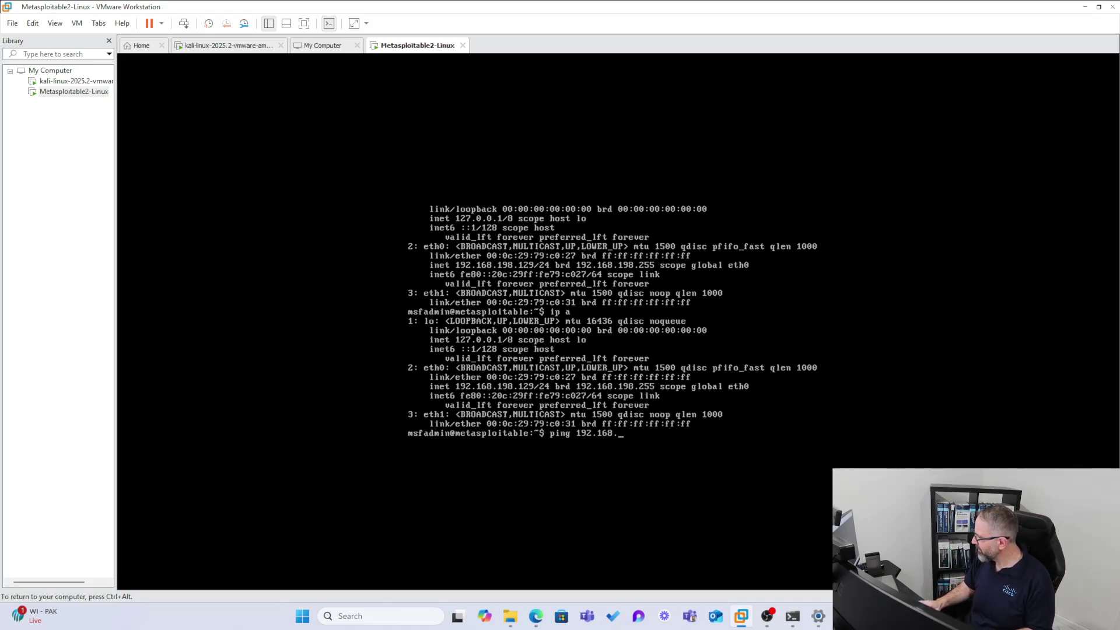
{"action": "type", "text": "198.126"}
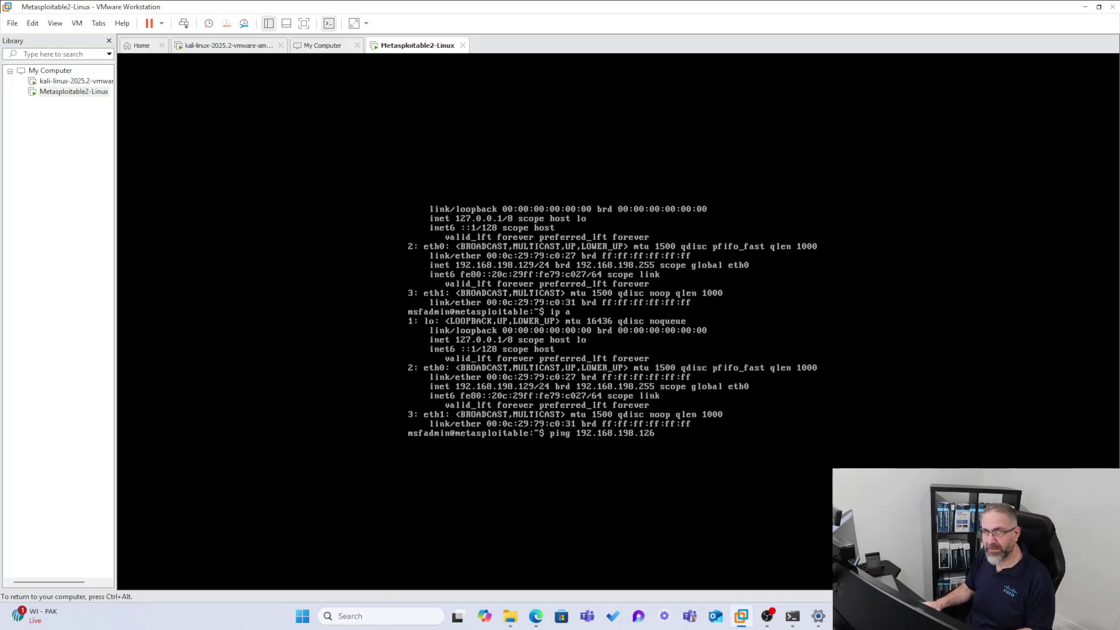
{"action": "key", "text": "Return"}
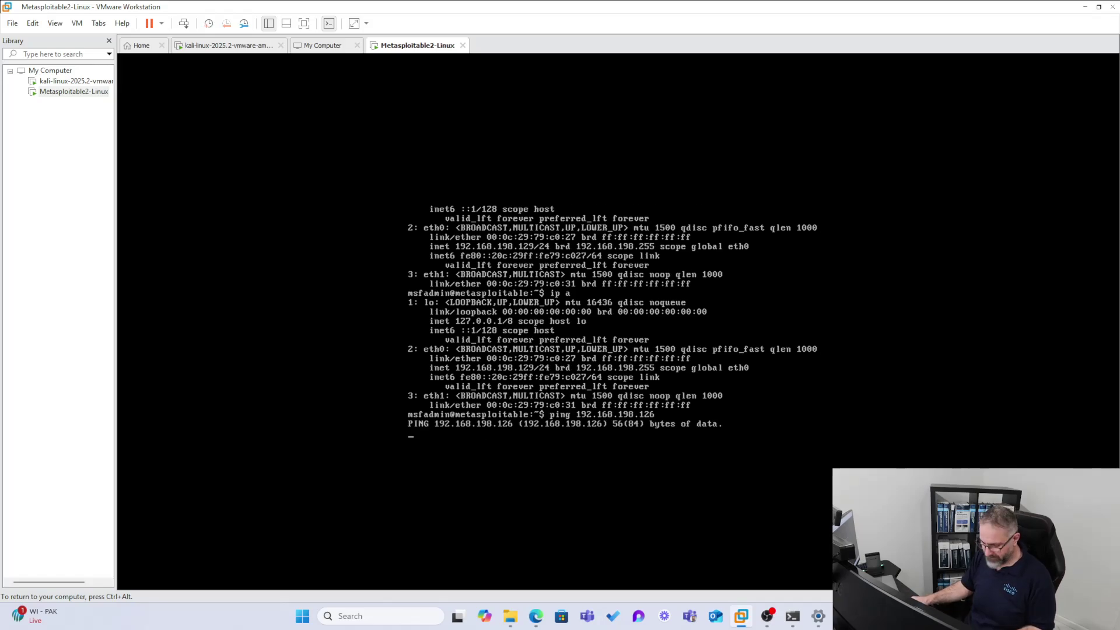
Recheck the eth0 address in the Kali VM's terminal and stop the ping running in the Metasploitable VM's console.
{"action": "key", "text": "ctrl+alt"}
{"action": "left_click", "coordinate": [73, 81]}
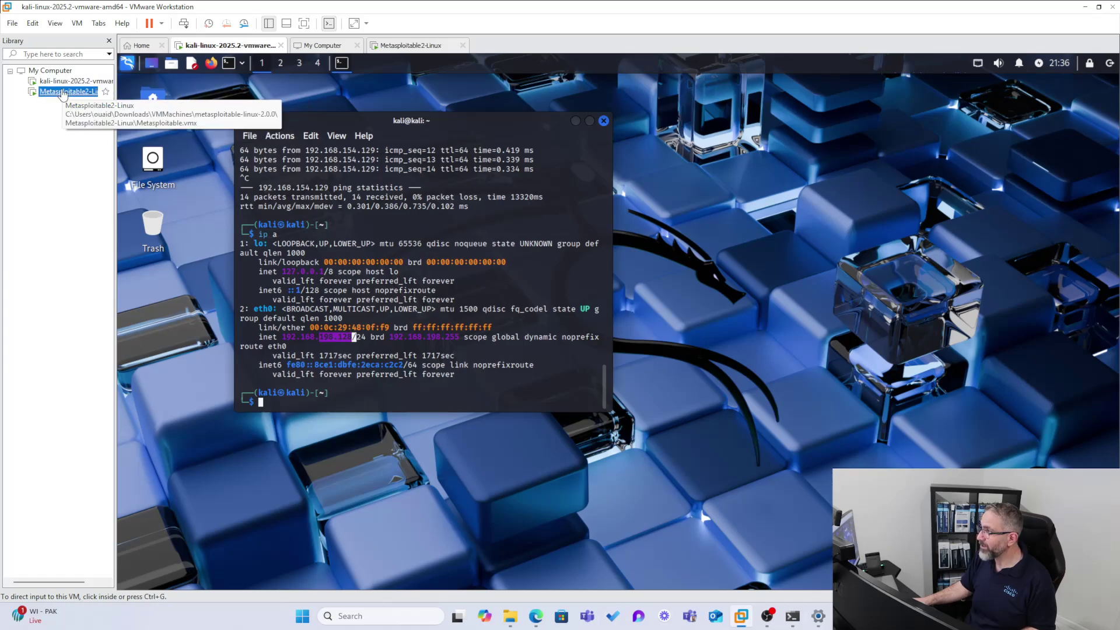
{"action": "left_click", "coordinate": [88, 93]}
{"action": "left_click", "coordinate": [630, 420]}
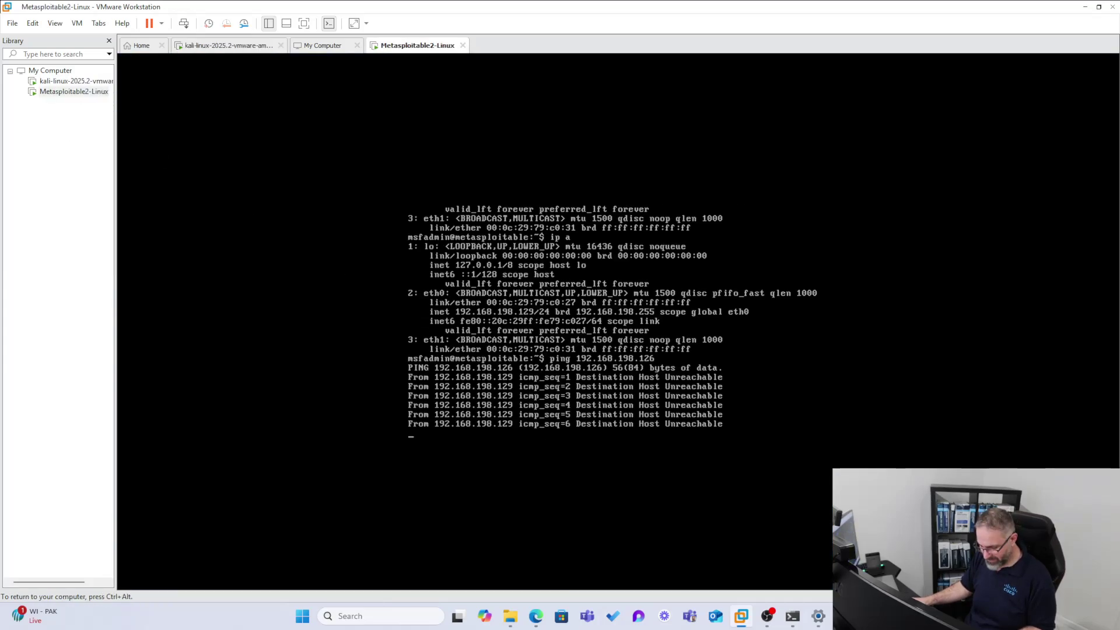
{"action": "key", "text": "ctrl+c"}
Ping the Kali VM at 192.168.198.128 from the Metasploitable VM's console and stop after a few replies.
{"action": "key", "text": "Up"}
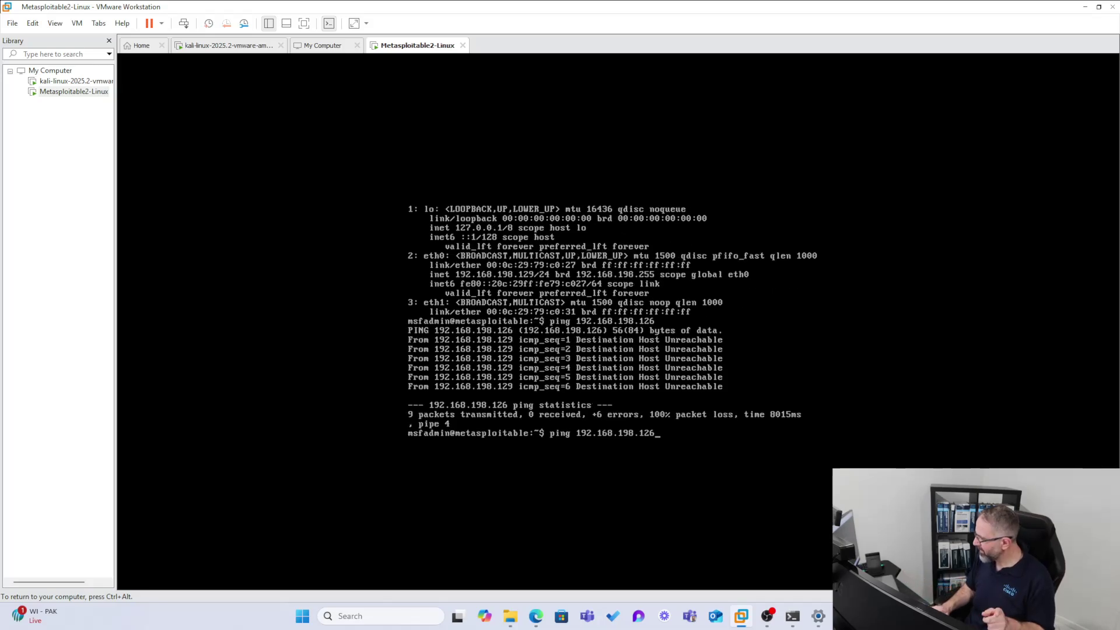
{"action": "key", "text": "BackSpace"}
{"action": "type", "text": "8"}
{"action": "key", "text": "Return"}
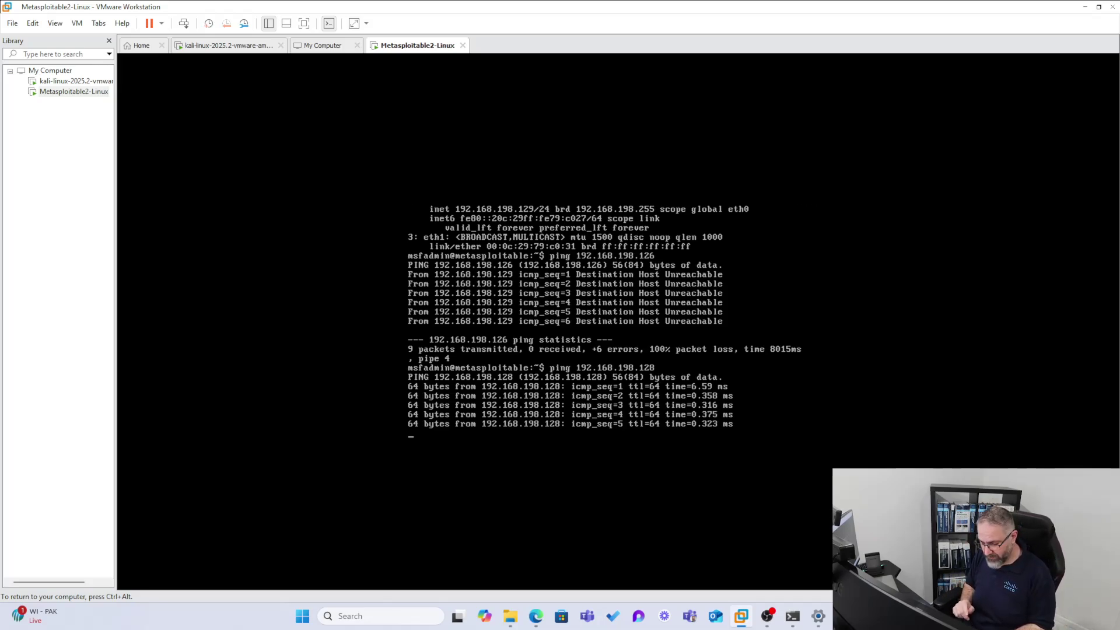
{"action": "key", "text": "ctrl+c"}
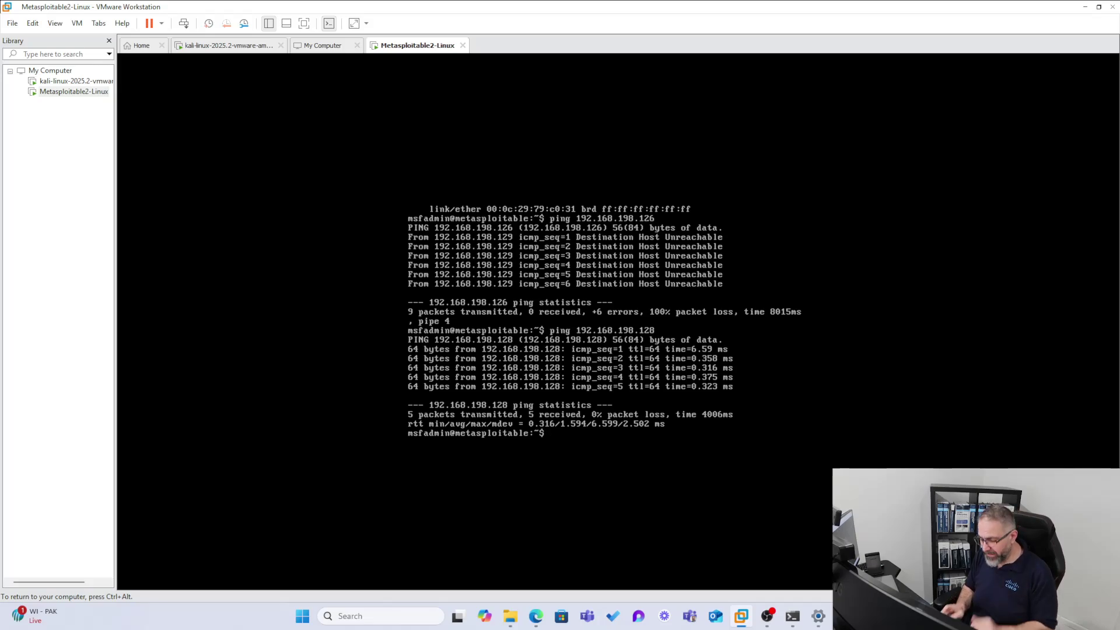
Test internet access from the Metasploitable VM by pinging 8.8.8.8, and release input from its console.
{"action": "type", "text": "ping "}
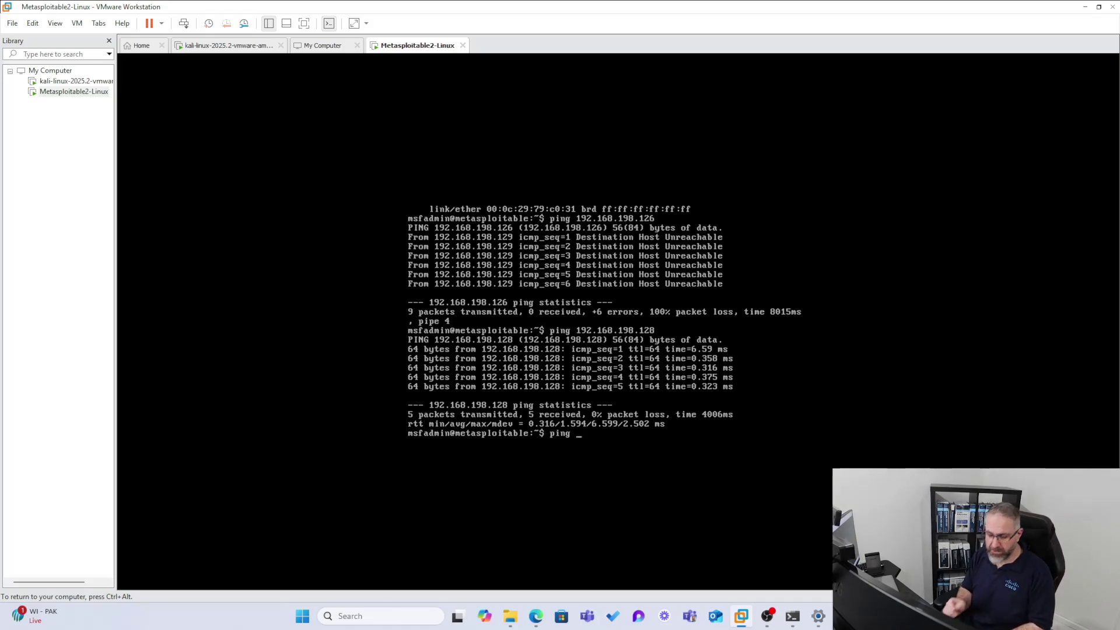
{"action": "type", "text": "8.8.8.8"}
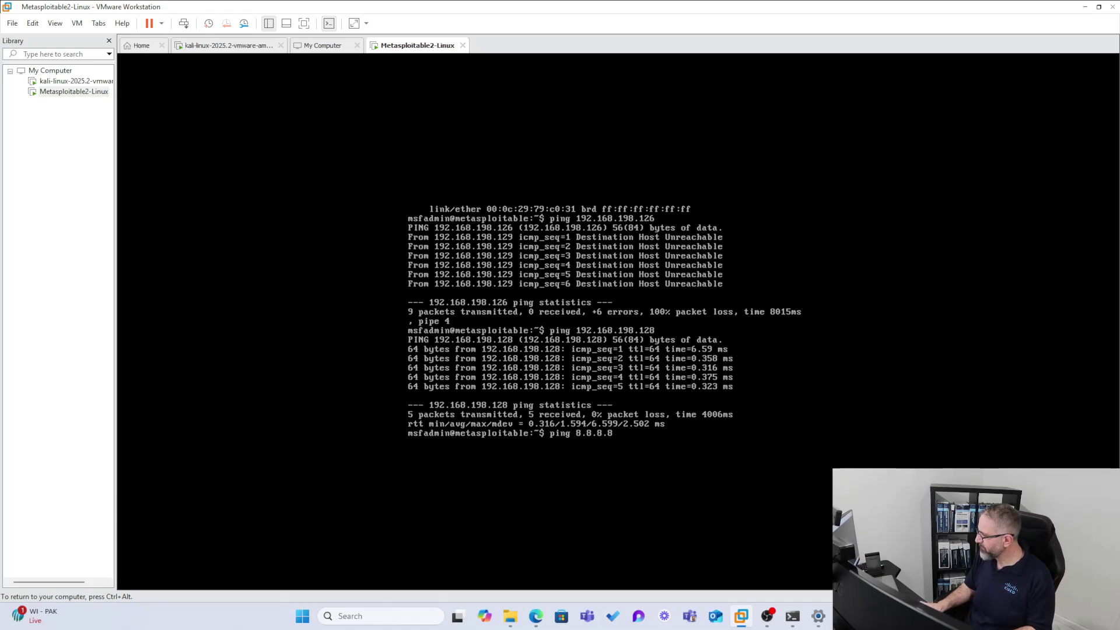
{"action": "key", "text": "Return"}
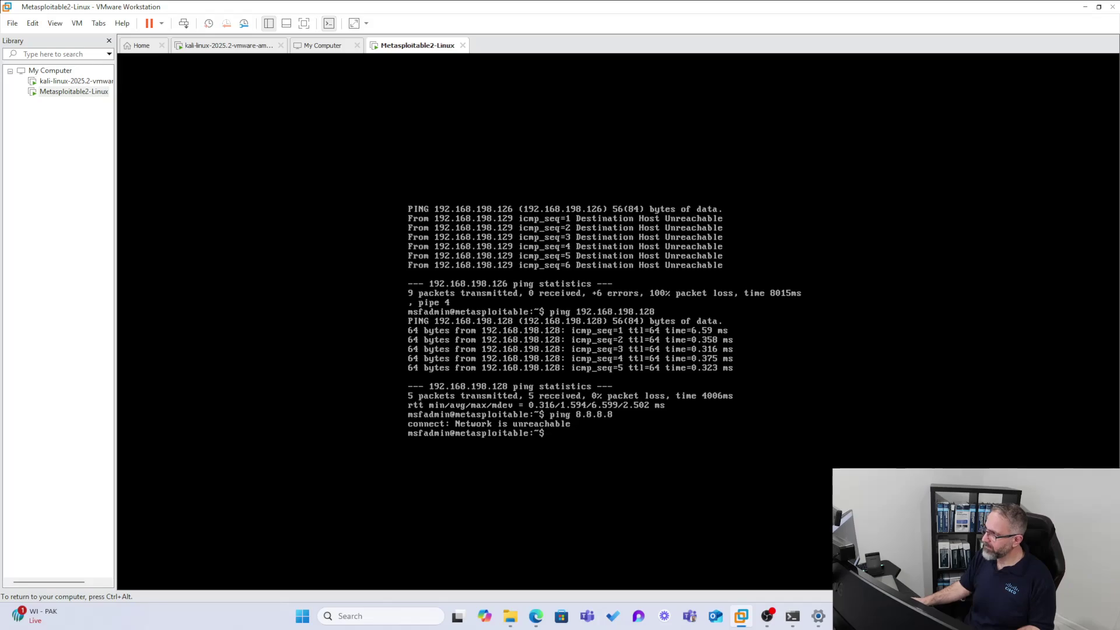
{"action": "key", "text": "ctrl+alt"}
Test internet access from the Kali VM by pinging 8.8.8.8 in its terminal.
{"action": "left_click", "coordinate": [64, 81]}
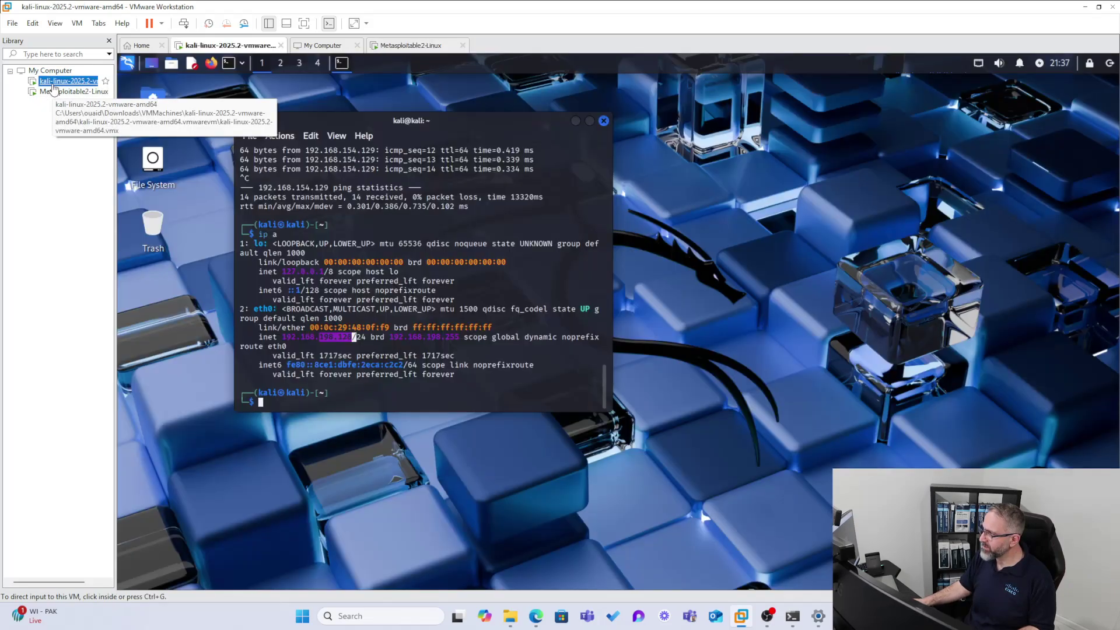
{"action": "type", "text": "ping "}
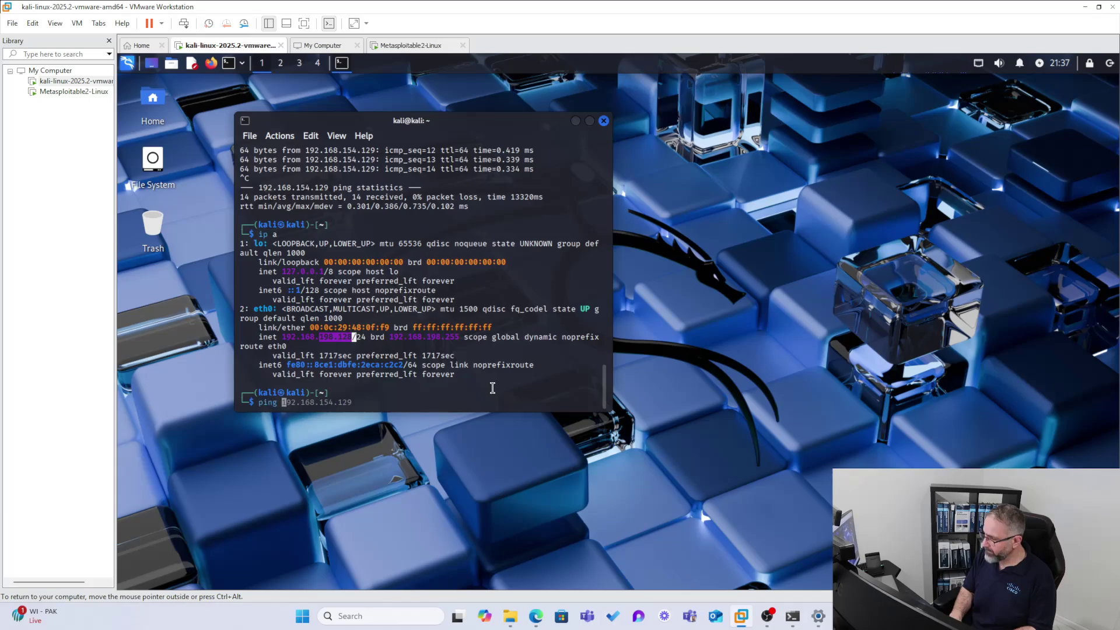
{"action": "type", "text": "8.8.8.8"}
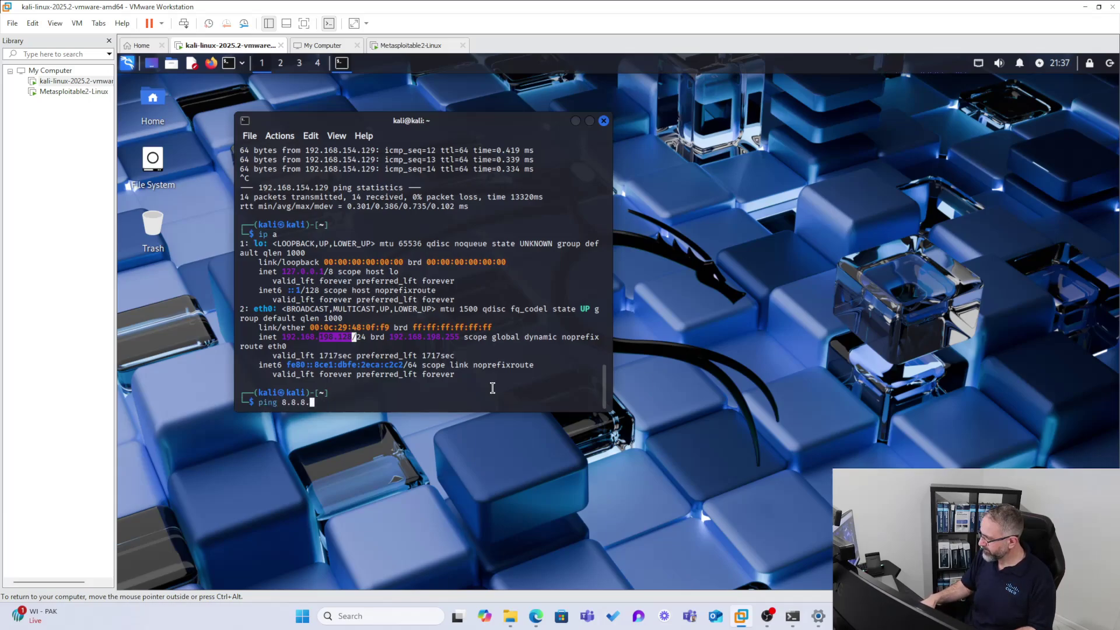
{"action": "key", "text": "Return"}
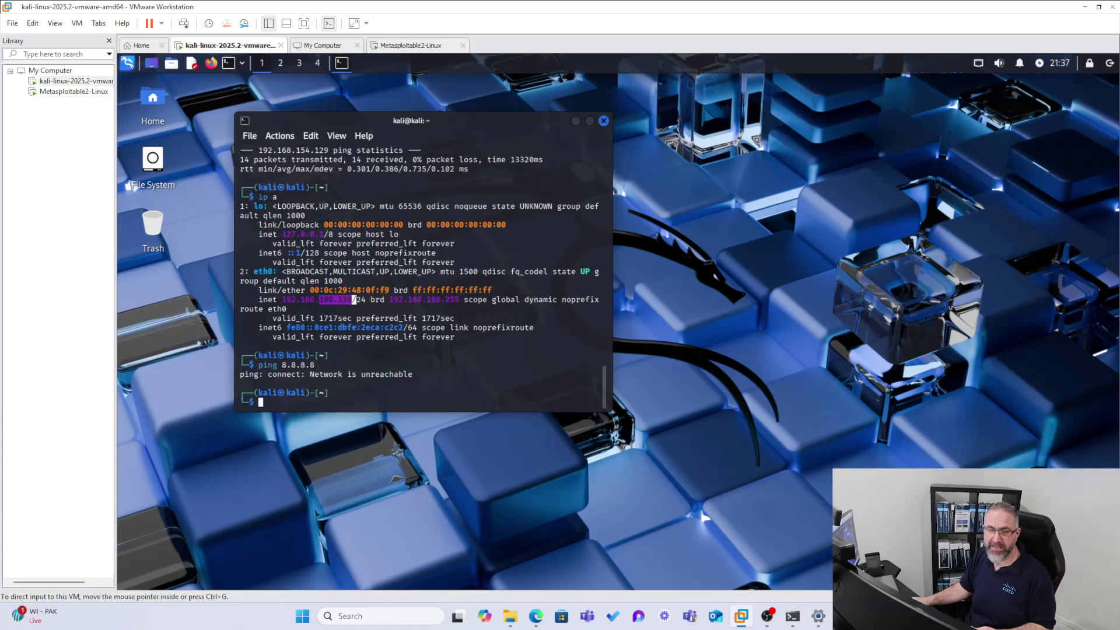
Switch the Kali Linux VM's network adapter from Host-only to NAT in its virtual machine settings.
{"action": "left_click", "coordinate": [78, 82]}
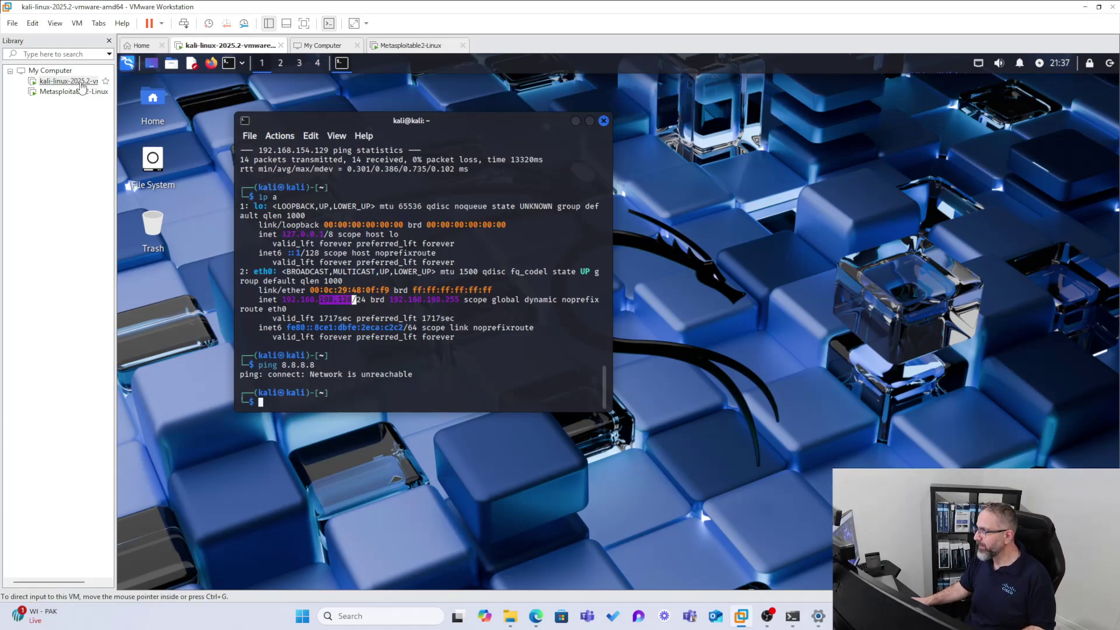
{"action": "right_click", "coordinate": [82, 84]}
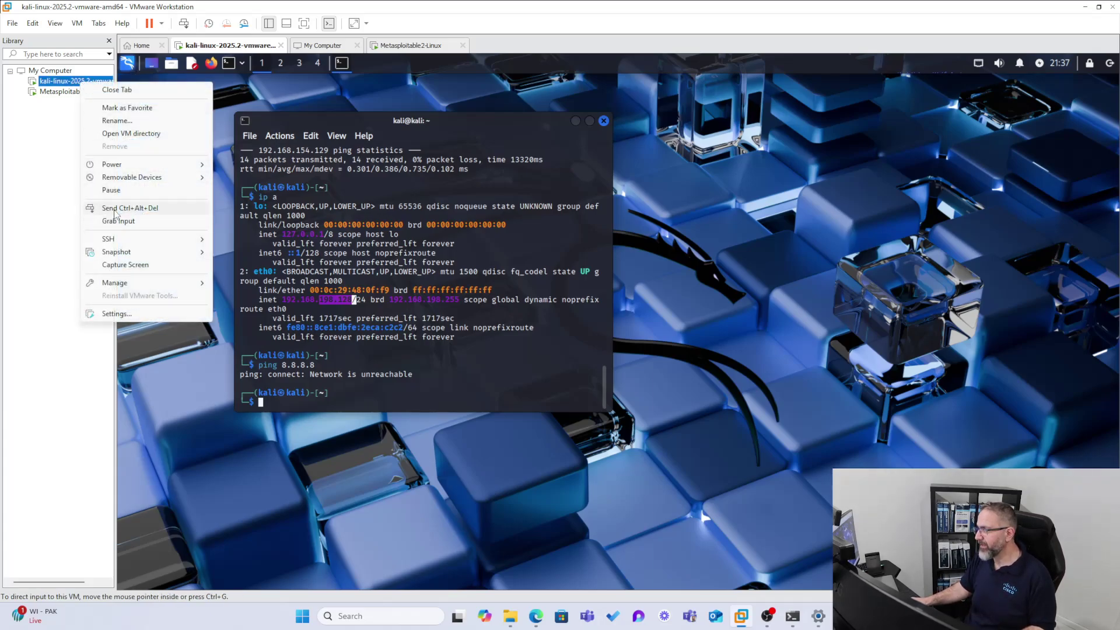
{"action": "left_click", "coordinate": [133, 315]}
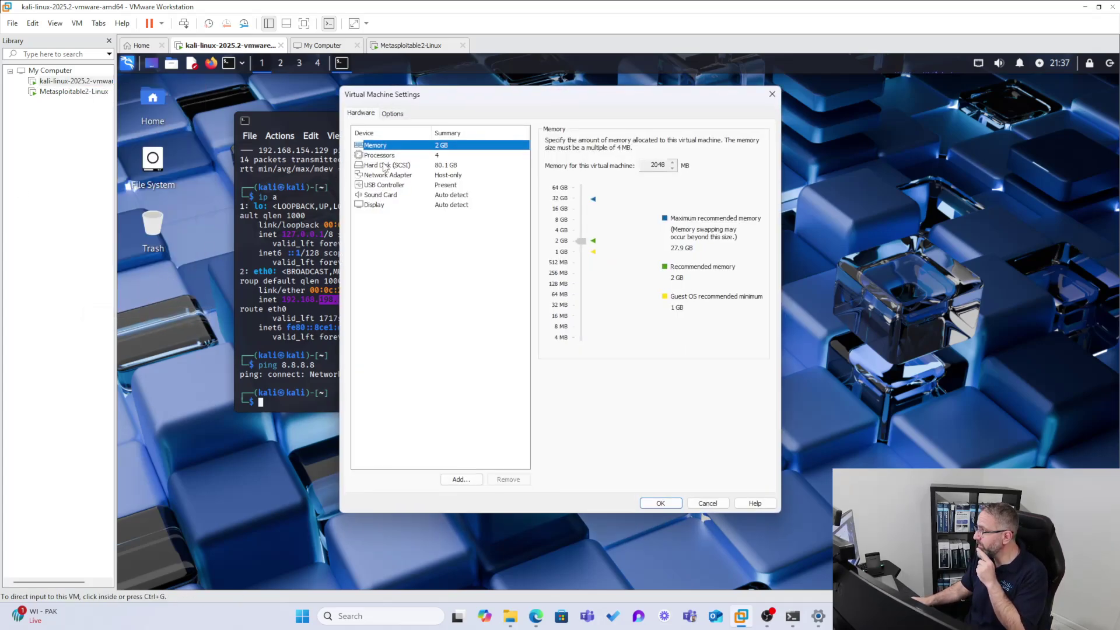
{"action": "left_click", "coordinate": [408, 175]}
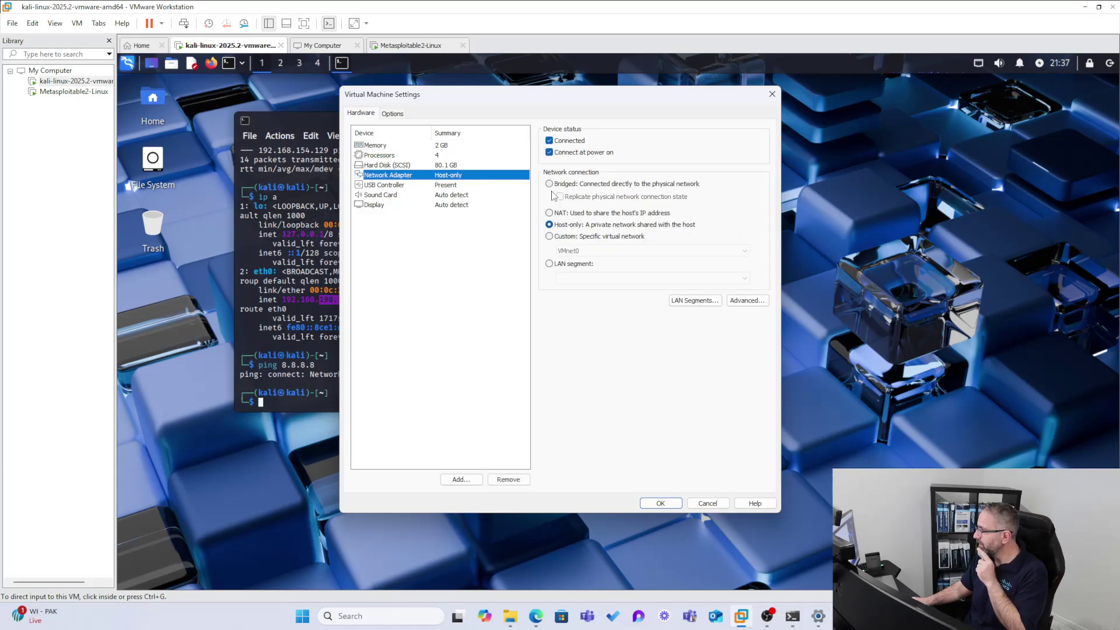
{"action": "left_click", "coordinate": [553, 213]}
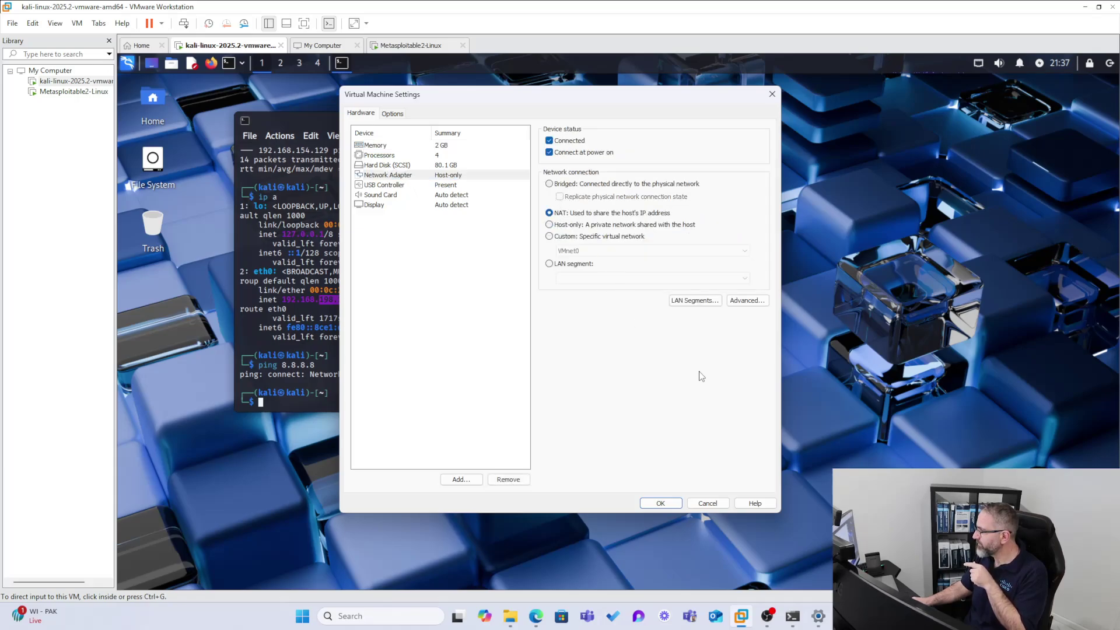
{"action": "left_click", "coordinate": [665, 503]}
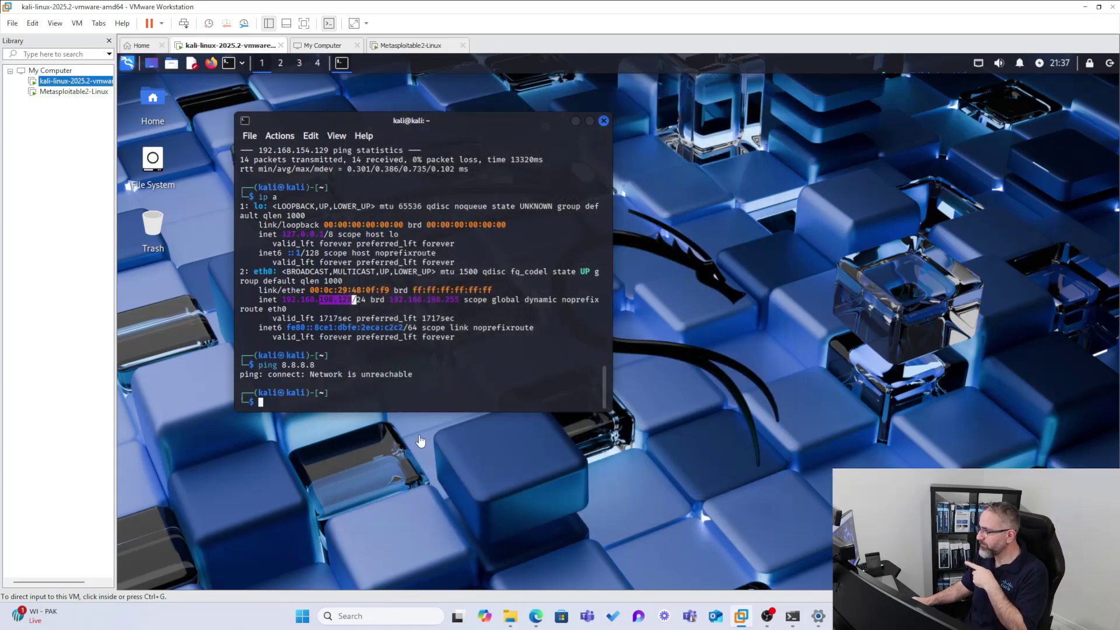
Disconnect the Kali VM's Ethernet network and reconnect it through Wired connection 1.
{"action": "left_click", "coordinate": [376, 410]}
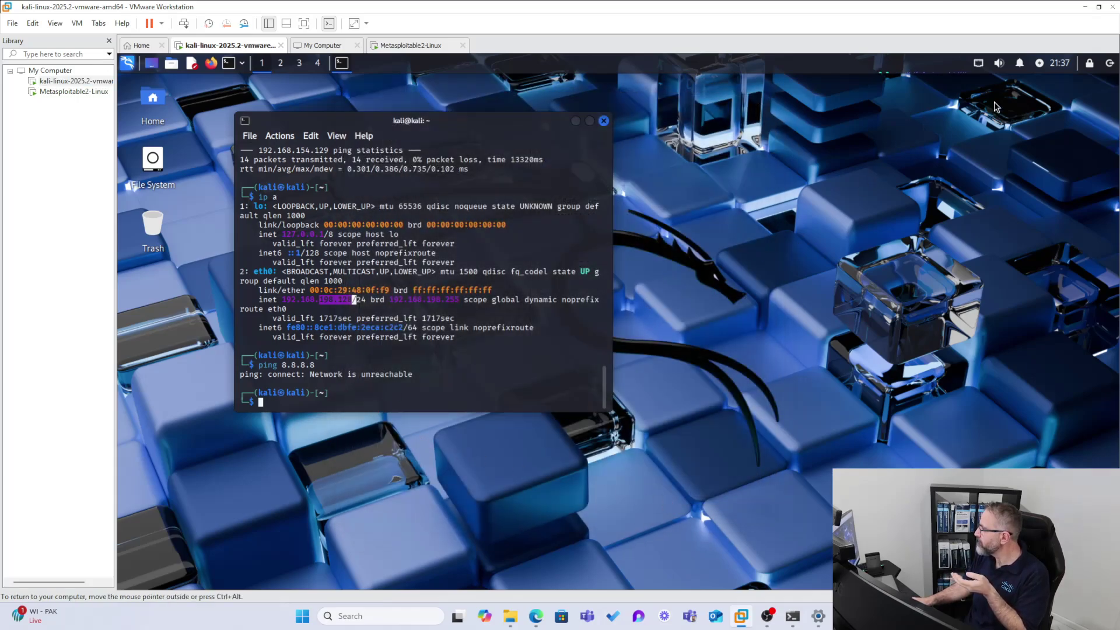
{"action": "left_click", "coordinate": [978, 66]}
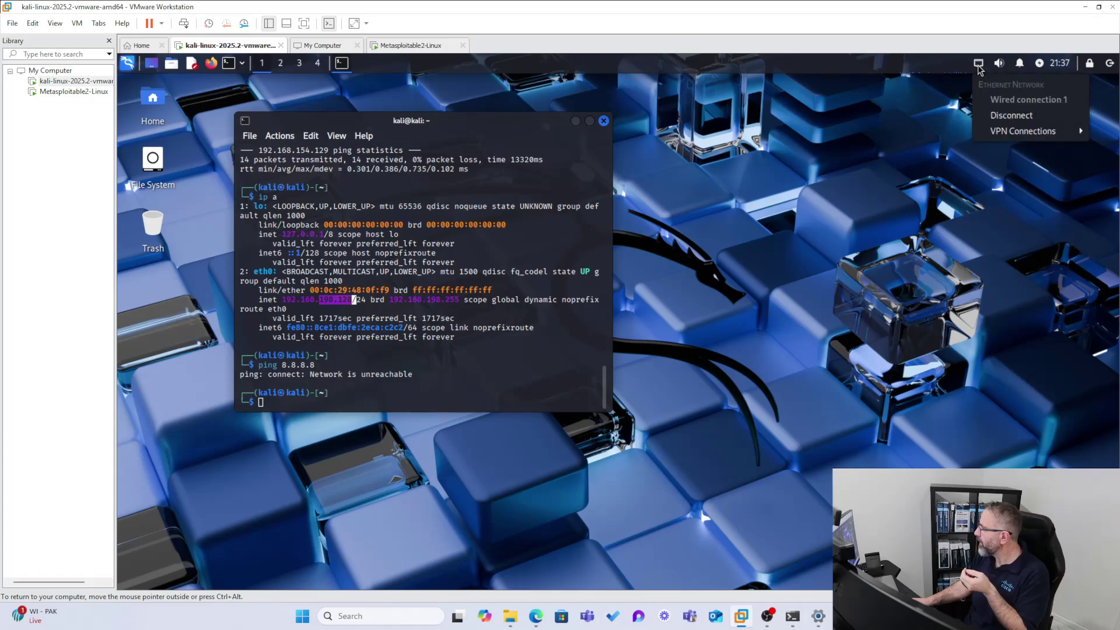
{"action": "left_click", "coordinate": [1008, 115]}
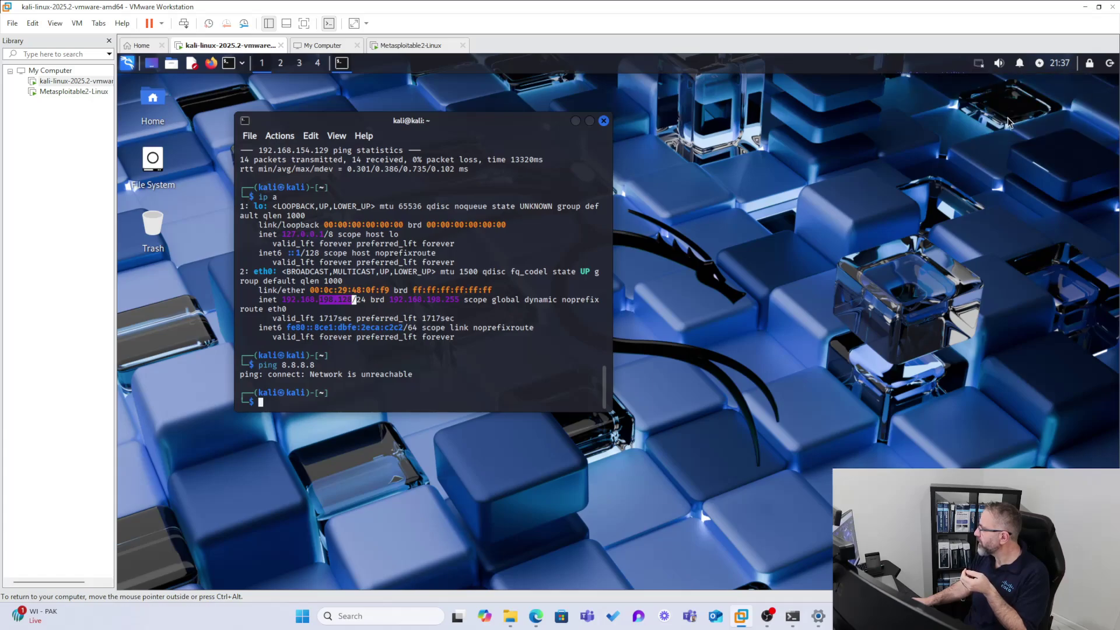
{"action": "left_click", "coordinate": [980, 66]}
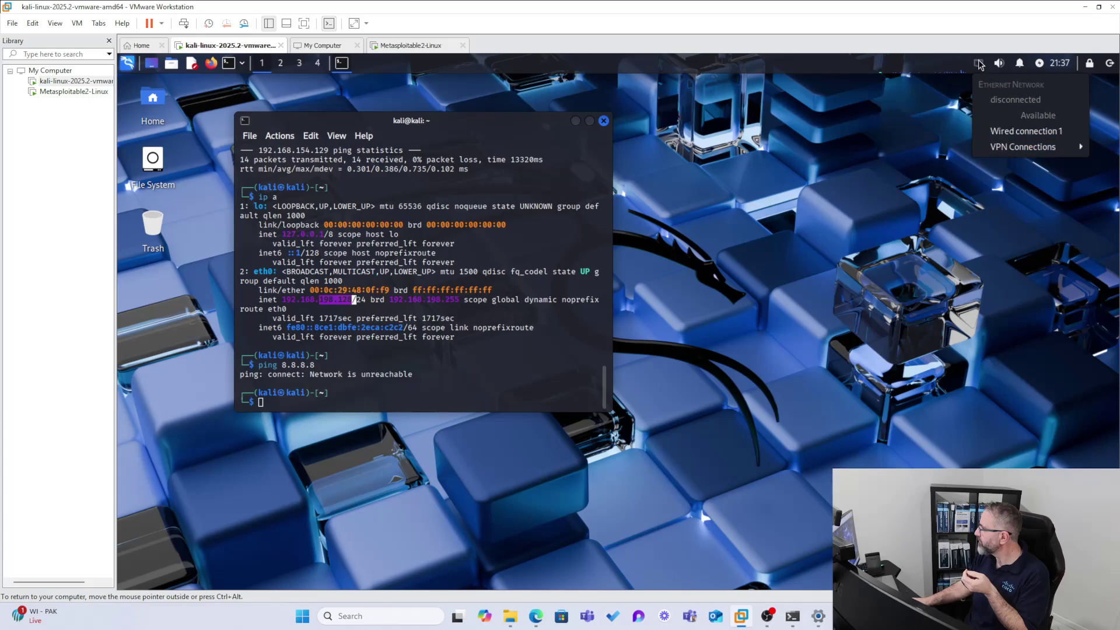
{"action": "left_click", "coordinate": [979, 66]}
{"action": "left_click", "coordinate": [979, 65]}
{"action": "left_click", "coordinate": [1025, 131]}
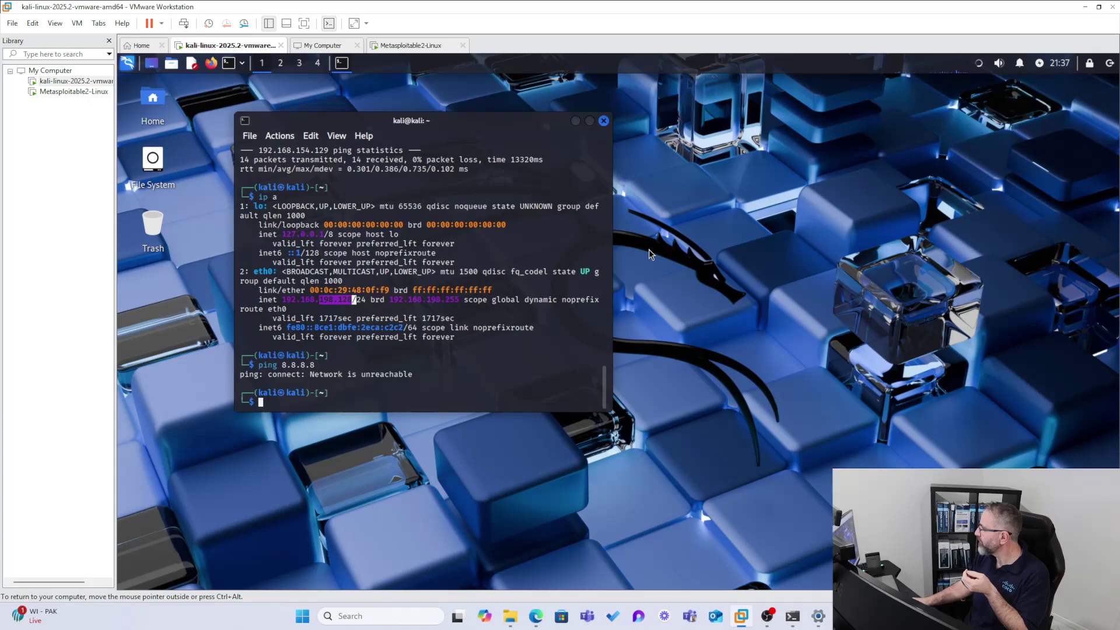
Run ip a in the Kali VM's terminal to check the eth0 address.
{"action": "left_click", "coordinate": [301, 404]}
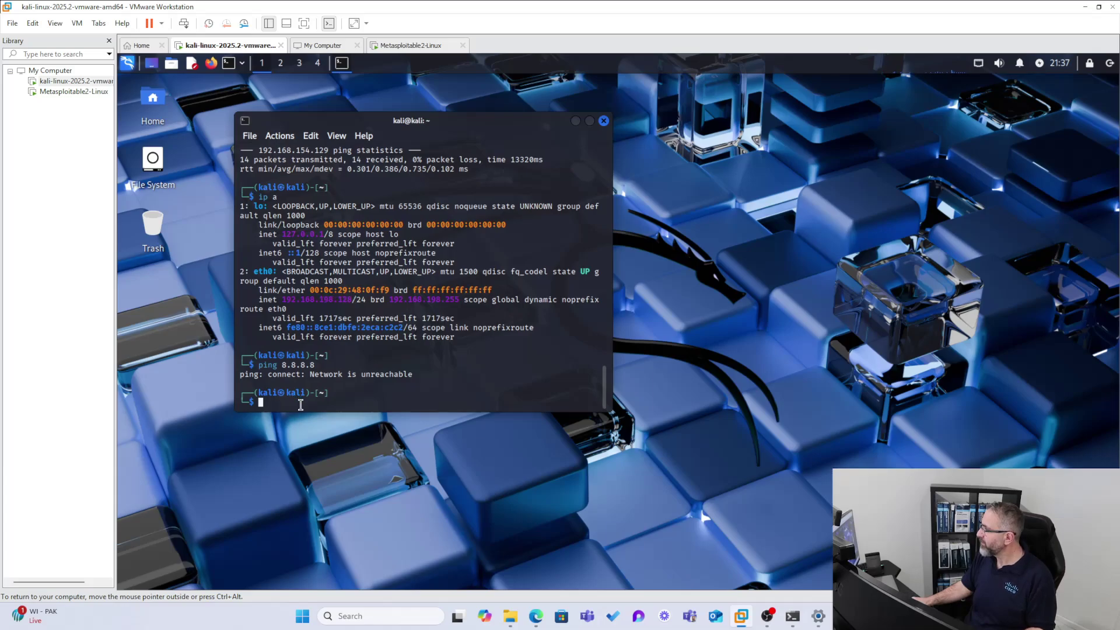
{"action": "type", "text": "ip"}
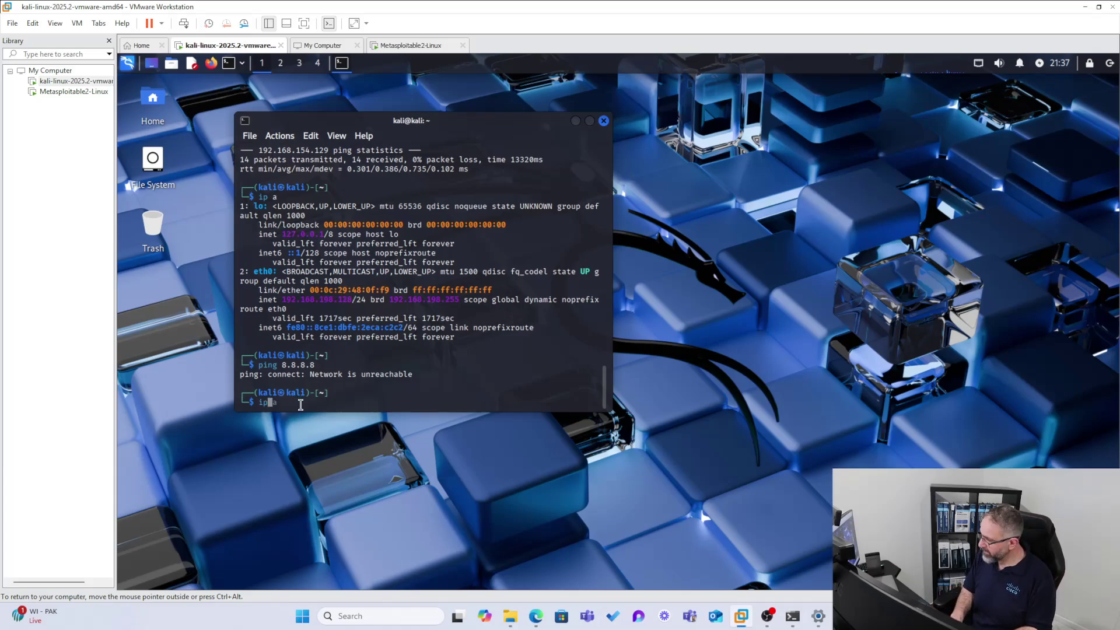
{"action": "type", "text": " a"}
{"action": "key", "text": "Return"}
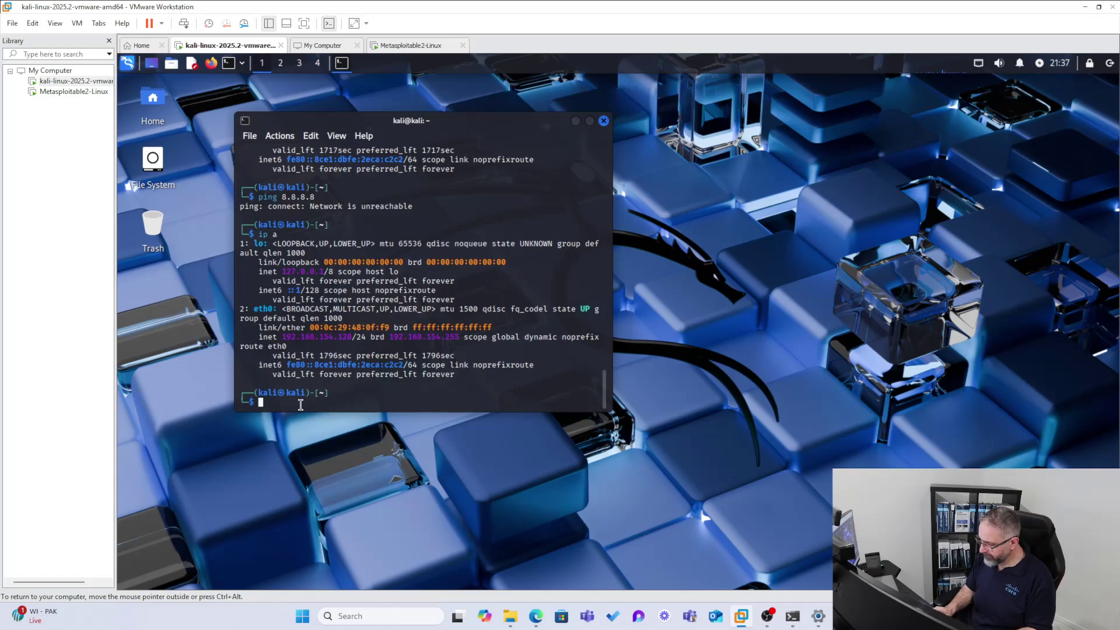
Test internet access from the Kali VM by pinging 8.8.8.8, stop the ping, and list the interface addresses with ip a.
{"action": "type", "text": "ping 8.8."}
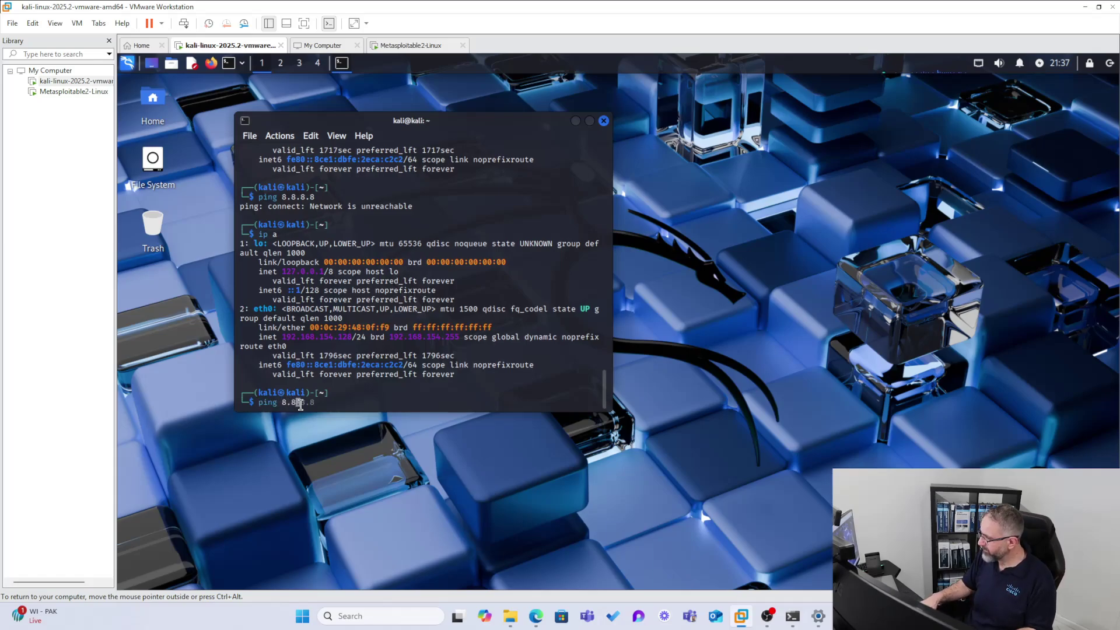
{"action": "type", "text": "8.8"}
{"action": "key", "text": "Return"}
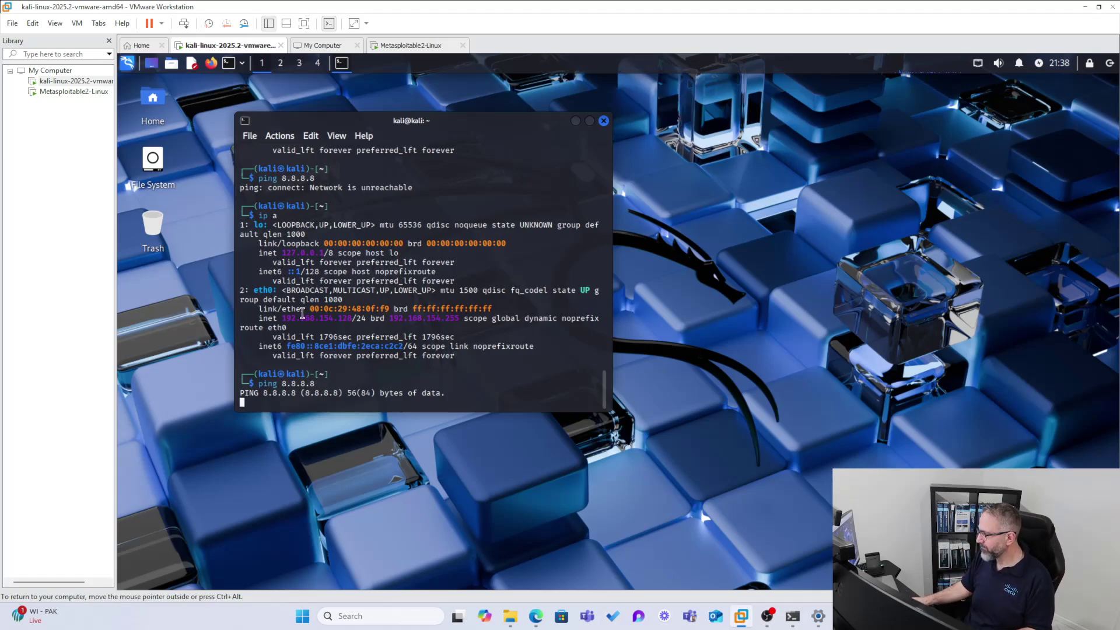
{"action": "key", "text": "ctrl+alt"}
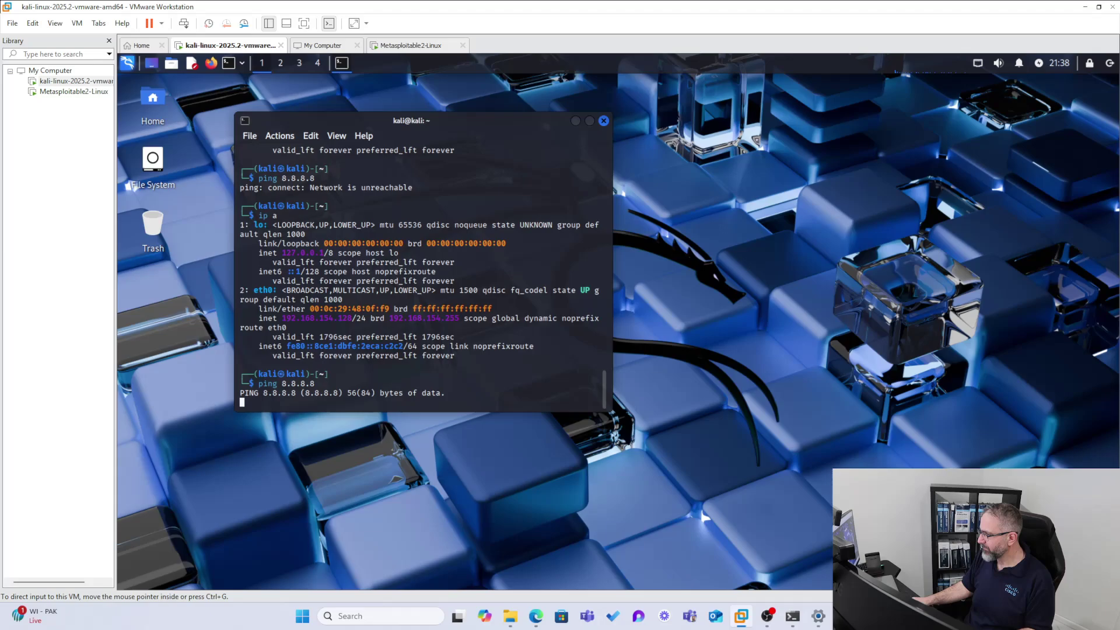
{"action": "left_click", "coordinate": [434, 415]}
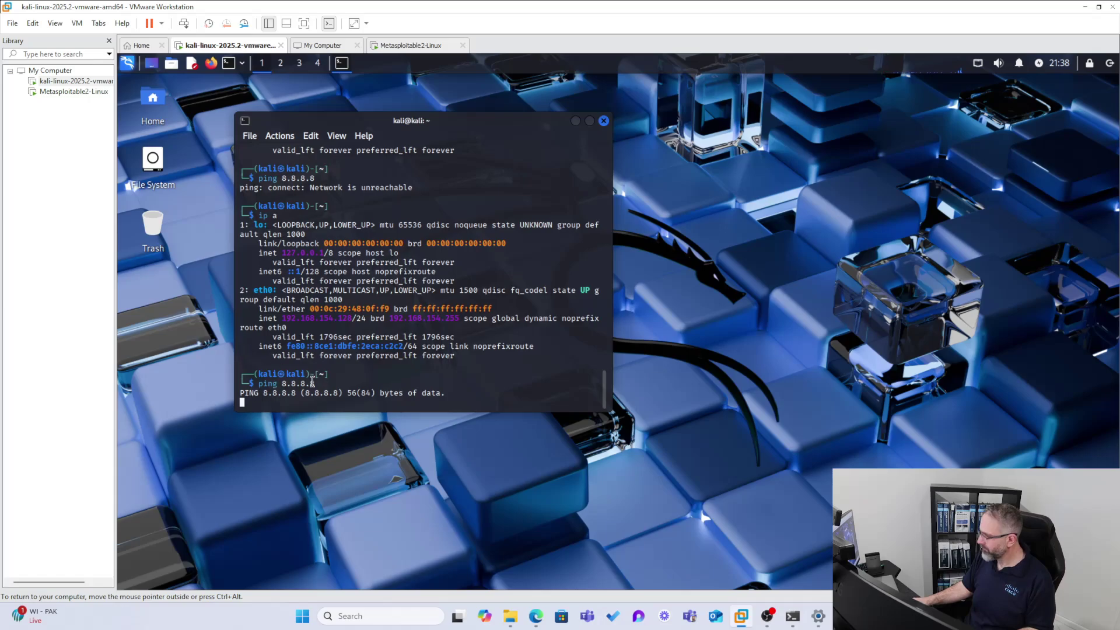
{"action": "key", "text": "ctrl+c"}
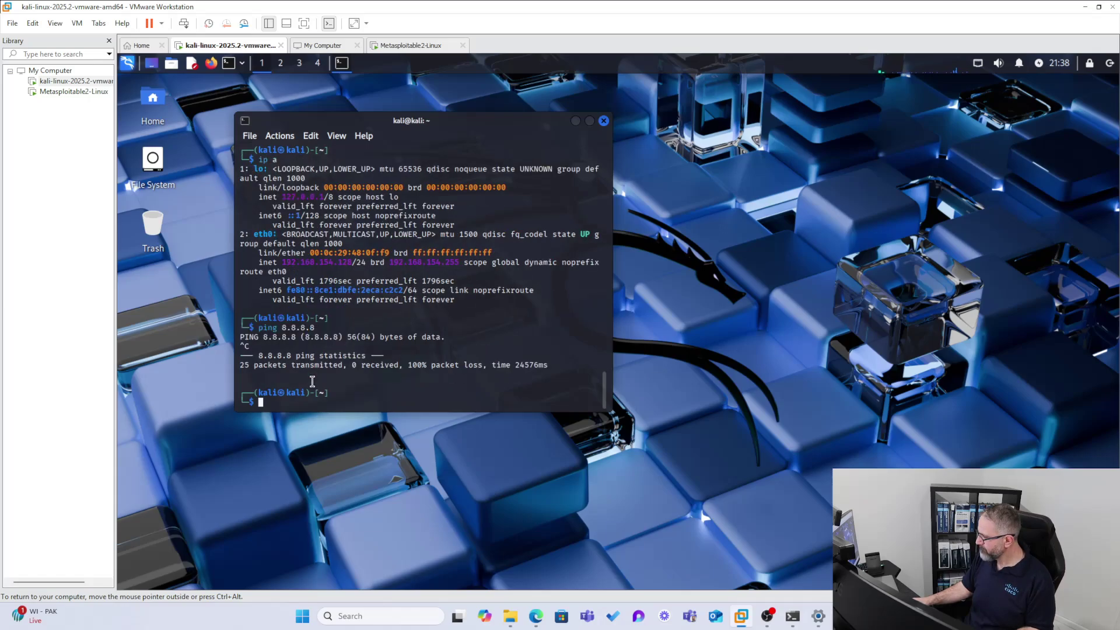
{"action": "type", "text": "ip a"}
{"action": "key", "text": "Return"}
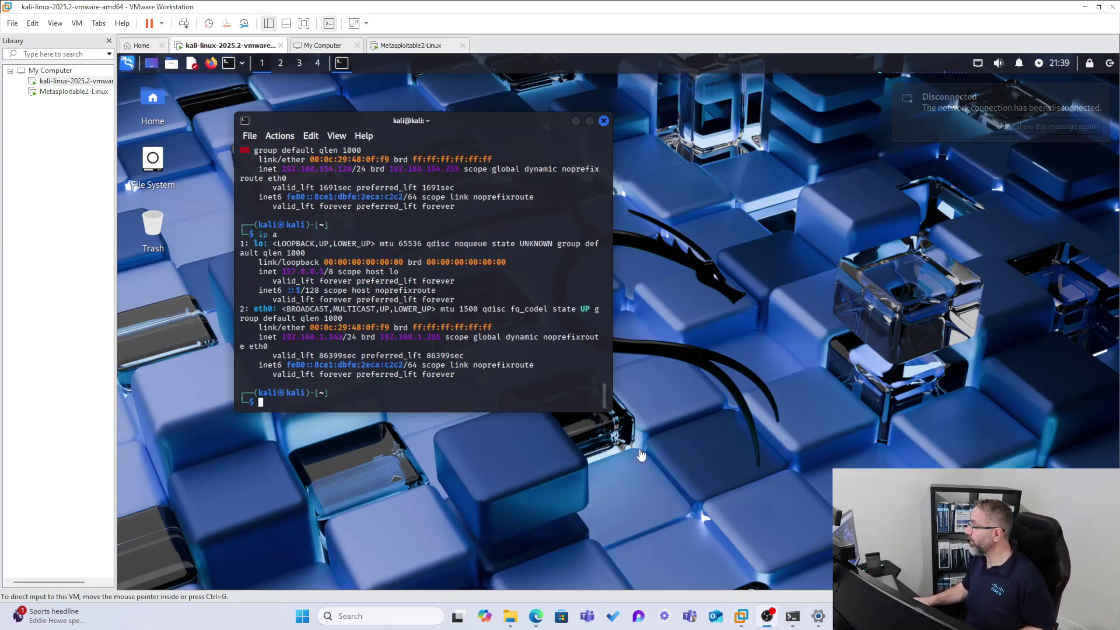
Review the network adapter's connection type in the Kali VM's settings and close them.
{"action": "right_click", "coordinate": [52, 86]}
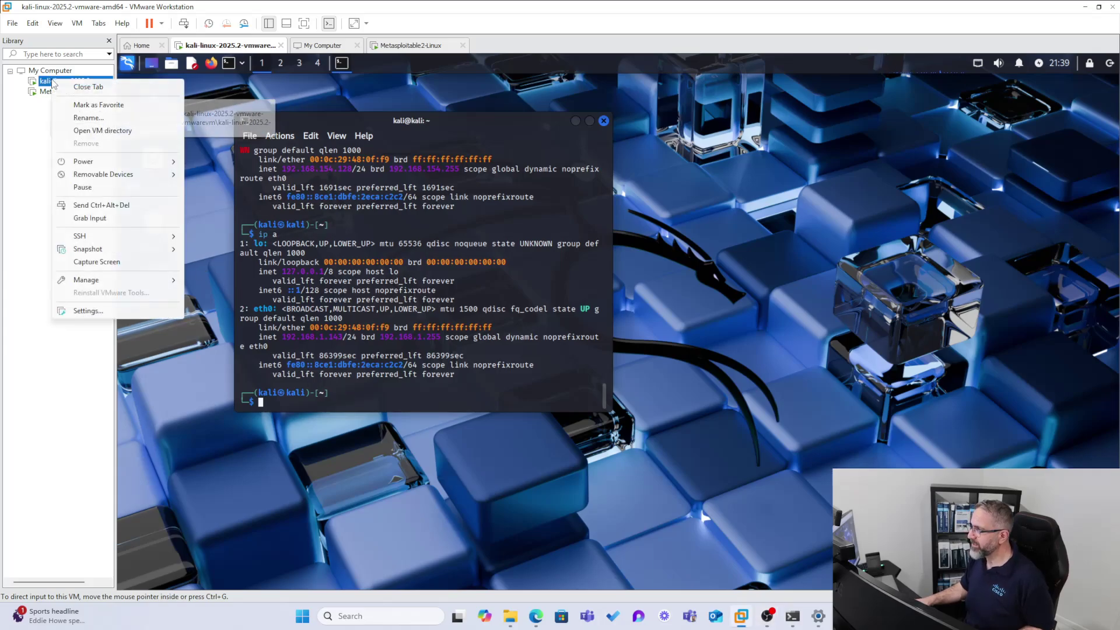
{"action": "left_click", "coordinate": [215, 321]}
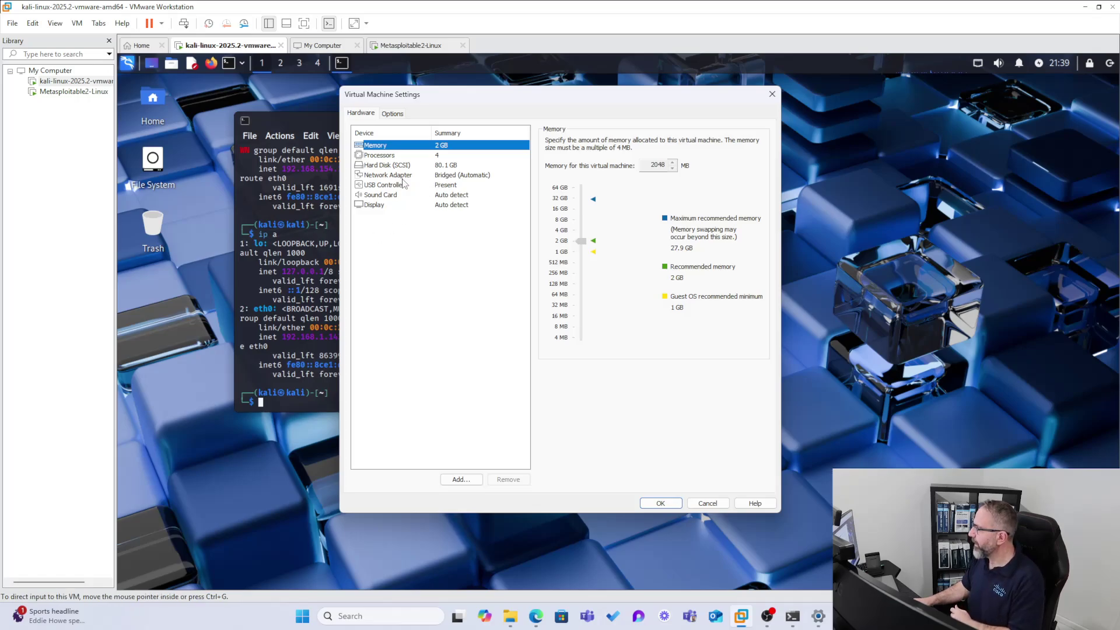
{"action": "left_click", "coordinate": [402, 177]}
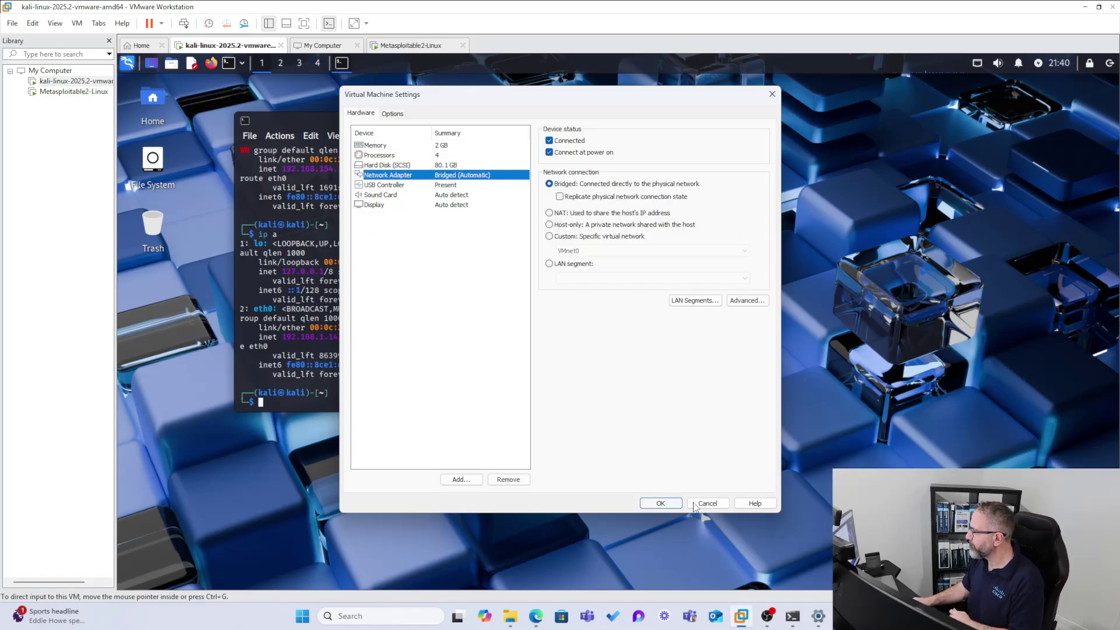
{"action": "left_click", "coordinate": [661, 503]}
Ping 8.8.8.8 from the Kali VM's terminal over the bridged adapter, and release input from the VM.
{"action": "key", "text": "Up"}
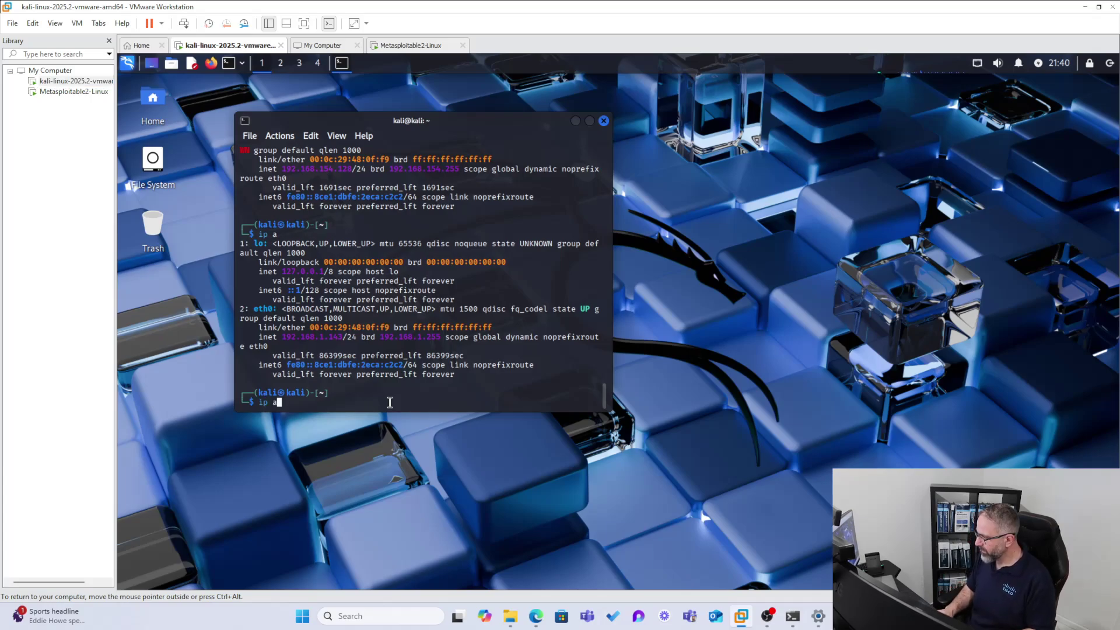
{"action": "key", "text": "BackSpace"}
{"action": "key", "text": "BackSpace"}
{"action": "key", "text": "BackSpace"}
{"action": "key", "text": "BackSpace"}
{"action": "type", "text": "p"}
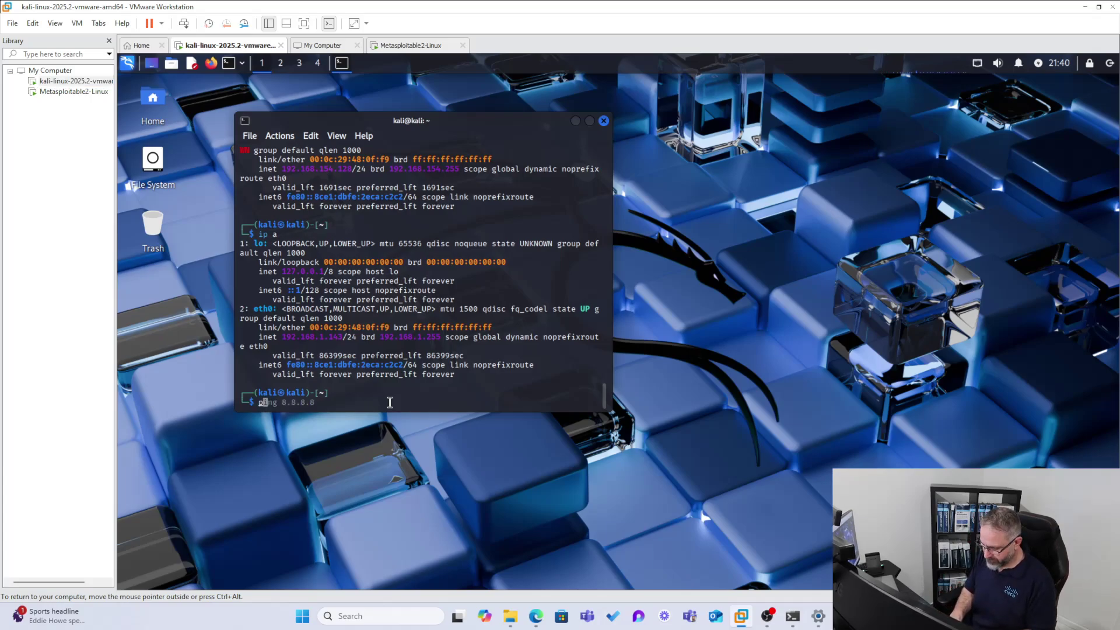
{"action": "type", "text": "ing 8.8.8.8"}
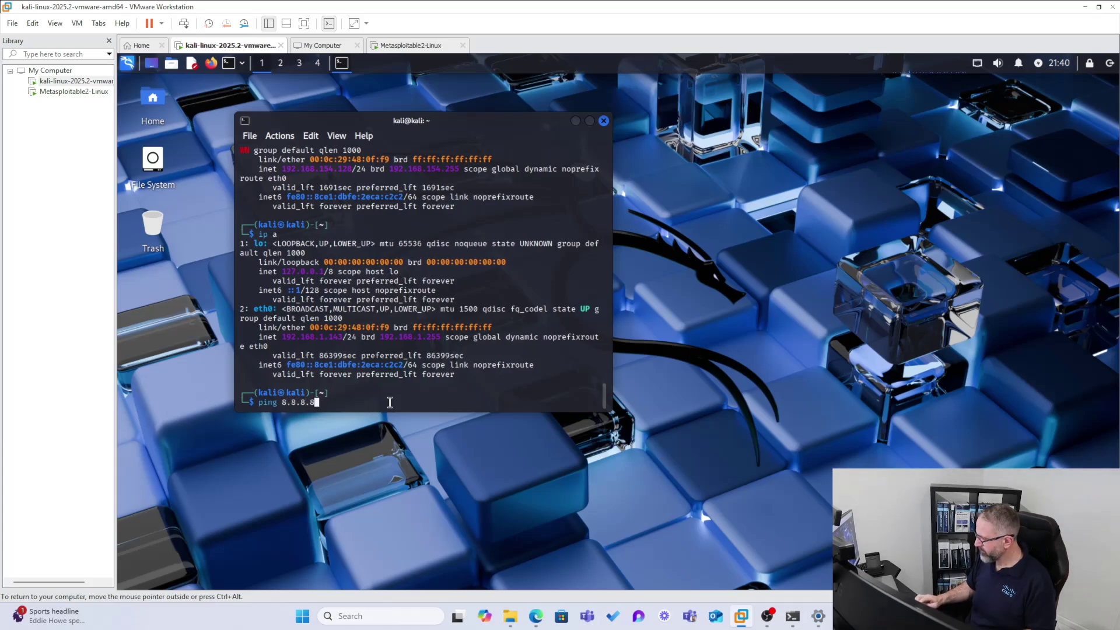
{"action": "key", "text": "Return"}
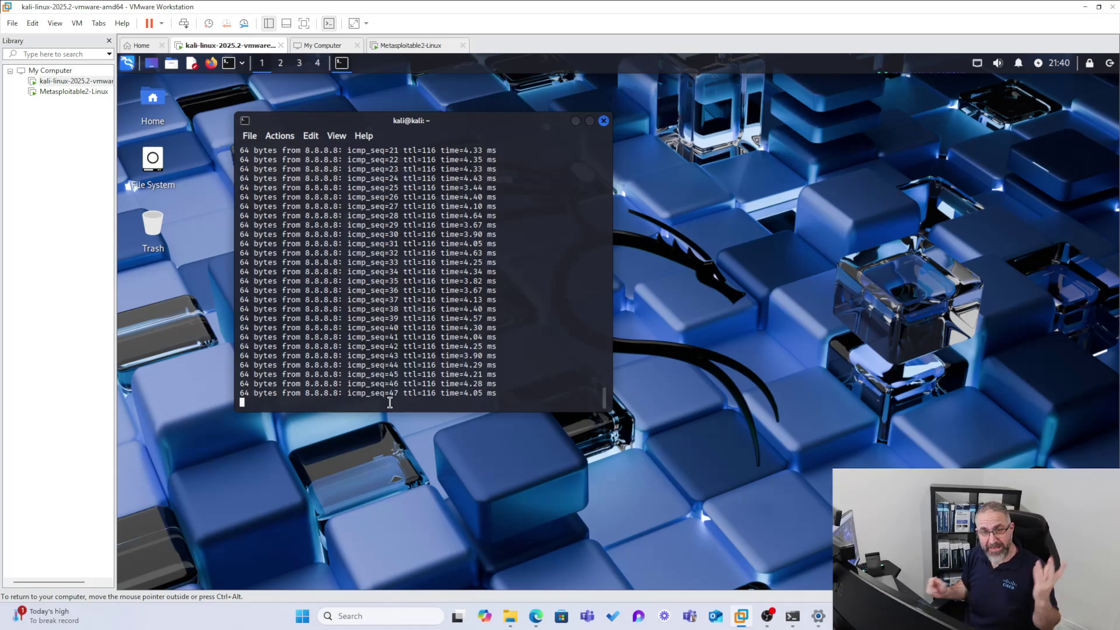
{"action": "key", "text": "ctrl+alt"}
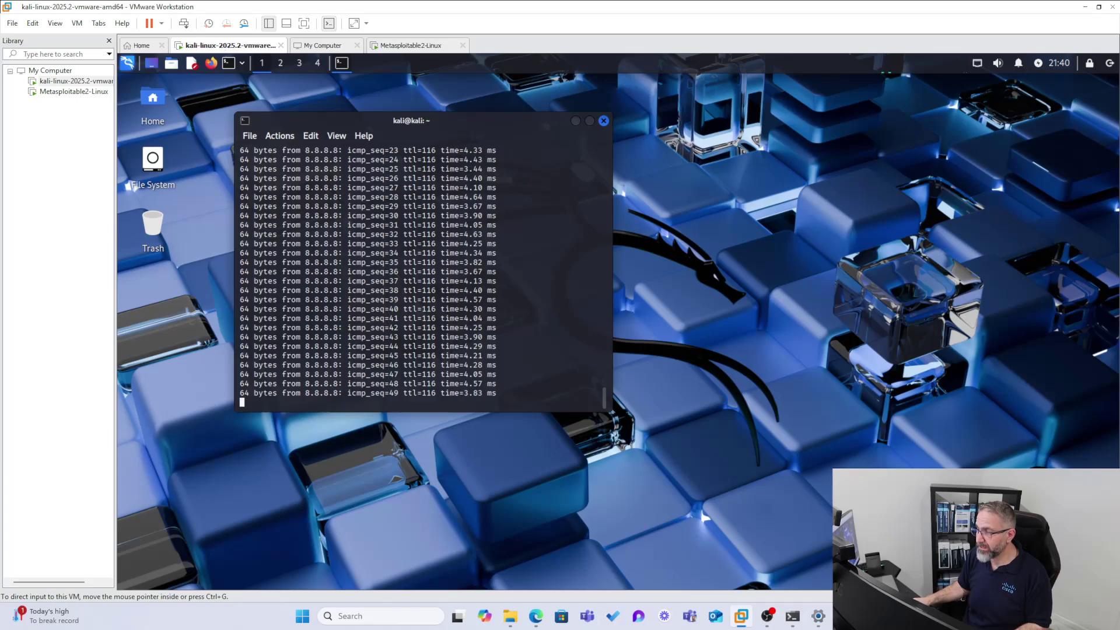